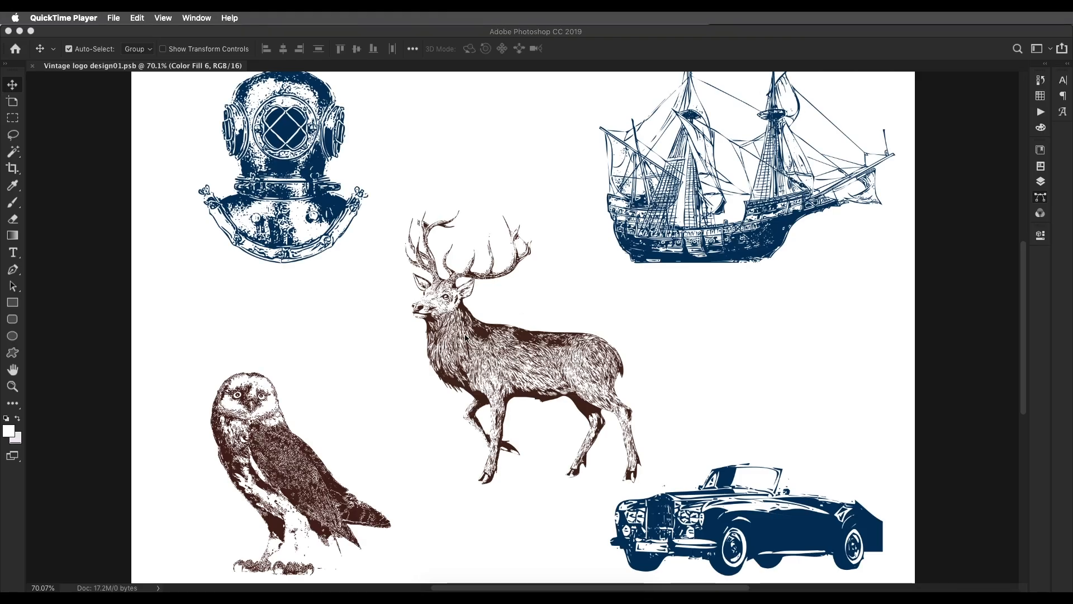
Examine the vintage illustrations on the canvas, including the stag, owl and diving helmet, up close
{"action": "scroll", "coordinate": [466, 337], "scroll_direction": "down", "scroll_amount": 2}
{"action": "scroll", "coordinate": [451, 312], "scroll_direction": "up", "scroll_amount": 1}
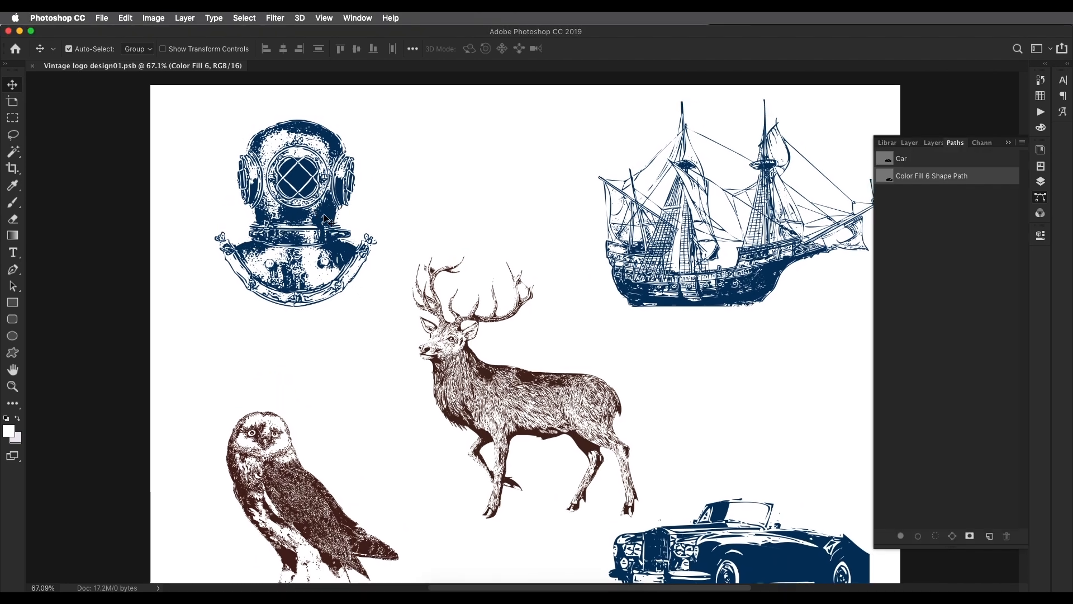
{"action": "scroll", "coordinate": [368, 380], "scroll_direction": "up", "scroll_amount": 5}
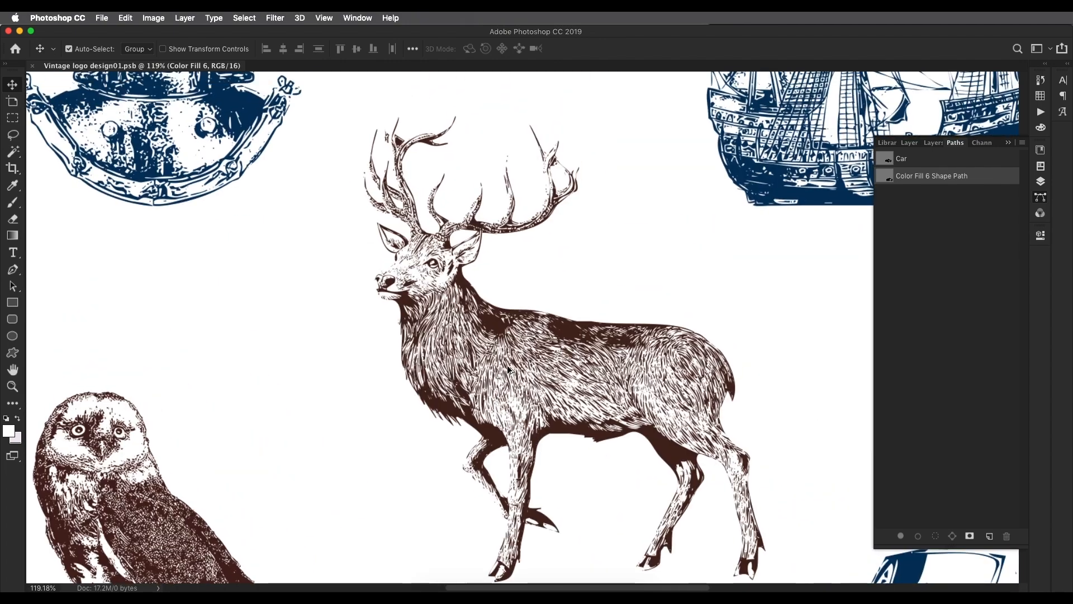
{"action": "scroll", "coordinate": [507, 364], "scroll_direction": "up", "scroll_amount": 5}
{"action": "left_click_drag", "start_coordinate": [361, 215], "coordinate": [506, 401]}
{"action": "scroll", "coordinate": [506, 402], "scroll_direction": "down", "scroll_amount": 2}
{"action": "scroll", "coordinate": [437, 303], "scroll_direction": "right", "scroll_amount": 6}
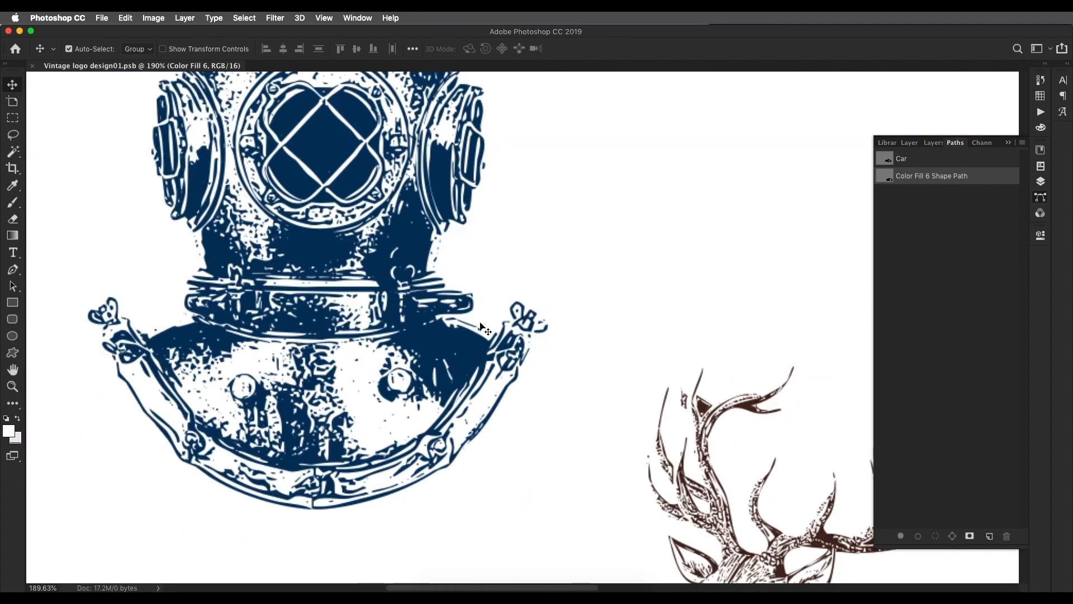
Switch to Illustrator and examine the diving helmet artwork inside the MARINELIFE badge
{"action": "mouse_move", "coordinate": [485, 590]}
{"action": "left_click", "coordinate": [452, 587]}
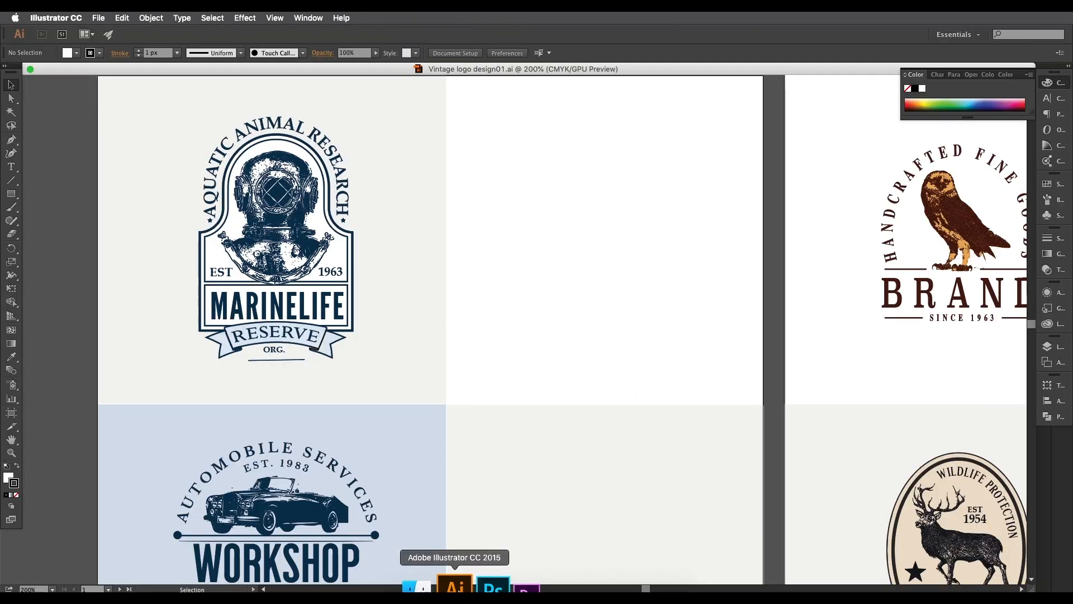
{"action": "left_click_drag", "start_coordinate": [323, 254], "coordinate": [452, 297]}
{"action": "scroll", "coordinate": [417, 240], "scroll_direction": "up", "scroll_amount": 2}
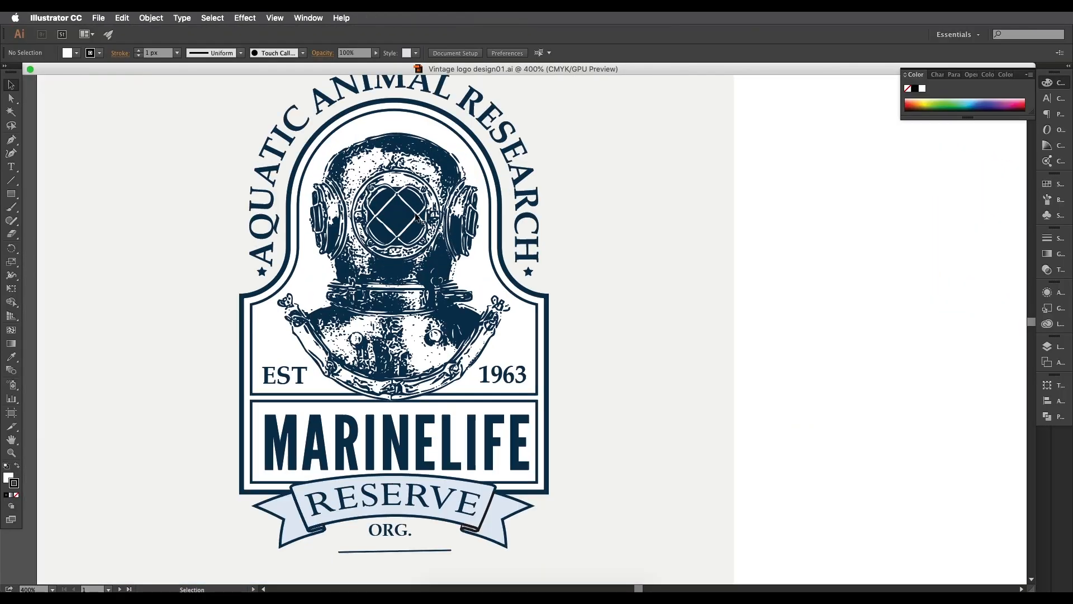
{"action": "left_click", "coordinate": [369, 247]}
{"action": "left_click", "coordinate": [666, 278]}
{"action": "left_click", "coordinate": [448, 268]}
Examine the ship artwork in the ANCHOR shield logo by selecting it
{"action": "left_click_drag", "start_coordinate": [589, 462], "coordinate": [594, 273]}
{"action": "left_click_drag", "start_coordinate": [523, 508], "coordinate": [544, 287]}
{"action": "left_click", "coordinate": [435, 448]}
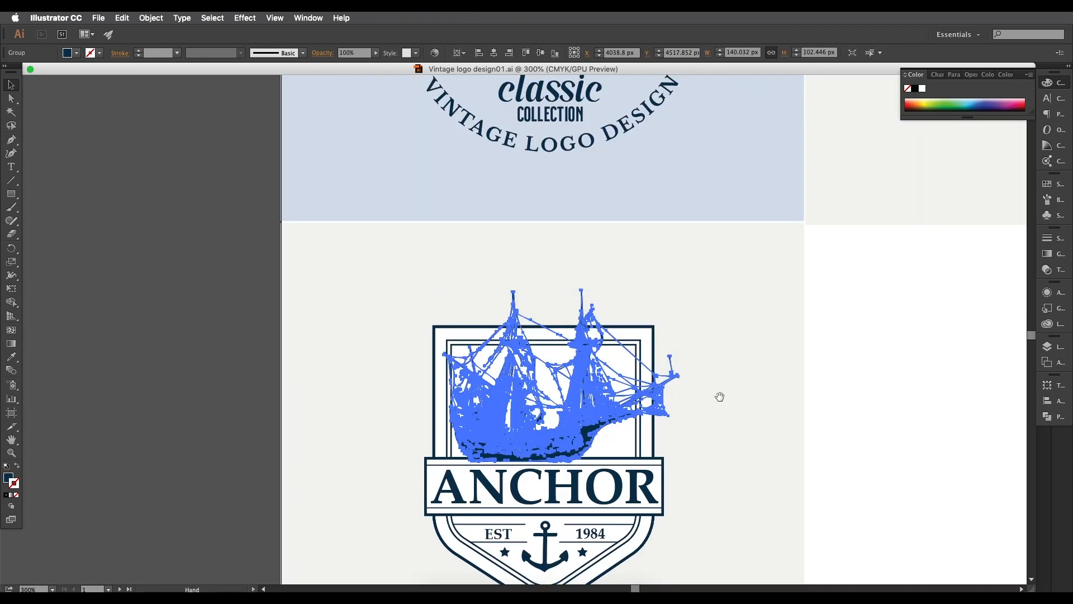
{"action": "left_click_drag", "start_coordinate": [719, 396], "coordinate": [505, 414]}
{"action": "left_click", "coordinate": [506, 415]}
{"action": "left_click", "coordinate": [373, 407]}
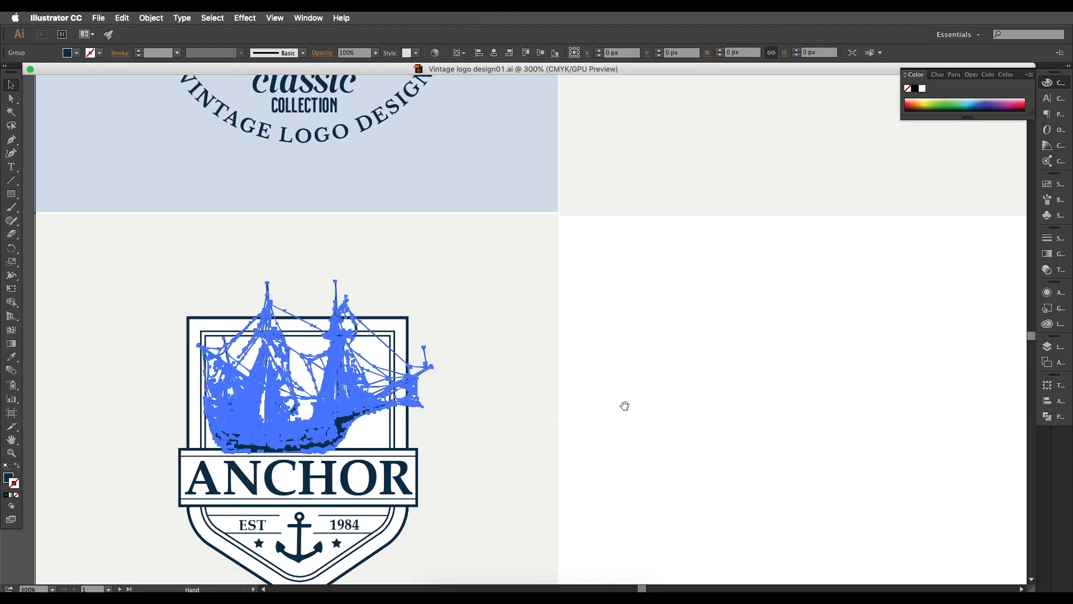
Examine the stag artwork in the oval SANCTUARY badge by selecting it
{"action": "left_click_drag", "start_coordinate": [717, 385], "coordinate": [476, 405]}
{"action": "left_click_drag", "start_coordinate": [860, 398], "coordinate": [491, 429]}
{"action": "left_click_drag", "start_coordinate": [770, 328], "coordinate": [571, 422]}
{"action": "left_click_drag", "start_coordinate": [567, 206], "coordinate": [569, 416]}
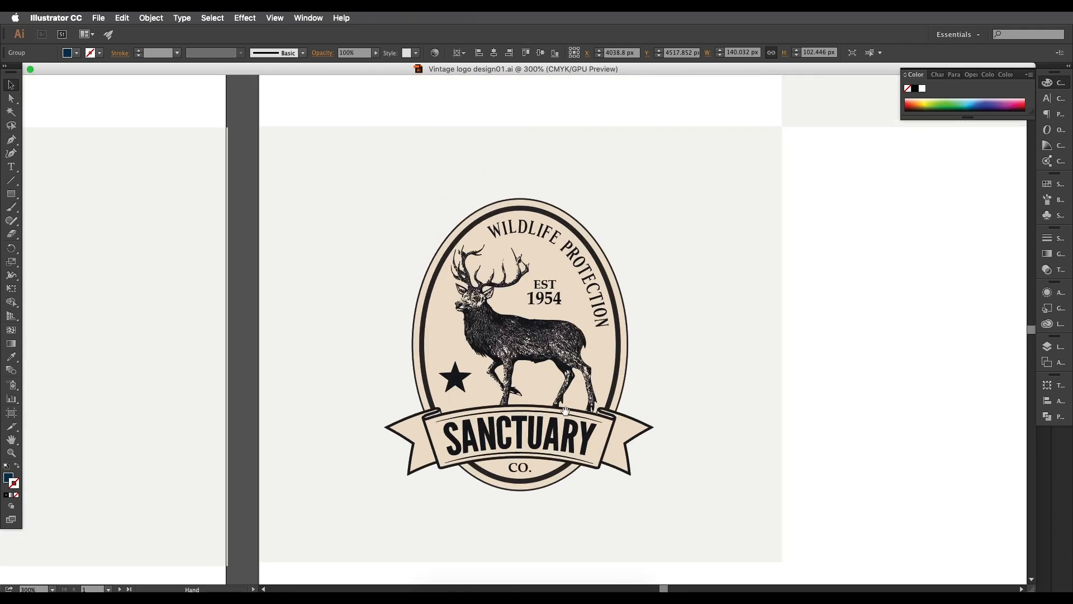
{"action": "scroll", "coordinate": [543, 361], "scroll_direction": "up", "scroll_amount": 2}
{"action": "left_click", "coordinate": [535, 339]}
{"action": "left_click_drag", "start_coordinate": [551, 219], "coordinate": [625, 500]}
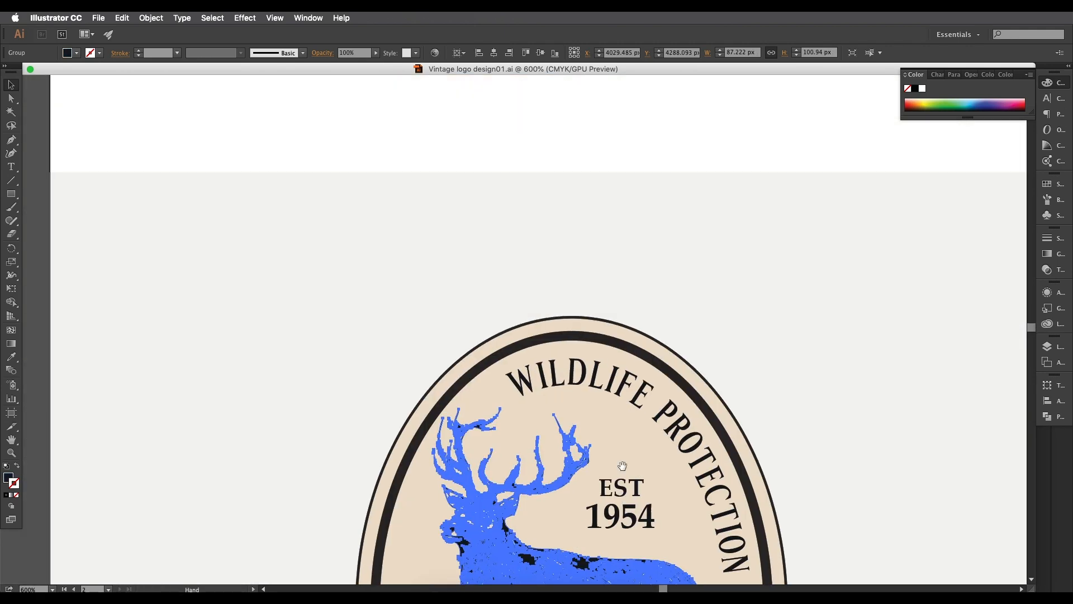
Examine the owl artwork in the BRAND logo by selecting it, and deselect it
{"action": "left_click_drag", "start_coordinate": [573, 274], "coordinate": [614, 472]}
{"action": "left_click_drag", "start_coordinate": [609, 234], "coordinate": [606, 412]}
{"action": "left_click_drag", "start_coordinate": [613, 266], "coordinate": [594, 486]}
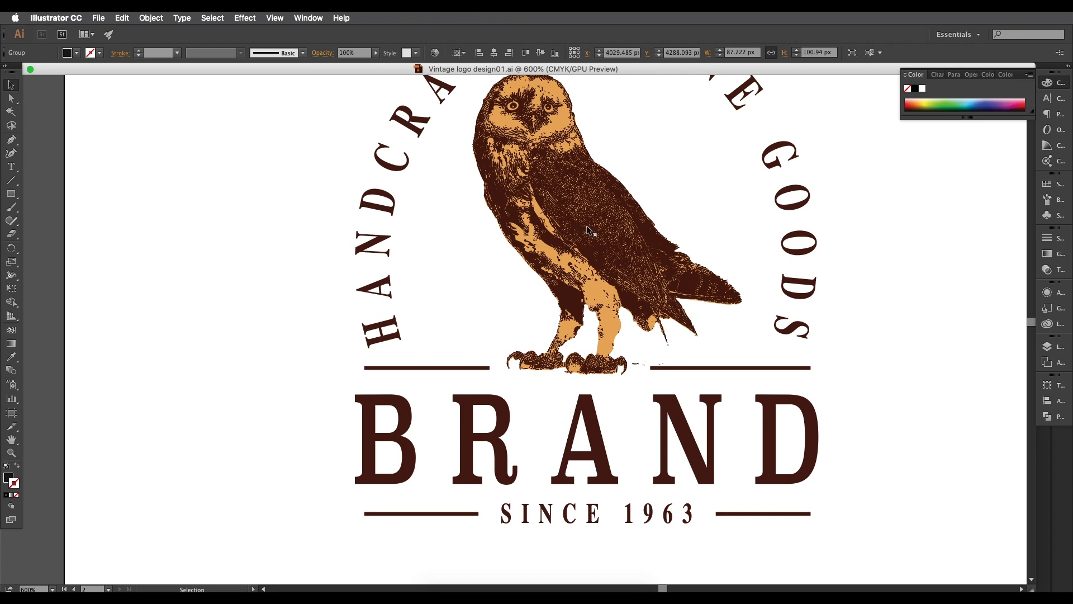
{"action": "left_click", "coordinate": [597, 246]}
{"action": "scroll", "coordinate": [596, 246], "scroll_direction": "down", "scroll_amount": 2}
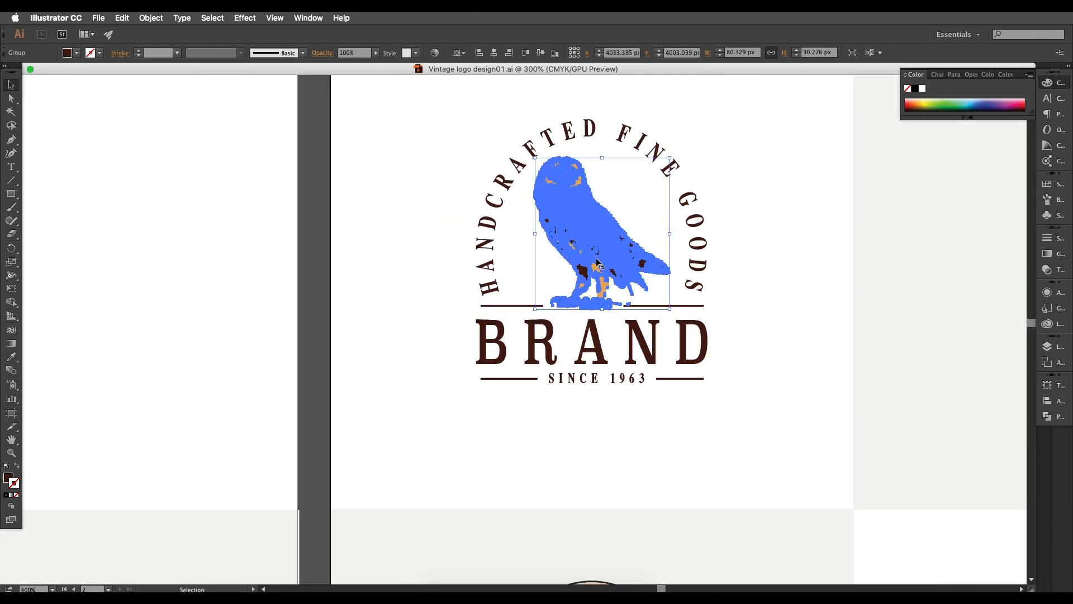
{"action": "left_click", "coordinate": [724, 298]}
{"action": "scroll", "coordinate": [585, 232], "scroll_direction": "up", "scroll_amount": 2}
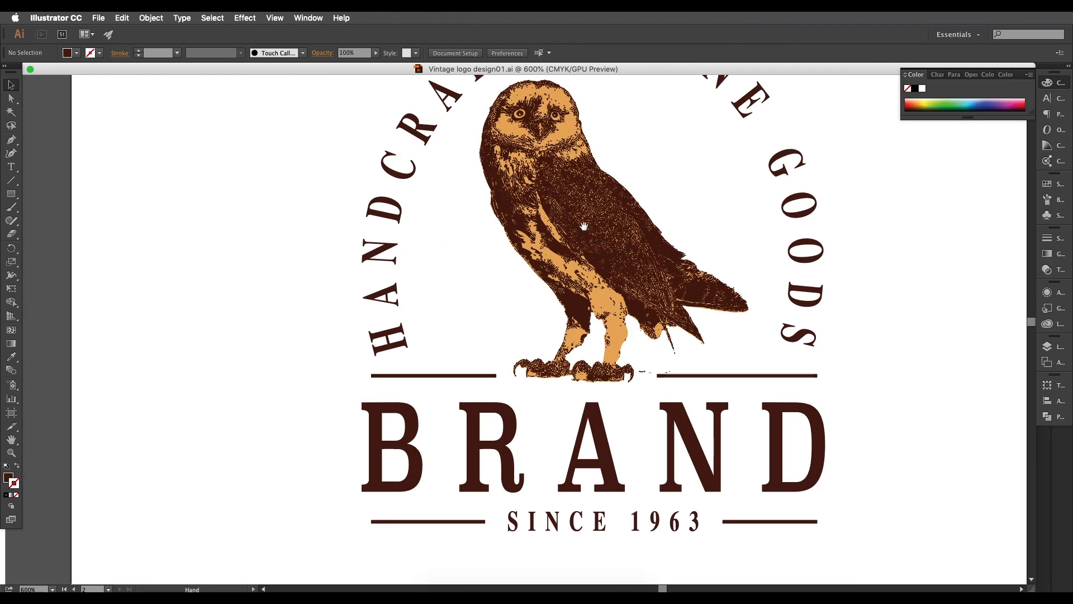
Look over the set of logo designs on the artboards, ending at the MARINELIFE badge
{"action": "left_click_drag", "start_coordinate": [585, 233], "coordinate": [629, 341]}
{"action": "scroll", "coordinate": [627, 336], "scroll_direction": "down", "scroll_amount": 4}
{"action": "left_click_drag", "start_coordinate": [397, 379], "coordinate": [759, 304]}
{"action": "scroll", "coordinate": [490, 264], "scroll_direction": "up", "scroll_amount": 2}
{"action": "scroll", "coordinate": [492, 264], "scroll_direction": "down", "scroll_amount": 2}
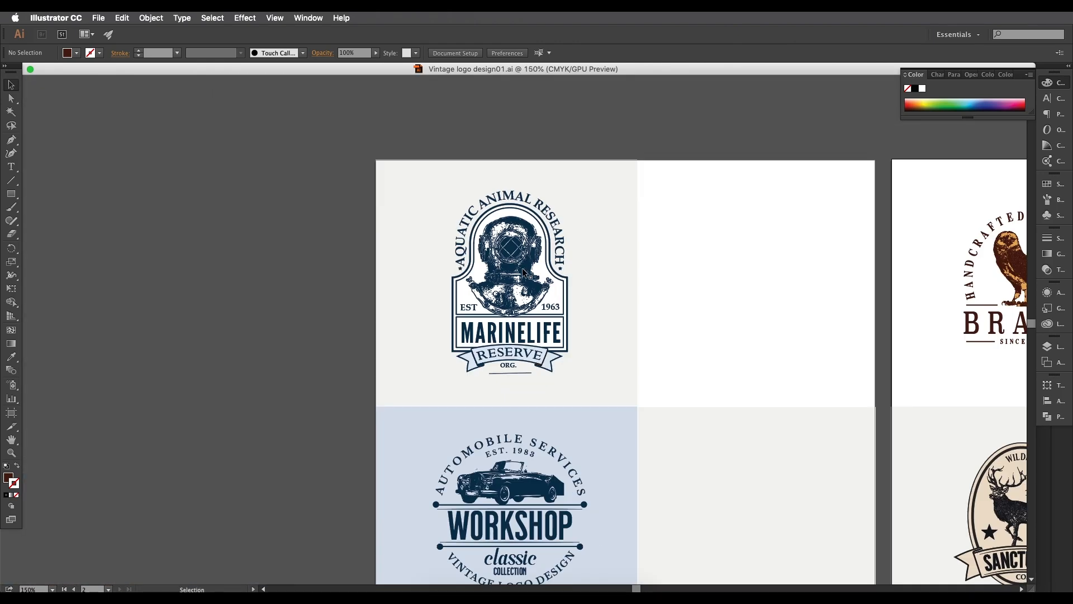
View the source pictures in Finder's Resouces Images folder, and return to Illustrator to compare them with the logo artboards
{"action": "left_click", "coordinate": [436, 584]}
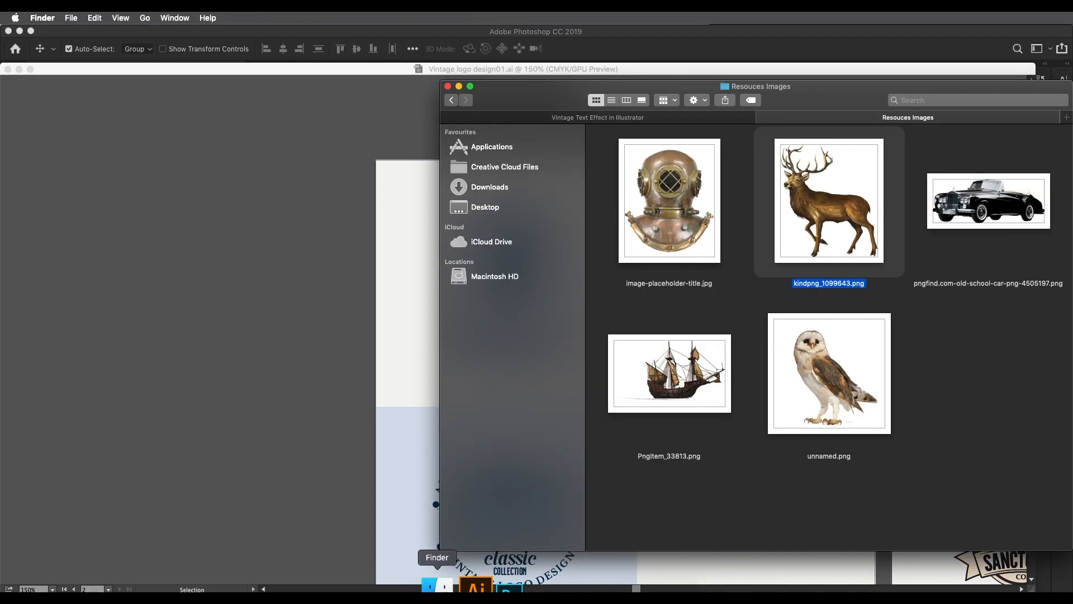
{"action": "left_click", "coordinate": [763, 454]}
{"action": "left_click_drag", "start_coordinate": [831, 100], "coordinate": [447, 62]}
{"action": "left_click", "coordinate": [773, 287]}
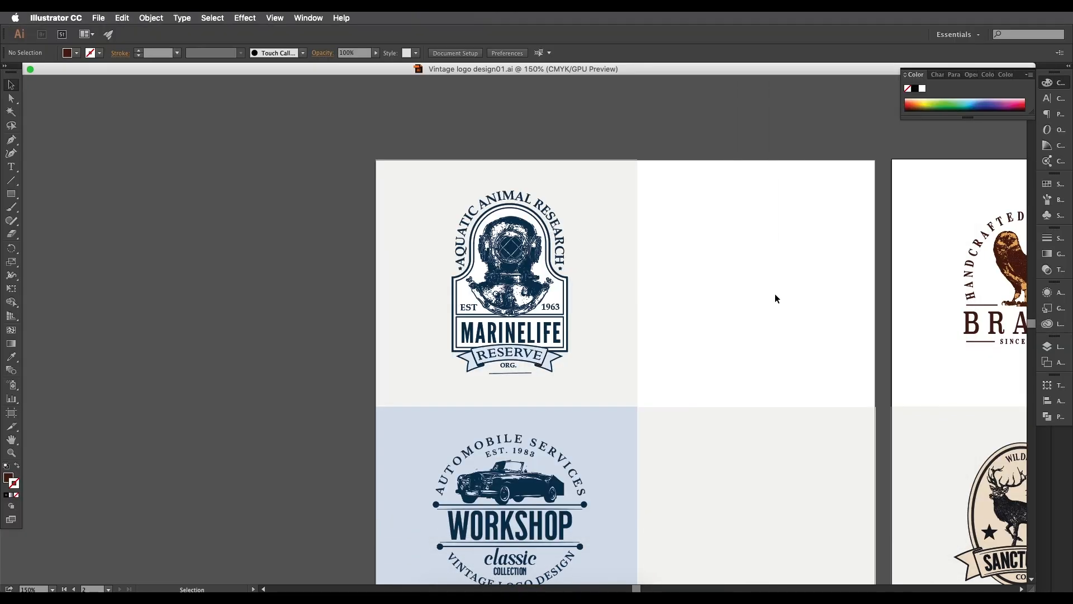
{"action": "left_click_drag", "start_coordinate": [834, 381], "coordinate": [517, 275]}
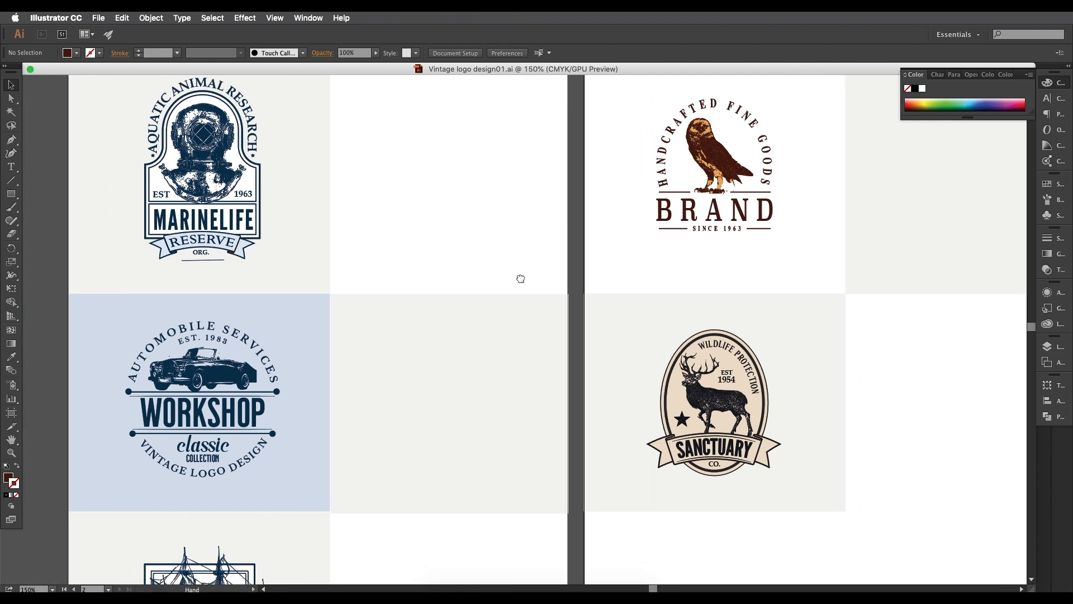
{"action": "left_click_drag", "start_coordinate": [438, 374], "coordinate": [456, 347]}
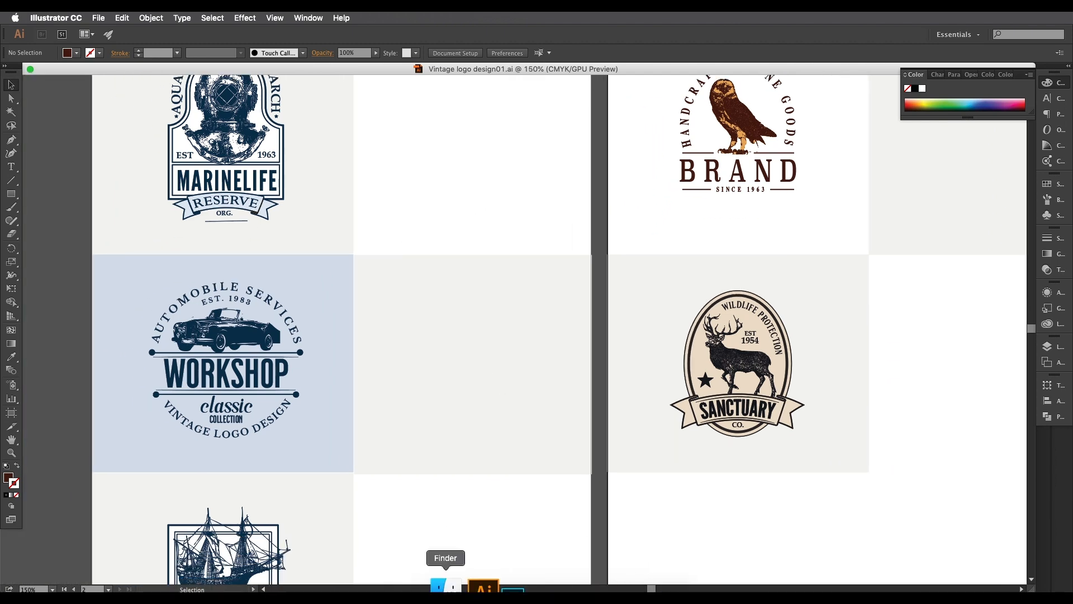
Switch to Finder and inspect the helmet, stag, car, ship and owl source images one by one
{"action": "left_click", "coordinate": [439, 585]}
{"action": "key", "text": "space"}
{"action": "key", "text": "space"}
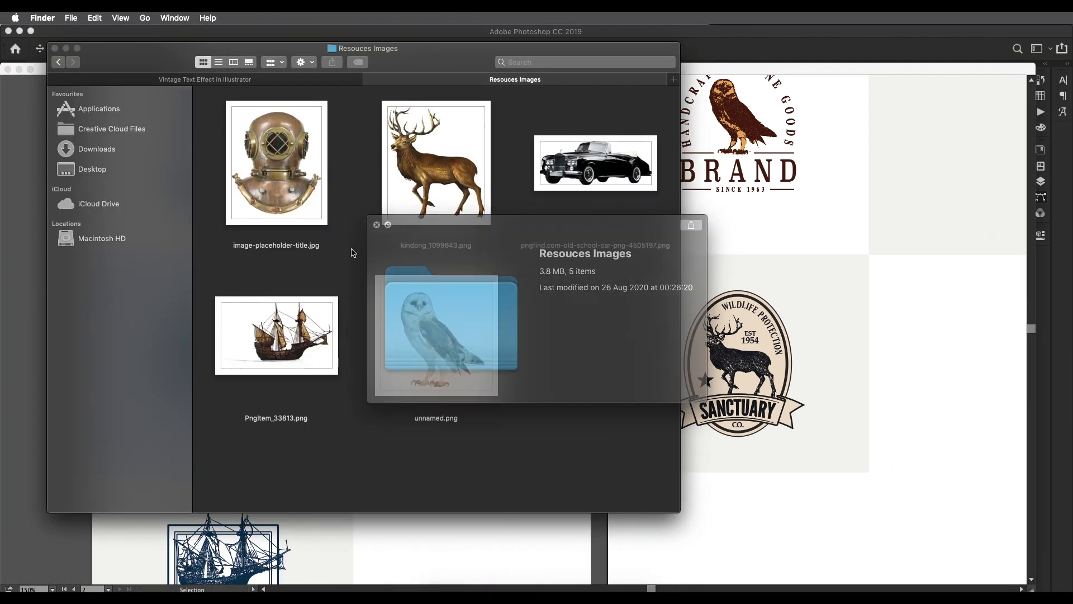
{"action": "left_click", "coordinate": [274, 158]}
{"action": "key", "text": "Right"}
{"action": "key", "text": "Right"}
{"action": "key", "text": "Left"}
{"action": "left_click", "coordinate": [330, 174]}
{"action": "left_click", "coordinate": [304, 346]}
{"action": "left_click", "coordinate": [454, 350]}
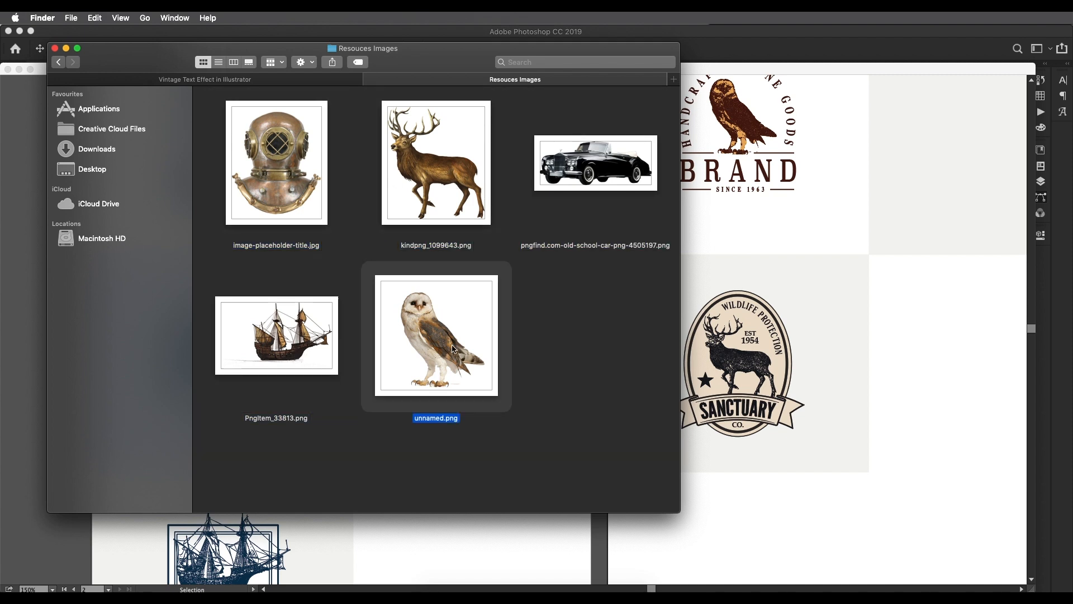
{"action": "left_click", "coordinate": [572, 192]}
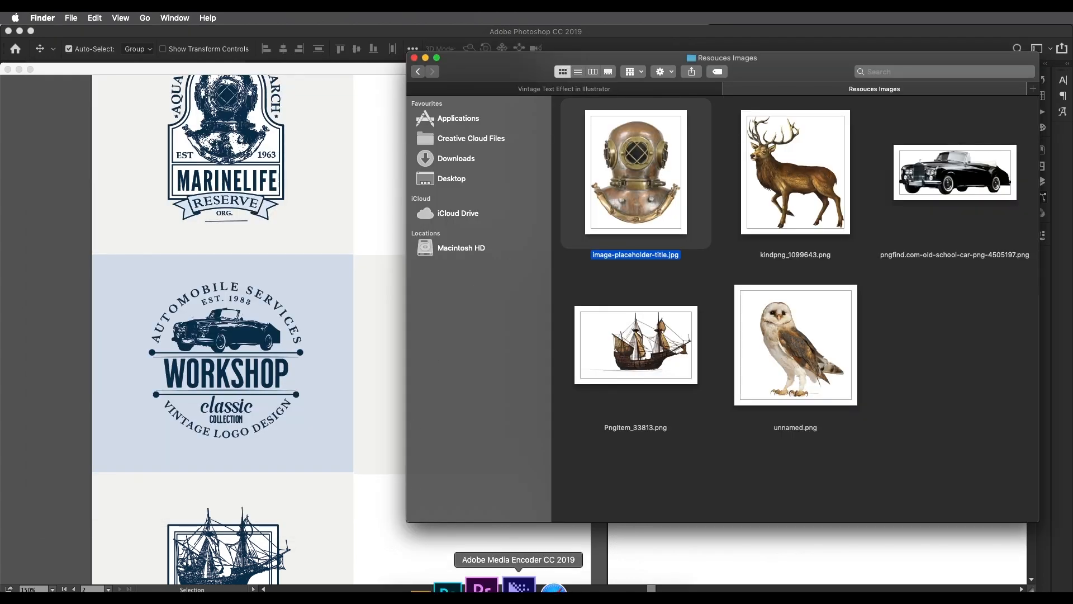
Switch to Photoshop and create a 2000 × 2000 pixel, 16-bit RGB document at 72 pixels/inch with a white background
{"action": "left_click", "coordinate": [475, 590]}
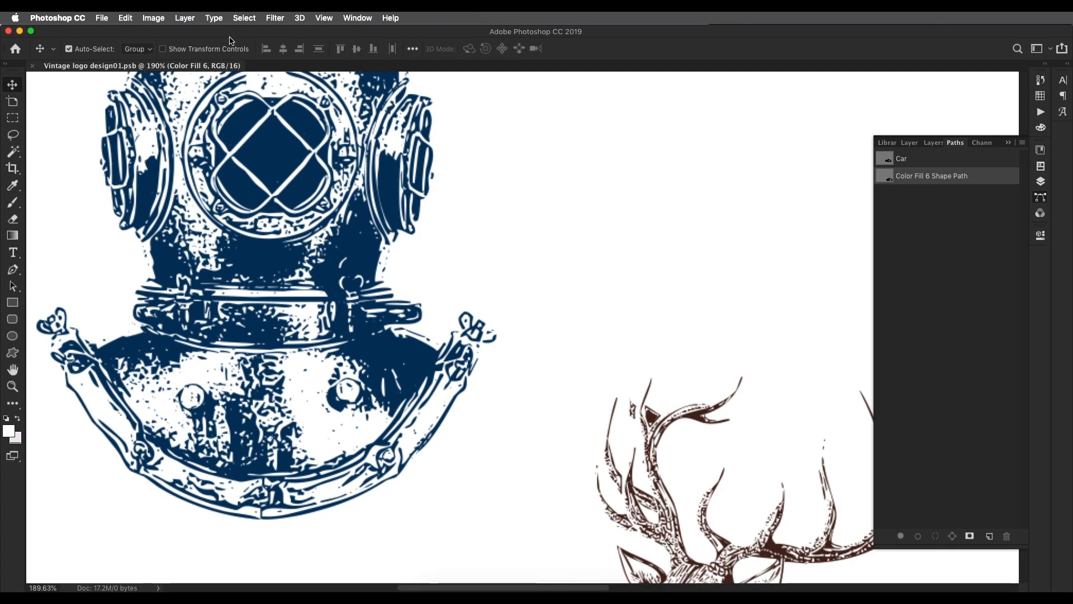
{"action": "left_click", "coordinate": [540, 222]}
{"action": "left_click", "coordinate": [98, 18]}
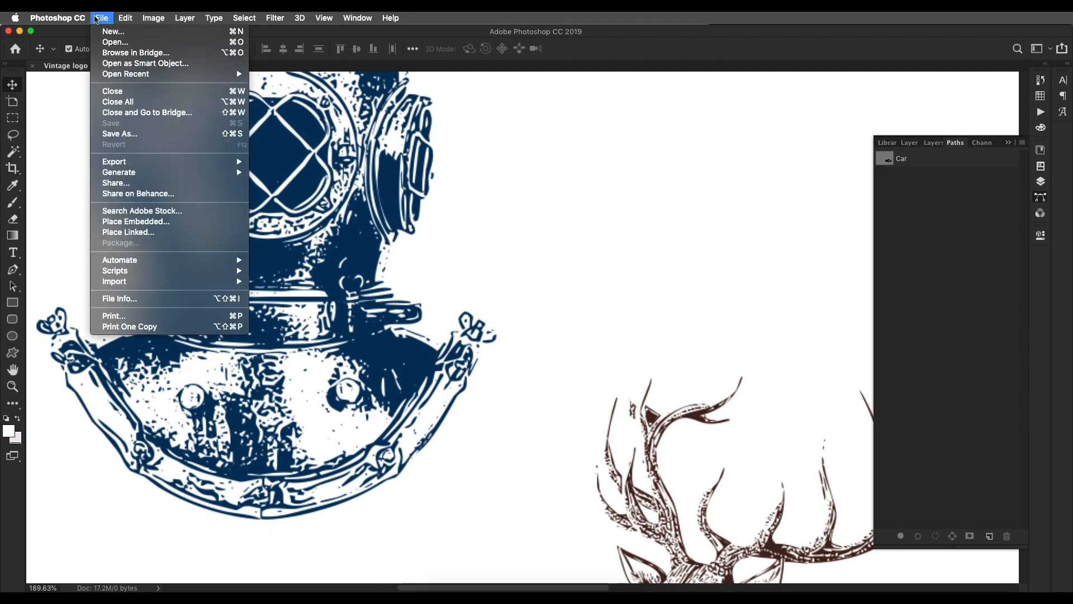
{"action": "left_click", "coordinate": [113, 30]}
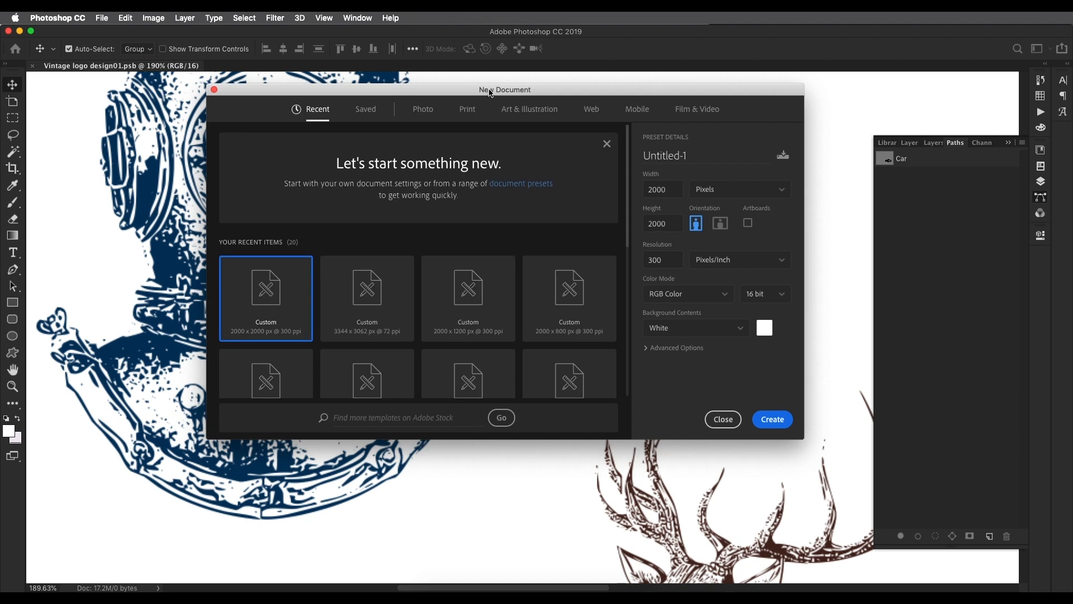
{"action": "double_click", "coordinate": [686, 190]}
{"action": "double_click", "coordinate": [669, 260]}
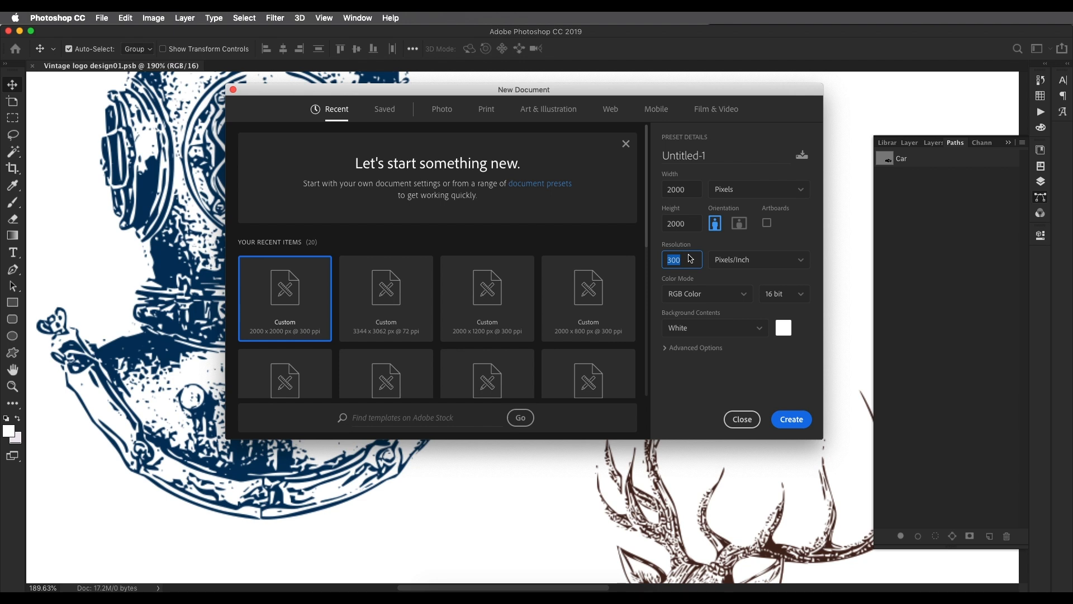
{"action": "type", "text": "722"}
{"action": "key", "text": "BackSpace"}
{"action": "left_click_drag", "start_coordinate": [684, 260], "coordinate": [667, 257]}
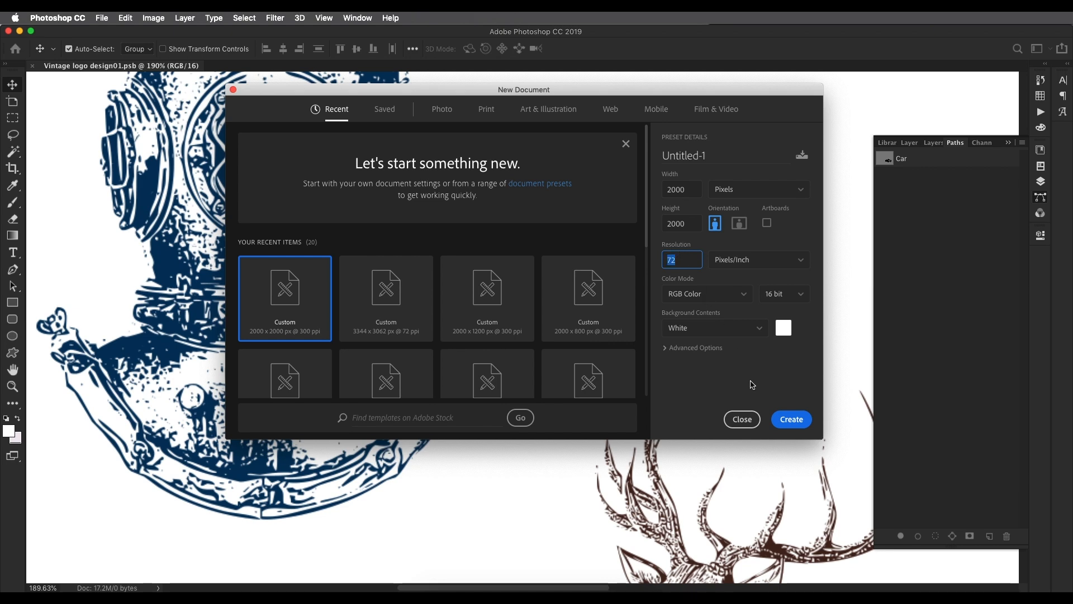
{"action": "left_click", "coordinate": [783, 420]}
{"action": "scroll", "coordinate": [564, 267], "scroll_direction": "up", "scroll_amount": 1}
Switch to Finder, reposition the Resouces Images window and look through its pictures
{"action": "key", "text": "super+Tab"}
{"action": "left_click_drag", "start_coordinate": [756, 63], "coordinate": [752, 56]}
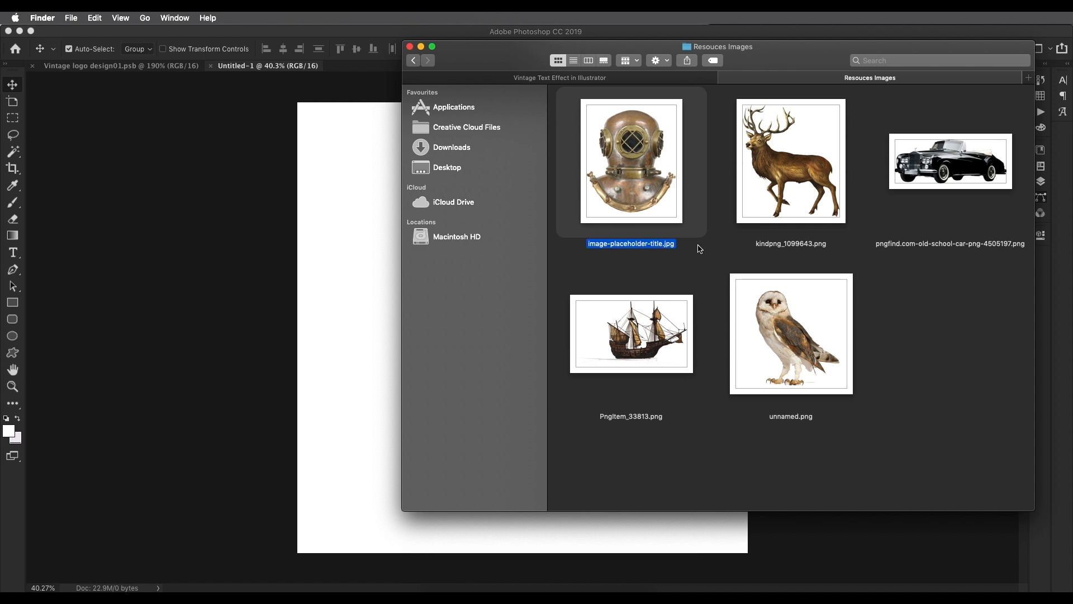
{"action": "left_click_drag", "start_coordinate": [609, 463], "coordinate": [1018, 137]}
{"action": "left_click", "coordinate": [928, 348]}
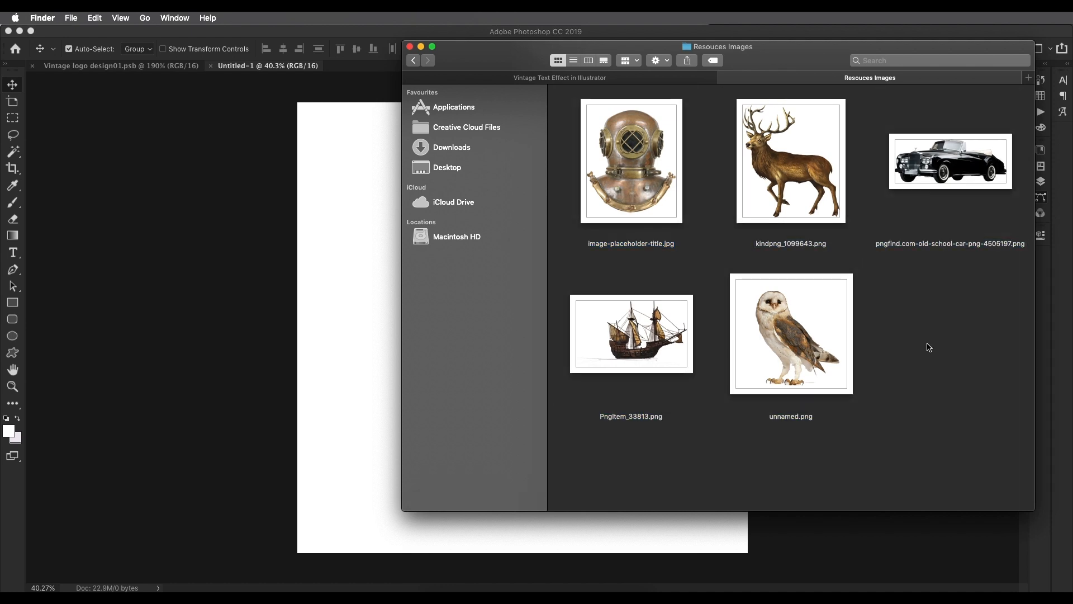
{"action": "left_click", "coordinate": [766, 164]}
{"action": "left_click", "coordinate": [815, 354]}
{"action": "left_click", "coordinate": [697, 358]}
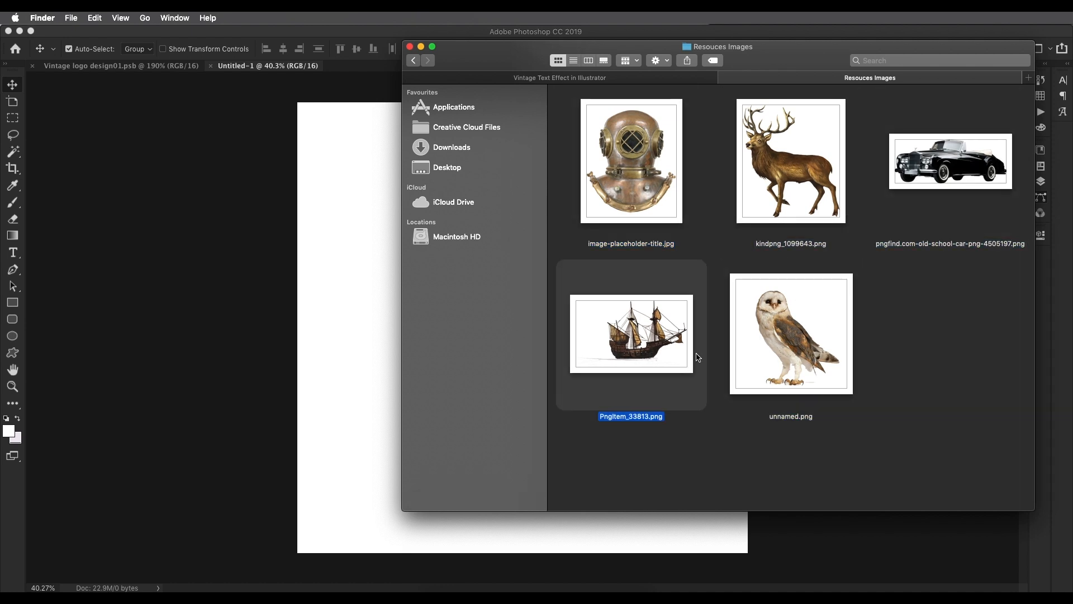
{"action": "left_click", "coordinate": [778, 349]}
Preview the owl, ship, car and diving helmet pictures at a larger size
{"action": "key", "text": "space"}
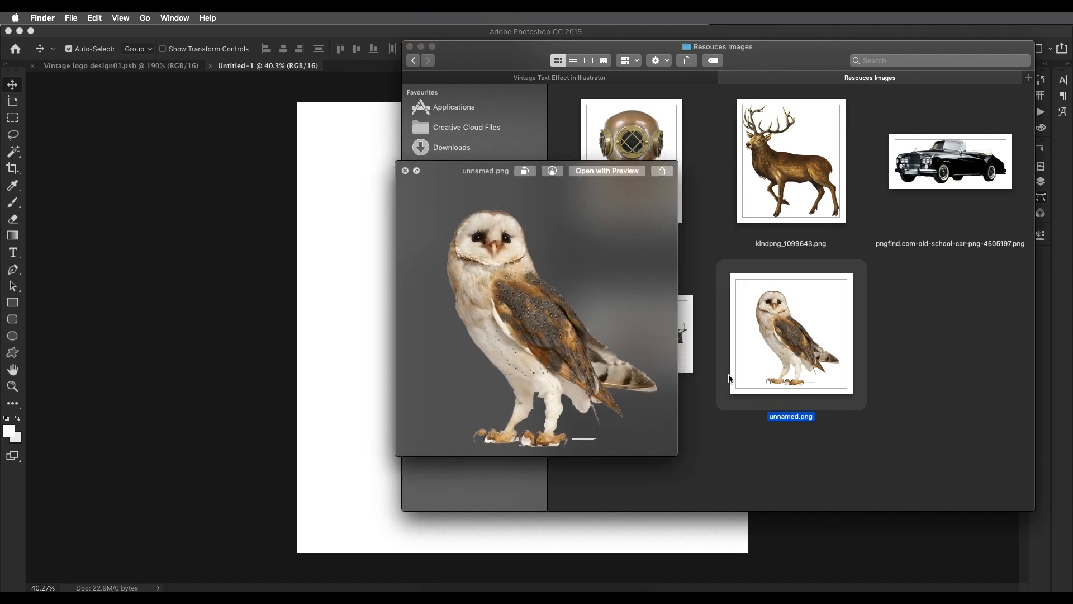
{"action": "key", "text": "Left"}
{"action": "key", "text": "space"}
{"action": "left_click", "coordinate": [918, 201]}
{"action": "key", "text": "space"}
{"action": "key", "text": "space"}
{"action": "left_click", "coordinate": [601, 183]}
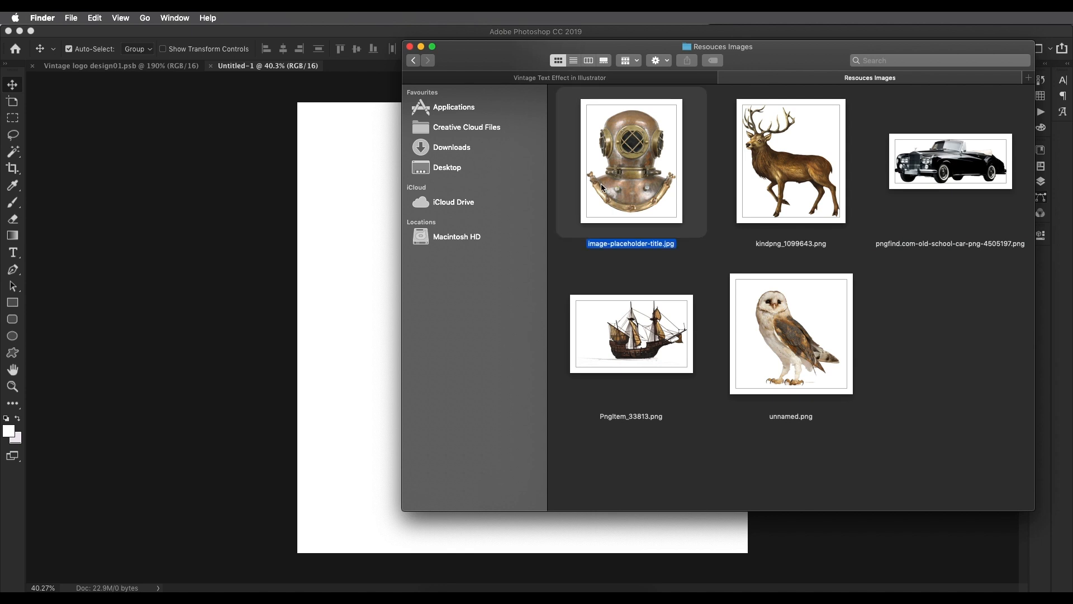
{"action": "key", "text": "space"}
{"action": "key", "text": "space"}
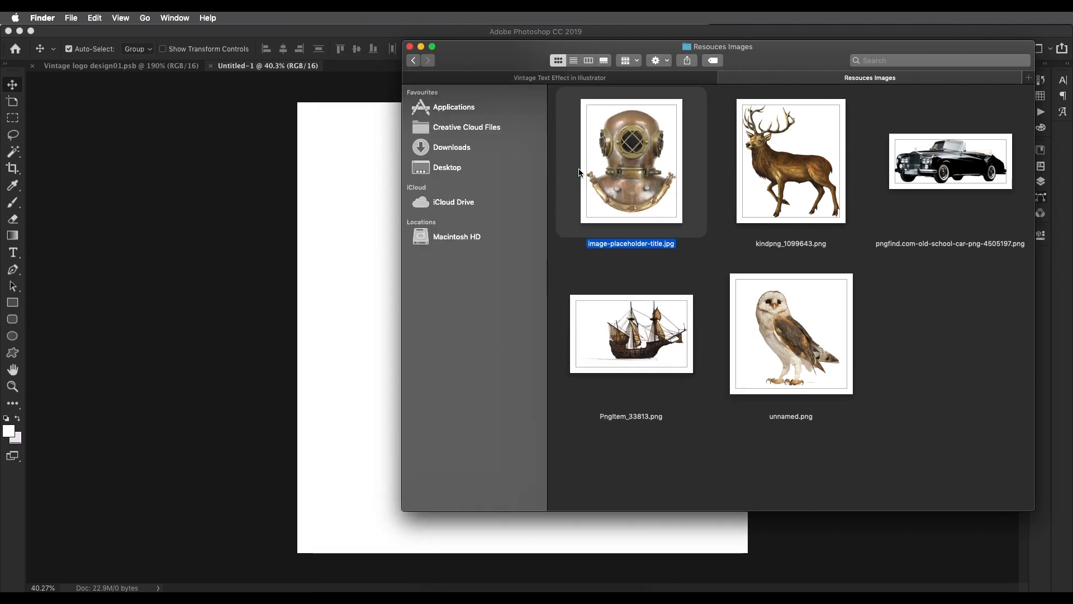
Place image-placeholder-title.jpg in the new document, scale it to about 128% and shift it slightly on the canvas
{"action": "left_click_drag", "start_coordinate": [579, 172], "coordinate": [394, 307]}
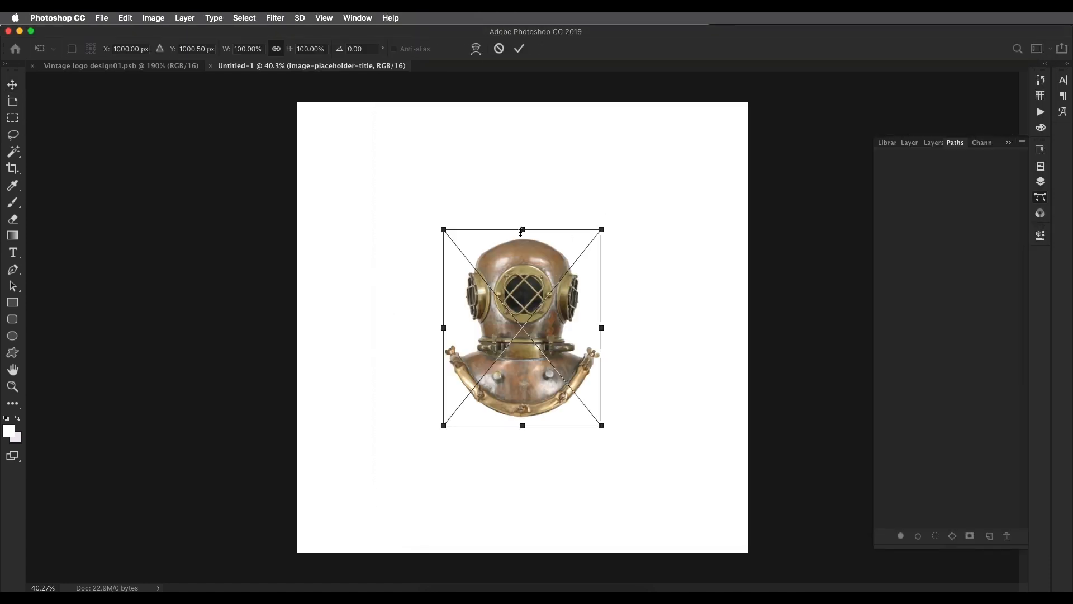
{"action": "left_click_drag", "start_coordinate": [523, 230], "coordinate": [528, 190]}
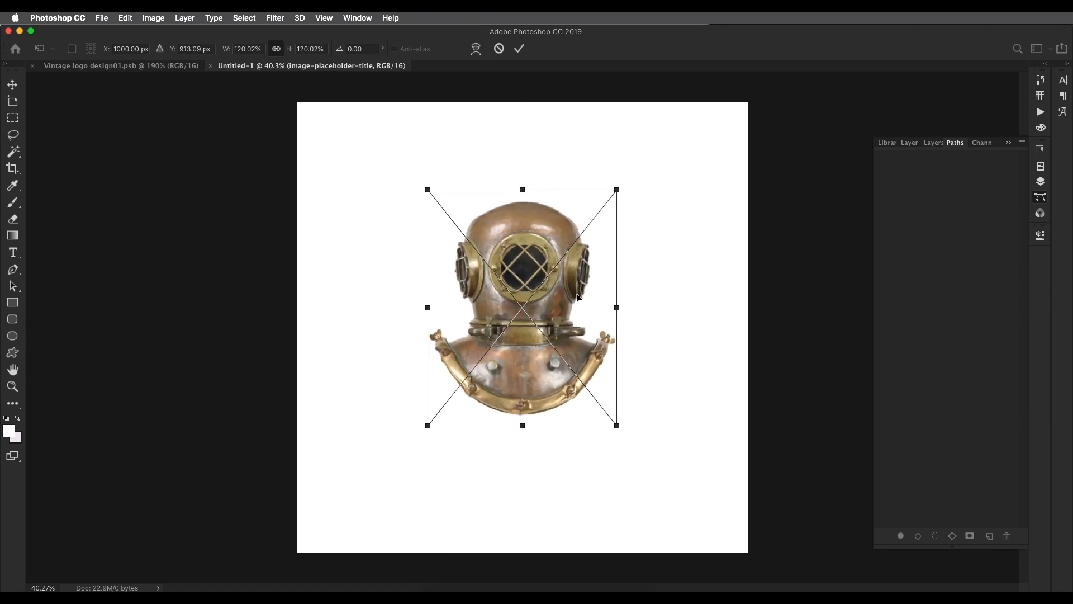
{"action": "left_click_drag", "start_coordinate": [527, 423], "coordinate": [525, 441]}
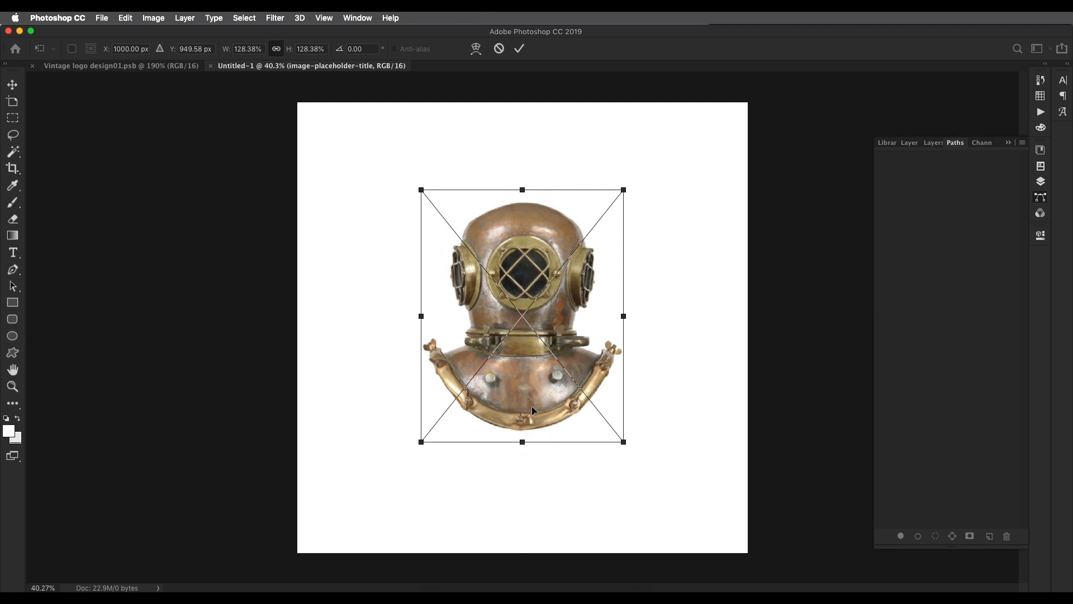
{"action": "key", "text": "Return"}
{"action": "mouse_move", "coordinate": [542, 355]}
{"action": "left_mouse_down"}
{"action": "mouse_move", "coordinate": [569, 364]}
{"action": "mouse_move", "coordinate": [558, 359]}
{"action": "left_mouse_up"}
{"action": "scroll", "coordinate": [543, 313], "scroll_direction": "up", "scroll_amount": 5}
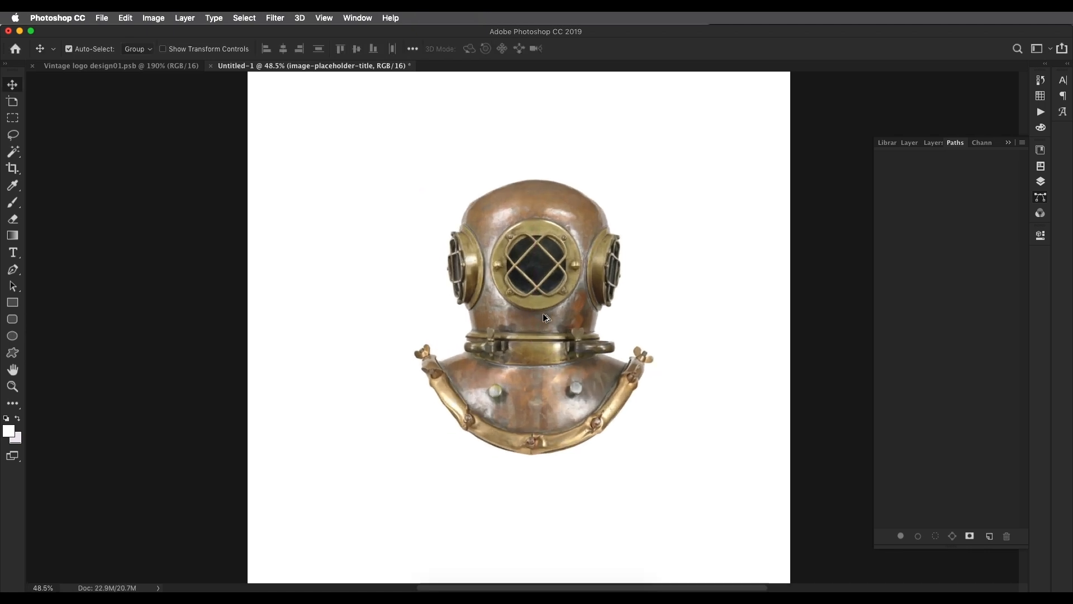
Compare the placed helmet photo with the finished helmet illustration in Vintage logo design01.psb, ending back in Untitled-1
{"action": "scroll", "coordinate": [548, 272], "scroll_direction": "down", "scroll_amount": 4}
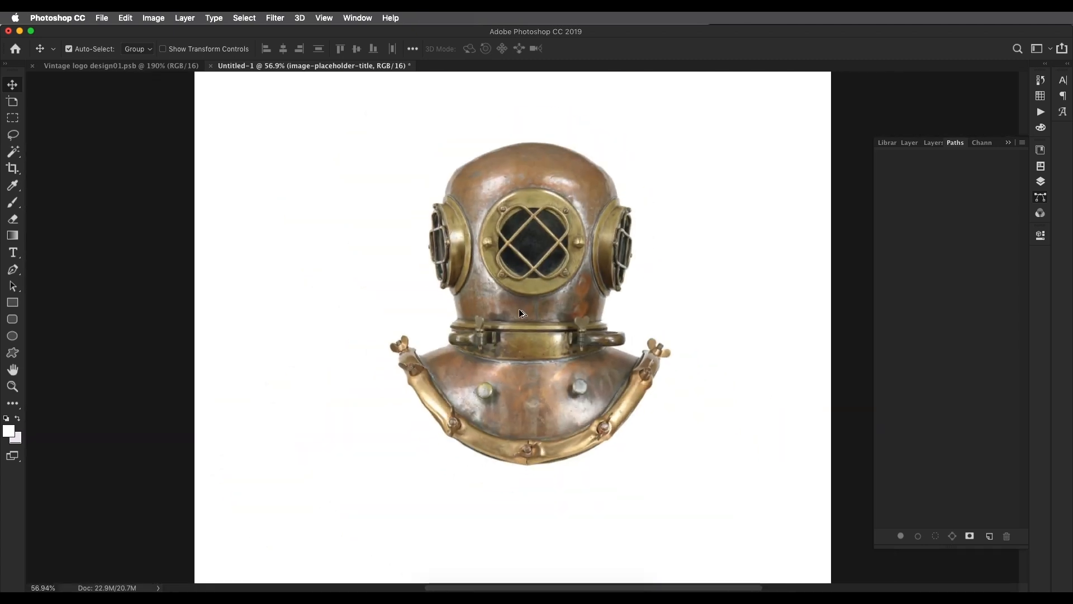
{"action": "scroll", "coordinate": [521, 310], "scroll_direction": "down", "scroll_amount": 1}
{"action": "left_click", "coordinate": [171, 67]}
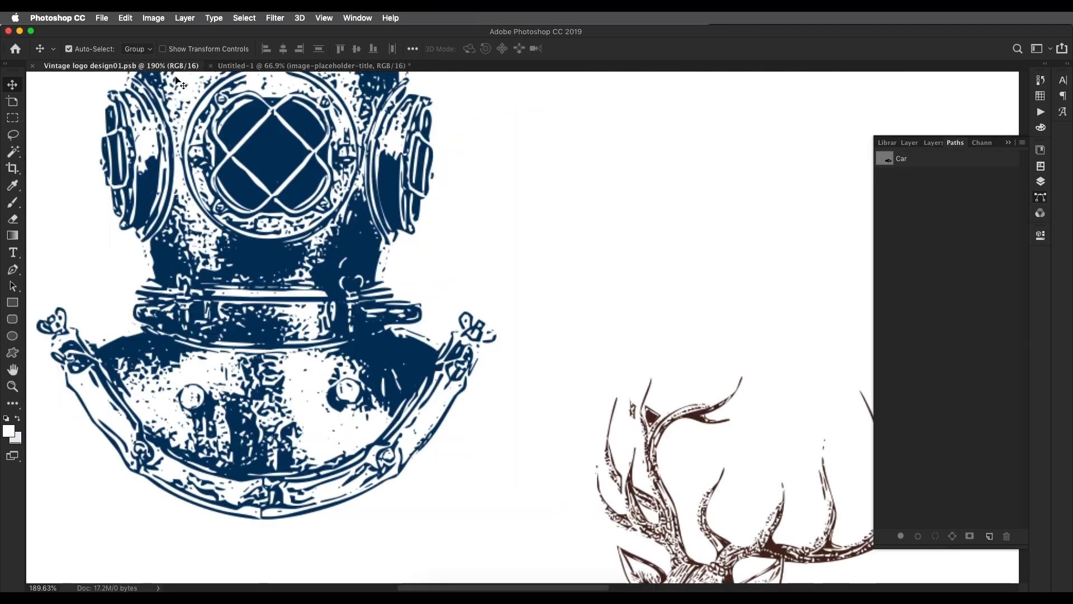
{"action": "scroll", "coordinate": [336, 235], "scroll_direction": "down", "scroll_amount": 3}
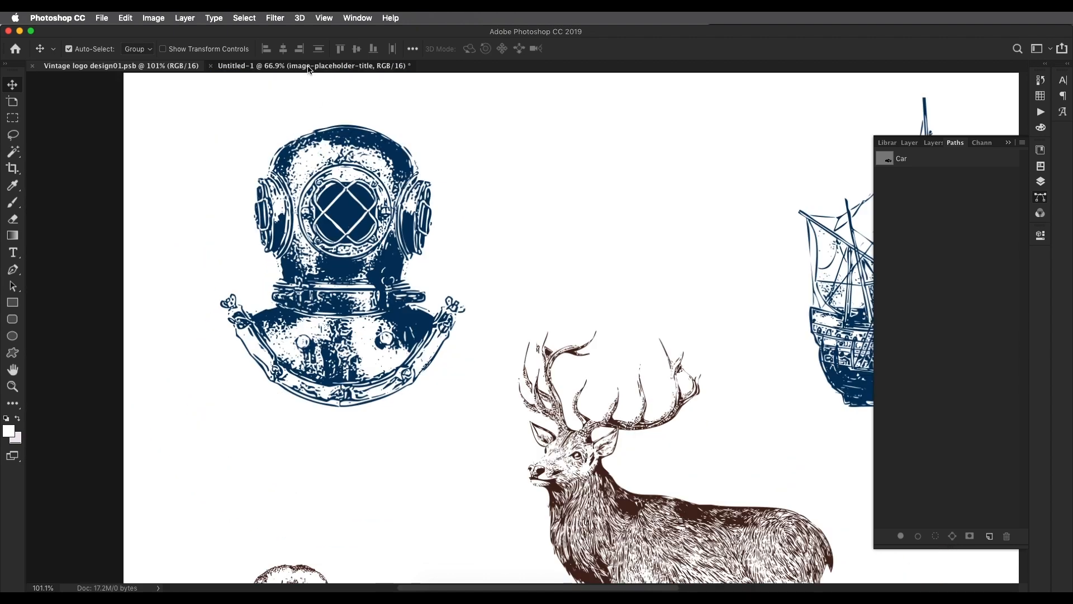
{"action": "left_click", "coordinate": [316, 66]}
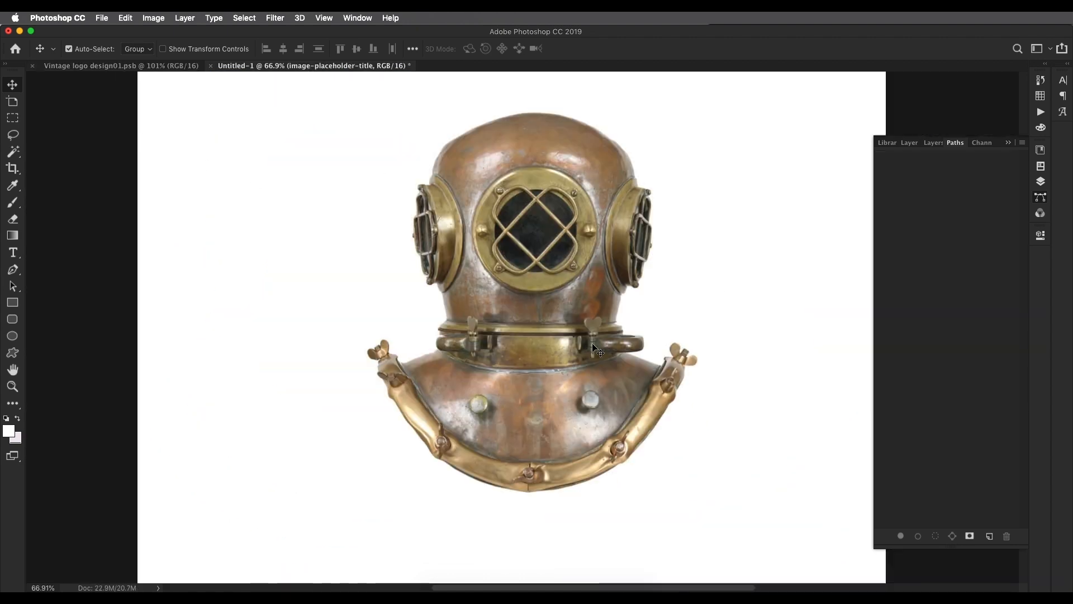
Rasterize the image-placeholder-title layer that holds the diving helmet photo
{"action": "left_click", "coordinate": [1043, 184]}
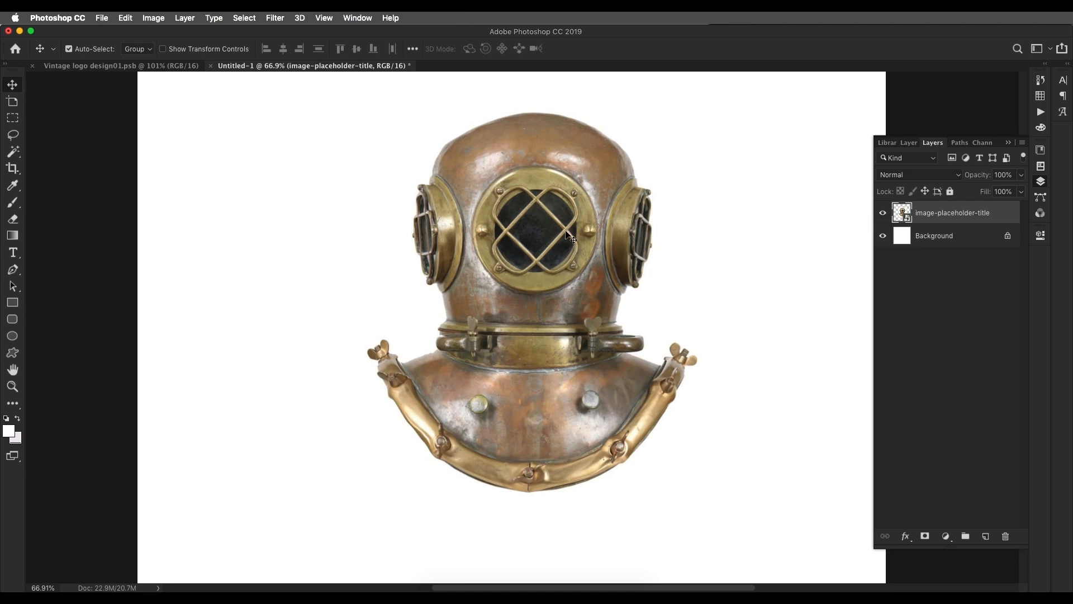
{"action": "right_click", "coordinate": [946, 222]}
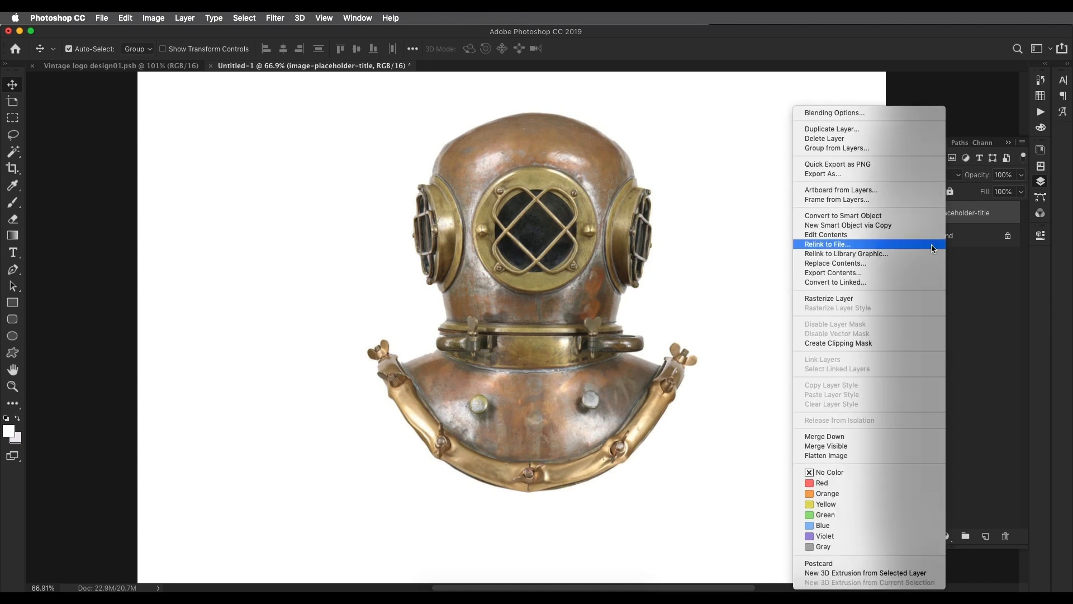
{"action": "left_click", "coordinate": [875, 298]}
{"action": "scroll", "coordinate": [602, 283], "scroll_direction": "down", "scroll_amount": 5}
{"action": "mouse_move", "coordinate": [564, 299]}
{"action": "left_mouse_down"}
{"action": "mouse_move", "coordinate": [555, 317]}
{"action": "mouse_move", "coordinate": [555, 308]}
{"action": "left_mouse_up"}
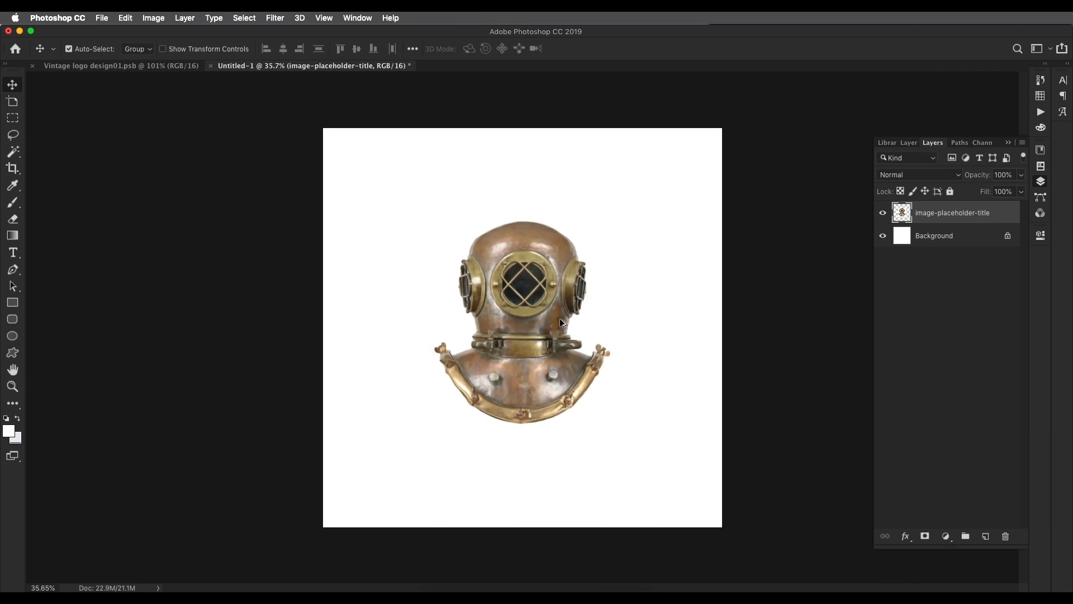
{"action": "scroll", "coordinate": [540, 332], "scroll_direction": "up", "scroll_amount": 5}
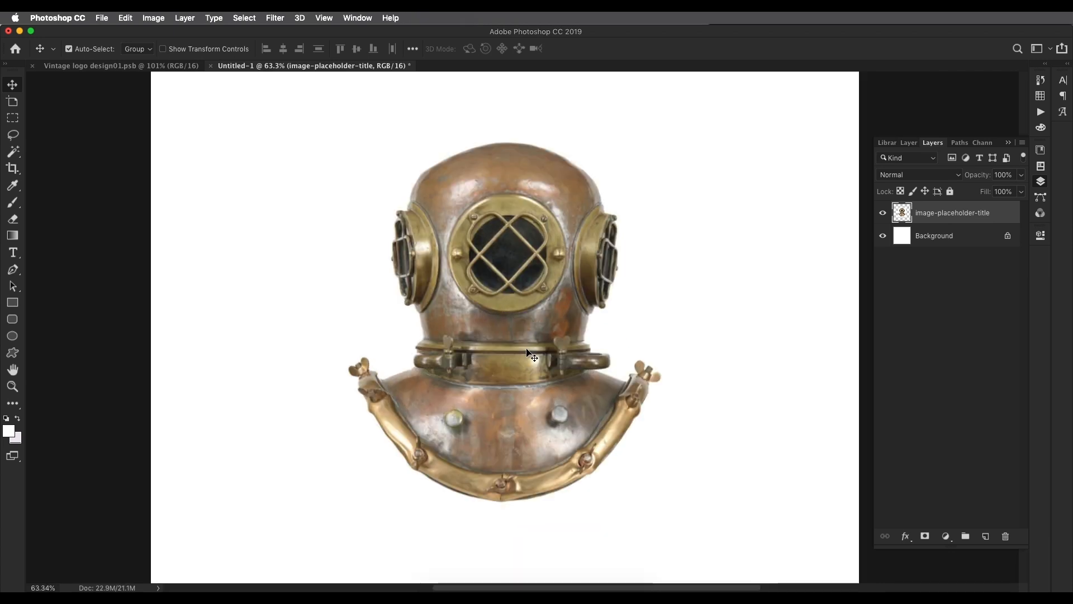
{"action": "left_click_drag", "start_coordinate": [482, 204], "coordinate": [486, 225]}
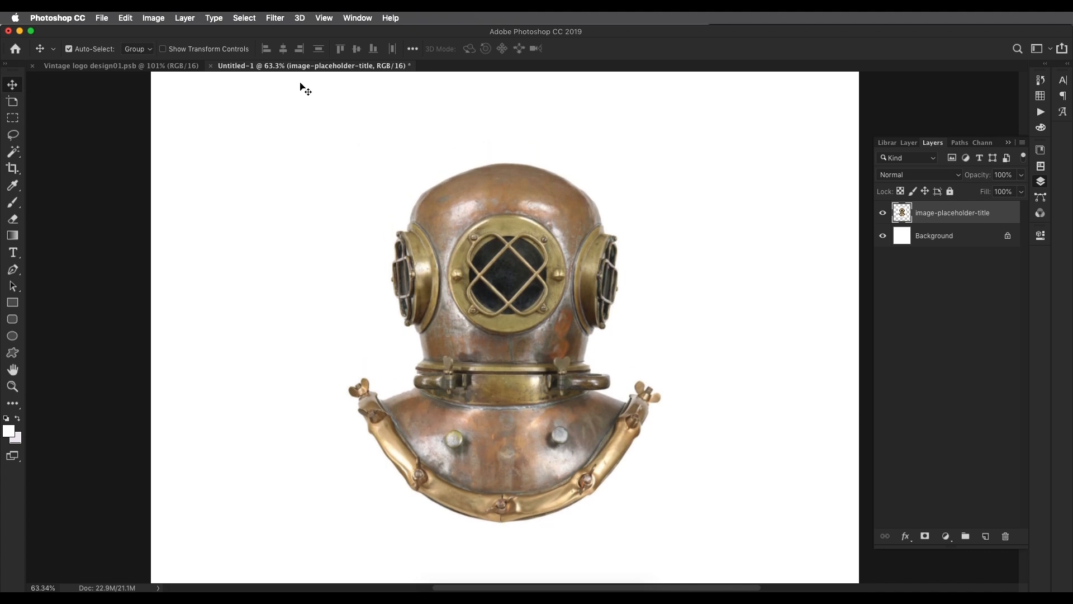
Apply Smart Sharpen to the helmet layer with amount 252%, radius 3.1 px, reduce noise 32% and Lens Blur removal
{"action": "left_click", "coordinate": [275, 18]}
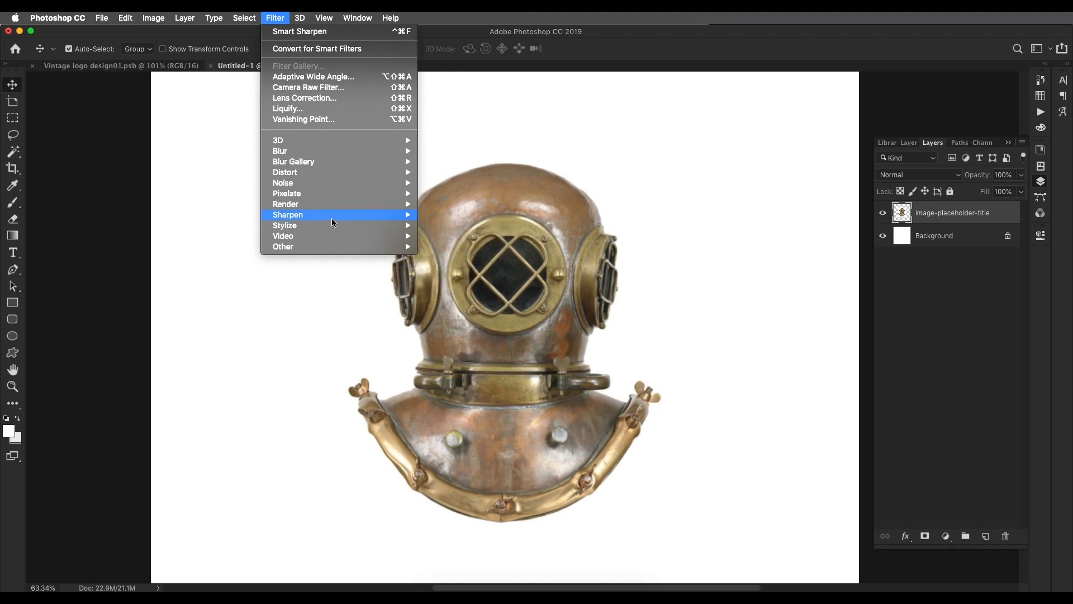
{"action": "mouse_move", "coordinate": [331, 215]}
{"action": "left_click", "coordinate": [478, 260]}
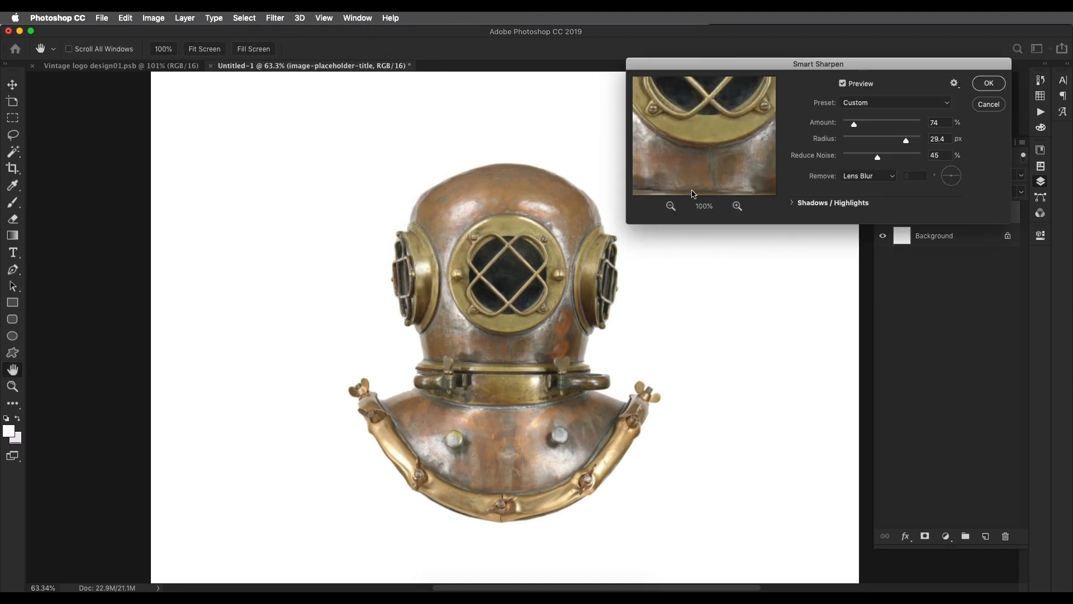
{"action": "left_click_drag", "start_coordinate": [876, 140], "coordinate": [889, 127]}
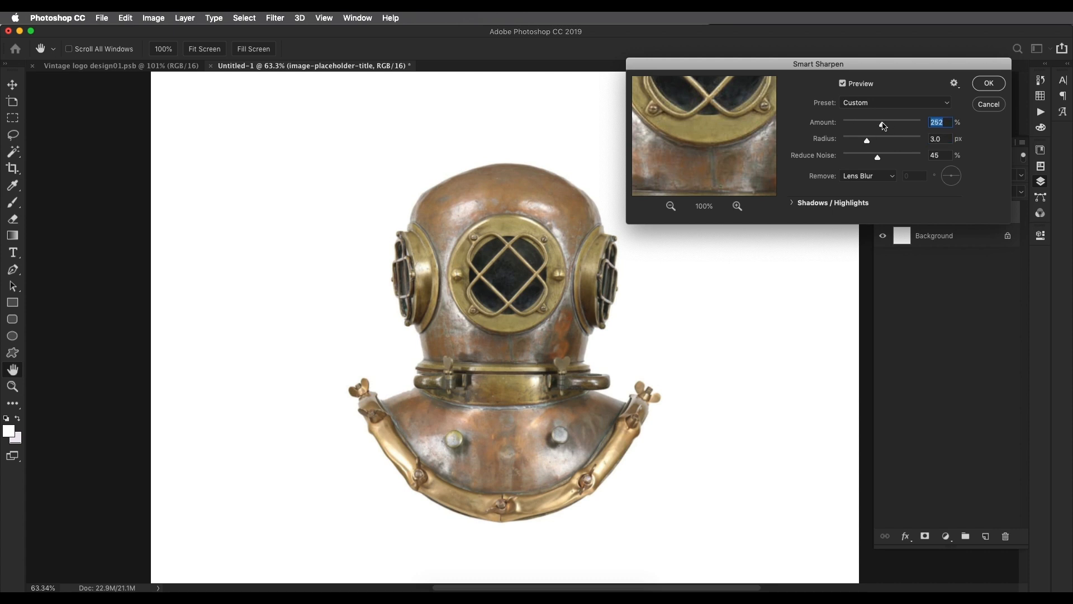
{"action": "left_click_drag", "start_coordinate": [867, 143], "coordinate": [868, 158]}
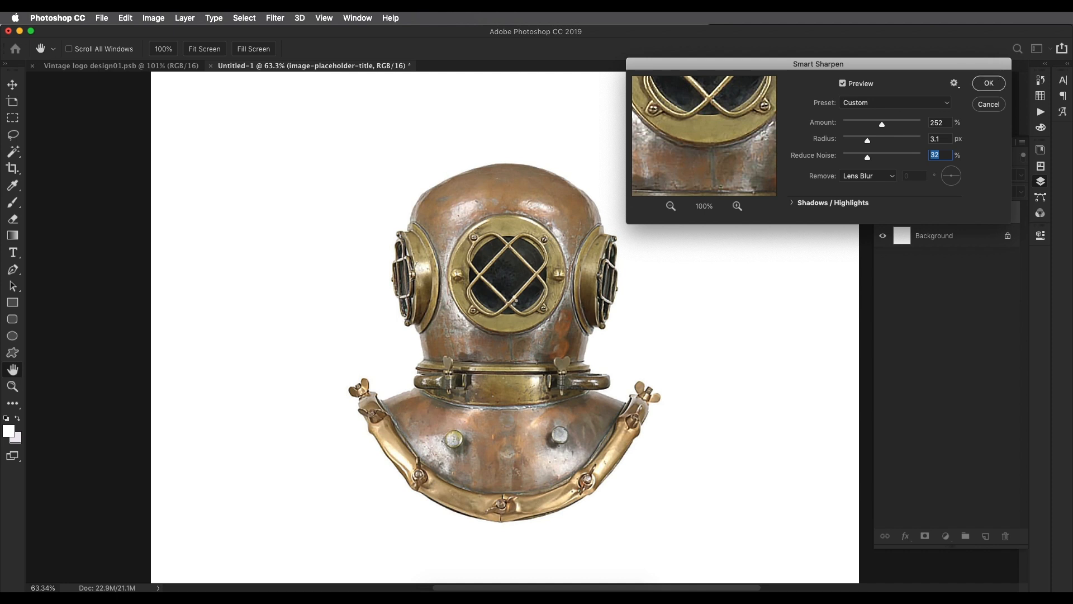
{"action": "key", "text": "Return"}
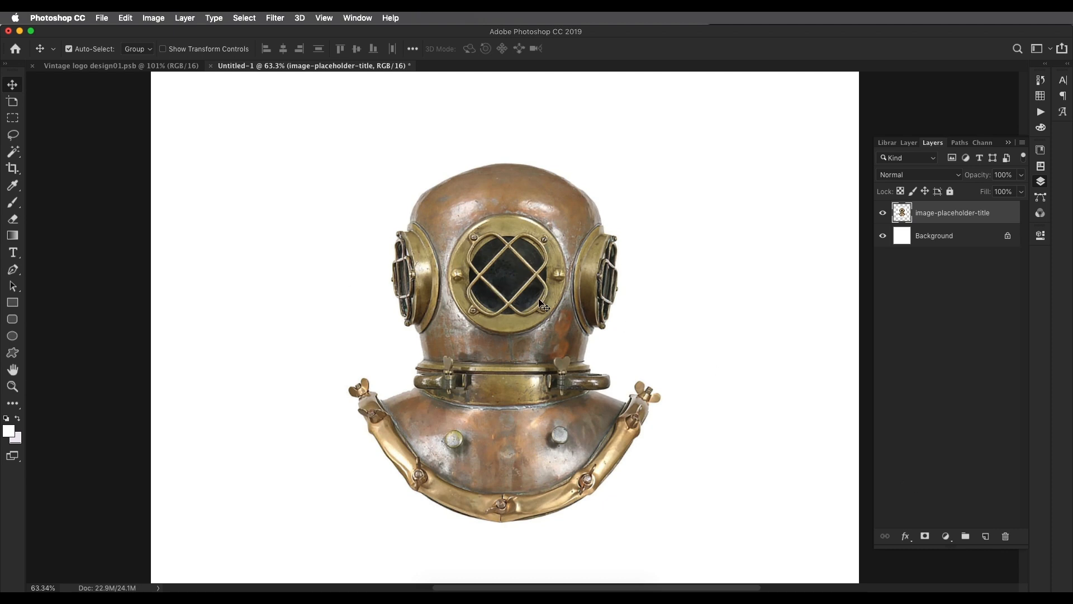
Add a Threshold adjustment layer above the helmet photo and set its threshold level to 141
{"action": "left_click", "coordinate": [948, 539]}
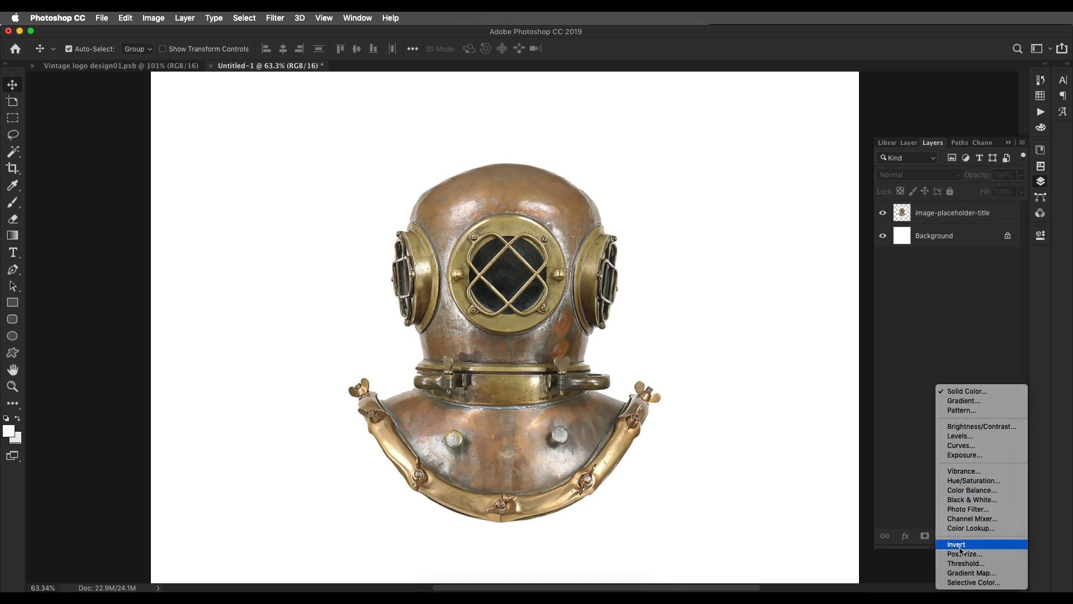
{"action": "left_click", "coordinate": [964, 564]}
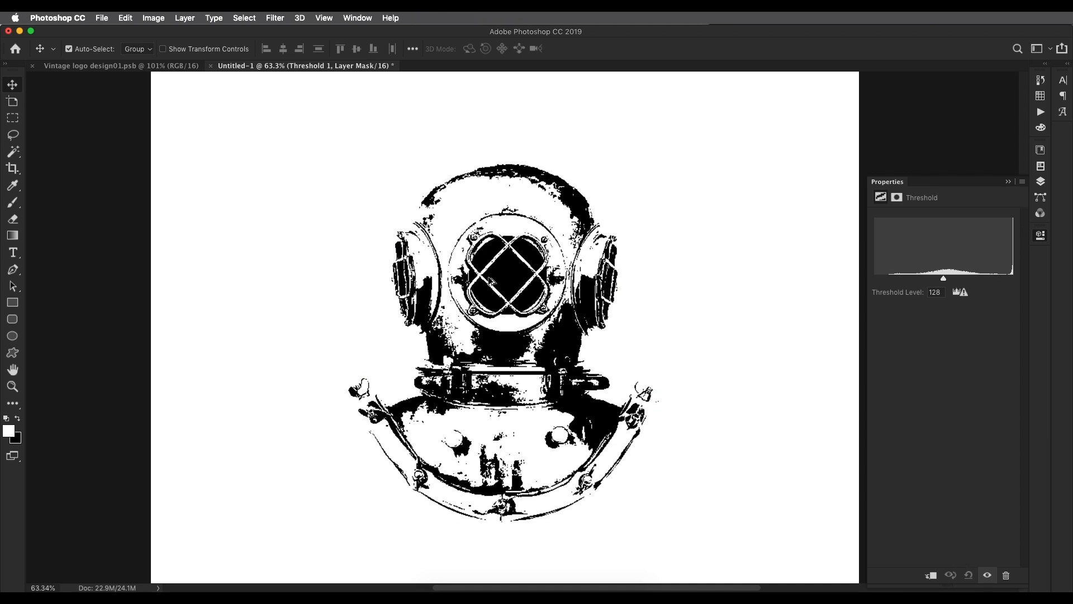
{"action": "scroll", "coordinate": [492, 284], "scroll_direction": "down", "scroll_amount": 5}
{"action": "scroll", "coordinate": [575, 318], "scroll_direction": "up", "scroll_amount": 5}
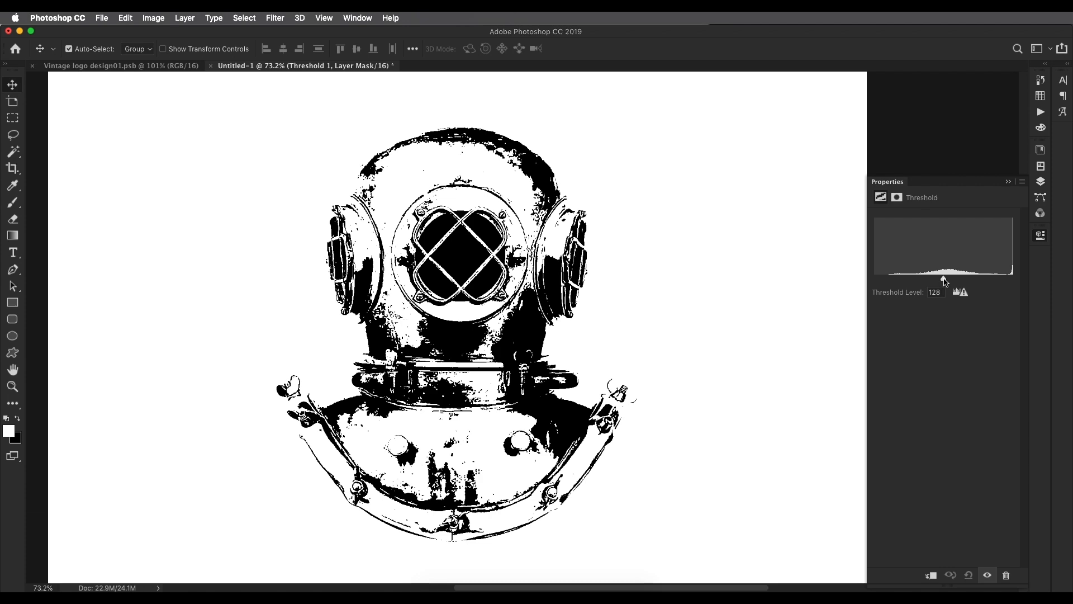
{"action": "mouse_move", "coordinate": [945, 281]}
{"action": "left_mouse_down"}
{"action": "mouse_move", "coordinate": [921, 283]}
{"action": "mouse_move", "coordinate": [970, 281]}
{"action": "mouse_move", "coordinate": [947, 283]}
{"action": "left_mouse_up"}
{"action": "scroll", "coordinate": [391, 337], "scroll_direction": "down", "scroll_amount": 2}
{"action": "scroll", "coordinate": [459, 298], "scroll_direction": "up", "scroll_amount": 1}
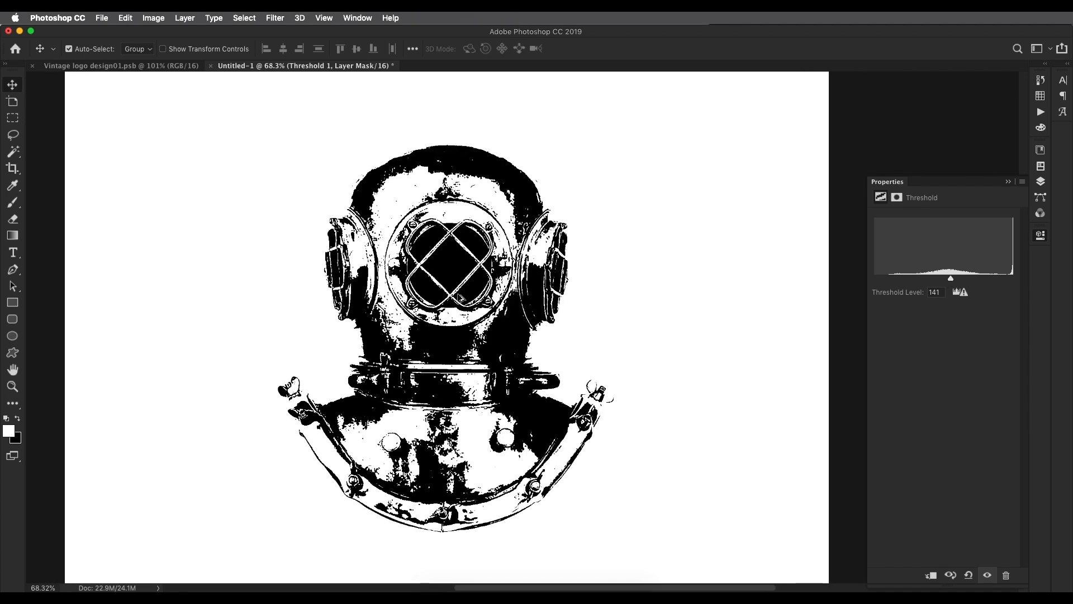
Examine the helmet illustration's linework in Vintage logo design01.psb up close and return to Untitled-1
{"action": "left_click", "coordinate": [161, 66]}
{"action": "scroll", "coordinate": [280, 168], "scroll_direction": "up", "scroll_amount": 5}
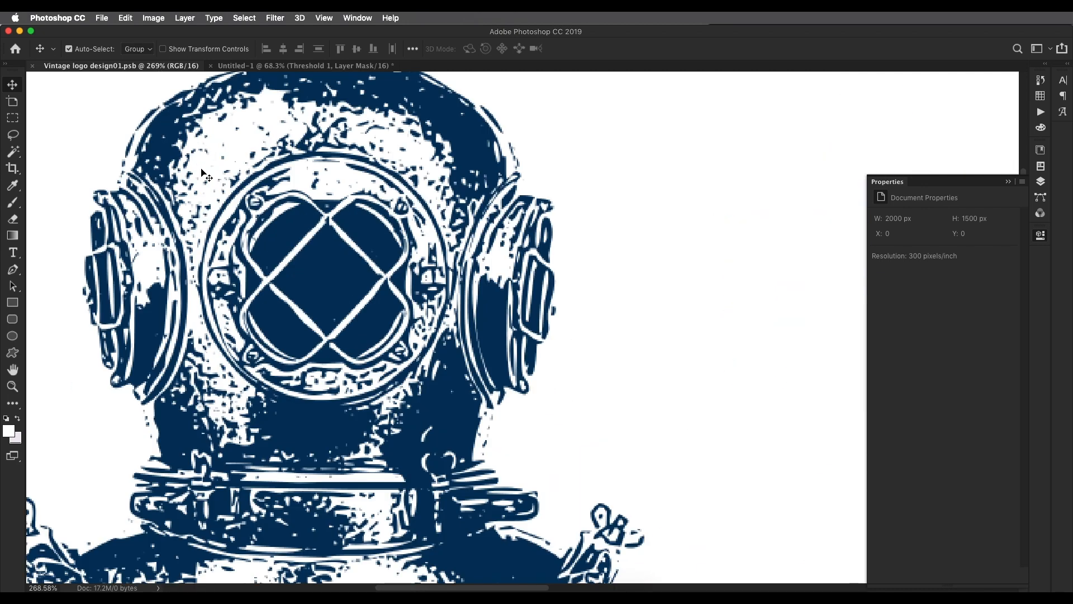
{"action": "left_click", "coordinate": [278, 66]}
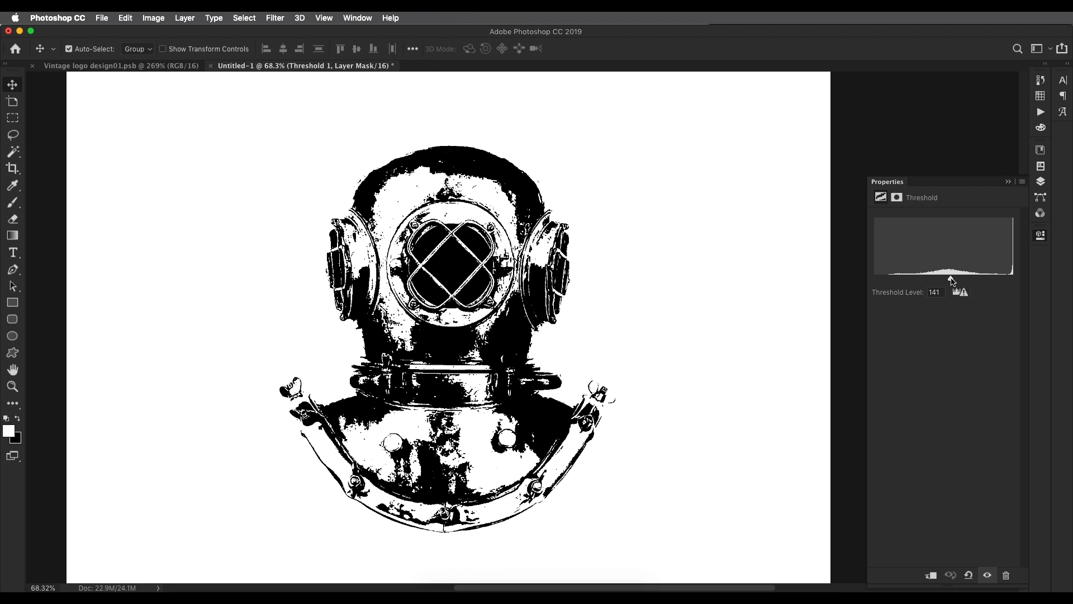
Set the Threshold adjustment's level to 145 and check the helmet's shading
{"action": "left_click_drag", "start_coordinate": [953, 281], "coordinate": [955, 281]}
{"action": "scroll", "coordinate": [541, 278], "scroll_direction": "up", "scroll_amount": 1}
{"action": "scroll", "coordinate": [541, 278], "scroll_direction": "up", "scroll_amount": 1}
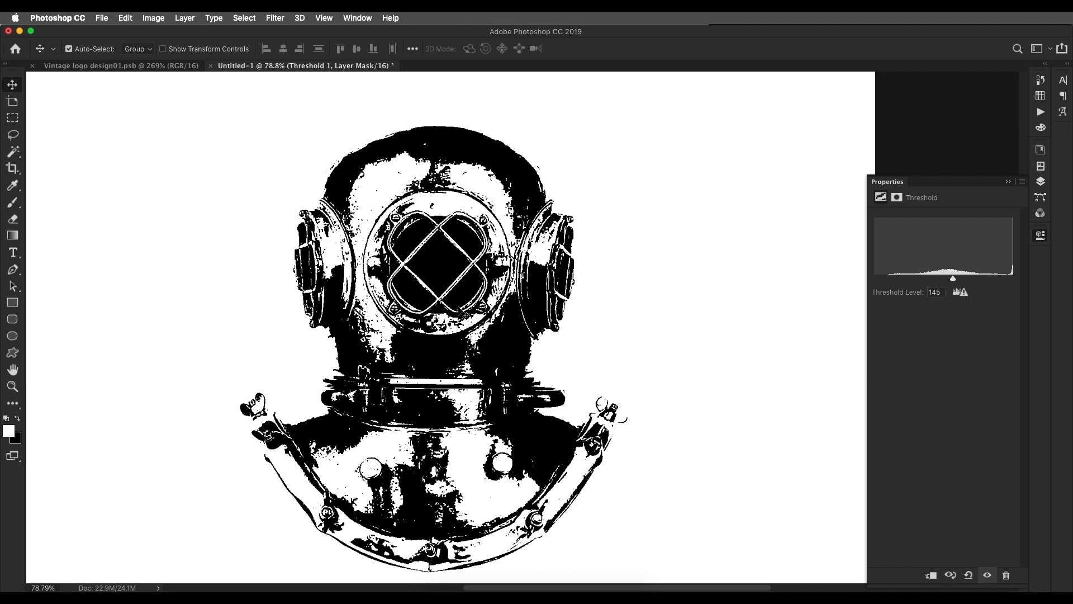
Select the image-placeholder-title layer beneath the Threshold adjustment and open Smart Sharpen for it
{"action": "left_click", "coordinate": [1042, 183]}
{"action": "left_click", "coordinate": [950, 235]}
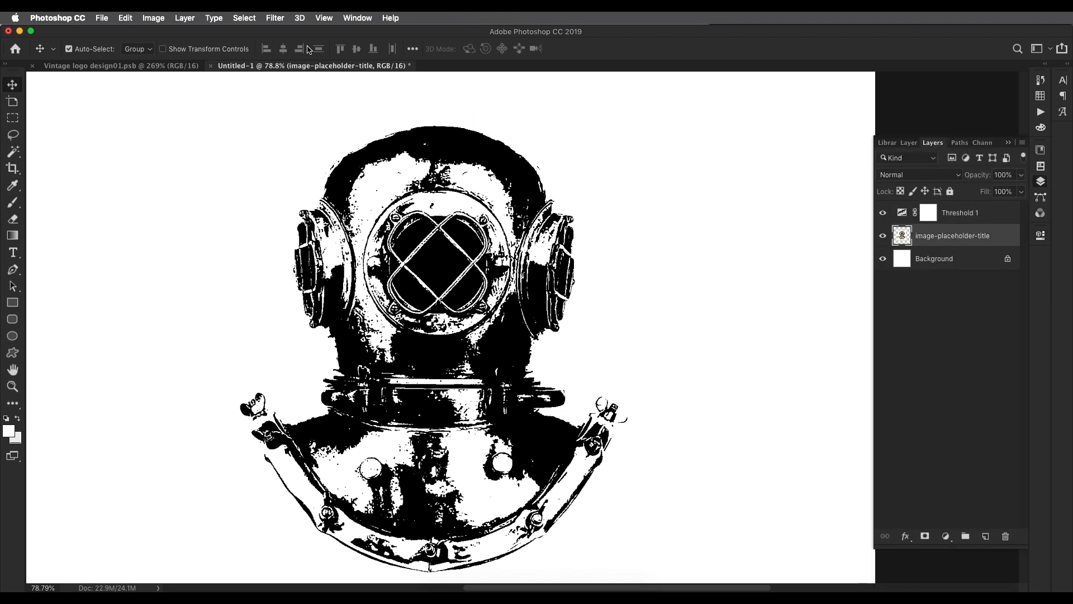
{"action": "left_click", "coordinate": [276, 18]}
{"action": "mouse_move", "coordinate": [306, 216]}
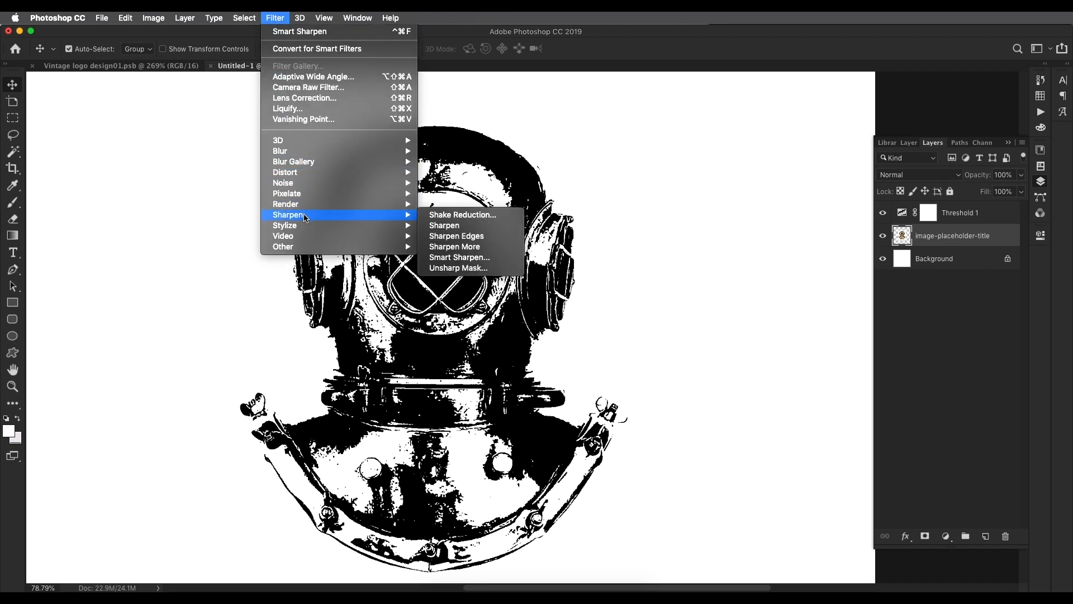
{"action": "left_click", "coordinate": [459, 258]}
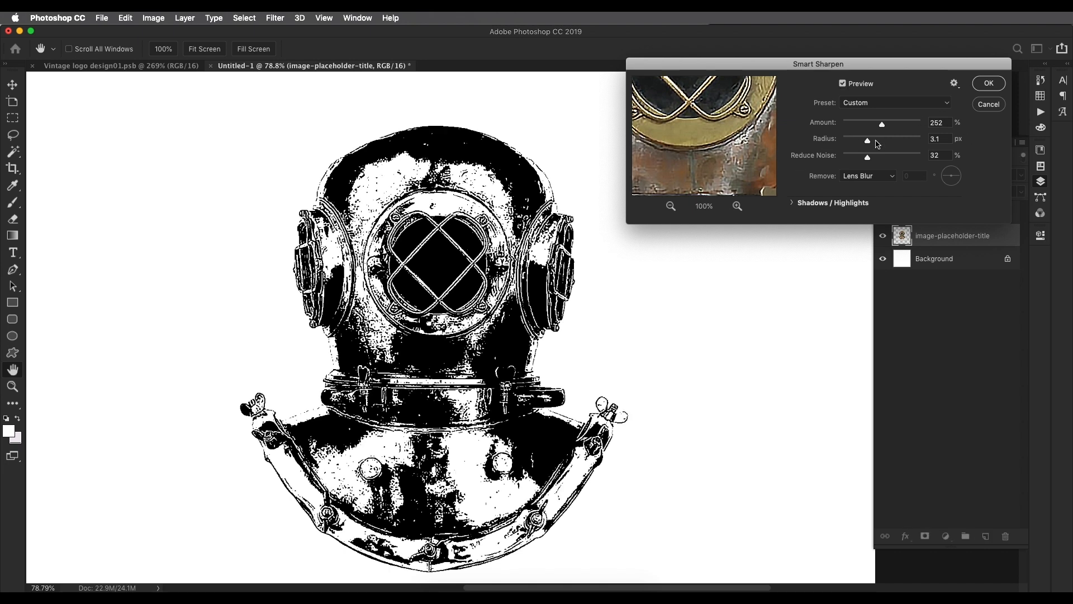
Try a stronger Smart Sharpen on the helmet with amount 394%, radius 10.5 px and reduce noise 81%
{"action": "left_click_drag", "start_coordinate": [884, 126], "coordinate": [899, 125]}
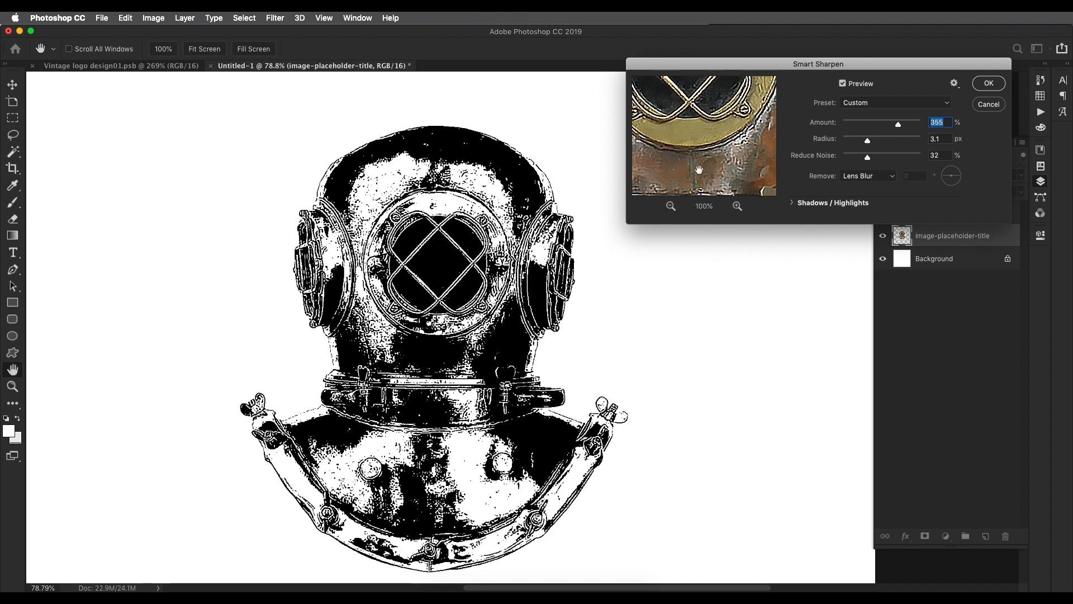
{"action": "left_click_drag", "start_coordinate": [899, 124], "coordinate": [889, 127]}
{"action": "left_click_drag", "start_coordinate": [868, 144], "coordinate": [908, 142]}
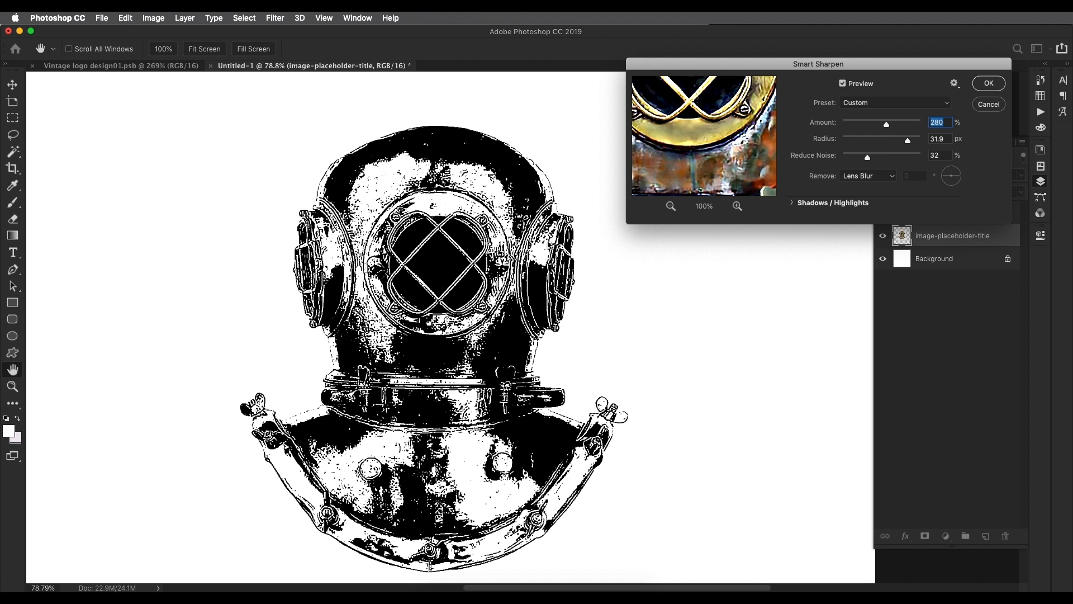
{"action": "mouse_move", "coordinate": [902, 144]}
{"action": "left_mouse_down"}
{"action": "mouse_move", "coordinate": [888, 142]}
{"action": "mouse_move", "coordinate": [872, 160]}
{"action": "mouse_move", "coordinate": [902, 158]}
{"action": "left_mouse_up"}
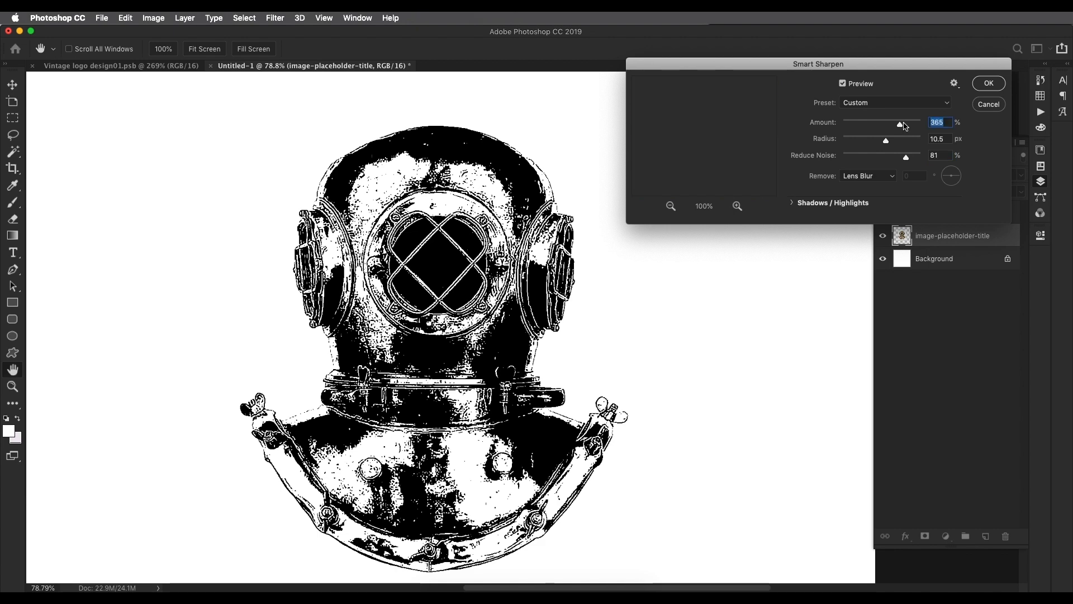
{"action": "left_click_drag", "start_coordinate": [903, 124], "coordinate": [907, 124]}
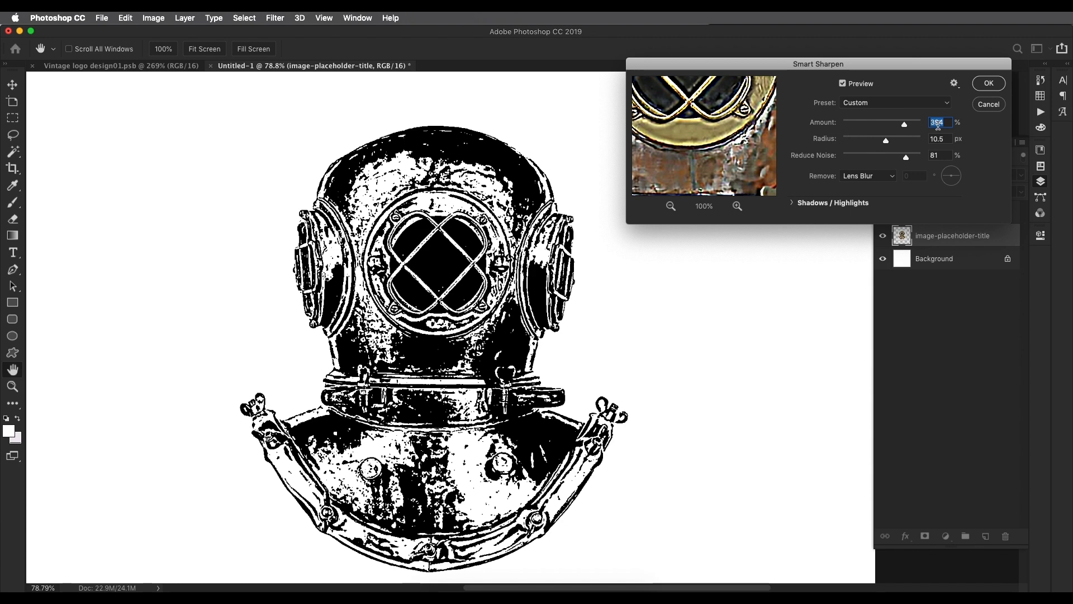
{"action": "key", "text": "alt"}
{"action": "scroll", "coordinate": [404, 343], "scroll_direction": "up", "scroll_amount": 2}
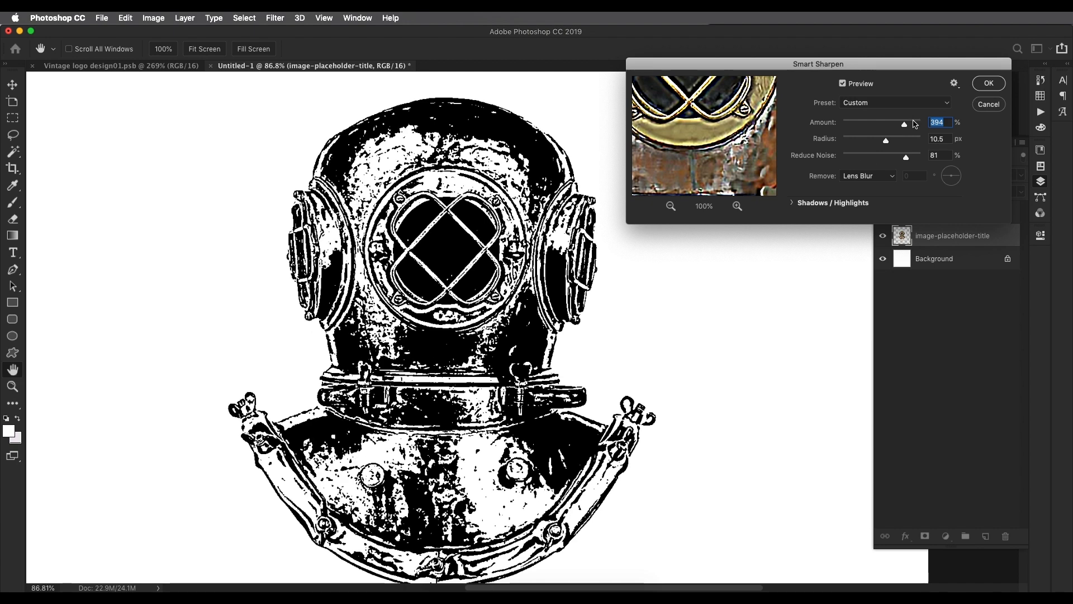
Set Smart Sharpen on the helmet to amount 298%, radius 3.1 px and reduce noise 51%, and check the linework up close
{"action": "left_click_drag", "start_coordinate": [904, 125], "coordinate": [850, 143]}
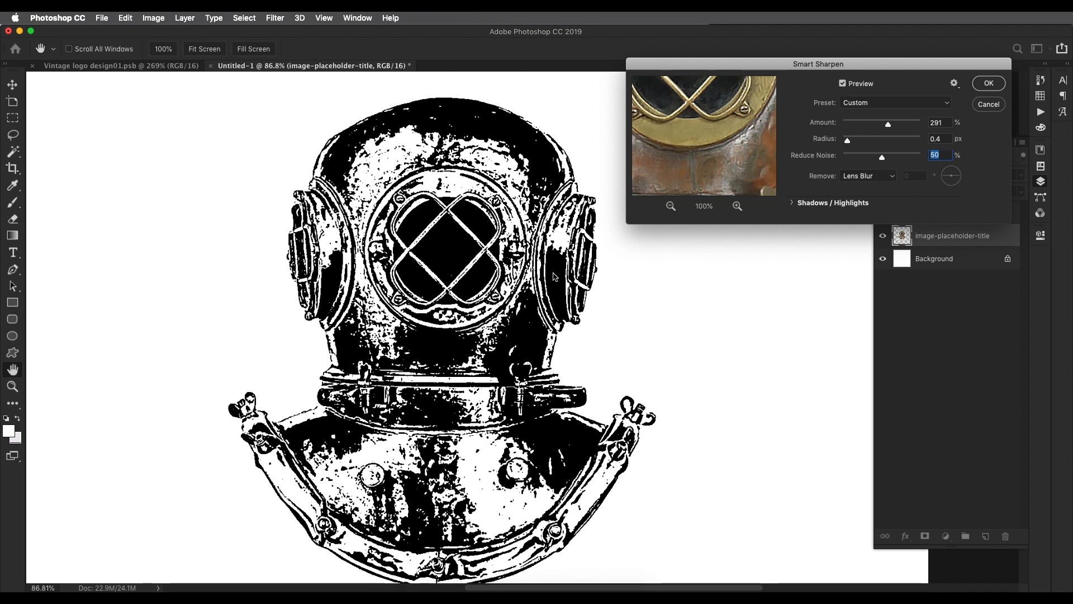
{"action": "key", "text": "shift+Tab"}
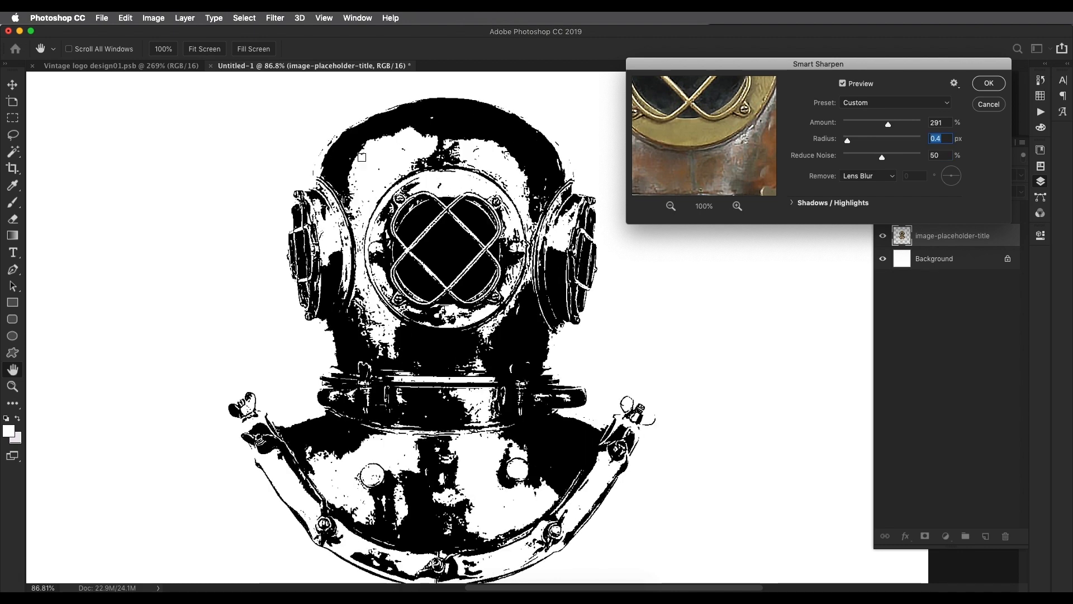
{"action": "left_click_drag", "start_coordinate": [847, 140], "coordinate": [861, 144]}
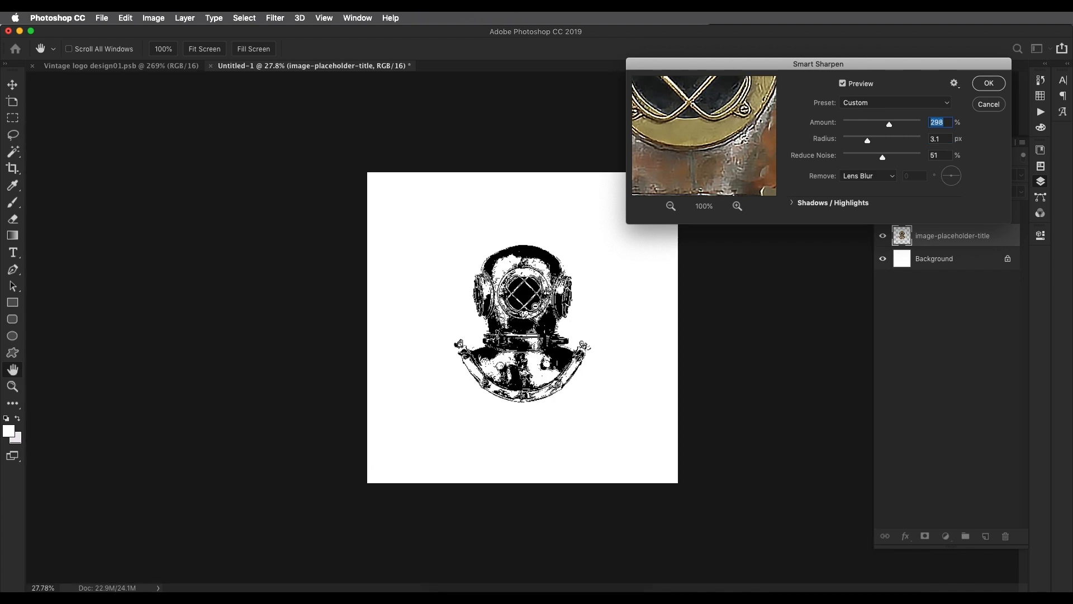
{"action": "scroll", "coordinate": [527, 299], "scroll_direction": "up", "scroll_amount": 4}
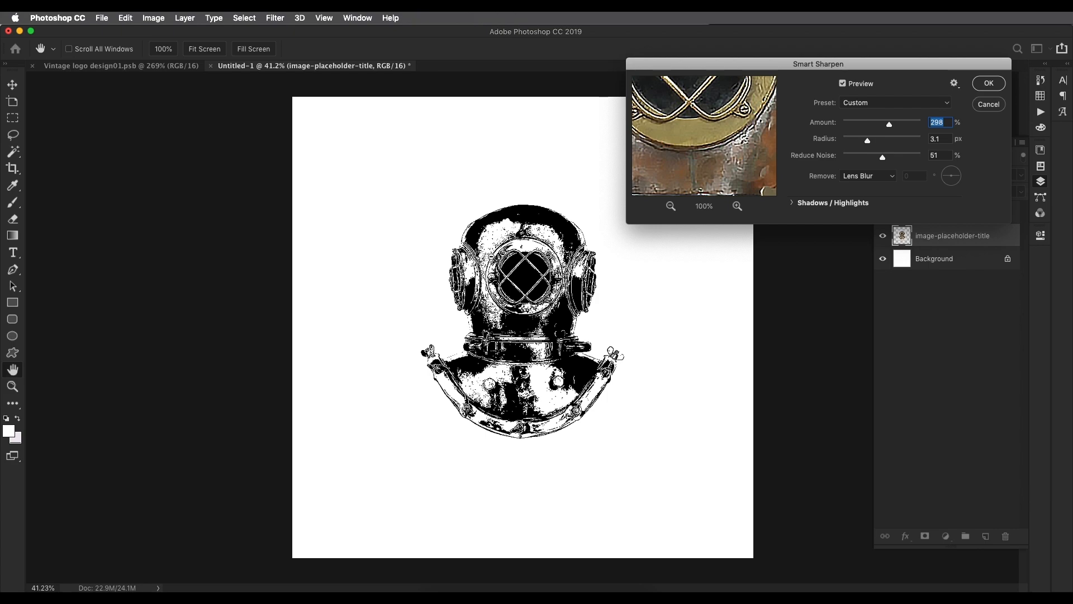
{"action": "scroll", "coordinate": [498, 273], "scroll_direction": "up", "scroll_amount": 8}
{"action": "scroll", "coordinate": [494, 276], "scroll_direction": "down", "scroll_amount": 8}
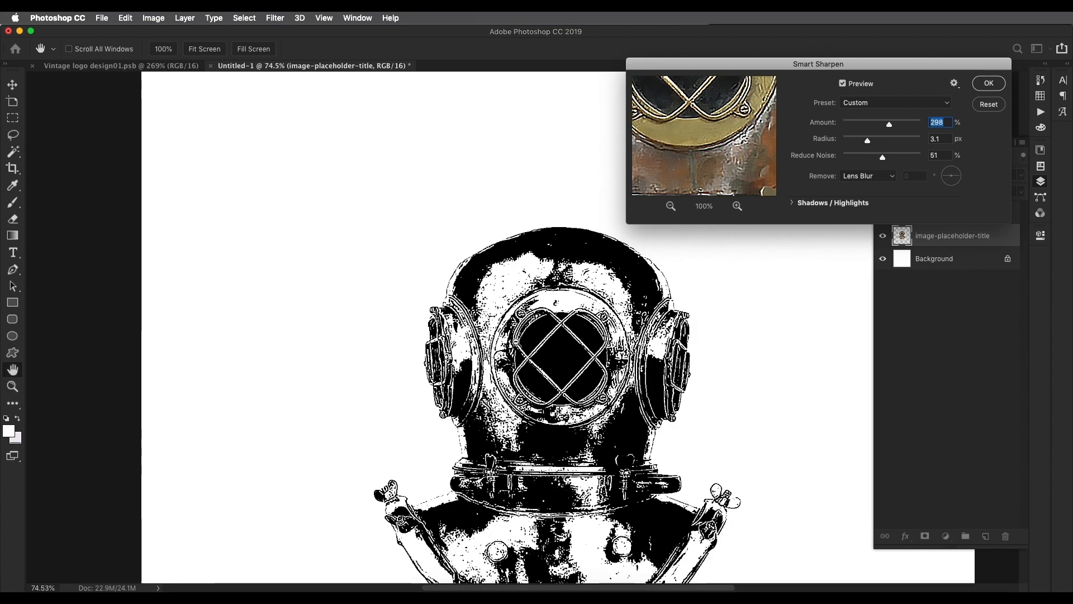
{"action": "scroll", "coordinate": [516, 342], "scroll_direction": "up", "scroll_amount": 2}
{"action": "left_click_drag", "start_coordinate": [616, 367], "coordinate": [488, 275]}
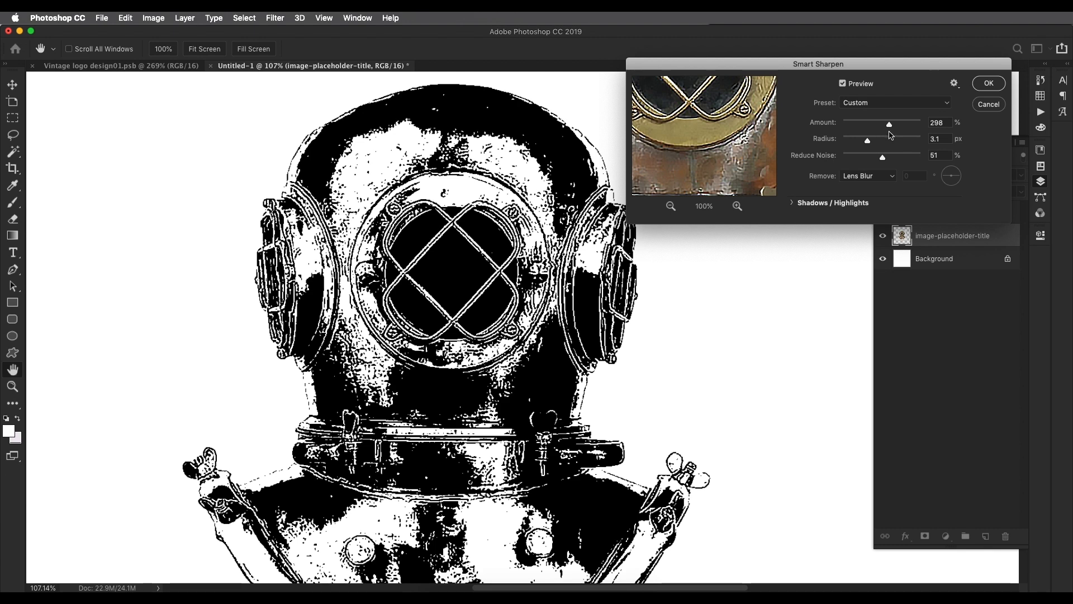
Lower the Smart Sharpen noise reduction to 44% and apply the filter to the helmet layer
{"action": "double_click", "coordinate": [938, 122]}
{"action": "left_click_drag", "start_coordinate": [884, 157], "coordinate": [879, 160]}
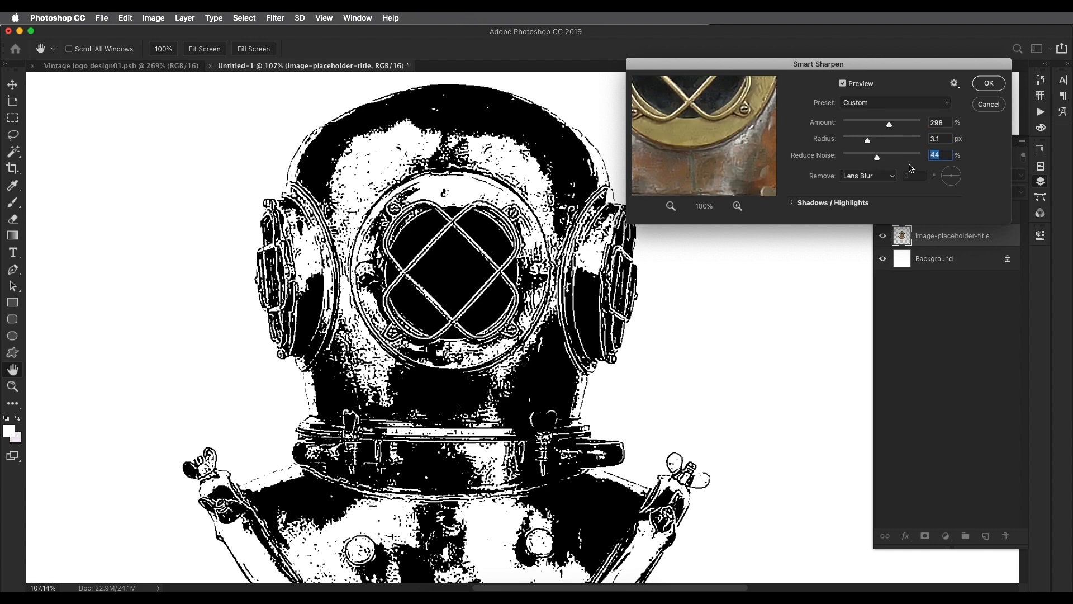
{"action": "scroll", "coordinate": [449, 256], "scroll_direction": "down", "scroll_amount": 1}
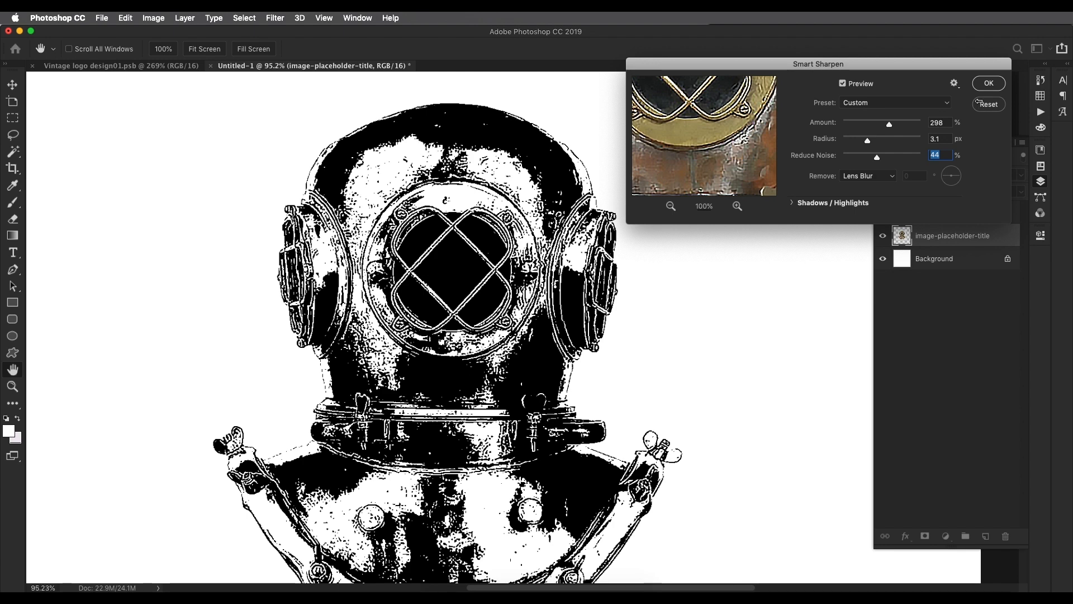
{"action": "left_click", "coordinate": [989, 82]}
{"action": "scroll", "coordinate": [488, 369], "scroll_direction": "down", "scroll_amount": 1}
{"action": "scroll", "coordinate": [488, 369], "scroll_direction": "down", "scroll_amount": 3}
{"action": "scroll", "coordinate": [513, 339], "scroll_direction": "up", "scroll_amount": 4}
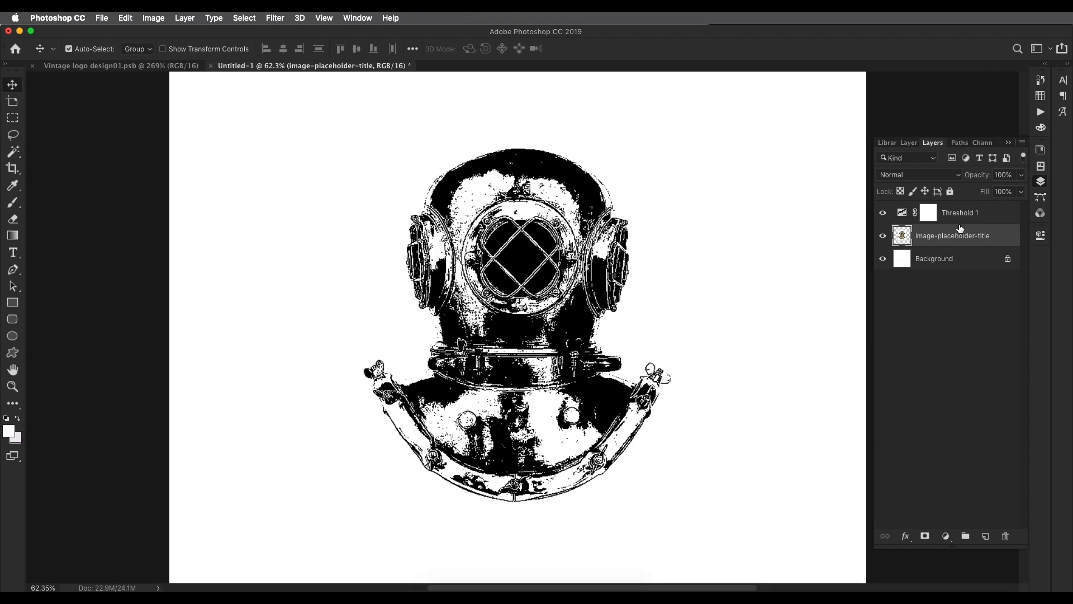
Set the Threshold 1 adjustment's level to 139 and check the helmet's details
{"action": "double_click", "coordinate": [902, 213]}
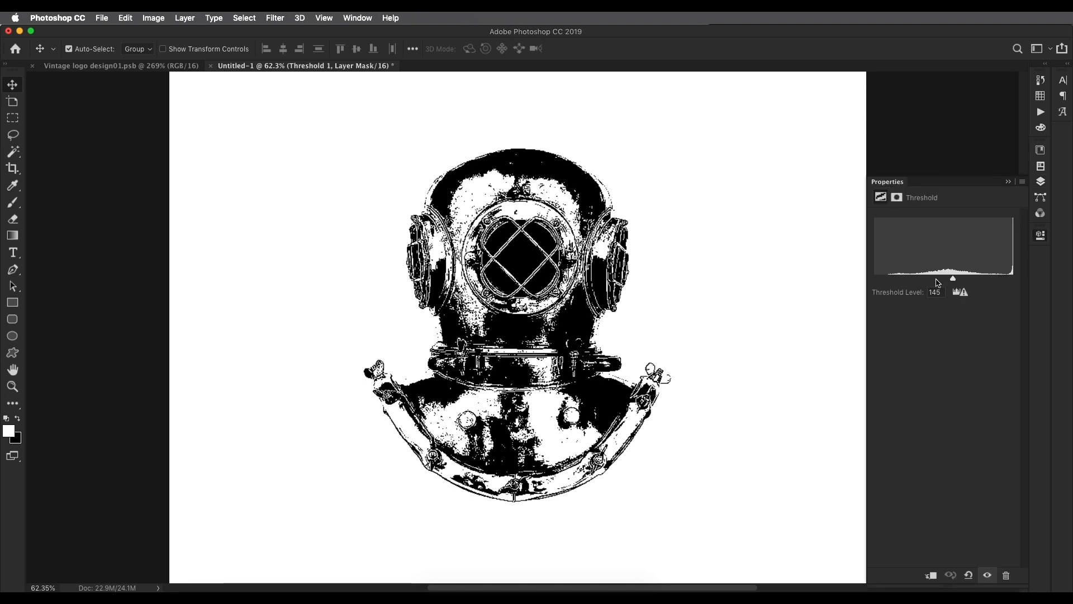
{"action": "left_click_drag", "start_coordinate": [954, 283], "coordinate": [950, 284]}
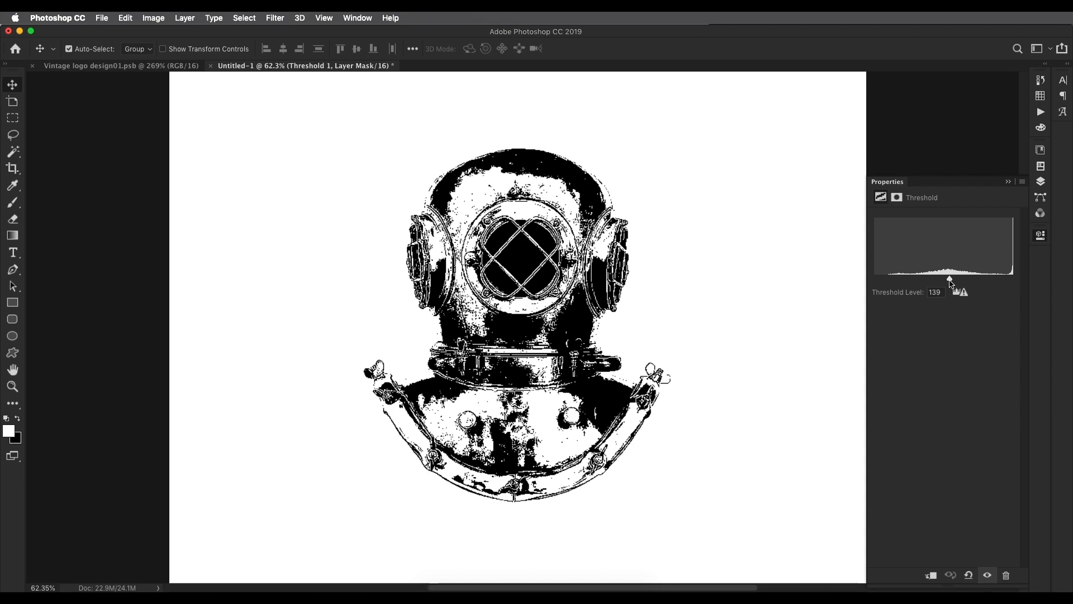
{"action": "scroll", "coordinate": [601, 330], "scroll_direction": "up", "scroll_amount": 8}
{"action": "left_click_drag", "start_coordinate": [409, 229], "coordinate": [451, 284]}
{"action": "scroll", "coordinate": [324, 167], "scroll_direction": "down", "scroll_amount": 3}
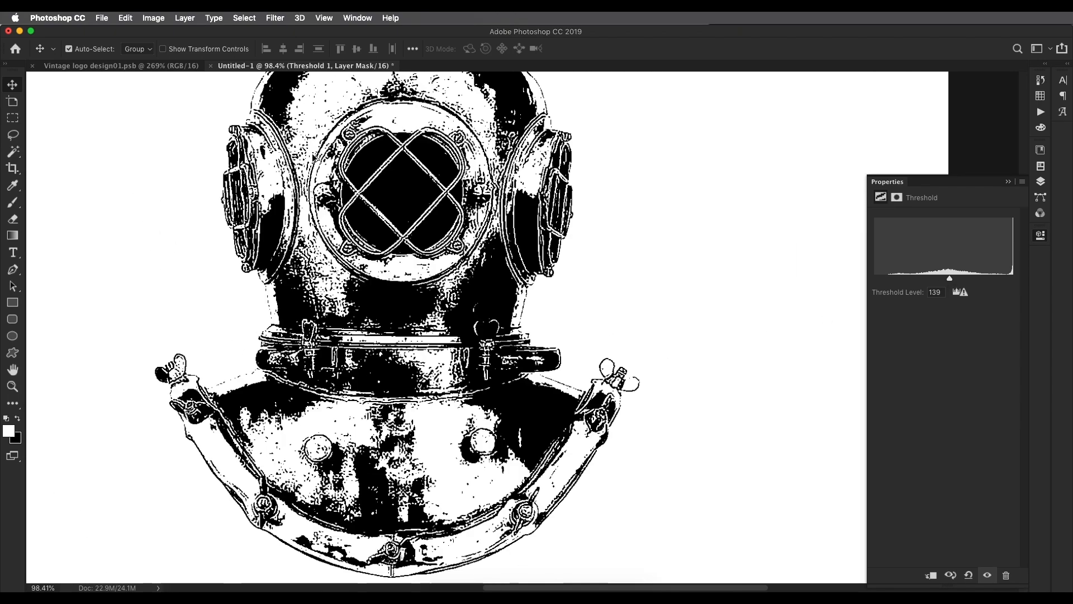
Compare the helmet's linework and shading with the illustration in Vintage logo design01.psb, examining Untitled-1 up close
{"action": "left_click", "coordinate": [171, 69]}
{"action": "scroll", "coordinate": [228, 207], "scroll_direction": "down", "scroll_amount": 2}
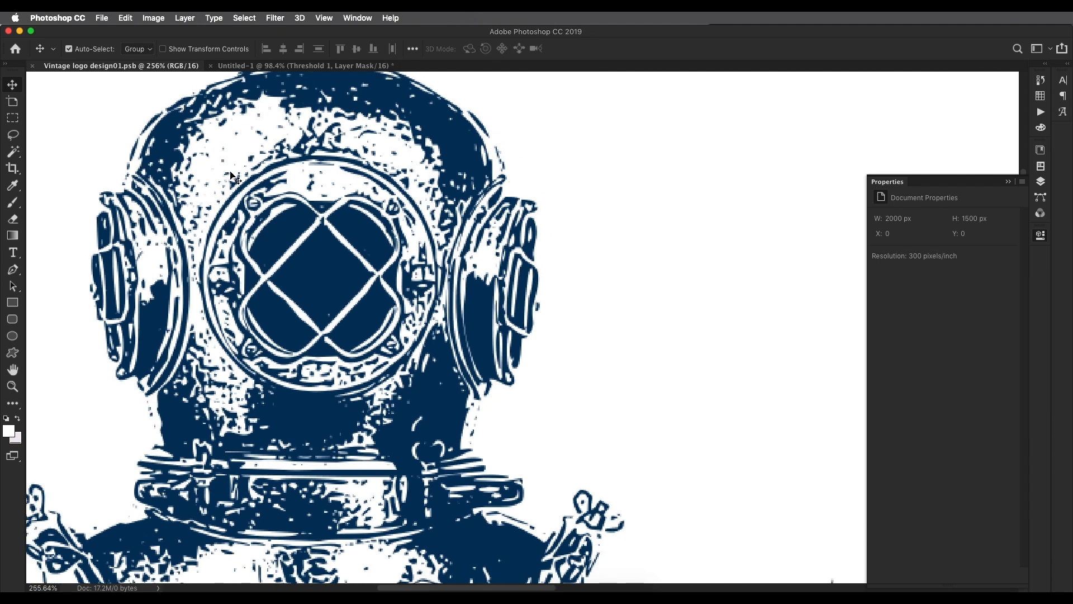
{"action": "left_click", "coordinate": [284, 65]}
{"action": "scroll", "coordinate": [482, 218], "scroll_direction": "down", "scroll_amount": 1}
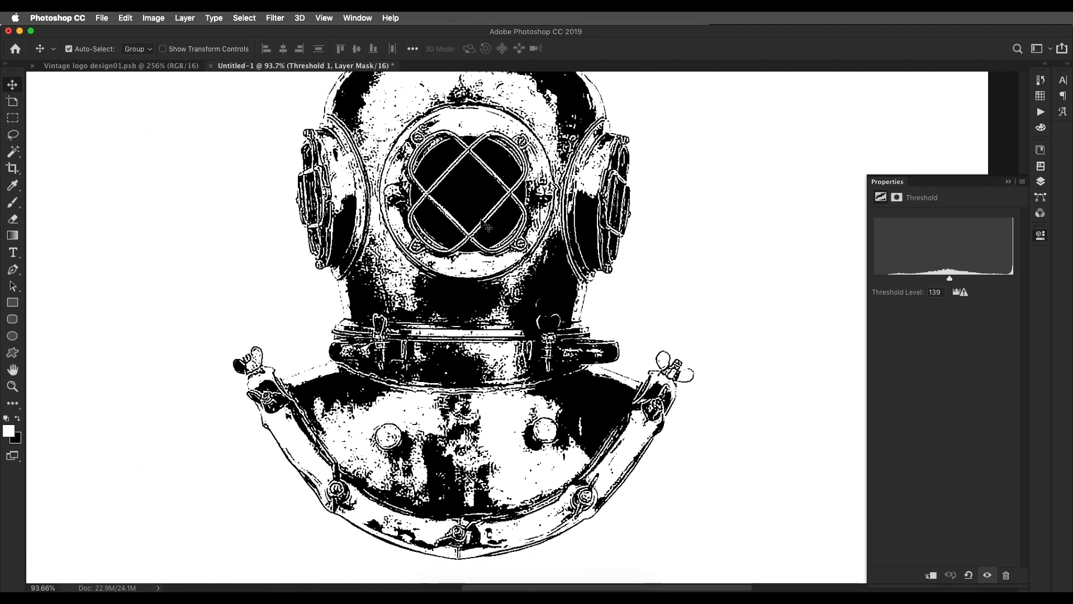
{"action": "left_click_drag", "start_coordinate": [484, 219], "coordinate": [445, 298]}
{"action": "scroll", "coordinate": [445, 299], "scroll_direction": "up", "scroll_amount": 3}
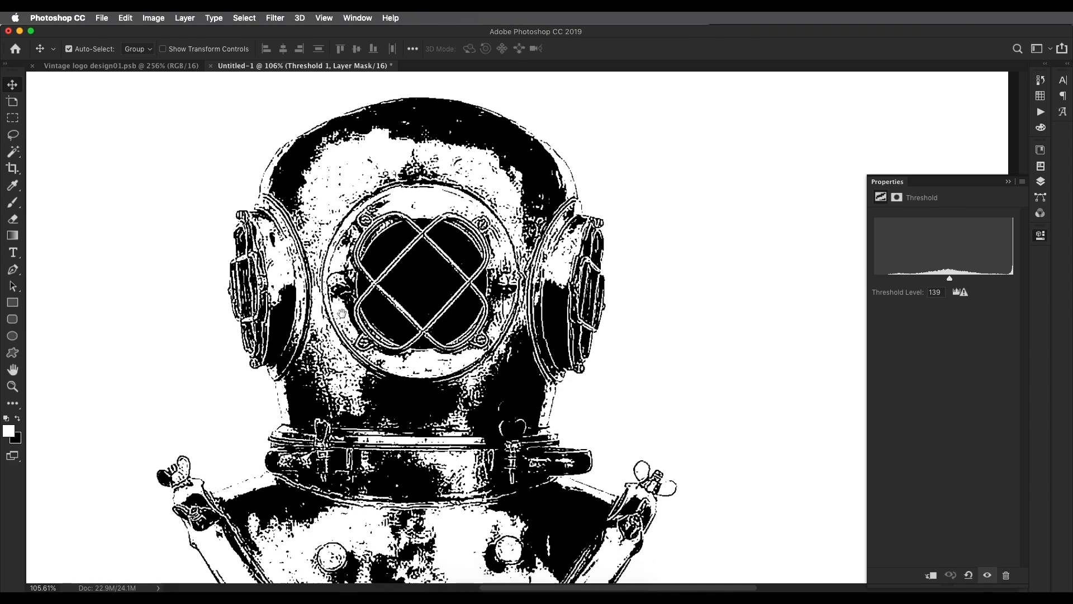
{"action": "scroll", "coordinate": [344, 326], "scroll_direction": "up", "scroll_amount": 2}
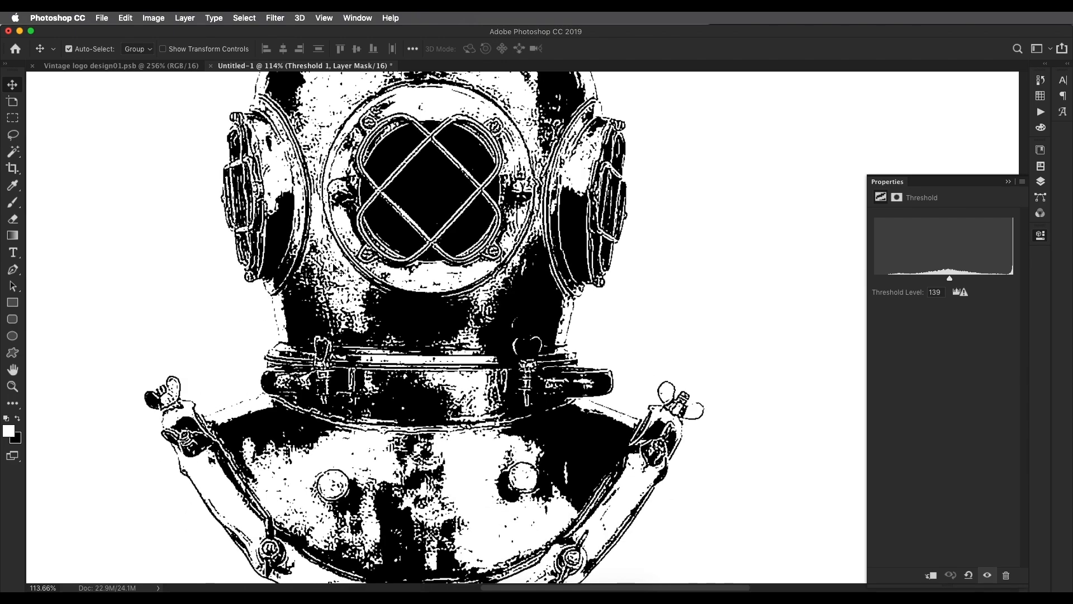
{"action": "left_click_drag", "start_coordinate": [400, 367], "coordinate": [413, 314]}
{"action": "scroll", "coordinate": [510, 405], "scroll_direction": "up", "scroll_amount": 2}
{"action": "left_click_drag", "start_coordinate": [503, 271], "coordinate": [517, 368]}
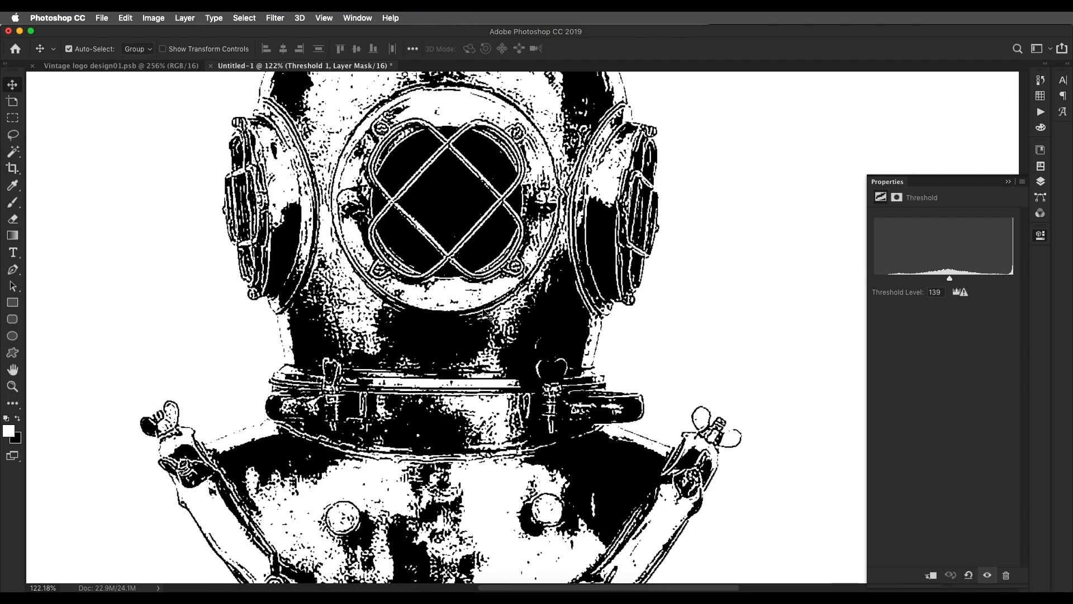
Set the Threshold level to 140 and view the whole helmet
{"action": "scroll", "coordinate": [506, 336], "scroll_direction": "down", "scroll_amount": 5}
{"action": "left_click_drag", "start_coordinate": [952, 283], "coordinate": [951, 279]}
{"action": "key", "text": "super+0"}
{"action": "scroll", "coordinate": [733, 274], "scroll_direction": "up", "scroll_amount": 1}
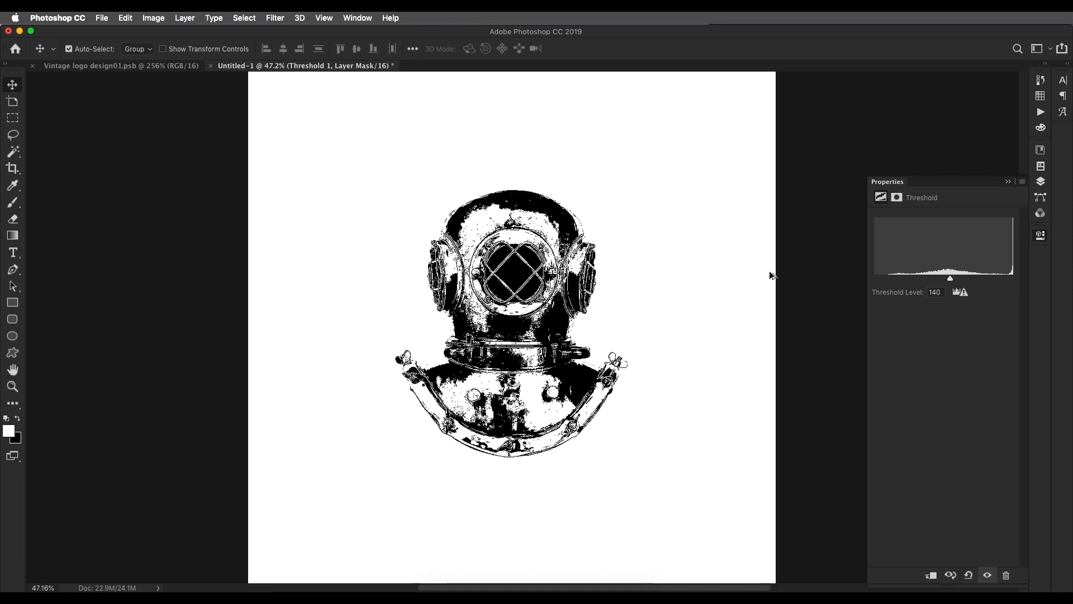
Stamp all visible layers into a new merged layer above Threshold 1
{"action": "left_click", "coordinate": [1041, 182]}
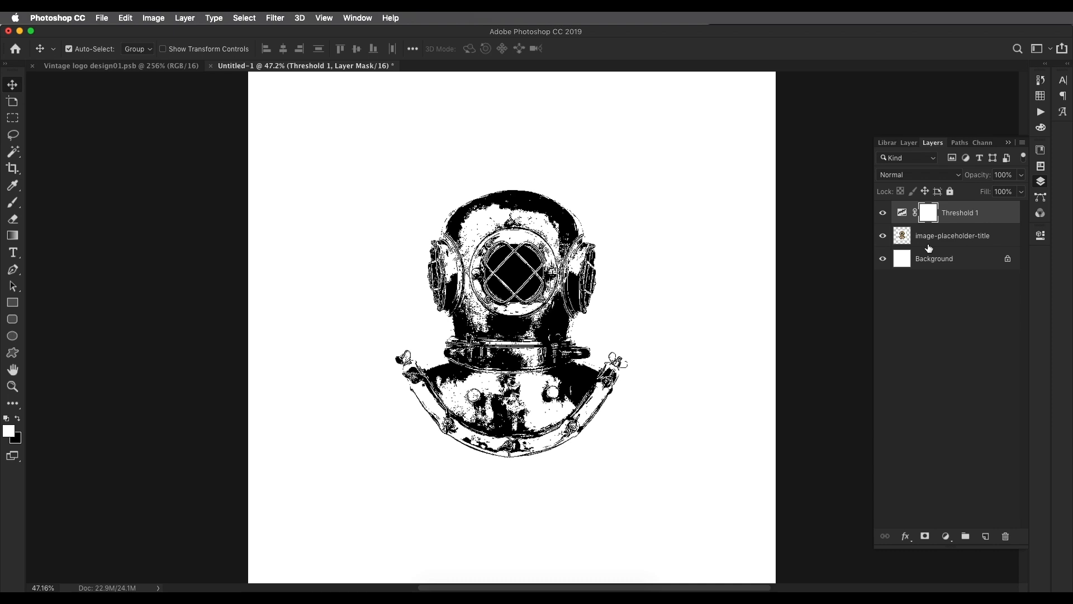
{"action": "left_click_drag", "start_coordinate": [929, 247], "coordinate": [929, 242]}
{"action": "key", "text": "super+alt+shift+e"}
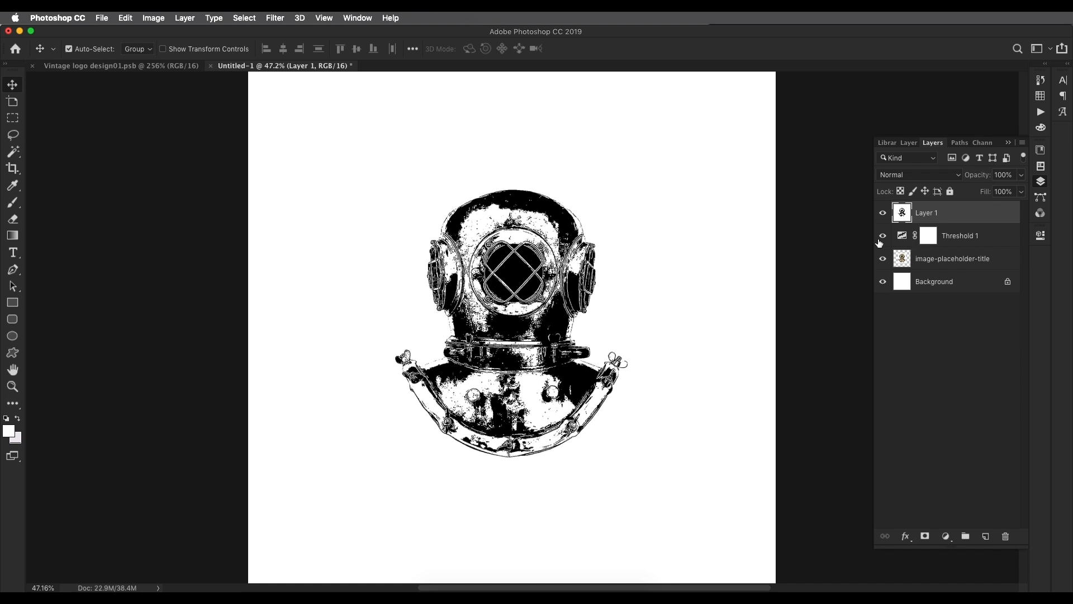
Hide the Threshold 1, image-placeholder-title and Background layers, leaving only Layer 1 visible
{"action": "left_click_drag", "start_coordinate": [882, 239], "coordinate": [884, 278]}
{"action": "left_click", "coordinate": [883, 213]}
{"action": "left_click", "coordinate": [883, 213]}
{"action": "left_click", "coordinate": [884, 214]}
{"action": "left_click", "coordinate": [883, 213]}
Open Color Range for Layer 1, preview the Highlights range and set the selection back to Shadows
{"action": "left_click", "coordinate": [246, 19]}
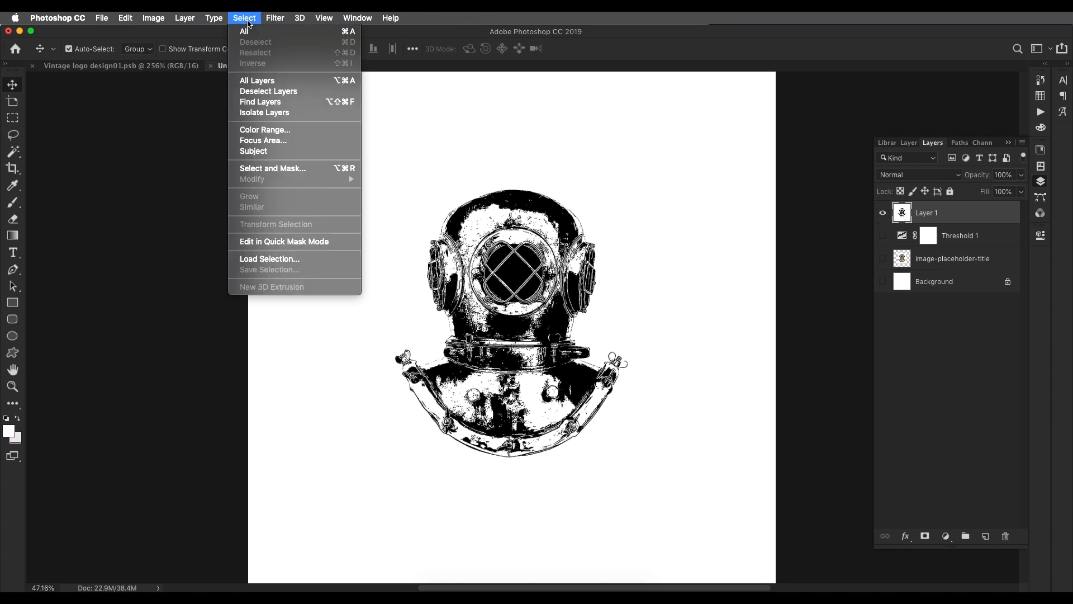
{"action": "left_click", "coordinate": [257, 135]}
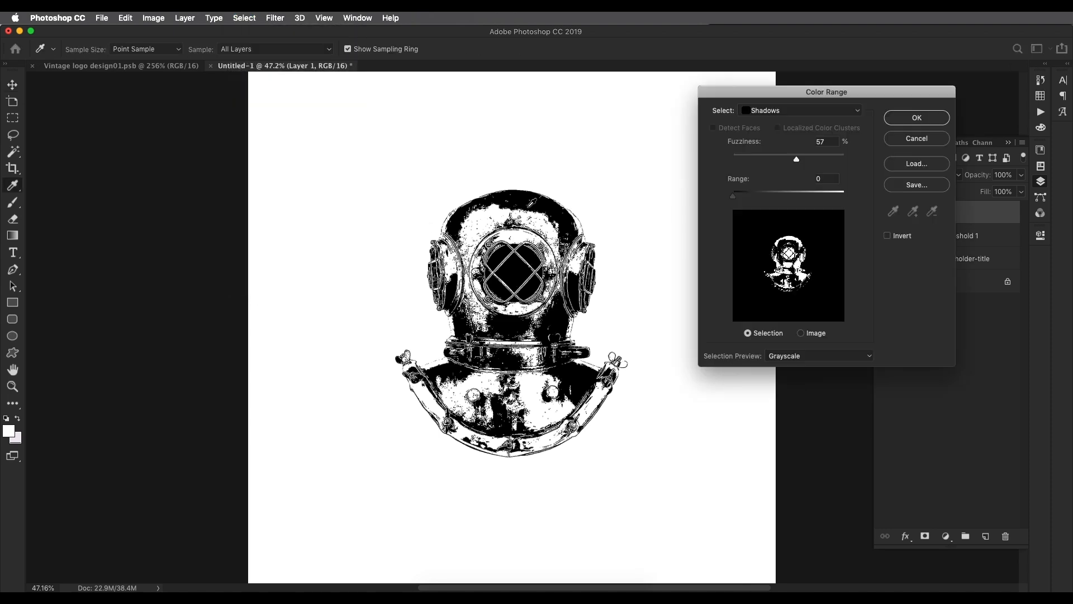
{"action": "left_click_drag", "start_coordinate": [800, 99], "coordinate": [827, 101]}
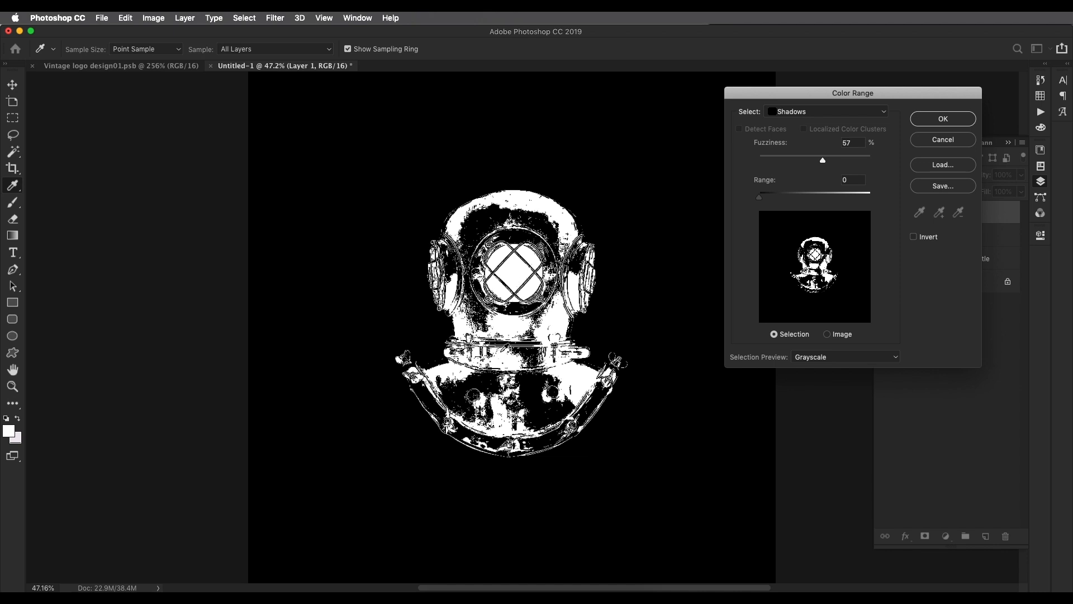
{"action": "left_click", "coordinate": [815, 113]}
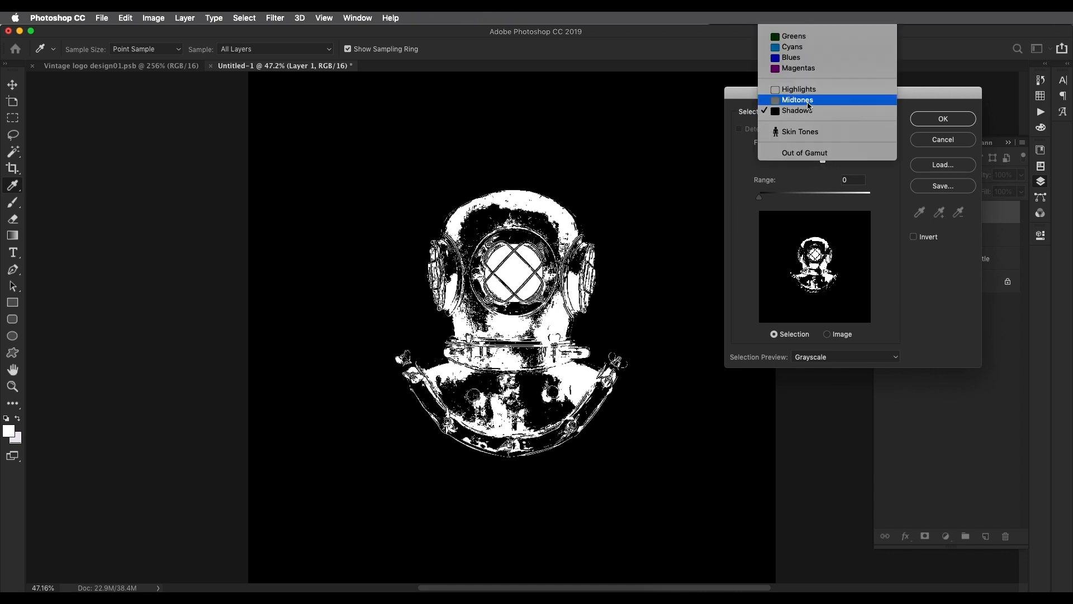
{"action": "left_click", "coordinate": [809, 91]}
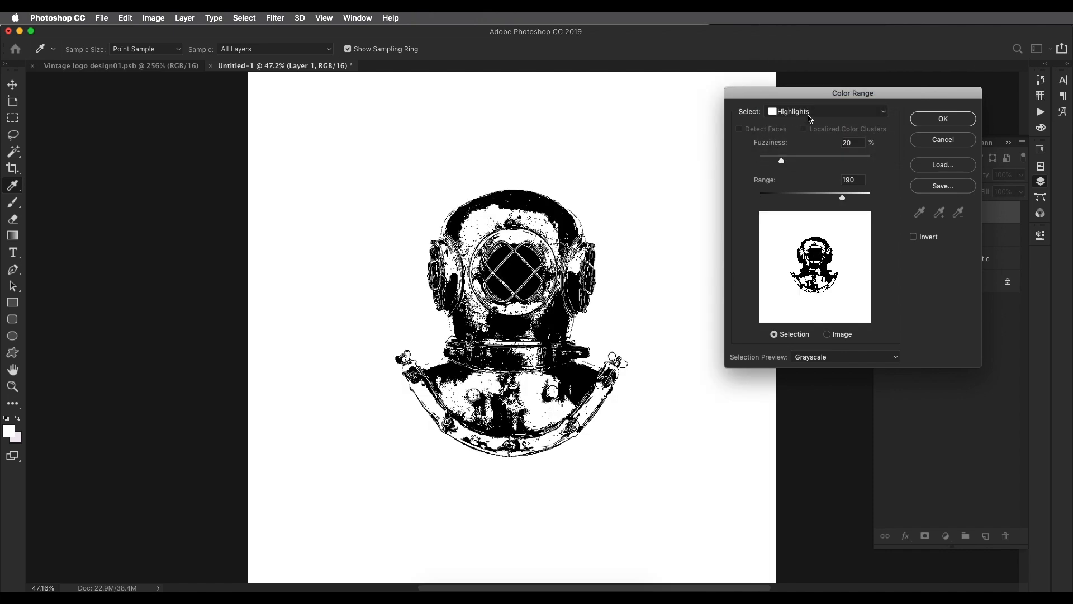
{"action": "left_click", "coordinate": [808, 121]}
{"action": "left_click", "coordinate": [810, 130]}
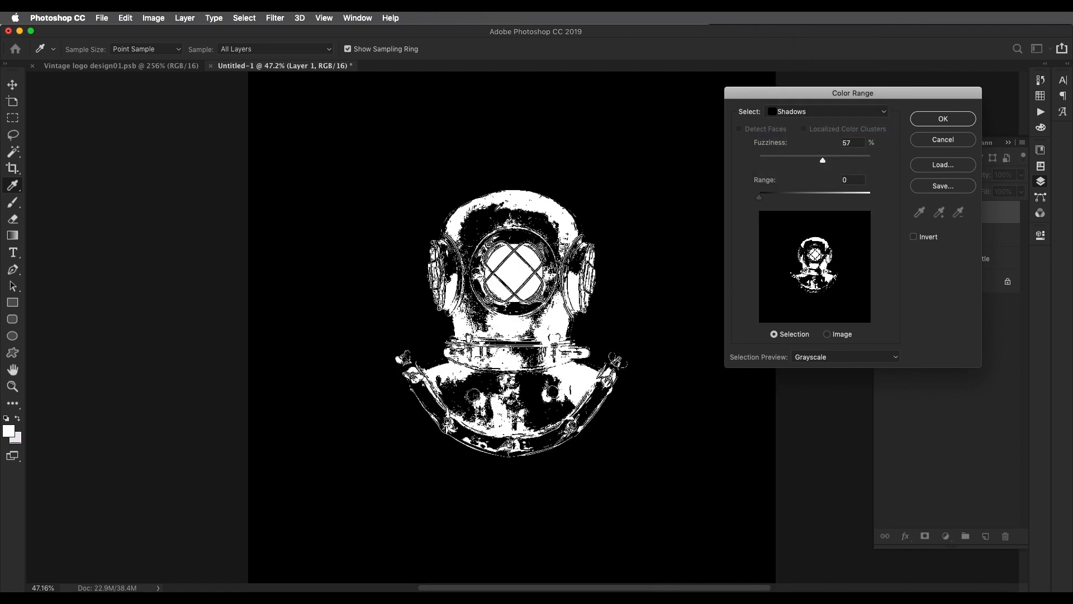
Raise the Color Range fuzziness to 100% with the range at 0 and create the shadow selection
{"action": "left_click_drag", "start_coordinate": [824, 162], "coordinate": [883, 154]}
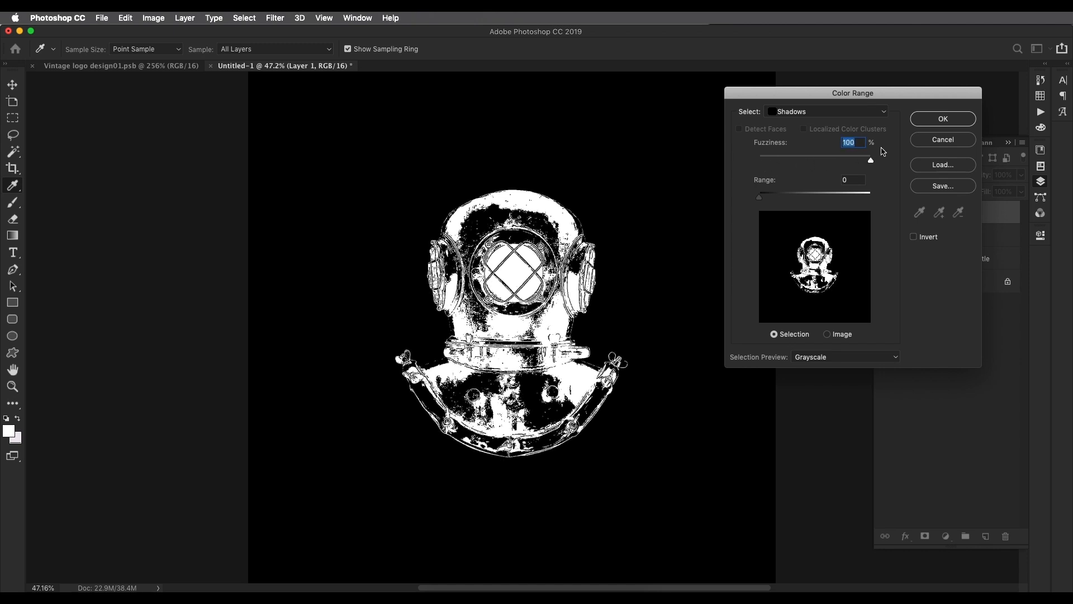
{"action": "scroll", "coordinate": [540, 198], "scroll_direction": "up", "scroll_amount": 3}
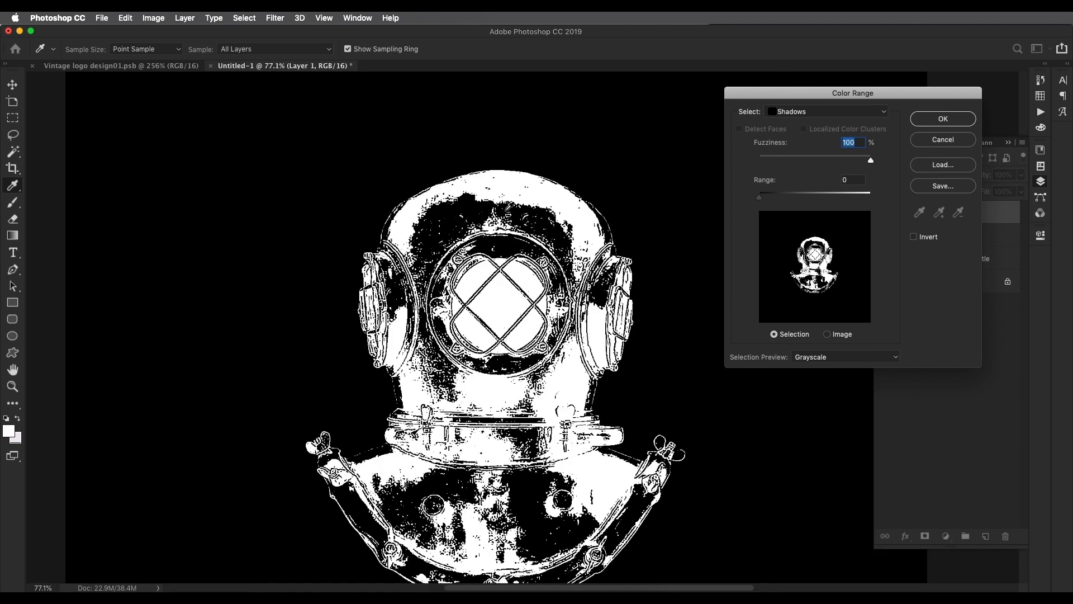
{"action": "left_click_drag", "start_coordinate": [839, 162], "coordinate": [862, 160]}
{"action": "left_click_drag", "start_coordinate": [762, 196], "coordinate": [744, 195]}
{"action": "left_click", "coordinate": [928, 120]}
{"action": "key", "text": "v"}
{"action": "key", "text": "super+0"}
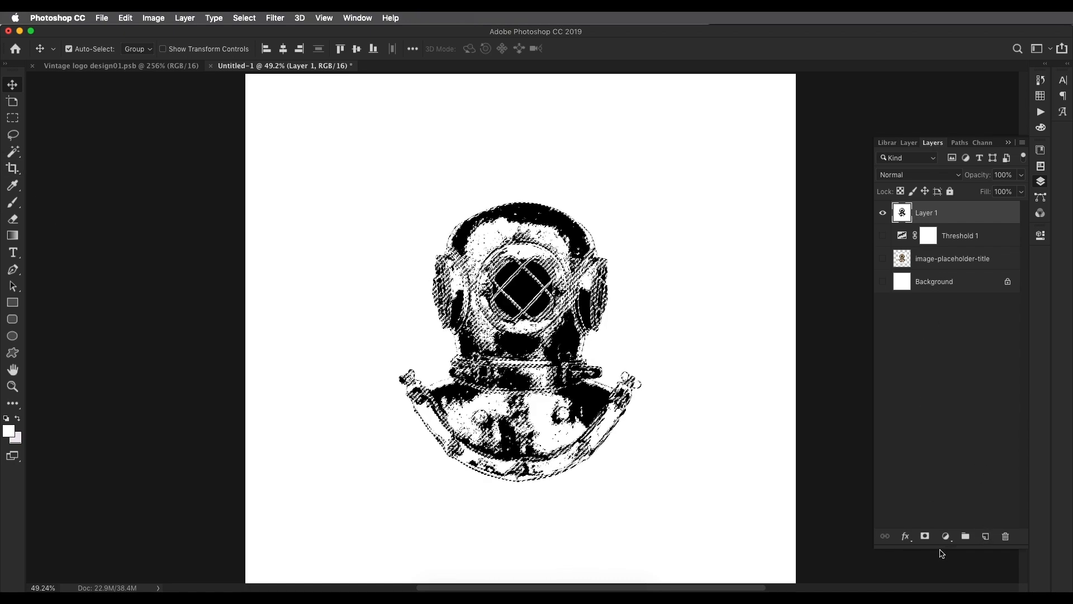
Mask Layer 1 with the shadow selection and load that mask as a selection again
{"action": "left_click", "coordinate": [926, 537]}
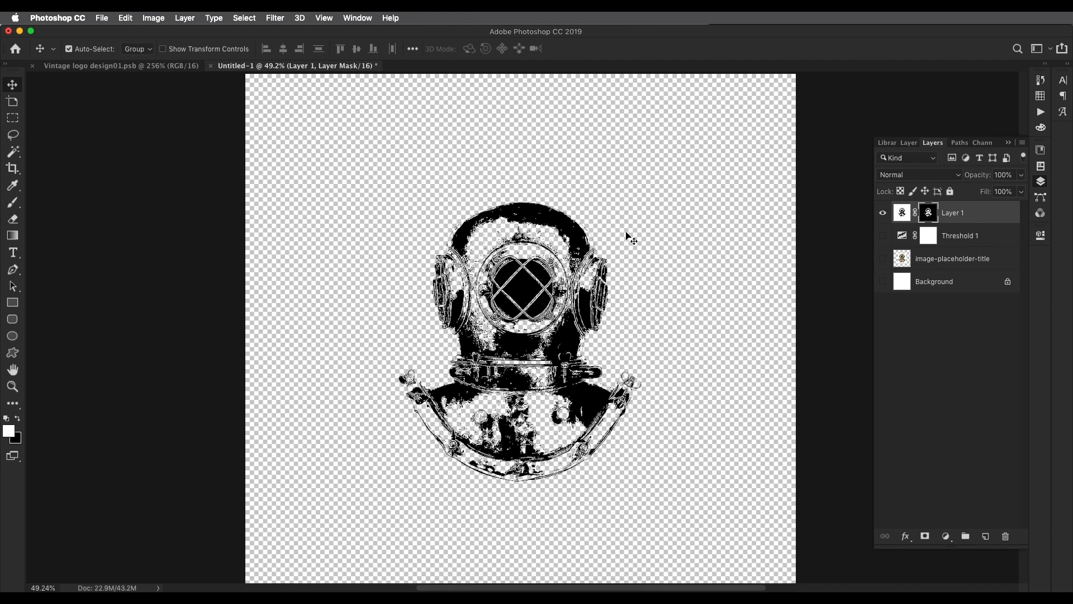
{"action": "left_click", "coordinate": [925, 213], "text": "super"}
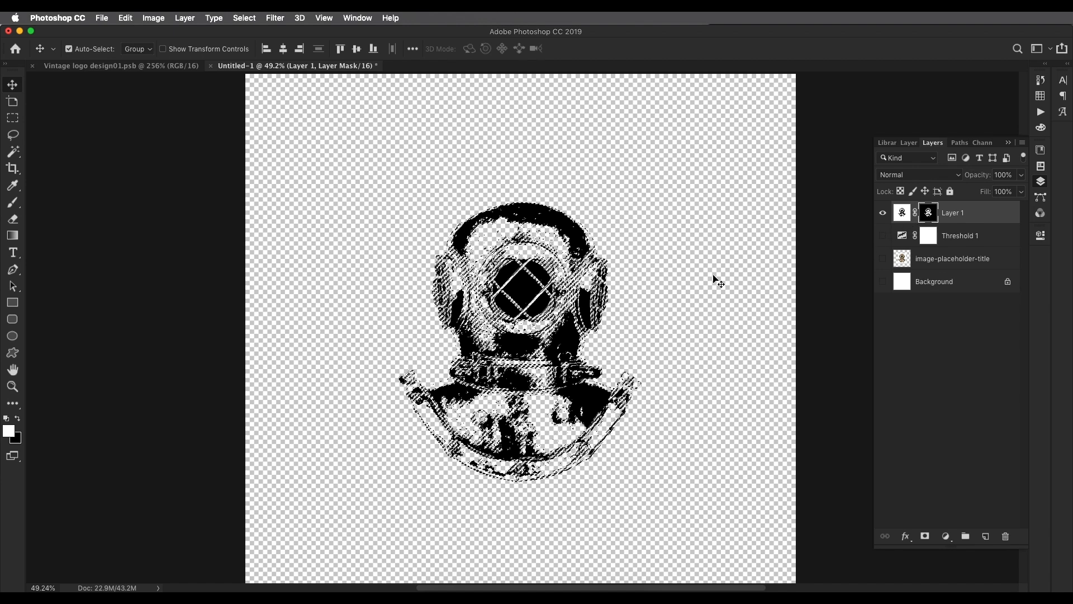
Add an empty layer above Layer 1 and convert the helmet selection into a work path
{"action": "left_click", "coordinate": [986, 536]}
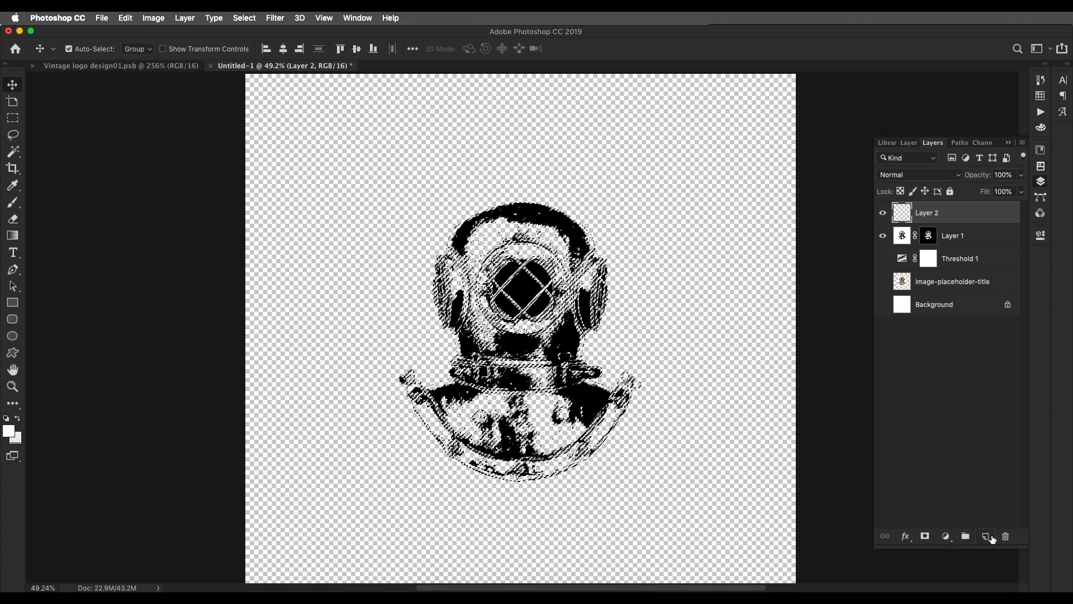
{"action": "left_click", "coordinate": [14, 122]}
{"action": "right_click", "coordinate": [478, 280]}
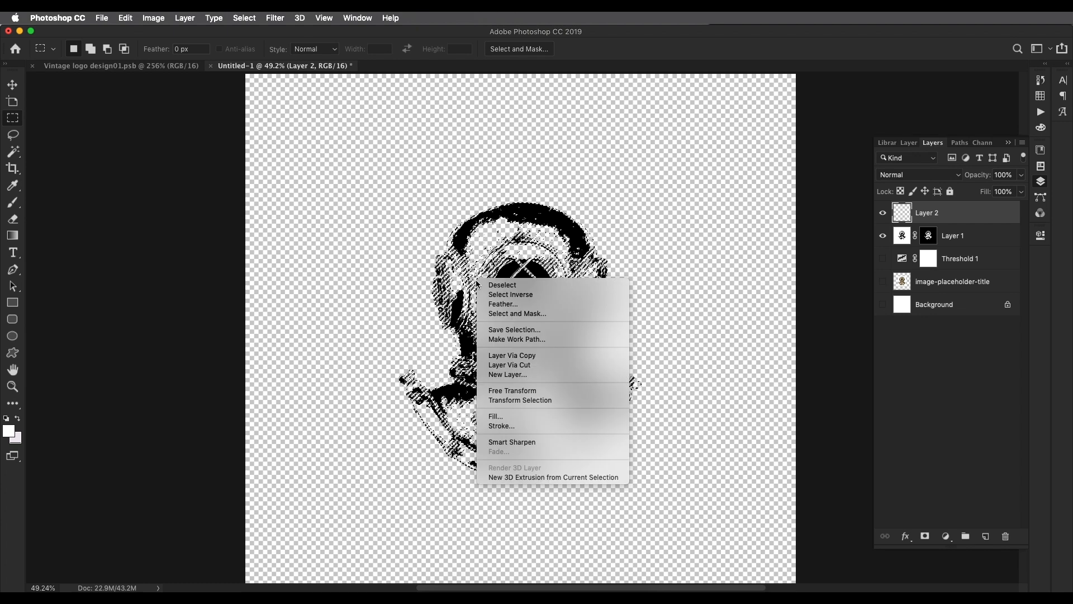
{"action": "left_click", "coordinate": [505, 340]}
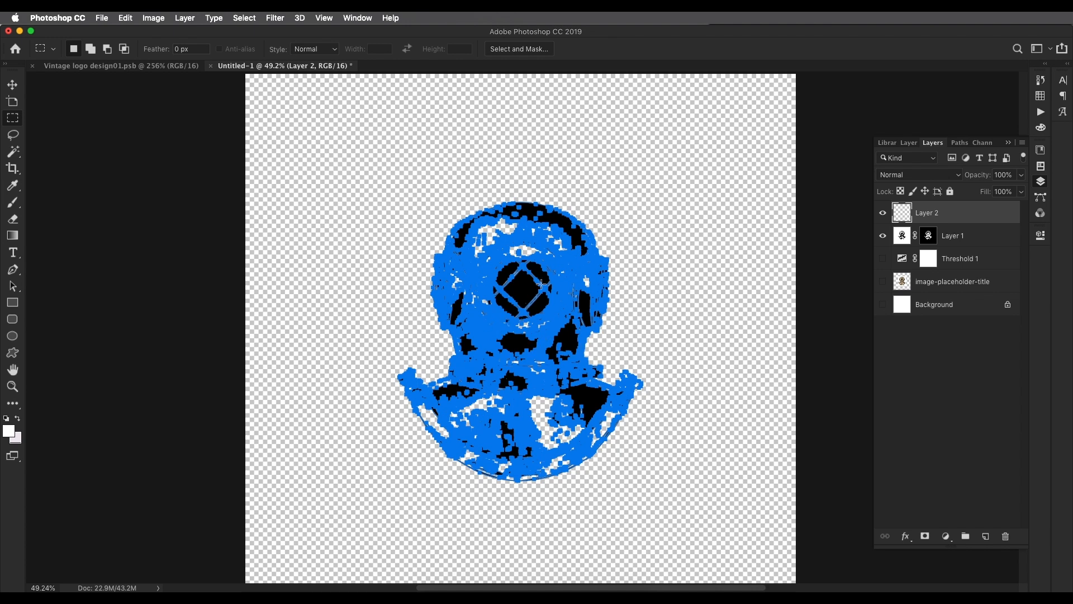
{"action": "scroll", "coordinate": [580, 307], "scroll_direction": "up", "scroll_amount": 1}
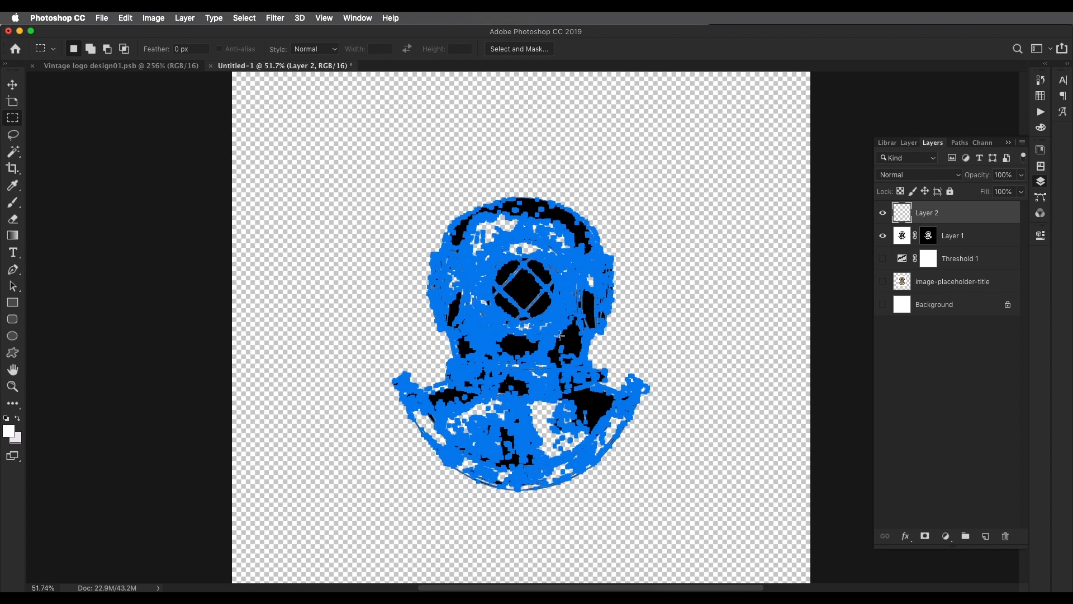
Add a Solid Color fill layer shaped by the helmet's work path, using near-black #060404
{"action": "left_click", "coordinate": [946, 537]}
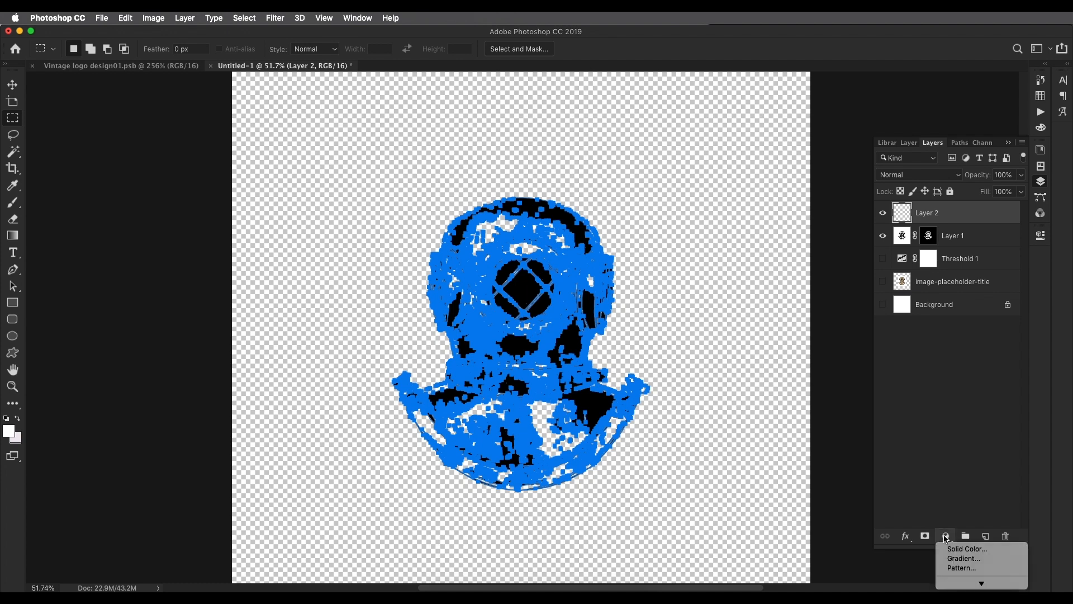
{"action": "left_click", "coordinate": [953, 550]}
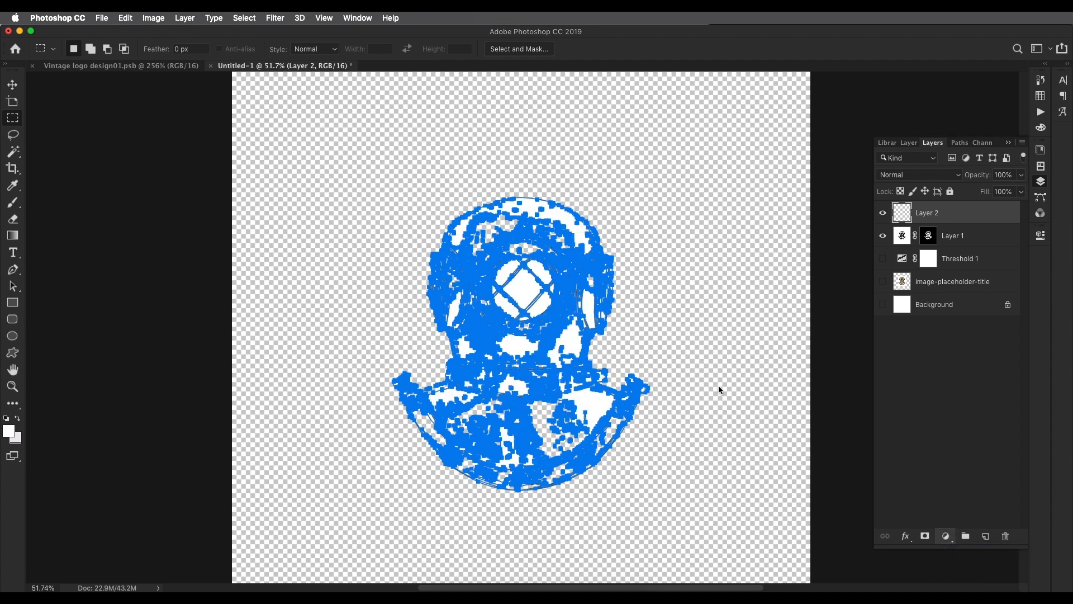
{"action": "left_click_drag", "start_coordinate": [97, 366], "coordinate": [77, 379]}
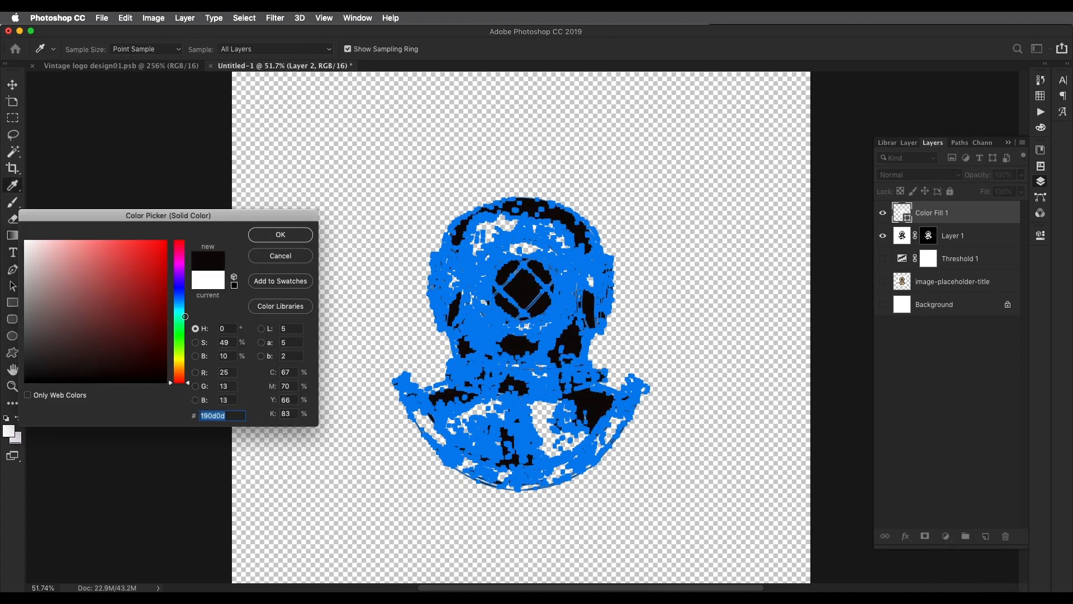
{"action": "left_click", "coordinate": [269, 231]}
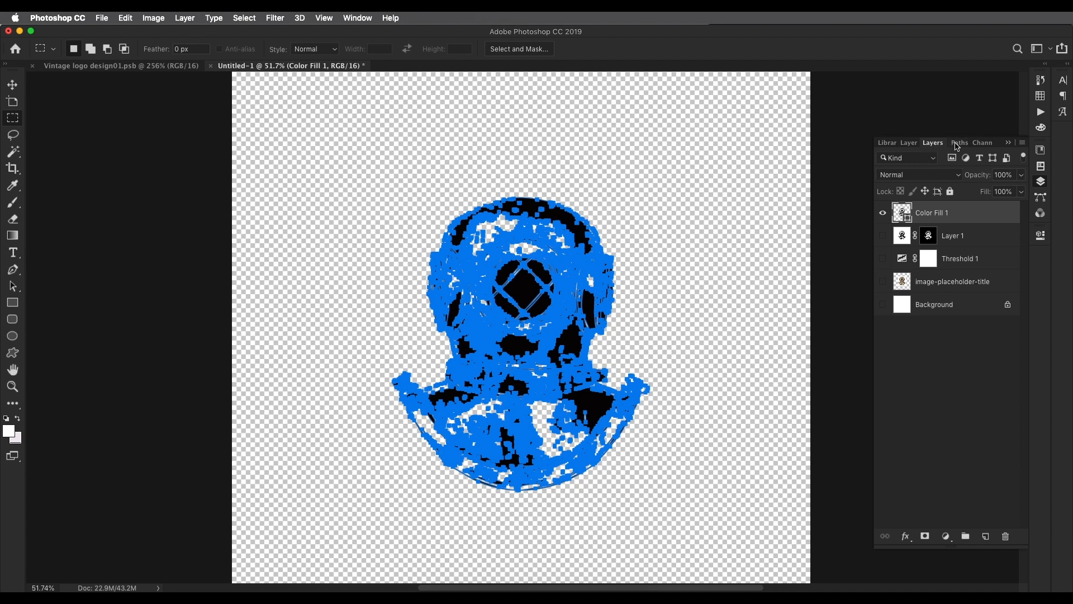
Deselect the active path and move the Color Fill 1 helmet shape up and left on the canvas
{"action": "left_click", "coordinate": [958, 143]}
{"action": "left_click", "coordinate": [947, 239]}
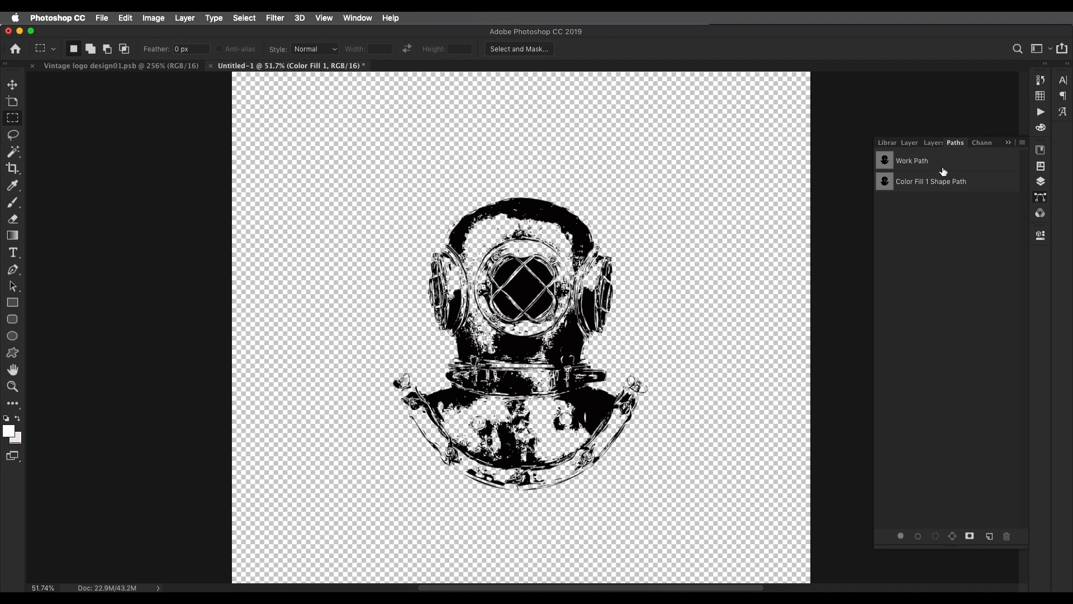
{"action": "left_click", "coordinate": [933, 143]}
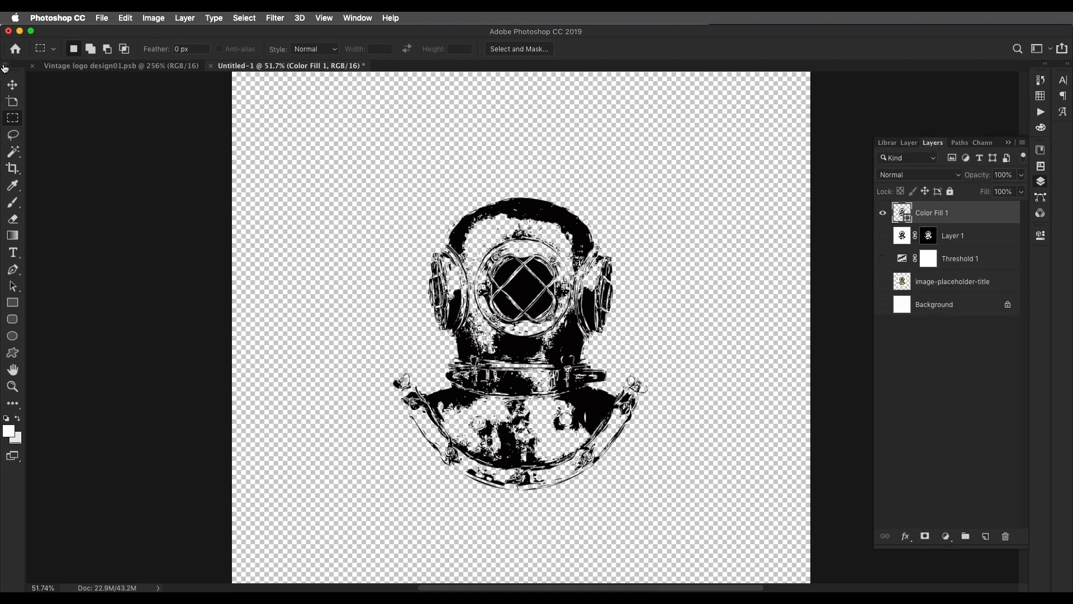
{"action": "left_click", "coordinate": [19, 86]}
{"action": "left_click_drag", "start_coordinate": [538, 289], "coordinate": [499, 268]}
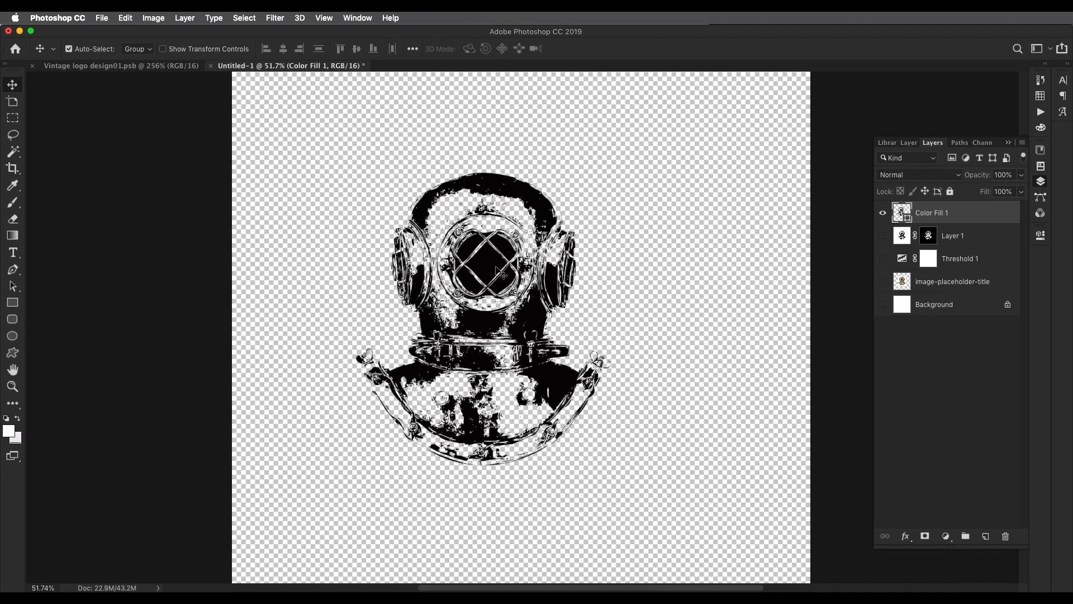
Recolor the Color Fill 1 helmet shape to dark blue #142c3b
{"action": "double_click", "coordinate": [908, 217]}
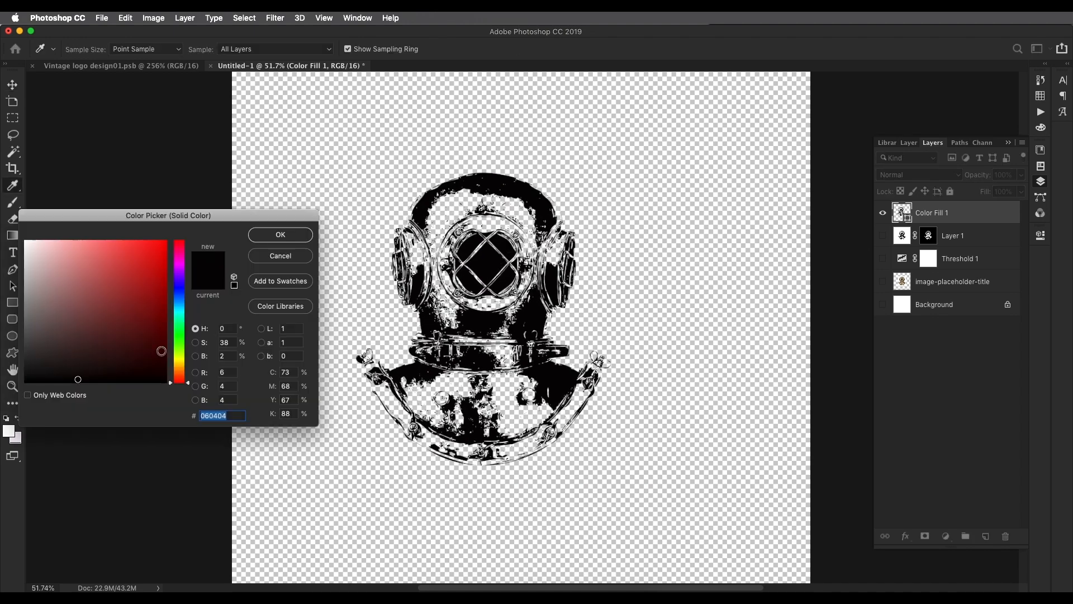
{"action": "left_click", "coordinate": [178, 303]}
{"action": "left_click", "coordinate": [119, 349]}
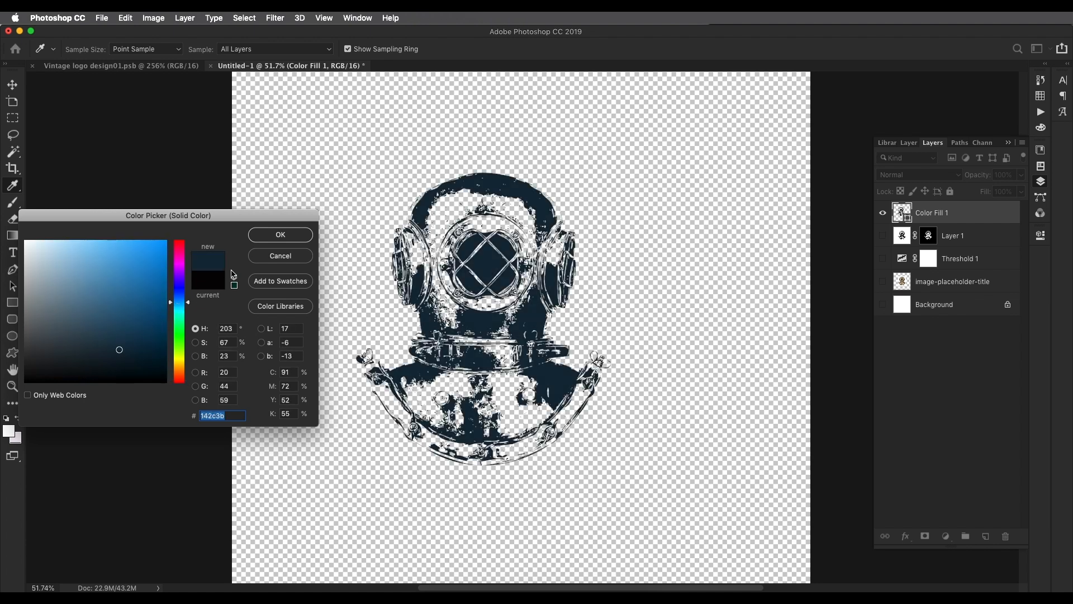
{"action": "left_click", "coordinate": [274, 244]}
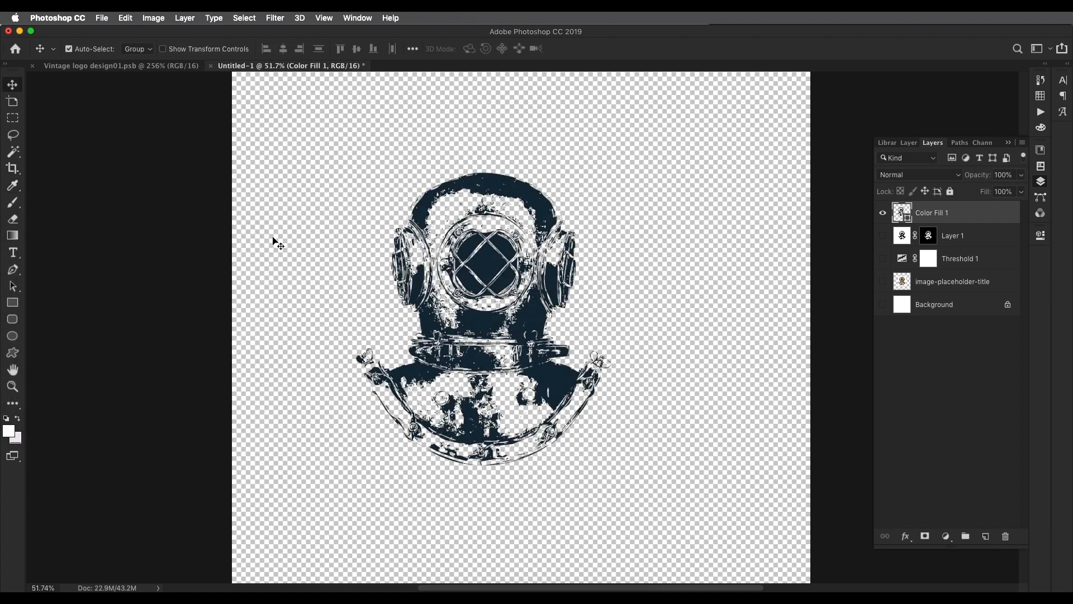
Show the white Background layer and reposition the helmet shape in the upper-left area of the canvas
{"action": "left_click", "coordinate": [883, 305]}
{"action": "scroll", "coordinate": [545, 307], "scroll_direction": "down", "scroll_amount": 3}
{"action": "left_click_drag", "start_coordinate": [509, 274], "coordinate": [434, 212]}
{"action": "scroll", "coordinate": [434, 224], "scroll_direction": "up", "scroll_amount": 3}
{"action": "scroll", "coordinate": [419, 252], "scroll_direction": "down", "scroll_amount": 5}
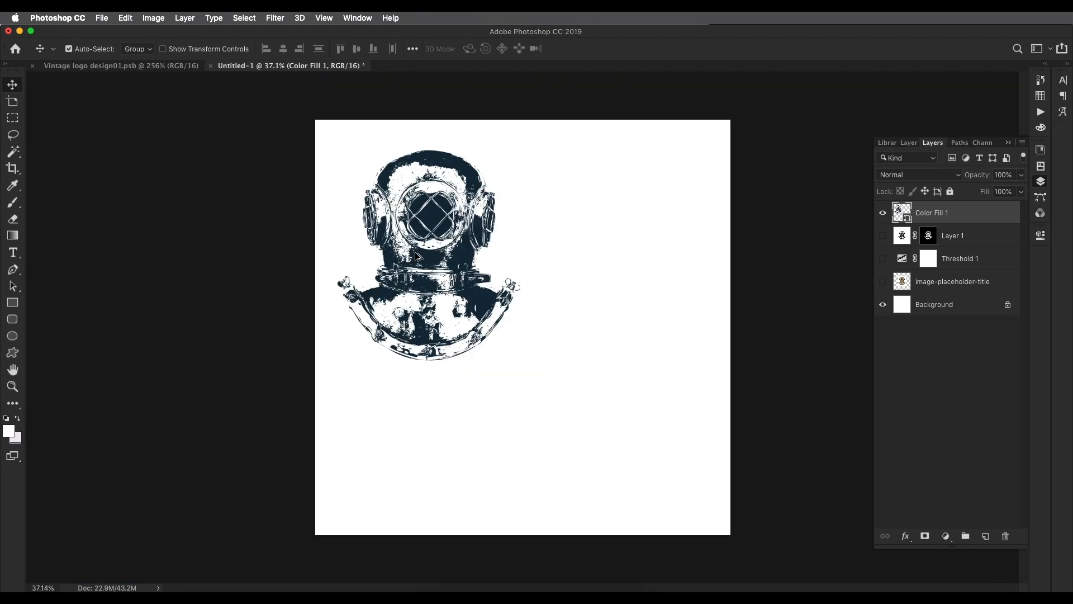
{"action": "scroll", "coordinate": [447, 246], "scroll_direction": "up", "scroll_amount": 1}
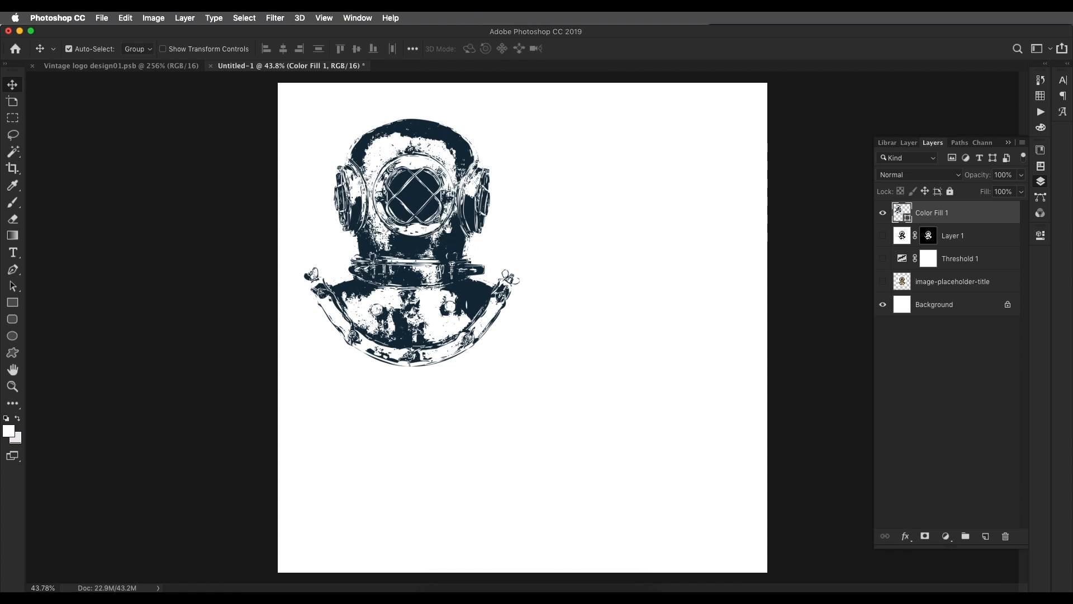
{"action": "left_click_drag", "start_coordinate": [416, 210], "coordinate": [430, 216]}
{"action": "scroll", "coordinate": [438, 224], "scroll_direction": "up", "scroll_amount": 1}
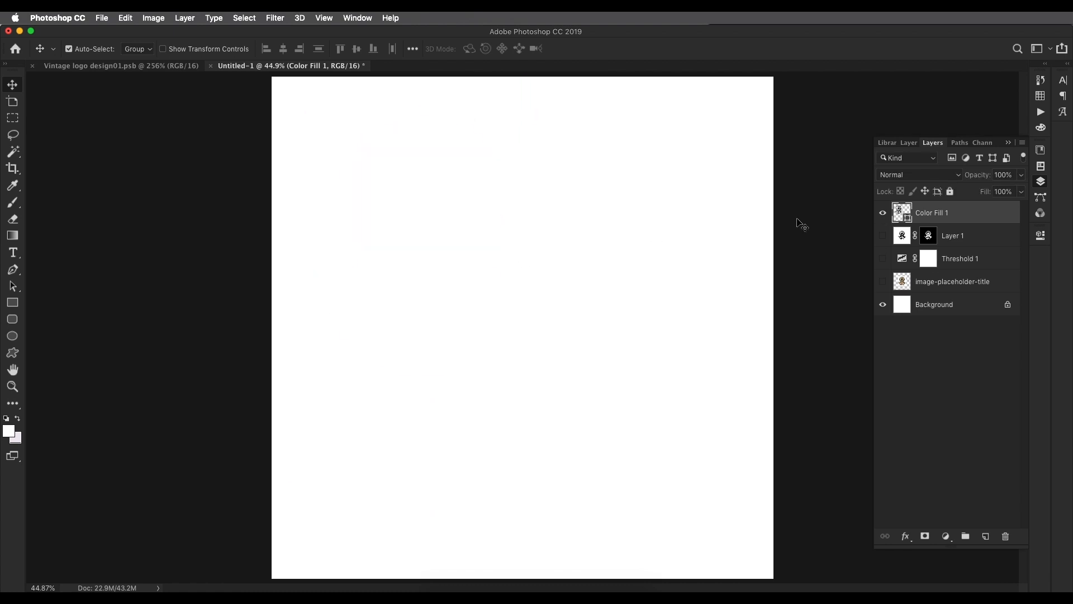
{"action": "left_click_drag", "start_coordinate": [434, 203], "coordinate": [440, 210]}
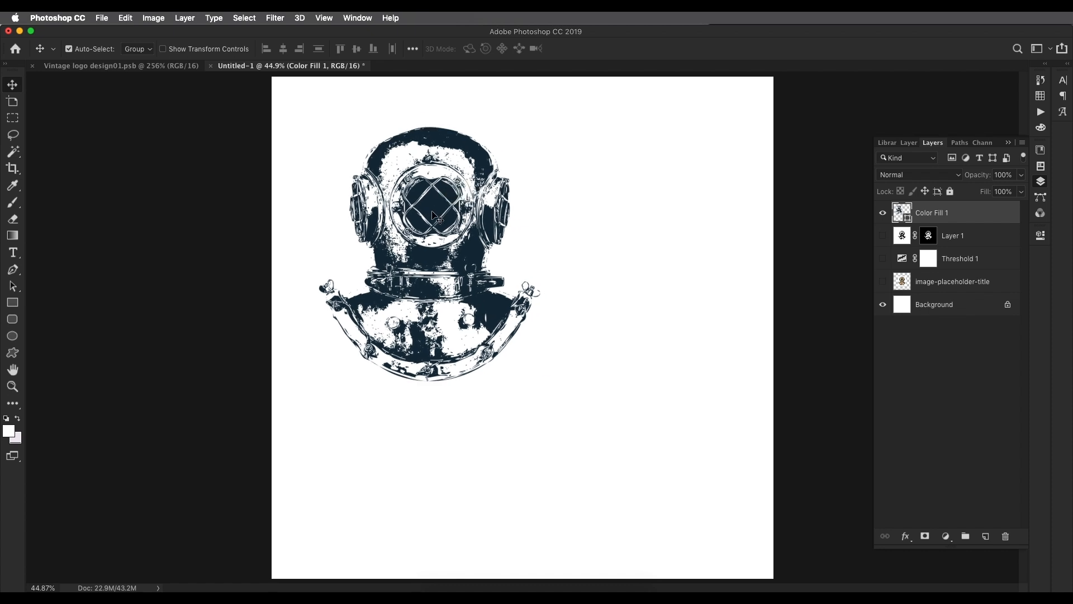
Place kindpng_1099643.png from the Resouces Images folder in Finder into the Photoshop document and hide the Color Fill 1 layer
{"action": "left_click", "coordinate": [437, 592]}
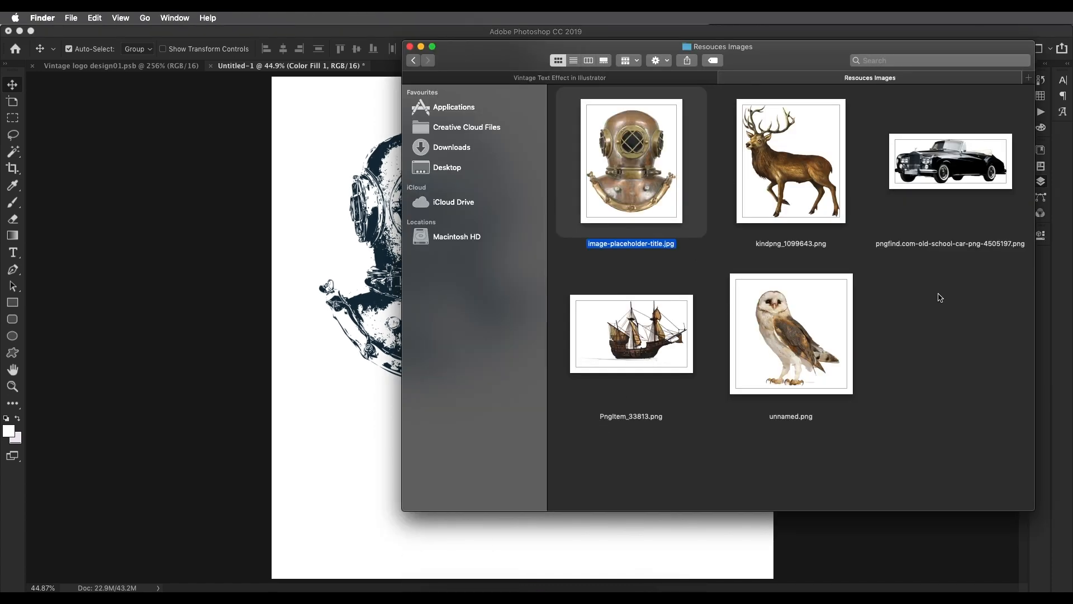
{"action": "left_click", "coordinate": [890, 314]}
{"action": "left_click", "coordinate": [802, 194]}
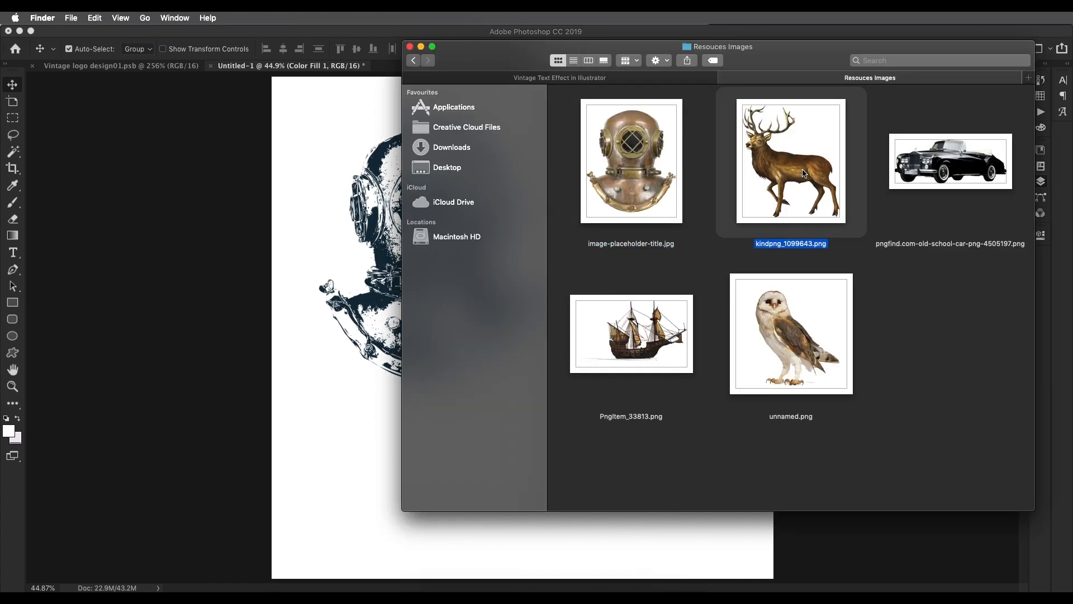
{"action": "left_click_drag", "start_coordinate": [761, 189], "coordinate": [383, 442]}
{"action": "key", "text": "Return"}
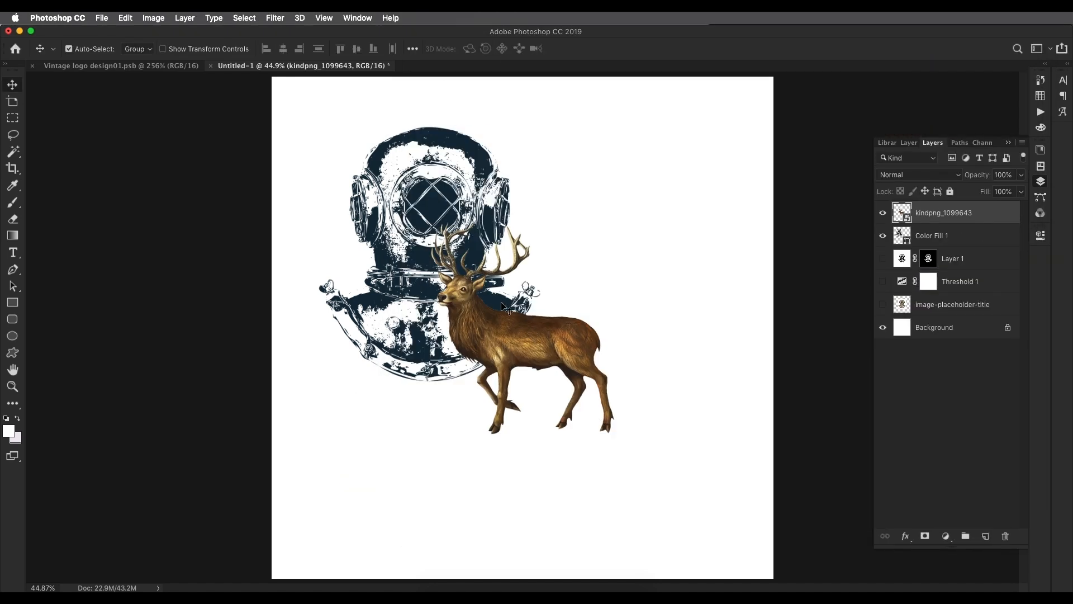
{"action": "left_click", "coordinate": [900, 237]}
{"action": "left_click", "coordinate": [882, 236]}
{"action": "left_click", "coordinate": [555, 343]}
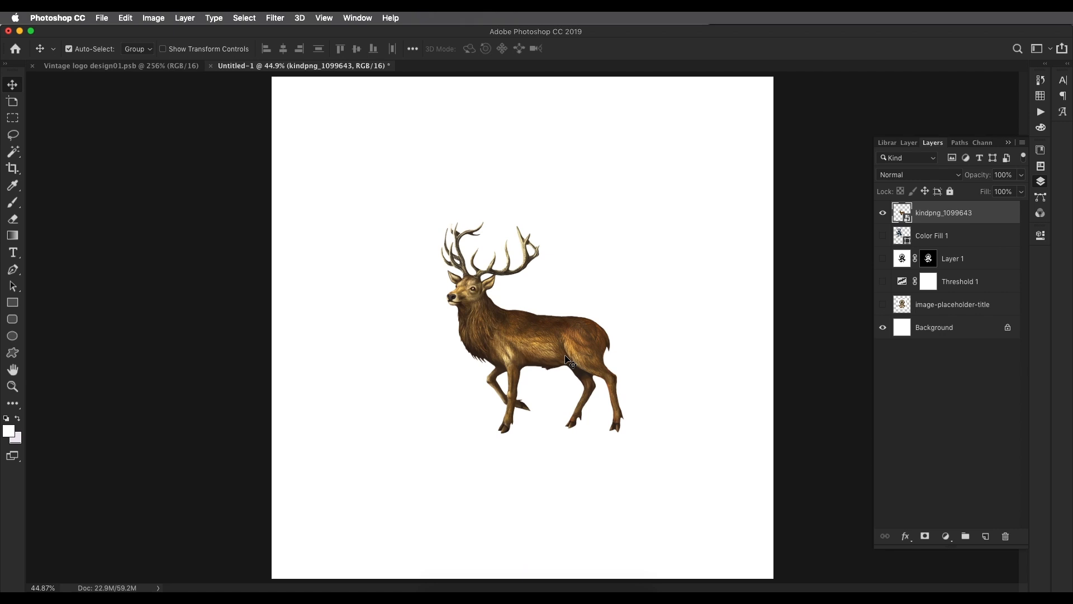
Scale the placed deer image up proportionally until it fills most of the canvas, and apply the transform
{"action": "key", "text": "super+t"}
{"action": "left_click_drag", "start_coordinate": [533, 221], "coordinate": [536, 132]}
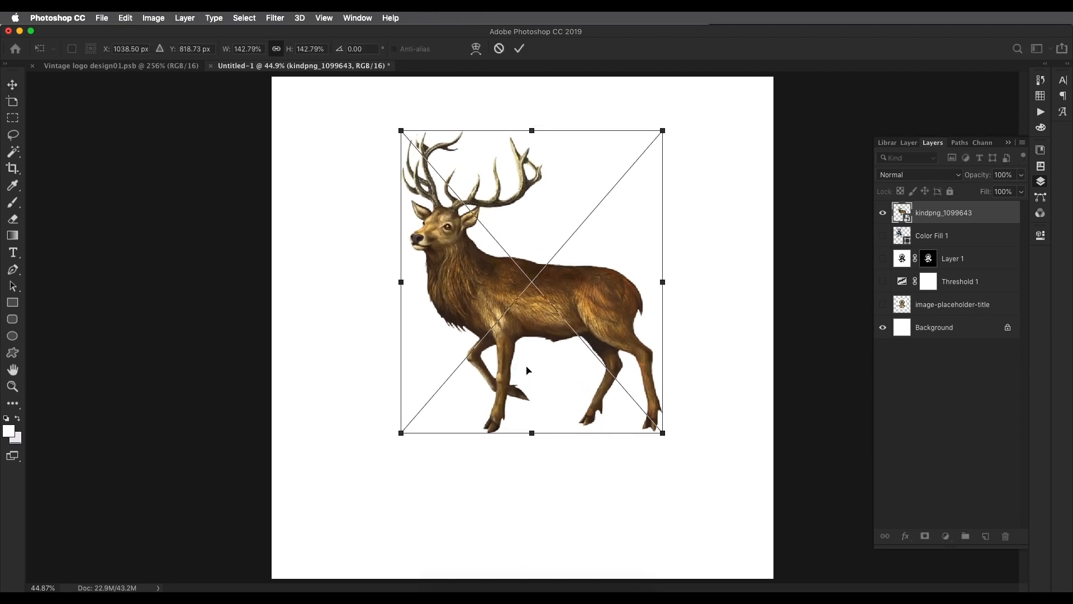
{"action": "left_click_drag", "start_coordinate": [530, 436], "coordinate": [532, 496]}
{"action": "key", "text": "Return"}
{"action": "left_click", "coordinate": [576, 336]}
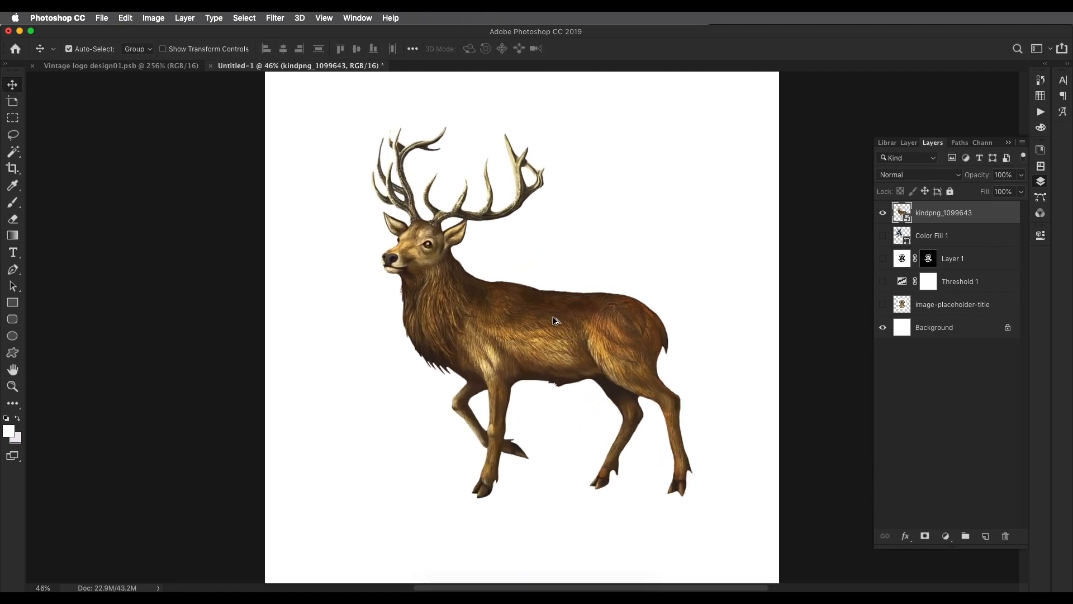
Rasterize the deer layer and apply Smart Sharpen with amount 301%, radius 3.3 px and reduce noise 33%
{"action": "scroll", "coordinate": [529, 337], "scroll_direction": "up", "scroll_amount": 2}
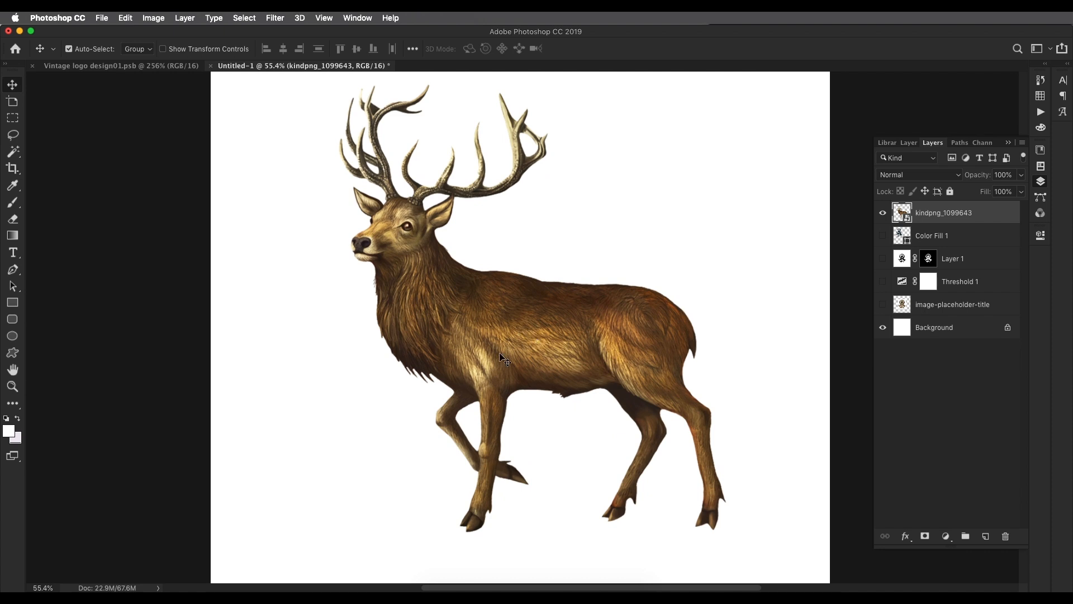
{"action": "right_click", "coordinate": [915, 220]}
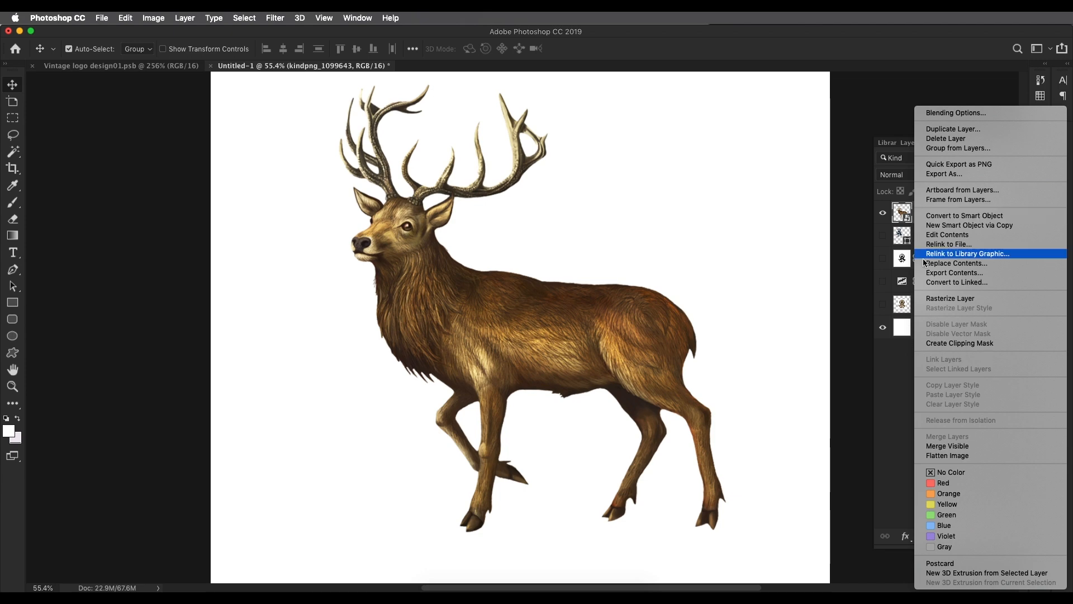
{"action": "left_click", "coordinate": [943, 299]}
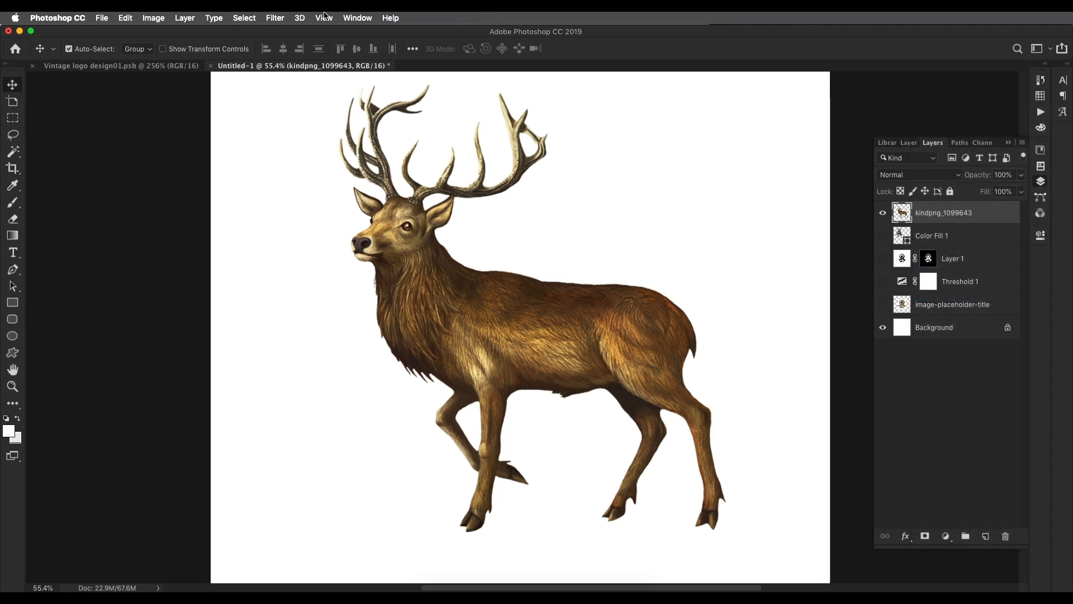
{"action": "left_click", "coordinate": [277, 21]}
{"action": "mouse_move", "coordinate": [392, 215]}
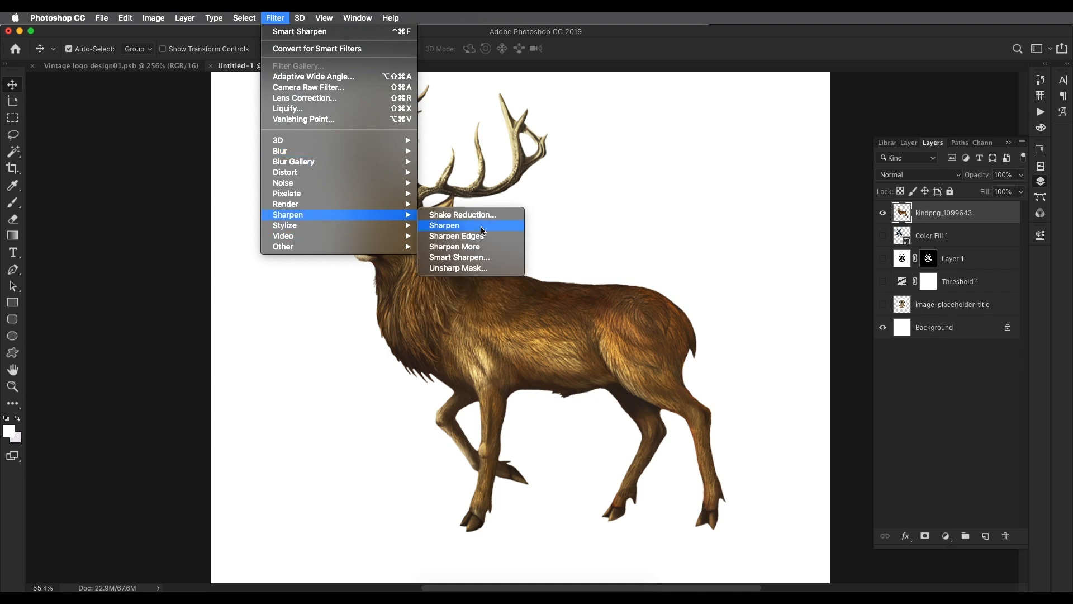
{"action": "left_click", "coordinate": [487, 258]}
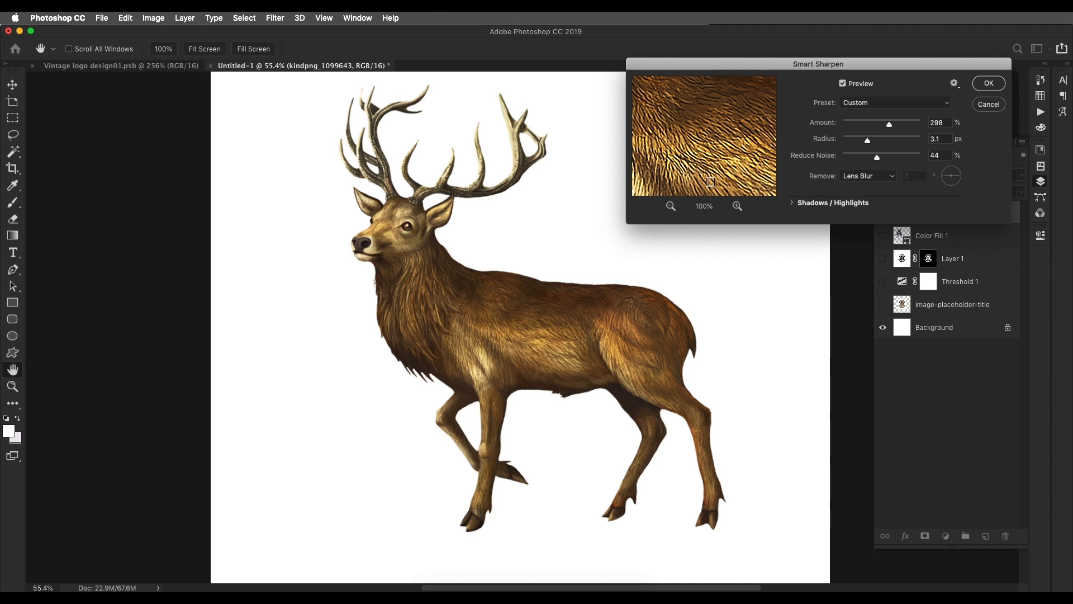
{"action": "left_click", "coordinate": [870, 147]}
{"action": "left_click_drag", "start_coordinate": [874, 159], "coordinate": [869, 159]}
{"action": "left_click", "coordinate": [886, 126]}
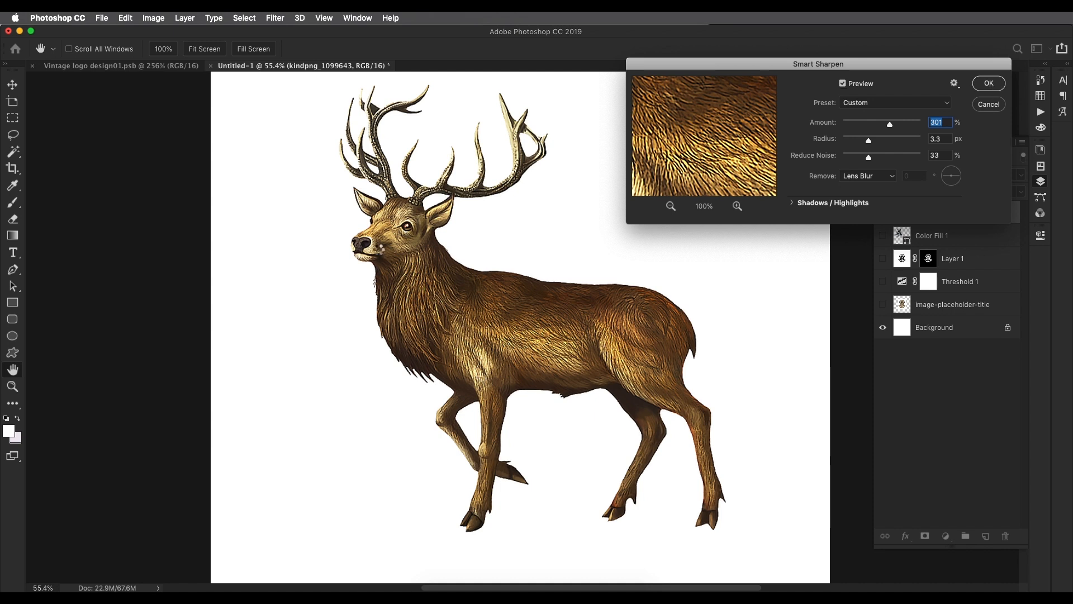
{"action": "key", "text": "Return"}
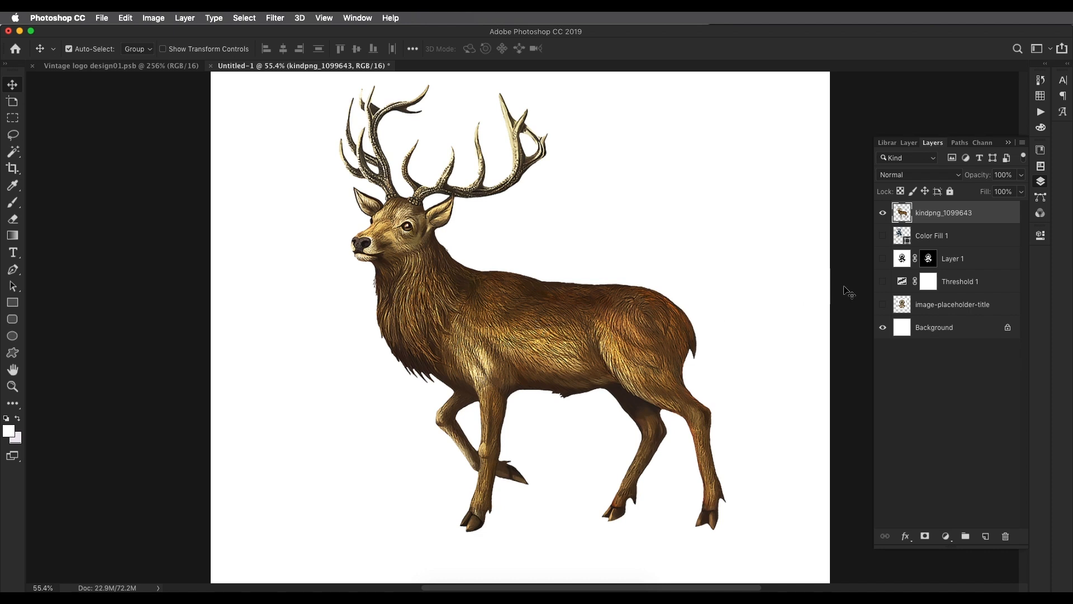
Add a Threshold adjustment layer above the deer and set its level to 87
{"action": "left_click", "coordinate": [946, 538]}
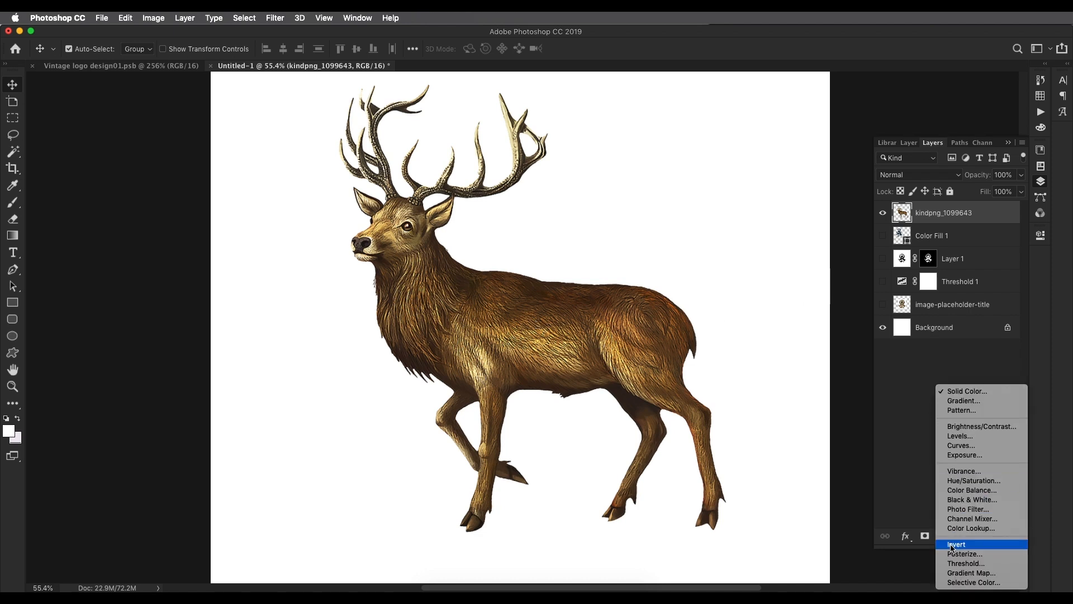
{"action": "left_click", "coordinate": [969, 564]}
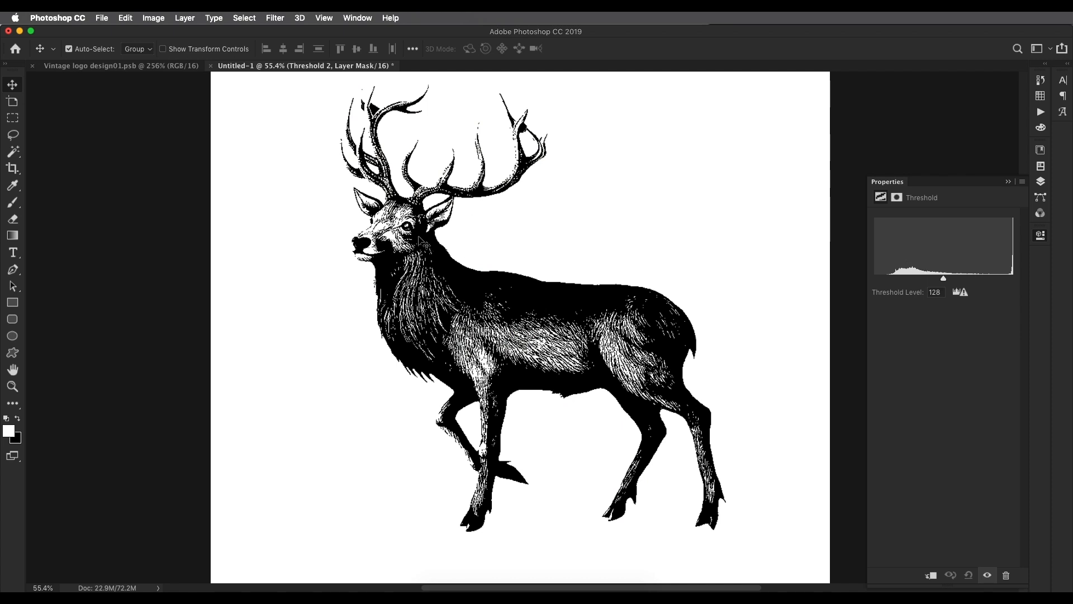
{"action": "left_click_drag", "start_coordinate": [944, 282], "coordinate": [921, 282]}
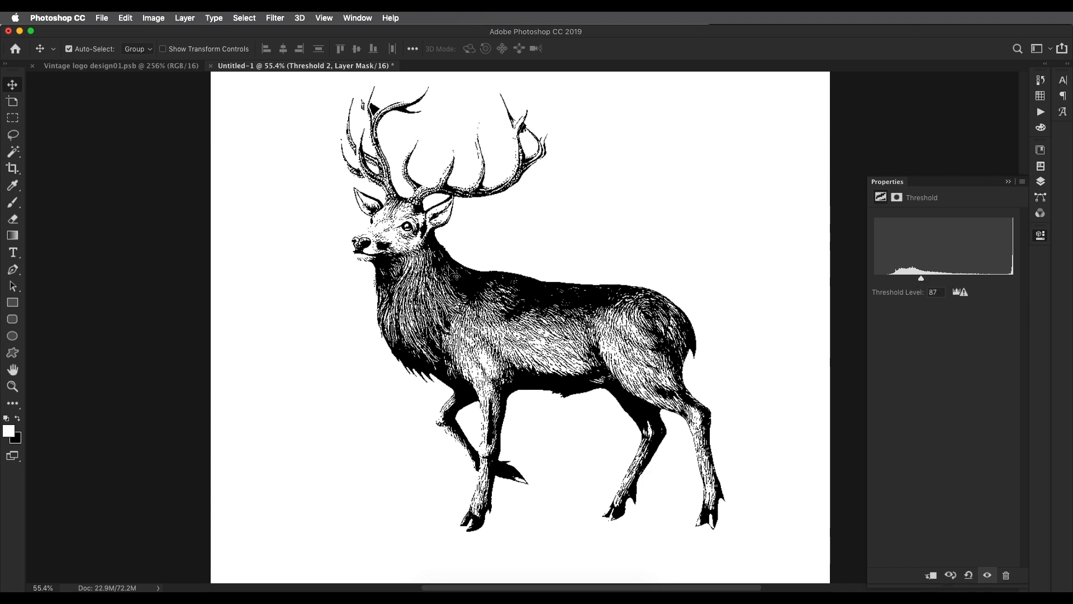
Try a Threshold level of 71 on the deer and check the fur detail
{"action": "scroll", "coordinate": [455, 276], "scroll_direction": "up", "scroll_amount": 5}
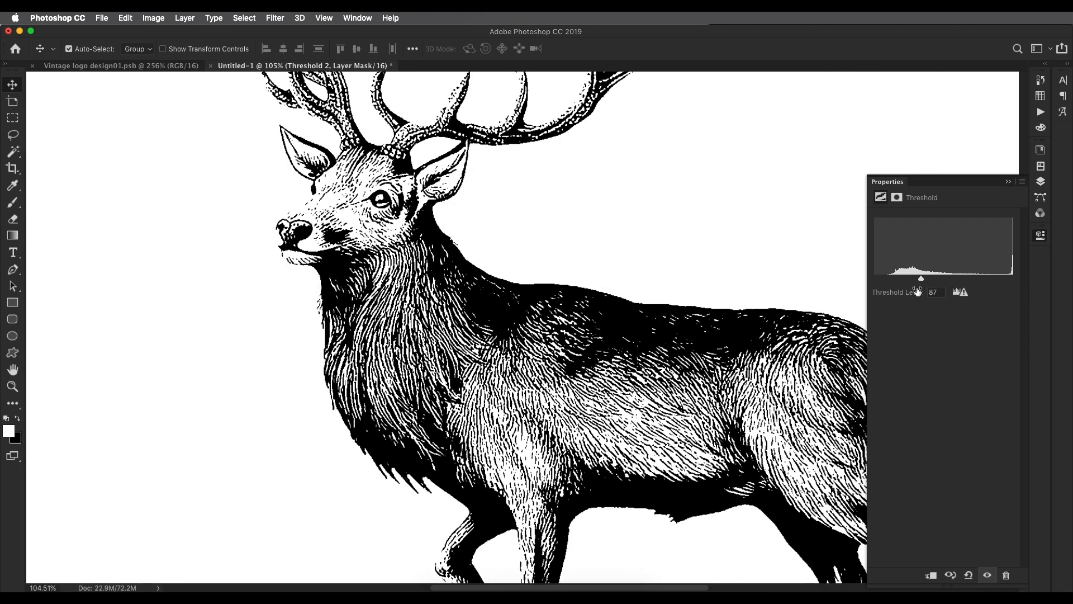
{"action": "left_click_drag", "start_coordinate": [922, 279], "coordinate": [913, 282]}
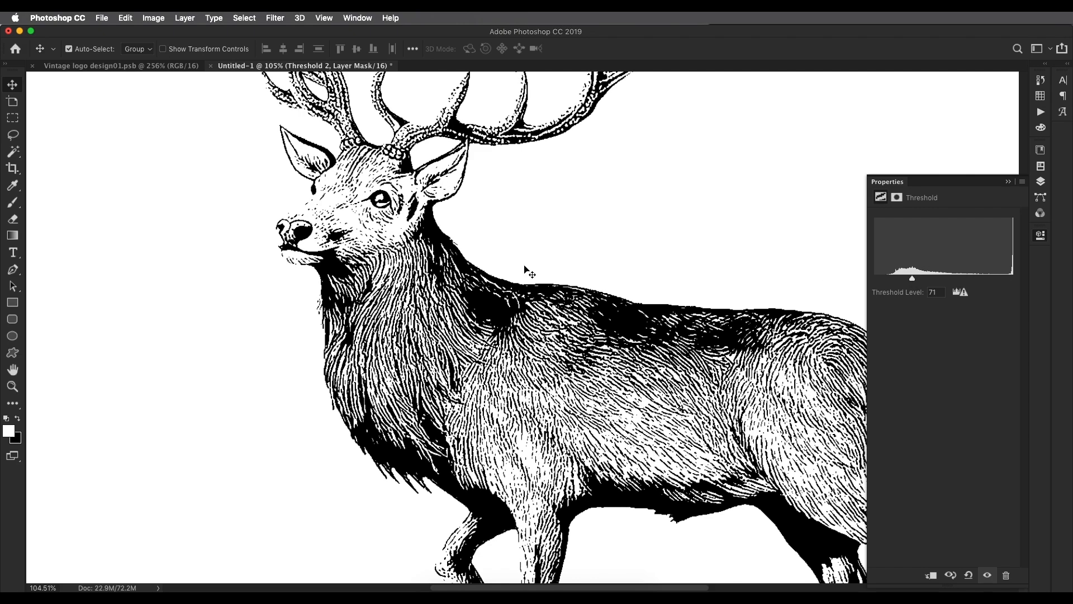
{"action": "scroll", "coordinate": [494, 276], "scroll_direction": "down", "scroll_amount": 2}
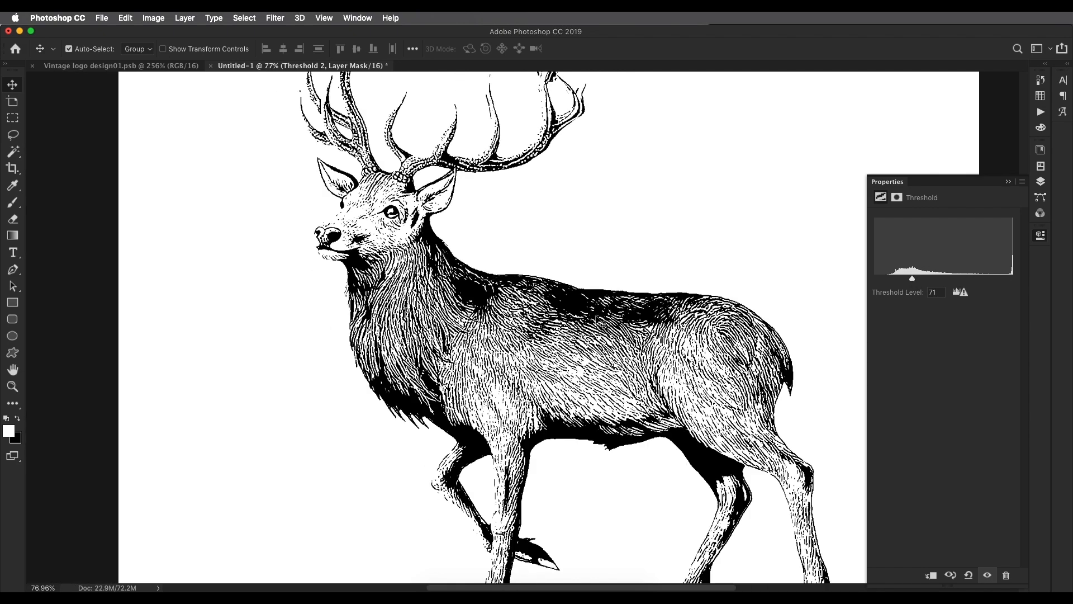
Set the Threshold level of the deer's adjustment layer to 118
{"action": "left_click_drag", "start_coordinate": [912, 282], "coordinate": [937, 280]}
{"action": "scroll", "coordinate": [326, 246], "scroll_direction": "up", "scroll_amount": 1}
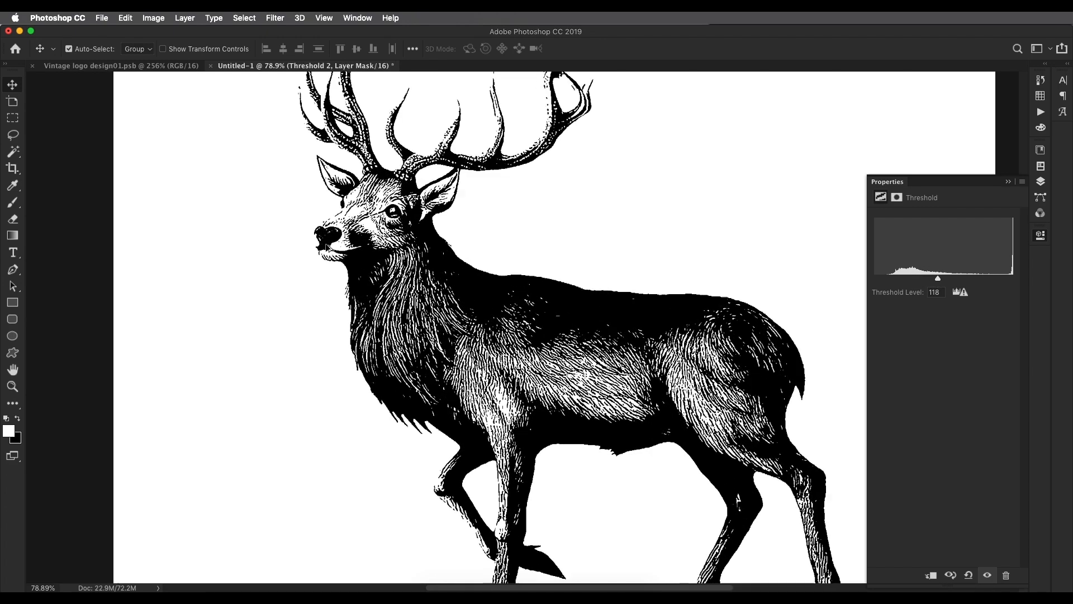
{"action": "scroll", "coordinate": [563, 339], "scroll_direction": "down", "scroll_amount": 2}
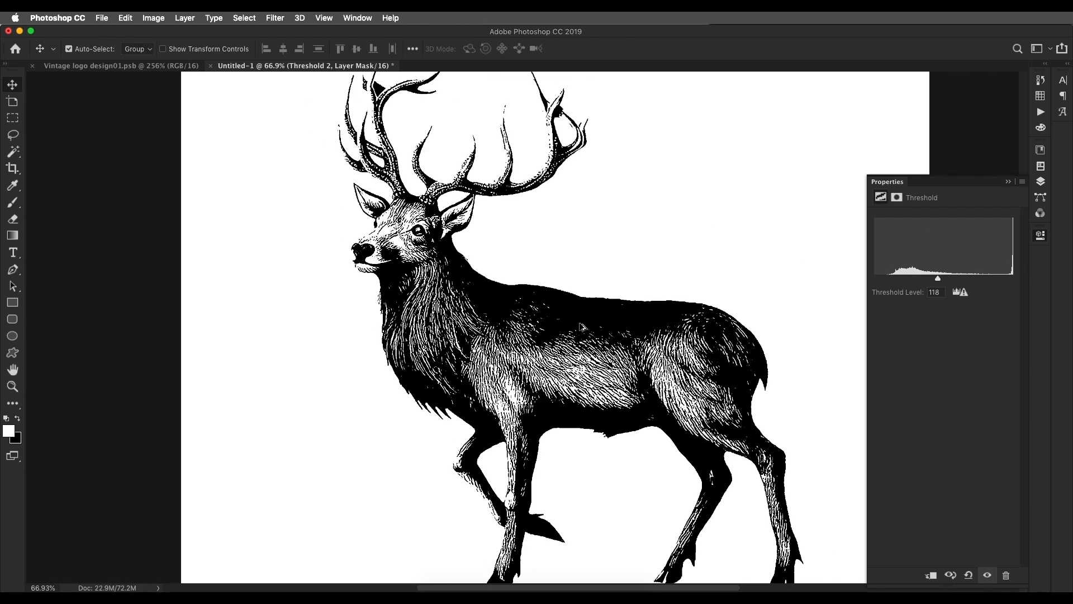
Apply Smart Sharpen again to the deer image layer with amount 298%, radius 1.4 px and reduce noise 33%
{"action": "left_click", "coordinate": [1041, 181]}
{"action": "left_click", "coordinate": [962, 237]}
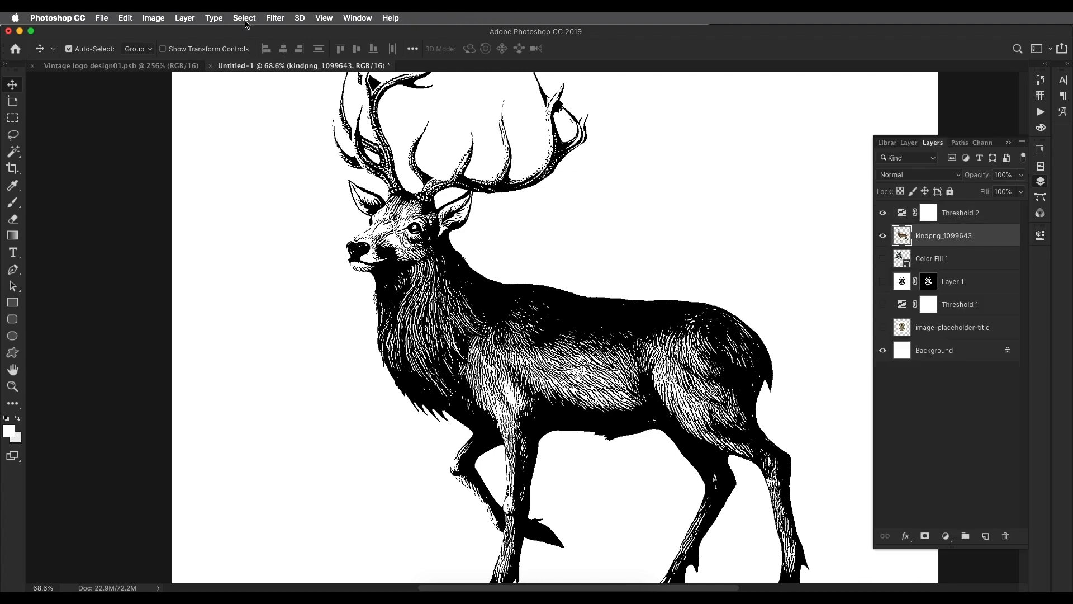
{"action": "left_click", "coordinate": [275, 18]}
{"action": "mouse_move", "coordinate": [304, 219]}
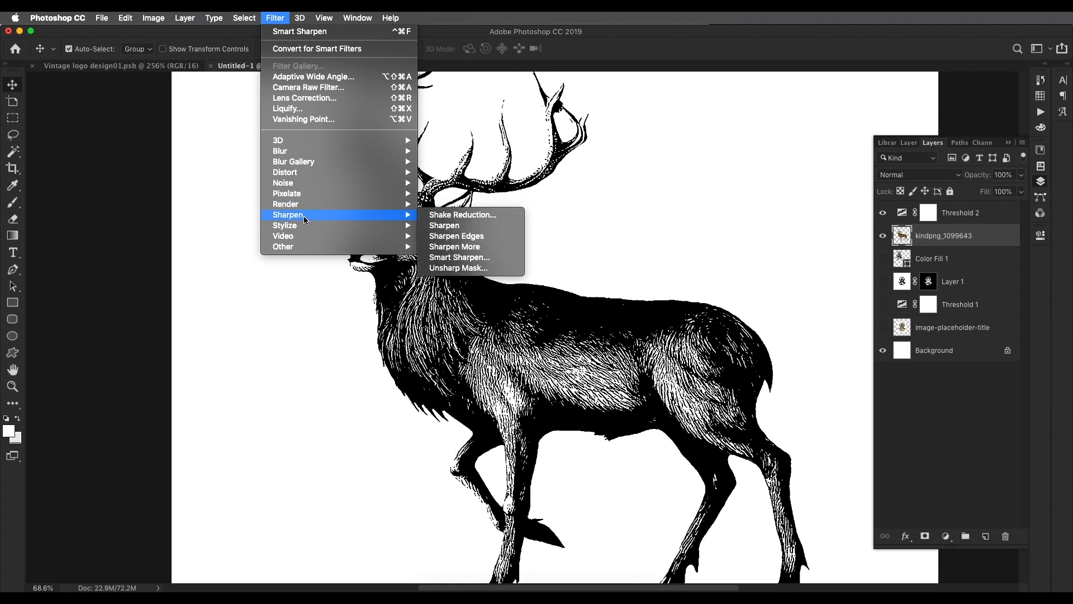
{"action": "left_click", "coordinate": [456, 258]}
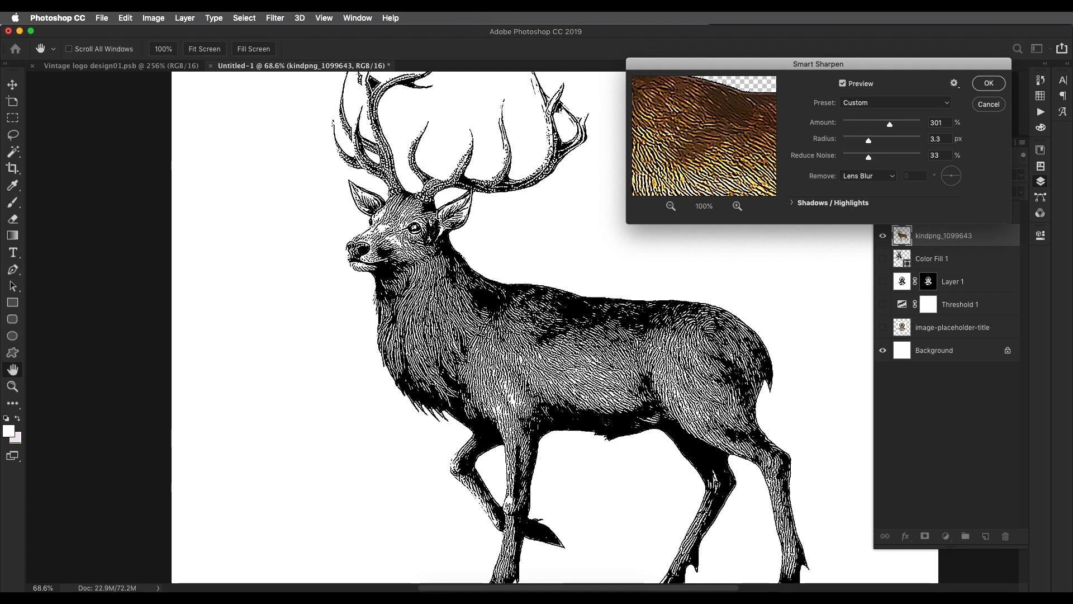
{"action": "left_click_drag", "start_coordinate": [889, 126], "coordinate": [878, 128]}
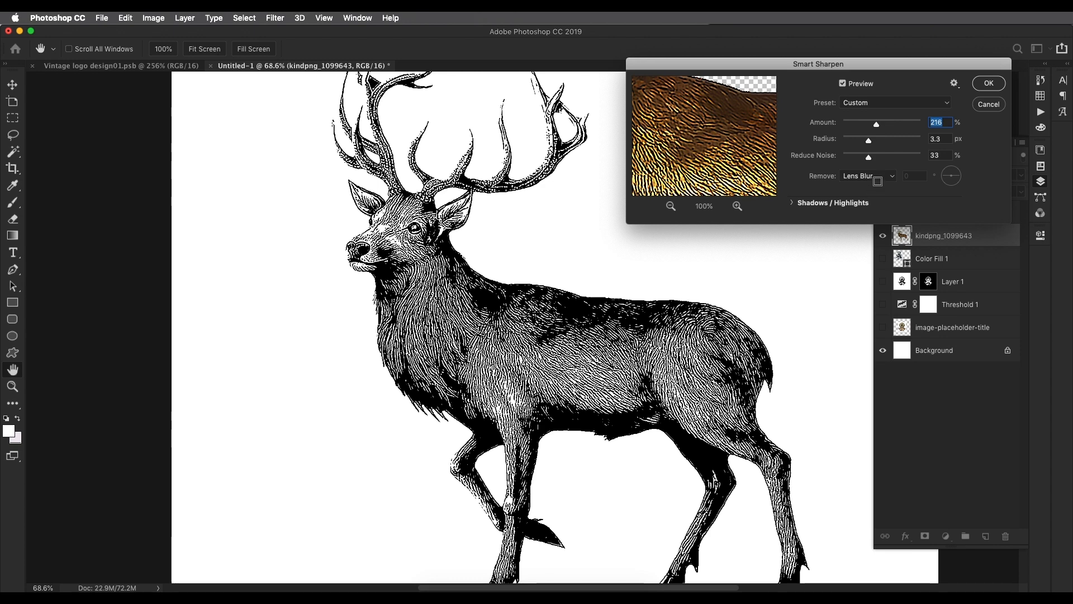
{"action": "left_click_drag", "start_coordinate": [867, 142], "coordinate": [850, 140]}
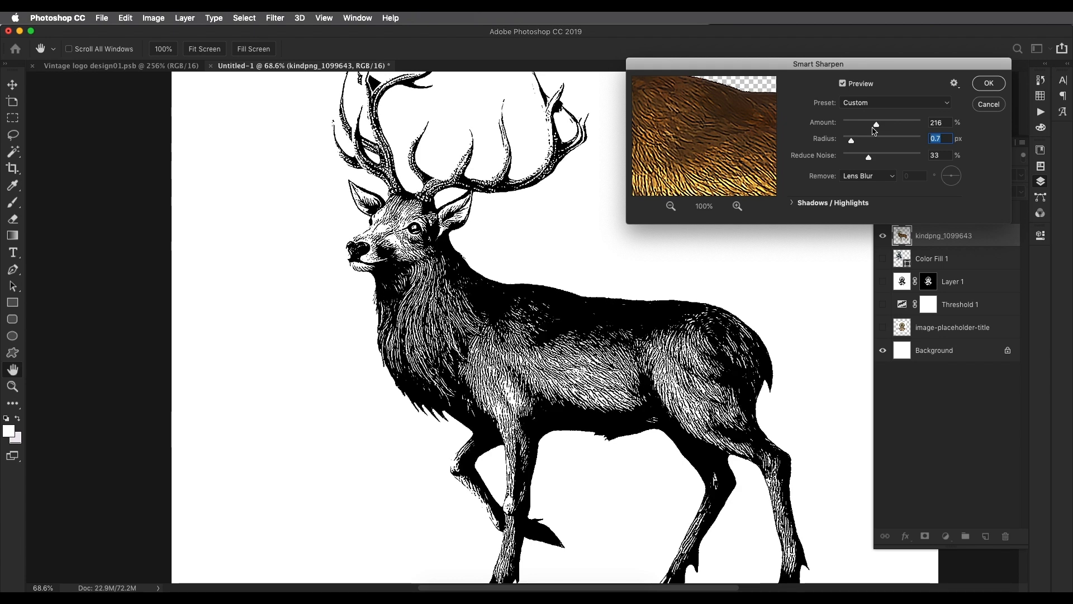
{"action": "left_click_drag", "start_coordinate": [851, 141], "coordinate": [858, 141]}
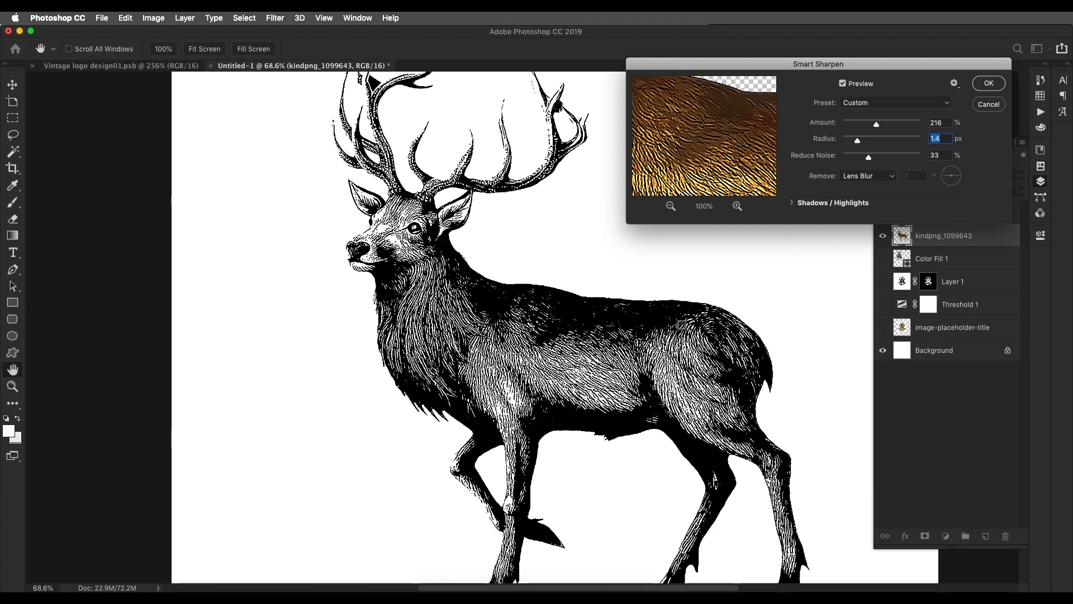
{"action": "left_click_drag", "start_coordinate": [876, 125], "coordinate": [889, 127]}
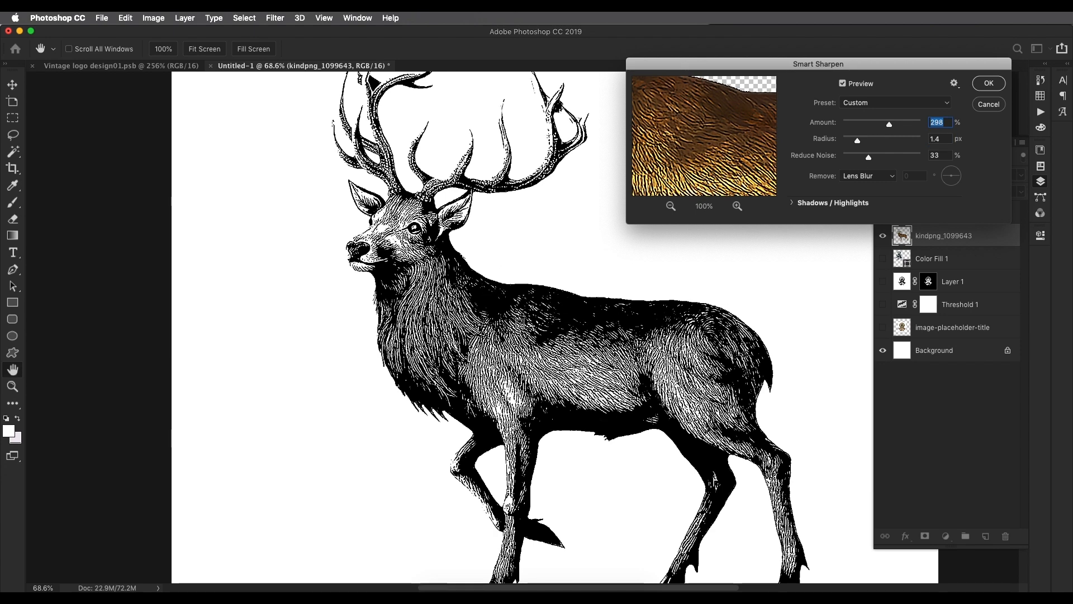
{"action": "left_click", "coordinate": [990, 83]}
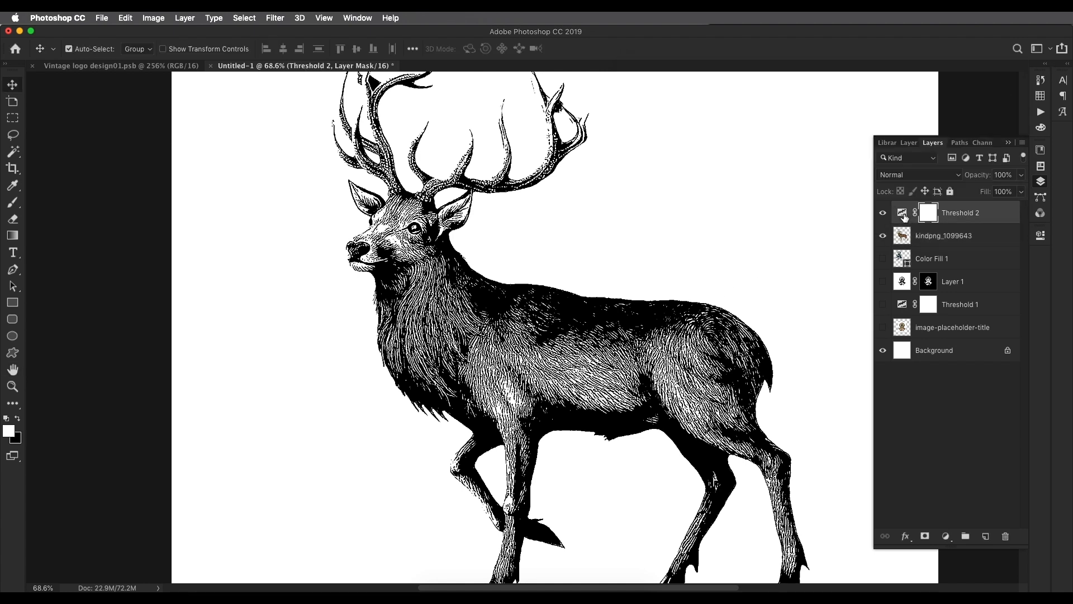
Try a Threshold level of 86 on the deer's adjustment layer and check the head and fur up close
{"action": "double_click", "coordinate": [902, 214]}
{"action": "left_click_drag", "start_coordinate": [938, 279], "coordinate": [921, 283]}
{"action": "left_click_drag", "start_coordinate": [626, 347], "coordinate": [643, 325]}
{"action": "scroll", "coordinate": [346, 230], "scroll_direction": "up", "scroll_amount": 4}
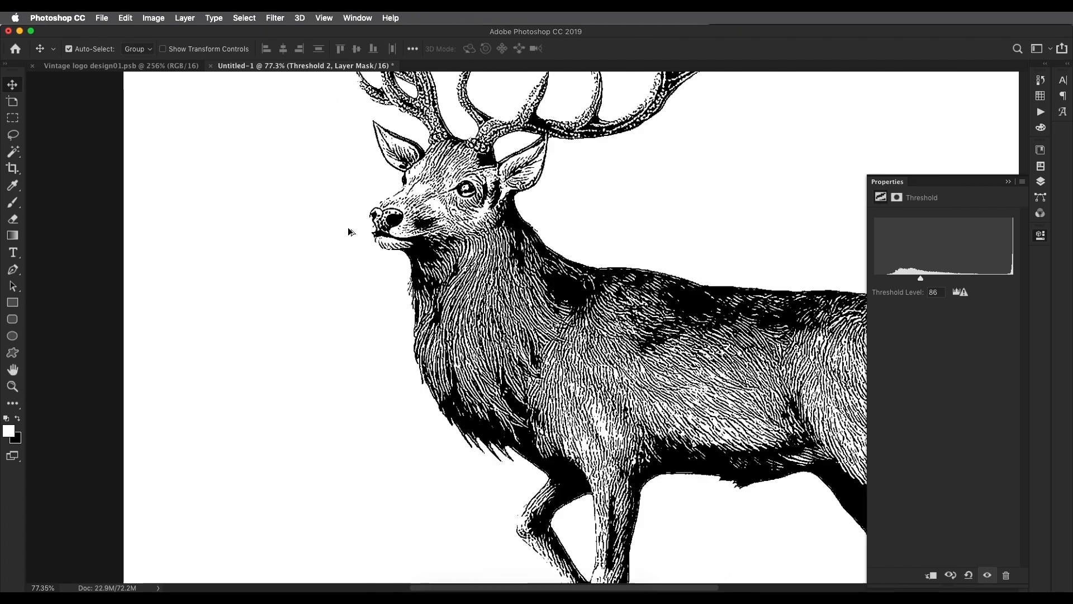
Try a Threshold level of 70 on the deer and inspect the line detail on the head and body
{"action": "left_click_drag", "start_coordinate": [921, 278], "coordinate": [911, 278]}
{"action": "scroll", "coordinate": [704, 354], "scroll_direction": "down", "scroll_amount": 3}
{"action": "scroll", "coordinate": [692, 367], "scroll_direction": "down", "scroll_amount": 2}
{"action": "scroll", "coordinate": [439, 352], "scroll_direction": "up", "scroll_amount": 5}
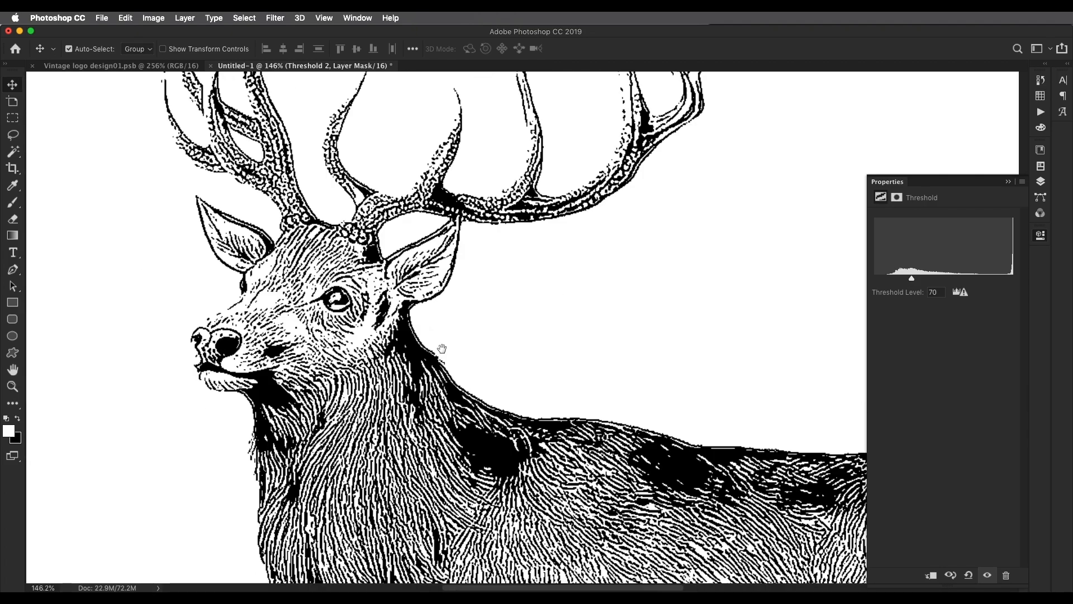
{"action": "scroll", "coordinate": [438, 352], "scroll_direction": "down", "scroll_amount": 3}
{"action": "scroll", "coordinate": [492, 376], "scroll_direction": "down", "scroll_amount": 3}
{"action": "scroll", "coordinate": [542, 394], "scroll_direction": "up", "scroll_amount": 4}
Set the Threshold level of the deer's adjustment layer to 74 and check the whole deer
{"action": "mouse_move", "coordinate": [913, 279]}
{"action": "left_mouse_down"}
{"action": "mouse_move", "coordinate": [901, 278]}
{"action": "mouse_move", "coordinate": [927, 280]}
{"action": "mouse_move", "coordinate": [916, 279]}
{"action": "left_mouse_up"}
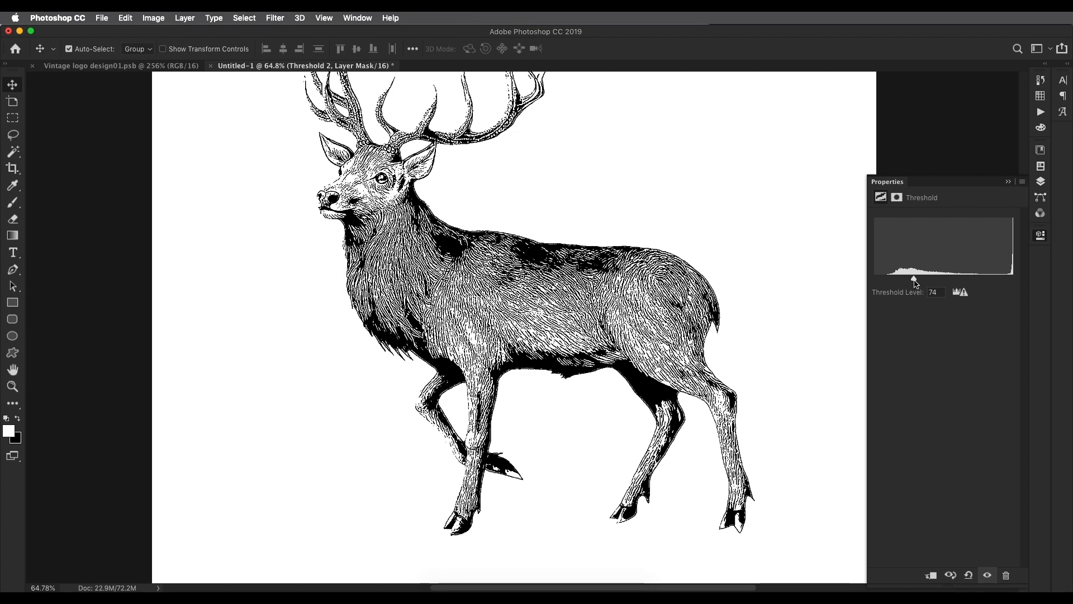
{"action": "scroll", "coordinate": [568, 316], "scroll_direction": "down", "scroll_amount": 3}
{"action": "scroll", "coordinate": [569, 313], "scroll_direction": "up", "scroll_amount": 2}
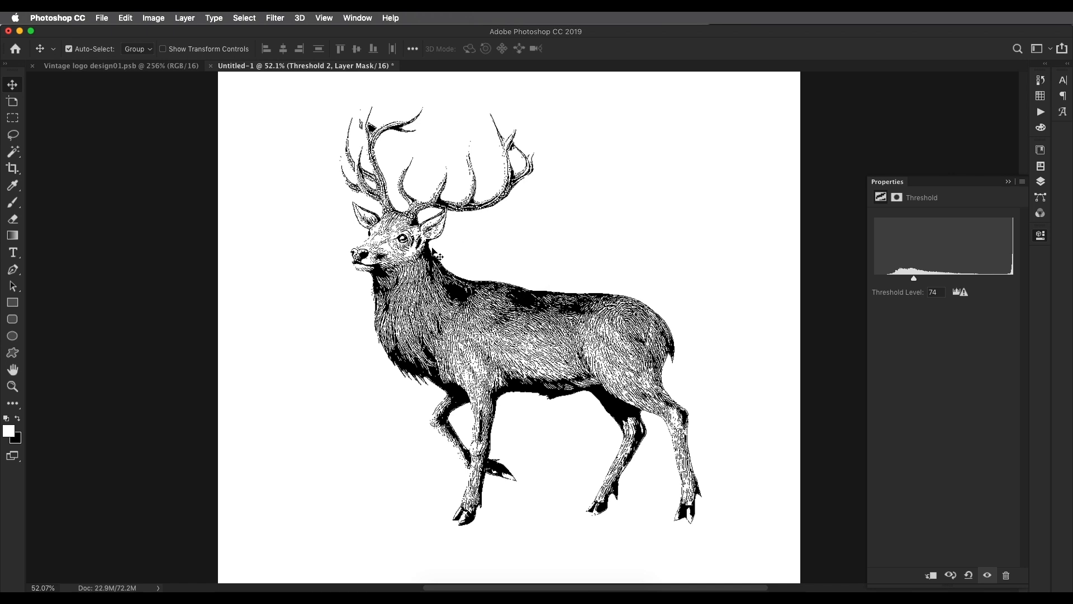
{"action": "scroll", "coordinate": [446, 266], "scroll_direction": "up", "scroll_amount": 1}
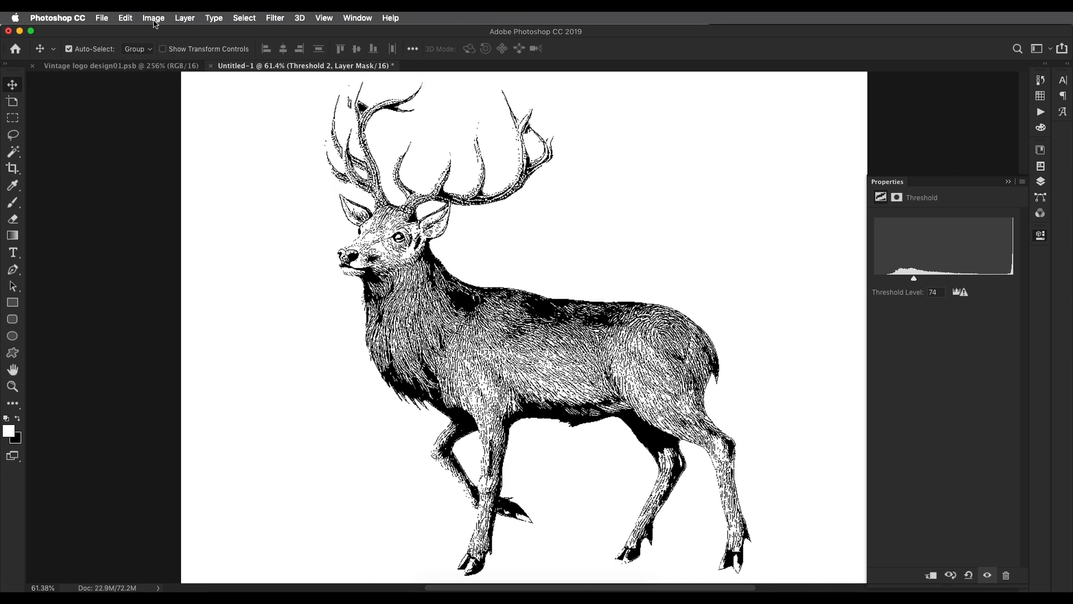
Stamp all visible layers into a new layer on top and hide Threshold 2, the deer image and the Background
{"action": "left_click", "coordinate": [1035, 183]}
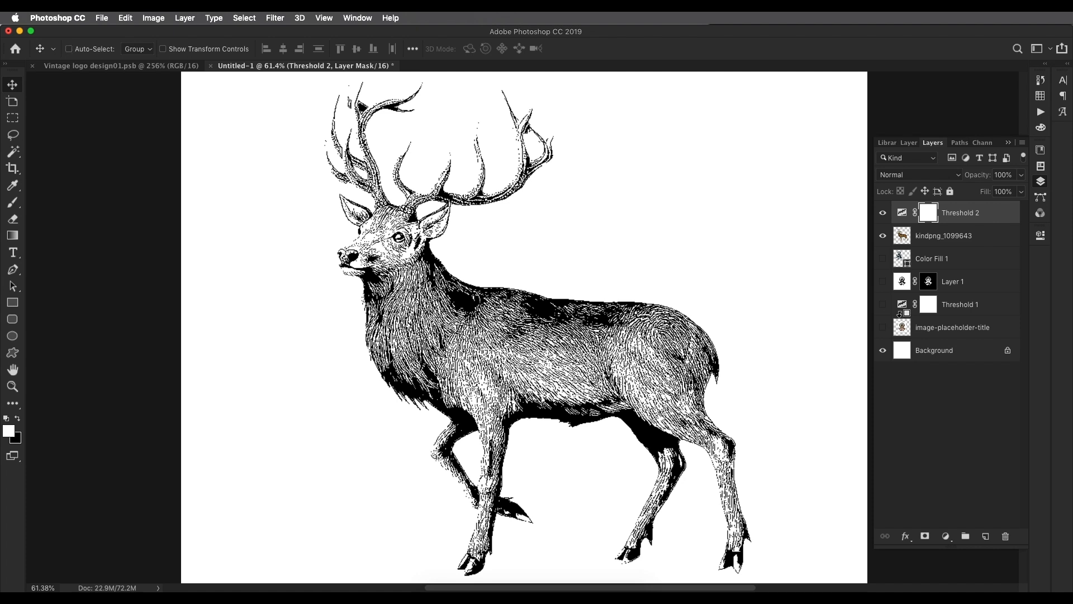
{"action": "key", "text": "super+alt+shift+e"}
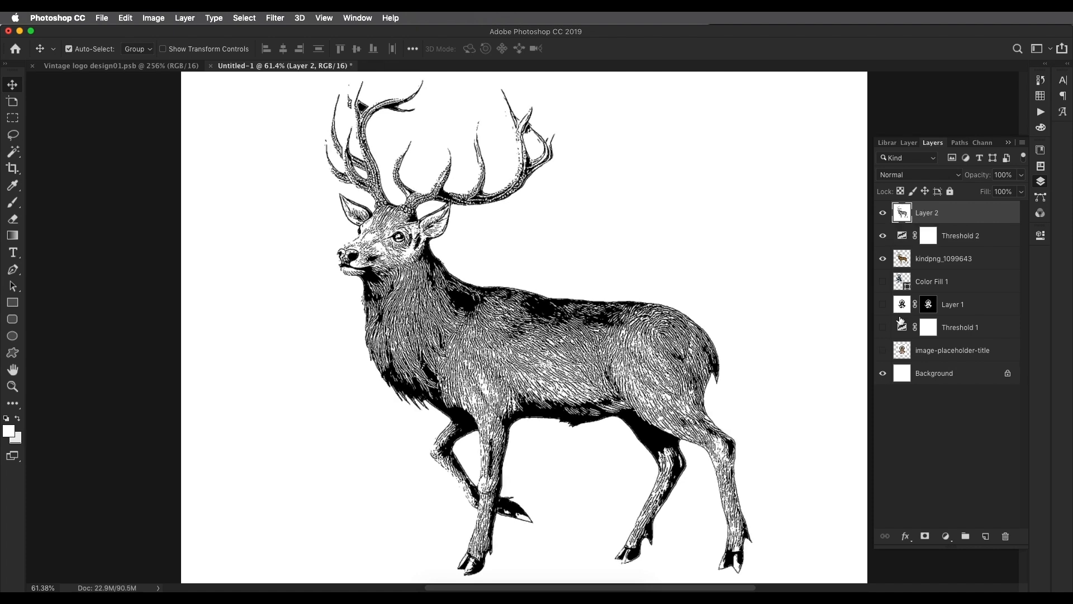
{"action": "left_click_drag", "start_coordinate": [887, 243], "coordinate": [888, 257]}
{"action": "left_click", "coordinate": [884, 373]}
{"action": "scroll", "coordinate": [669, 249], "scroll_direction": "down", "scroll_amount": 3}
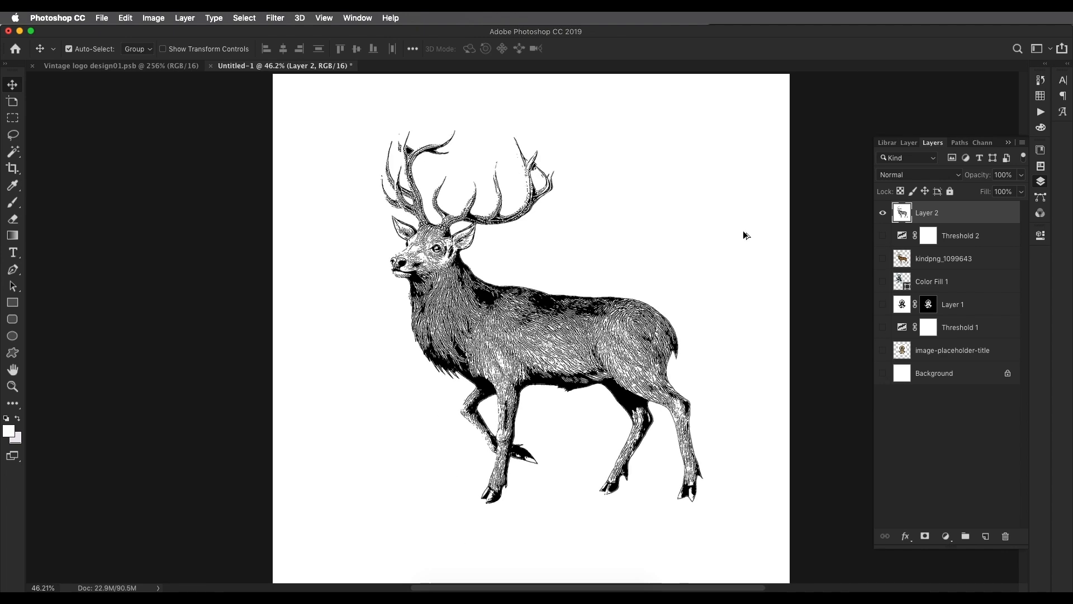
Toggle the visibility of the merged deer layer off and on to check what it contains
{"action": "left_click", "coordinate": [883, 214]}
{"action": "left_click", "coordinate": [883, 214]}
{"action": "left_click", "coordinate": [883, 214]}
{"action": "left_click", "coordinate": [883, 214]}
{"action": "scroll", "coordinate": [570, 271], "scroll_direction": "up", "scroll_amount": 1}
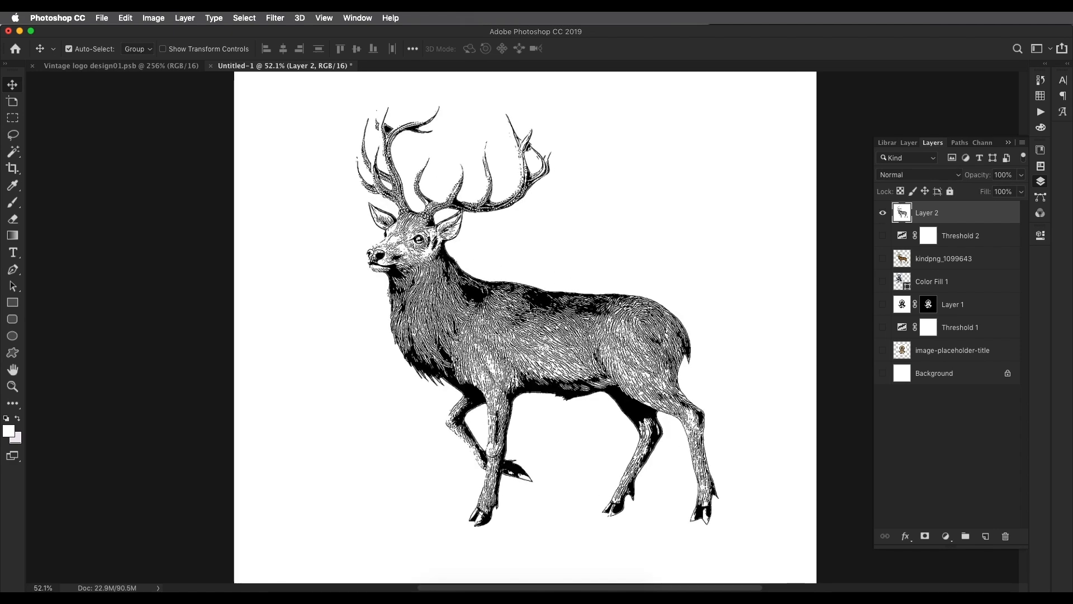
Select the deer's black areas with Color Range set to Shadows, fuzziness 61% and range 0
{"action": "left_click", "coordinate": [249, 18]}
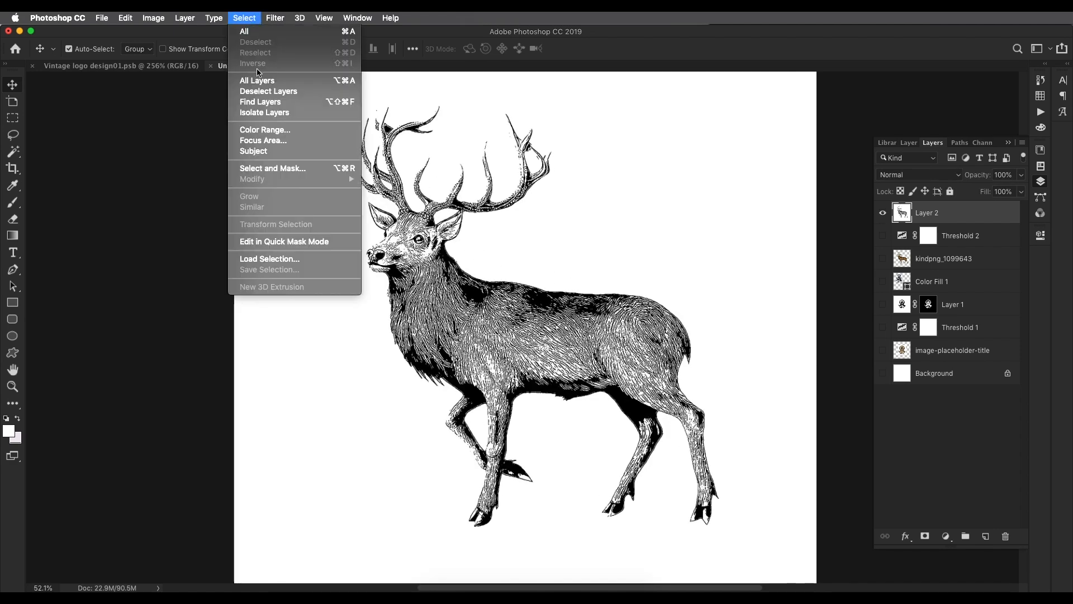
{"action": "left_click", "coordinate": [269, 129]}
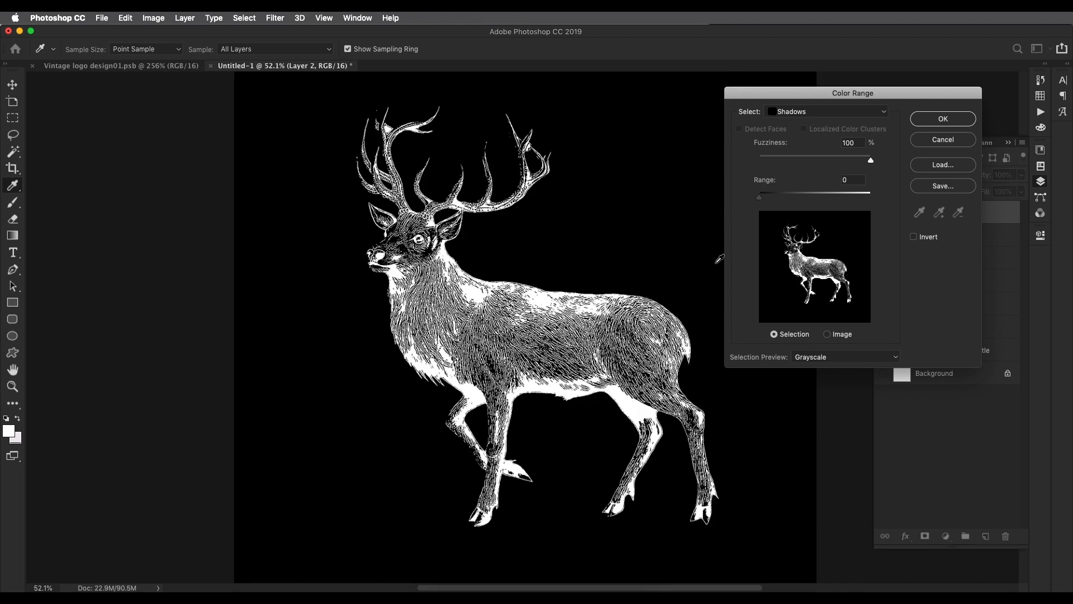
{"action": "left_click_drag", "start_coordinate": [833, 158], "coordinate": [871, 165]}
{"action": "scroll", "coordinate": [535, 295], "scroll_direction": "up", "scroll_amount": 5}
{"action": "scroll", "coordinate": [363, 337], "scroll_direction": "up", "scroll_amount": 1}
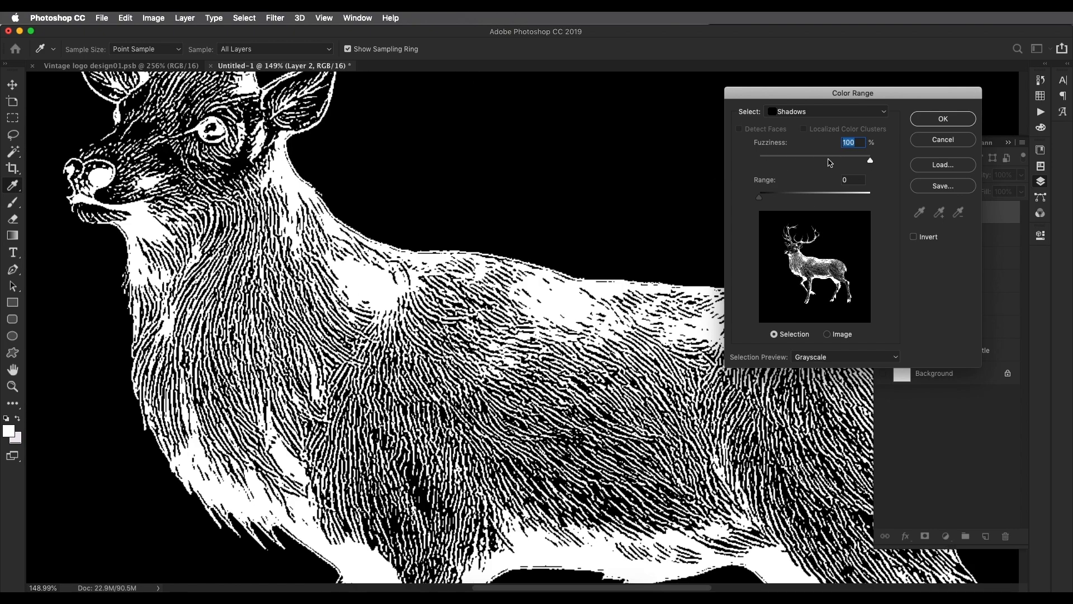
{"action": "left_click_drag", "start_coordinate": [869, 160], "coordinate": [827, 164]}
{"action": "scroll", "coordinate": [453, 319], "scroll_direction": "down", "scroll_amount": 4}
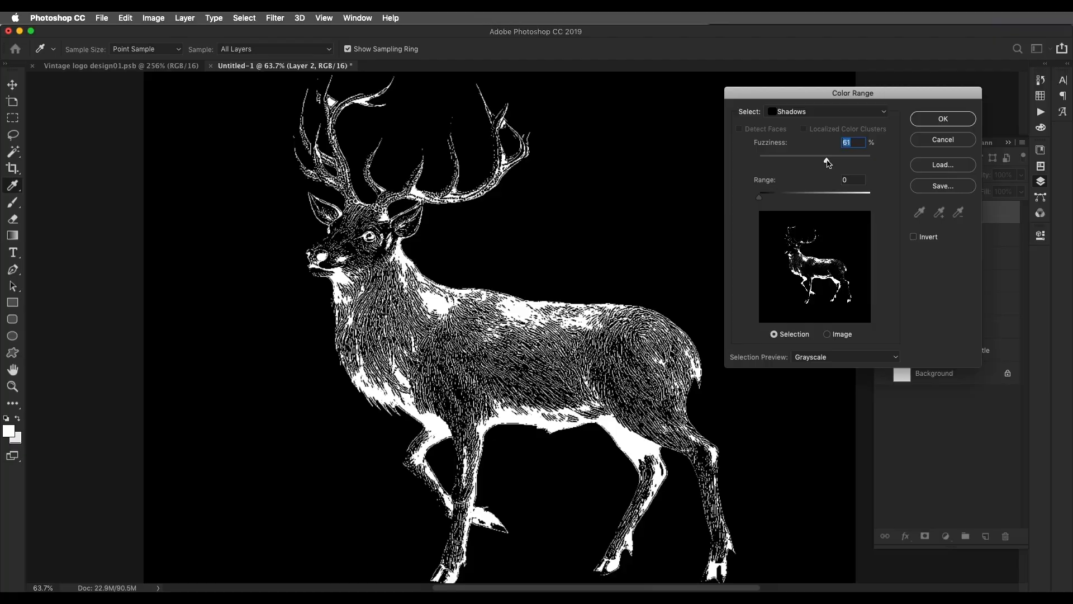
{"action": "left_click", "coordinate": [943, 118]}
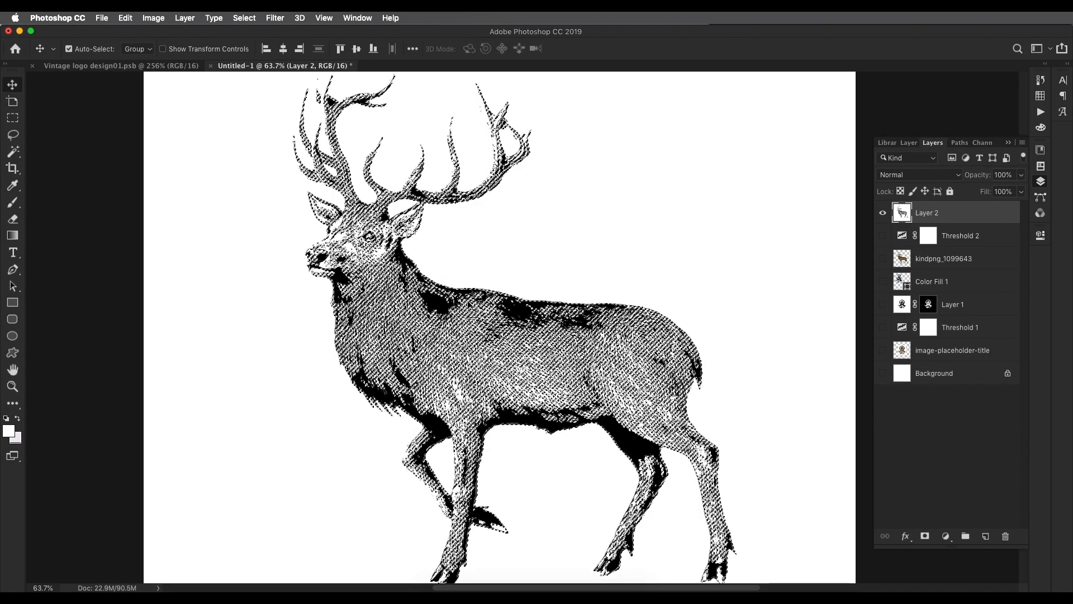
Check the selection along the deer's fur and add a layer mask from it to Layer 2
{"action": "scroll", "coordinate": [431, 335], "scroll_direction": "up", "scroll_amount": 5}
{"action": "scroll", "coordinate": [431, 336], "scroll_direction": "down", "scroll_amount": 4}
{"action": "scroll", "coordinate": [435, 336], "scroll_direction": "up", "scroll_amount": 4}
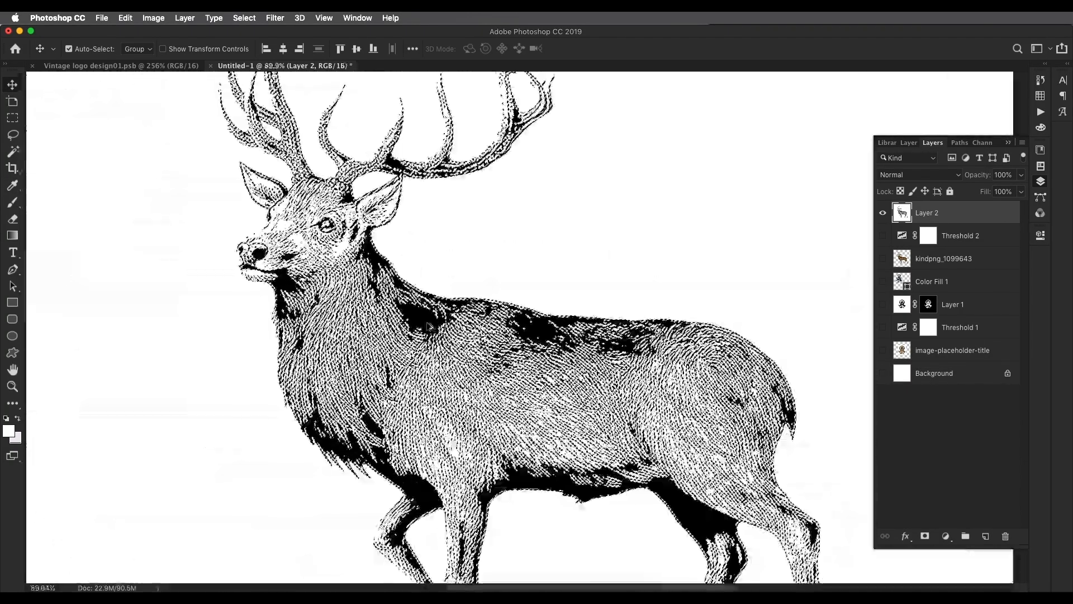
{"action": "scroll", "coordinate": [435, 335], "scroll_direction": "down", "scroll_amount": 1}
{"action": "scroll", "coordinate": [391, 313], "scroll_direction": "down", "scroll_amount": 2}
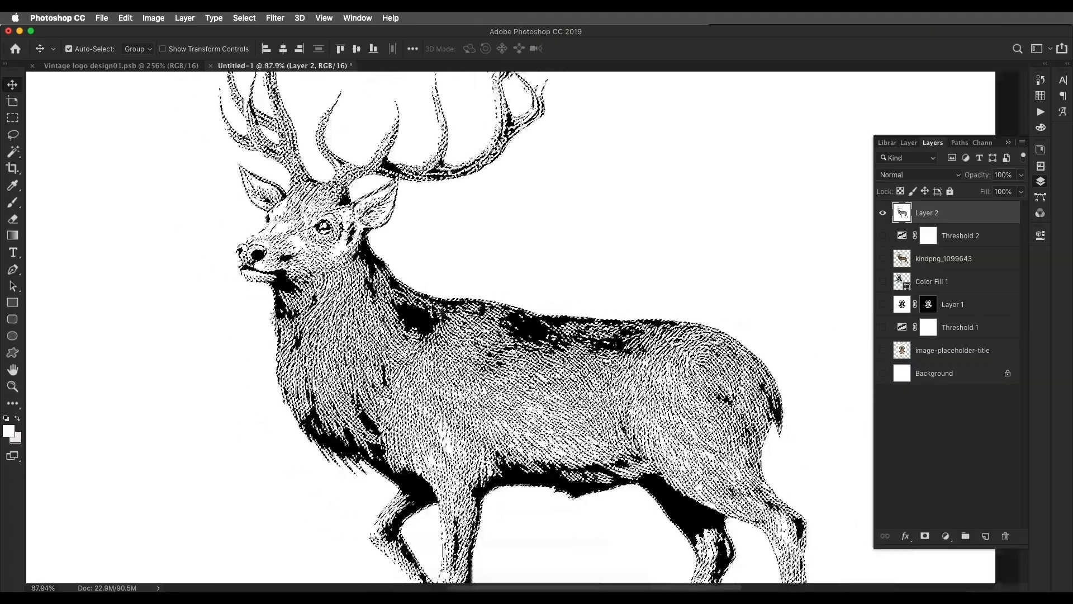
{"action": "left_click", "coordinate": [926, 537]}
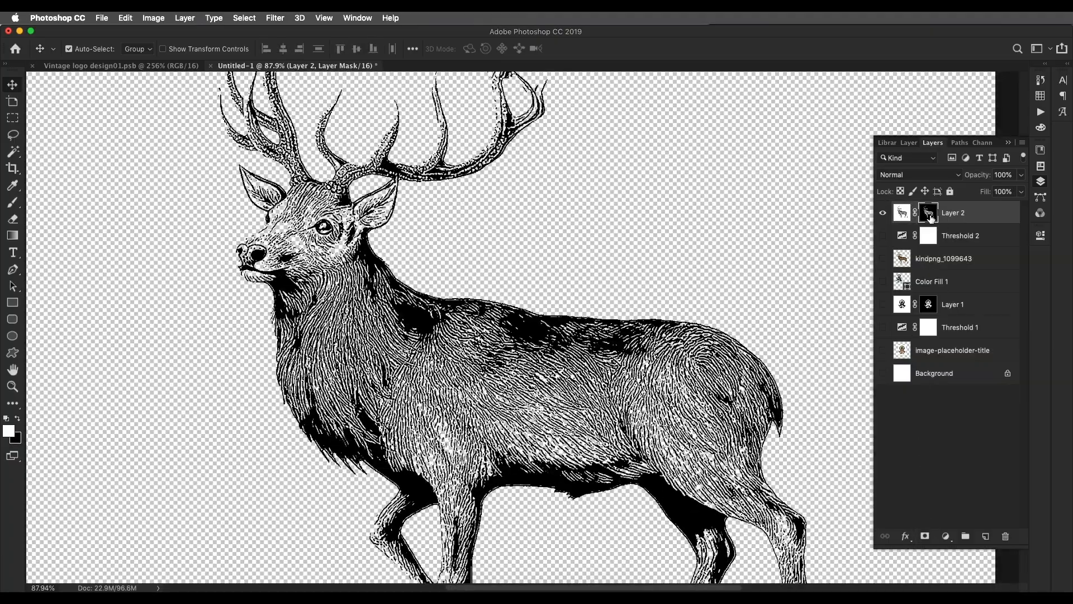
Load Layer 2's mask as a selection and, on a new empty layer, convert it to a work path with 2.0 pixels tolerance
{"action": "left_click", "coordinate": [931, 217], "text": "super"}
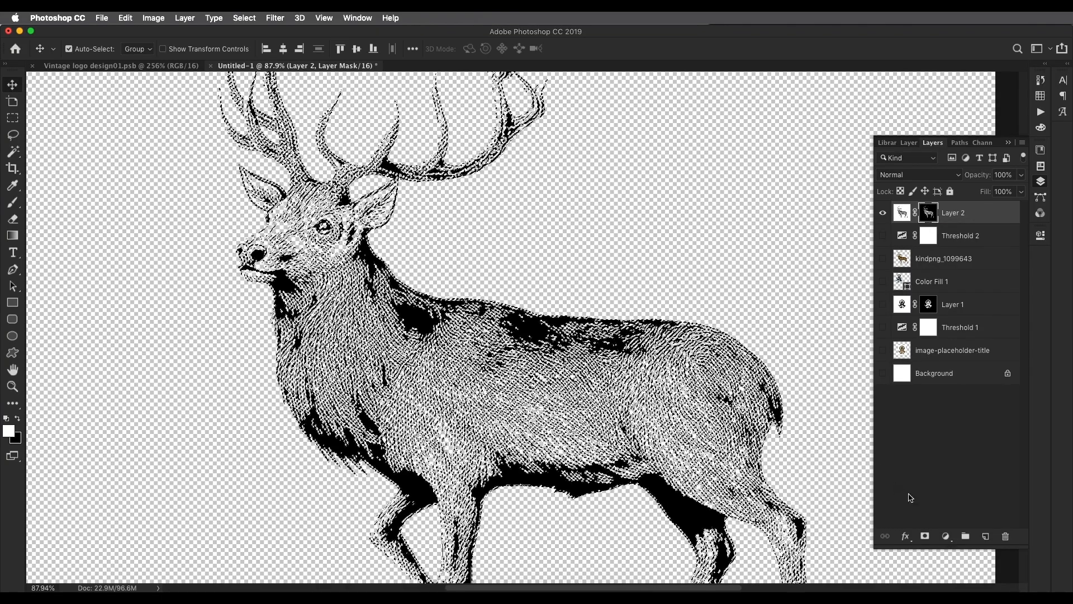
{"action": "left_click", "coordinate": [984, 536]}
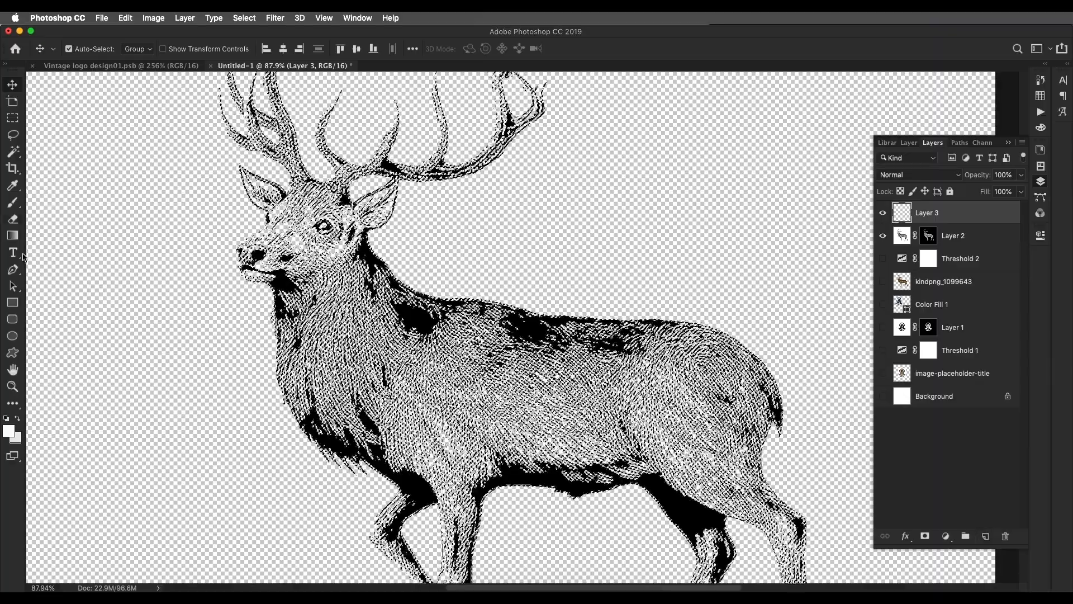
{"action": "left_click", "coordinate": [13, 118]}
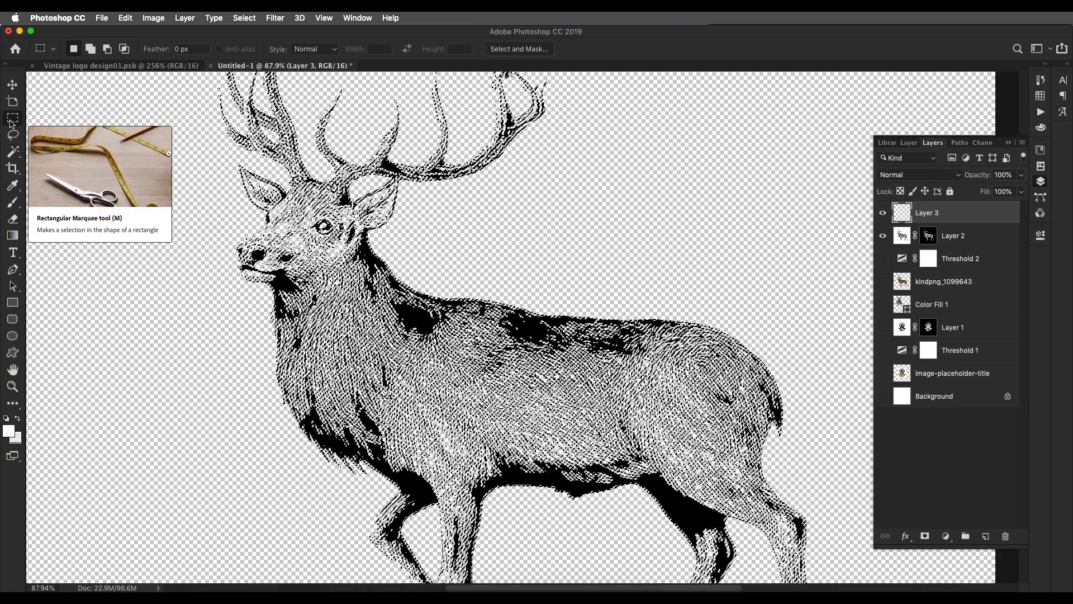
{"action": "right_click", "coordinate": [360, 268]}
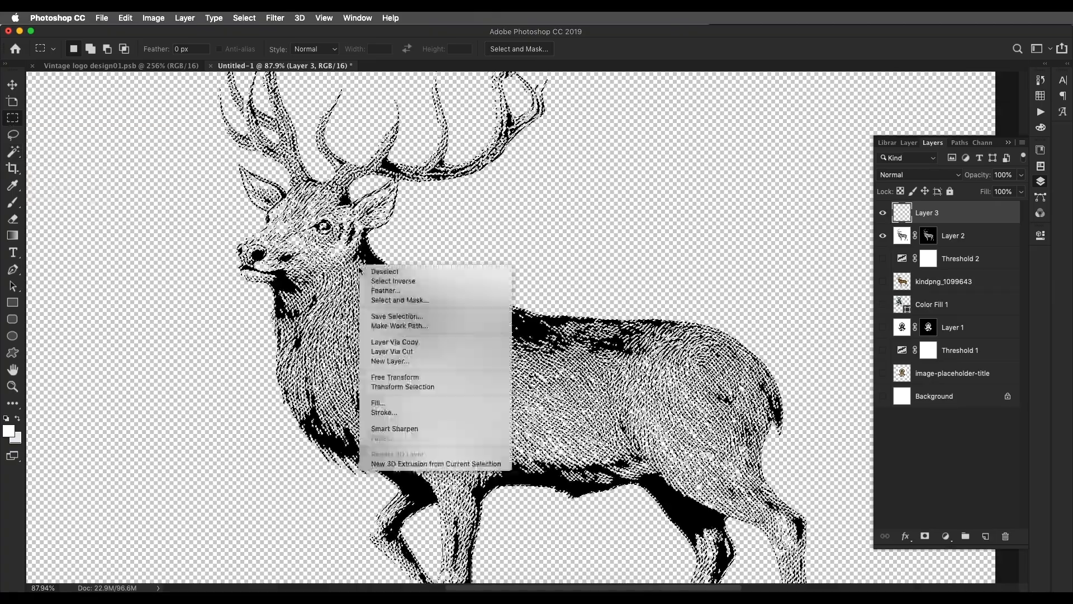
{"action": "left_click", "coordinate": [394, 326]}
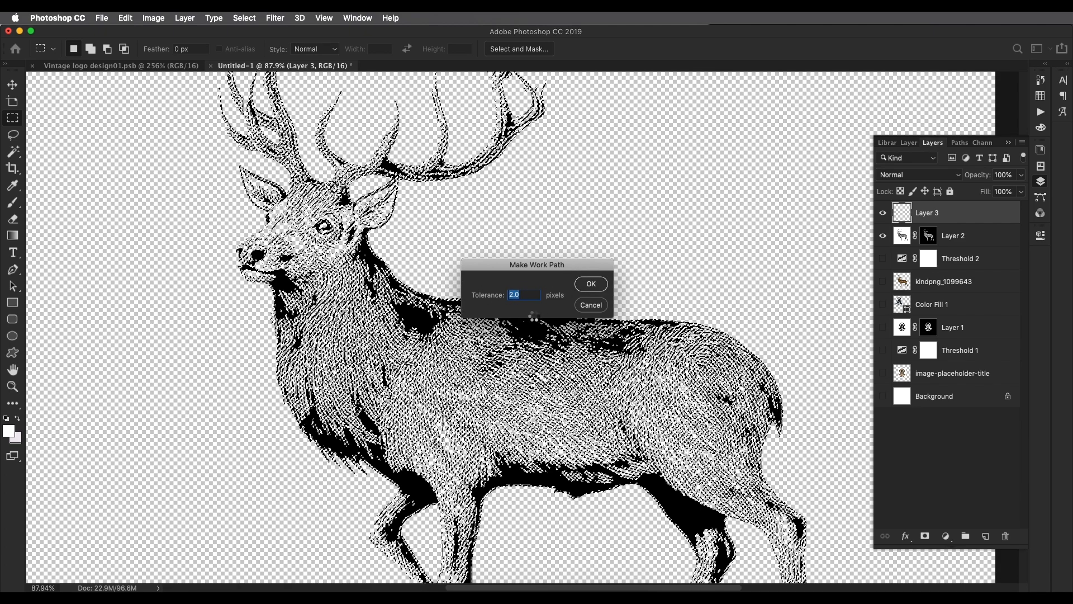
{"action": "scroll", "coordinate": [318, 320], "scroll_direction": "down", "scroll_amount": 6}
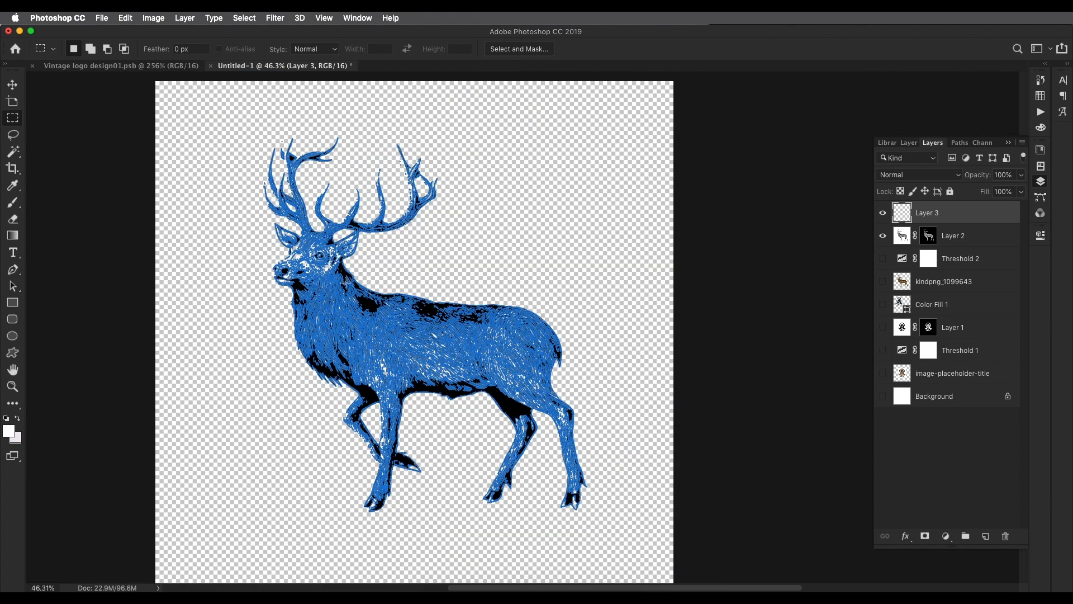
{"action": "scroll", "coordinate": [317, 321], "scroll_direction": "up", "scroll_amount": 5}
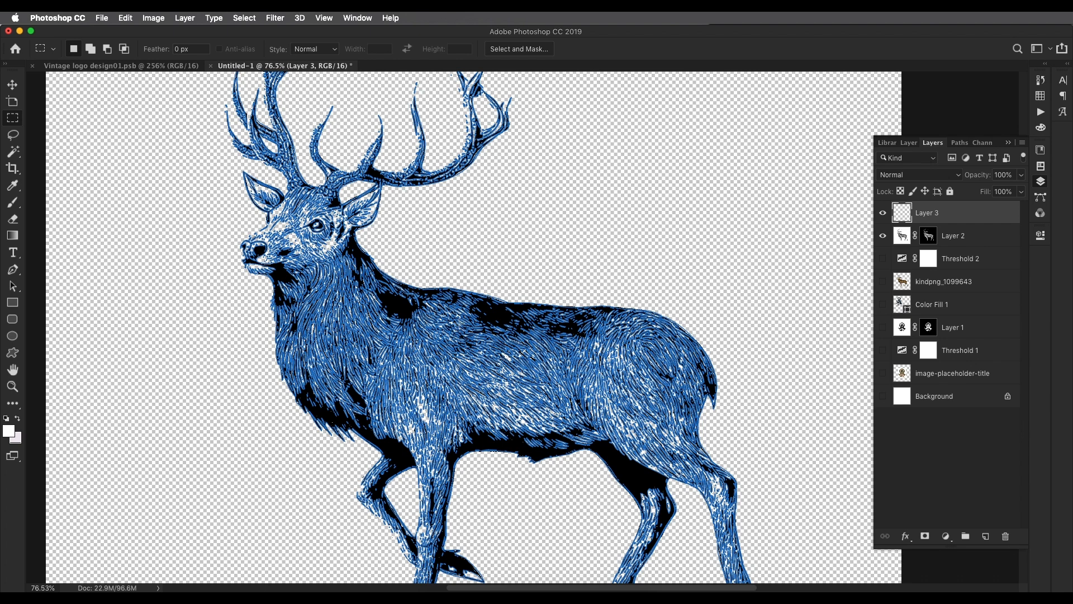
Add a dark navy Solid Color fill layer shaped by the deer path and hide Layer 2
{"action": "left_click", "coordinate": [946, 536]}
{"action": "left_click", "coordinate": [957, 550]}
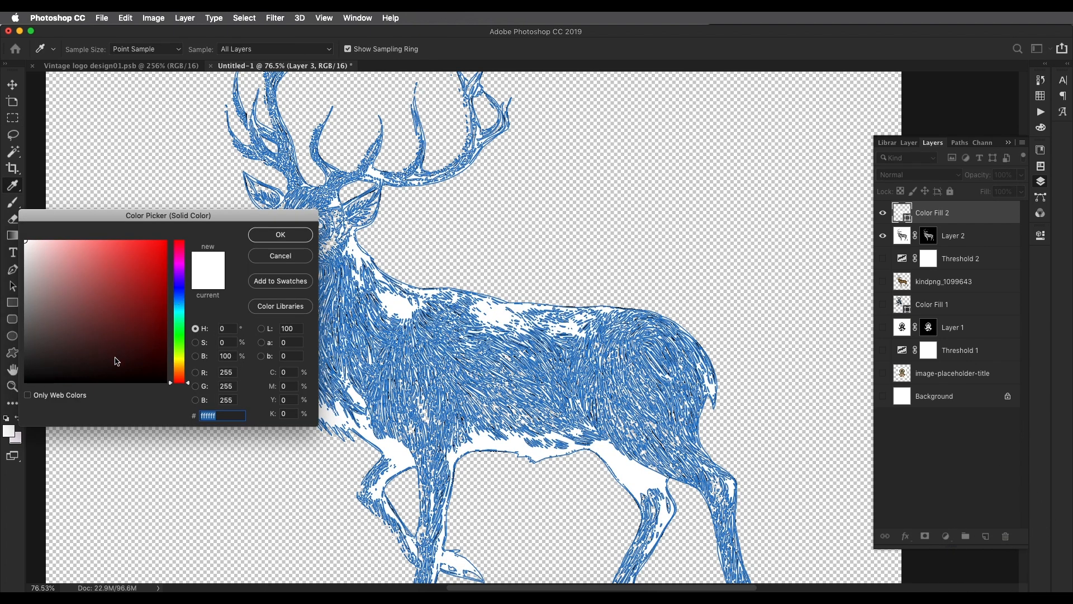
{"action": "left_click", "coordinate": [94, 356]}
{"action": "left_click", "coordinate": [281, 235]}
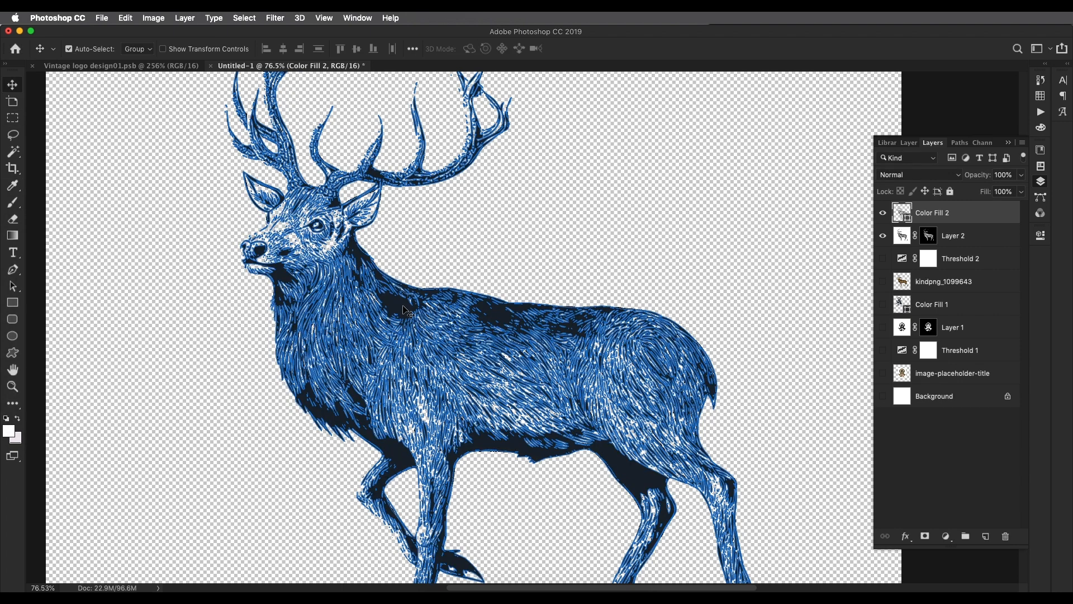
{"action": "left_click", "coordinate": [883, 236]}
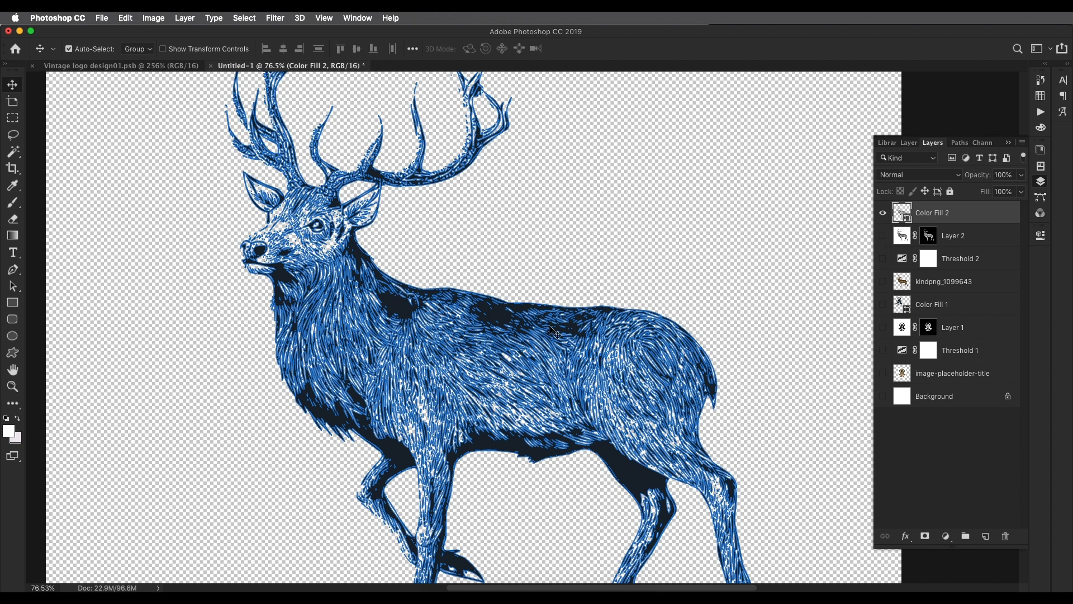
Deselect the deer's shape path and check the whole finished deer illustration on the canvas
{"action": "left_click", "coordinate": [960, 143]}
{"action": "left_click", "coordinate": [964, 237]}
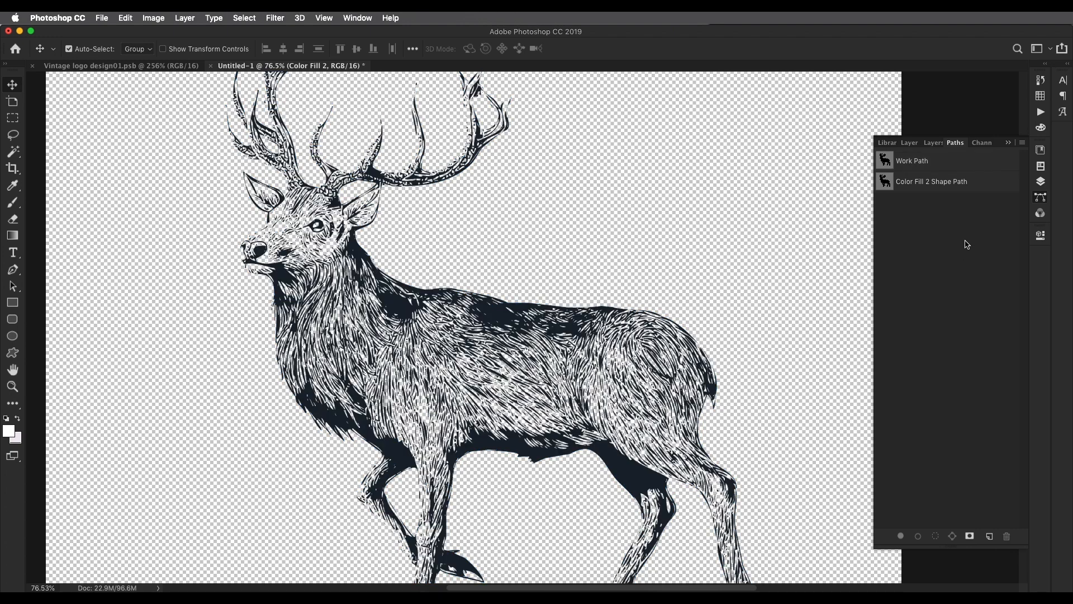
{"action": "left_click", "coordinate": [937, 145]}
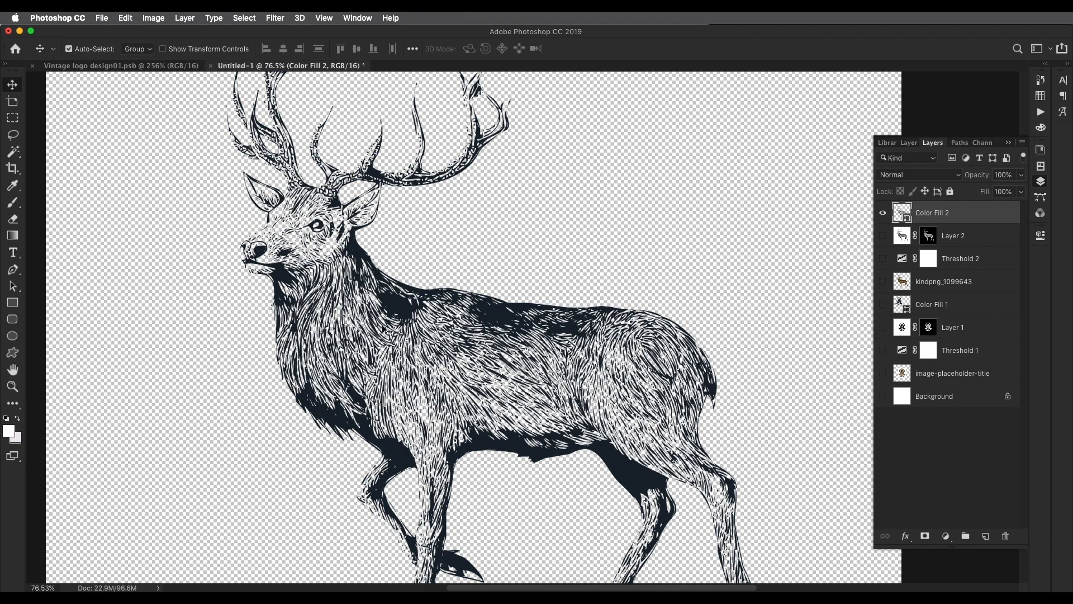
{"action": "key", "text": "super+0"}
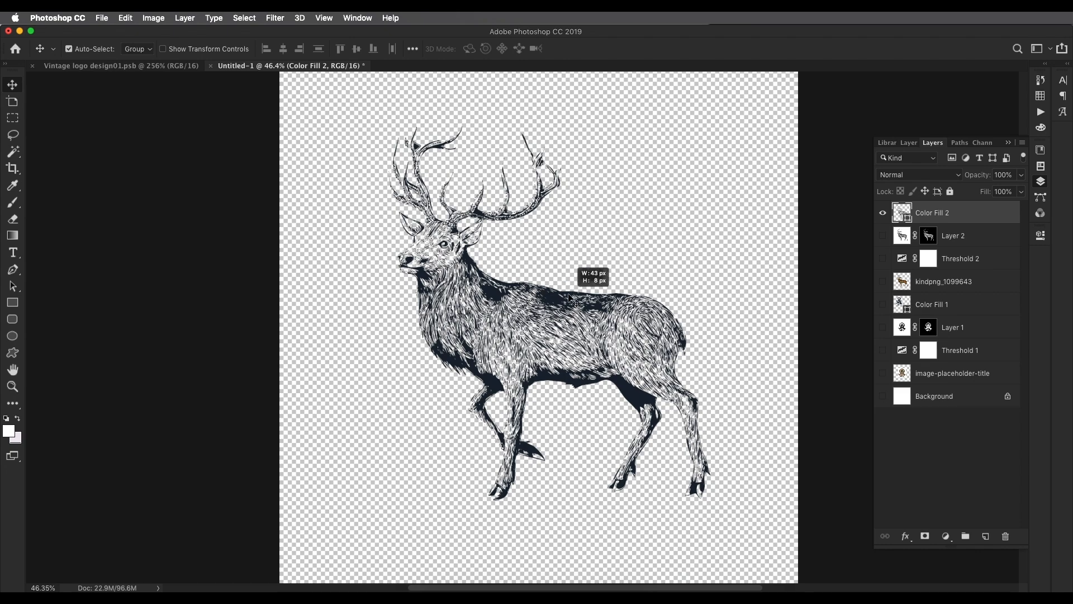
{"action": "scroll", "coordinate": [460, 246], "scroll_direction": "up", "scroll_amount": 5}
{"action": "scroll", "coordinate": [461, 246], "scroll_direction": "down", "scroll_amount": 5}
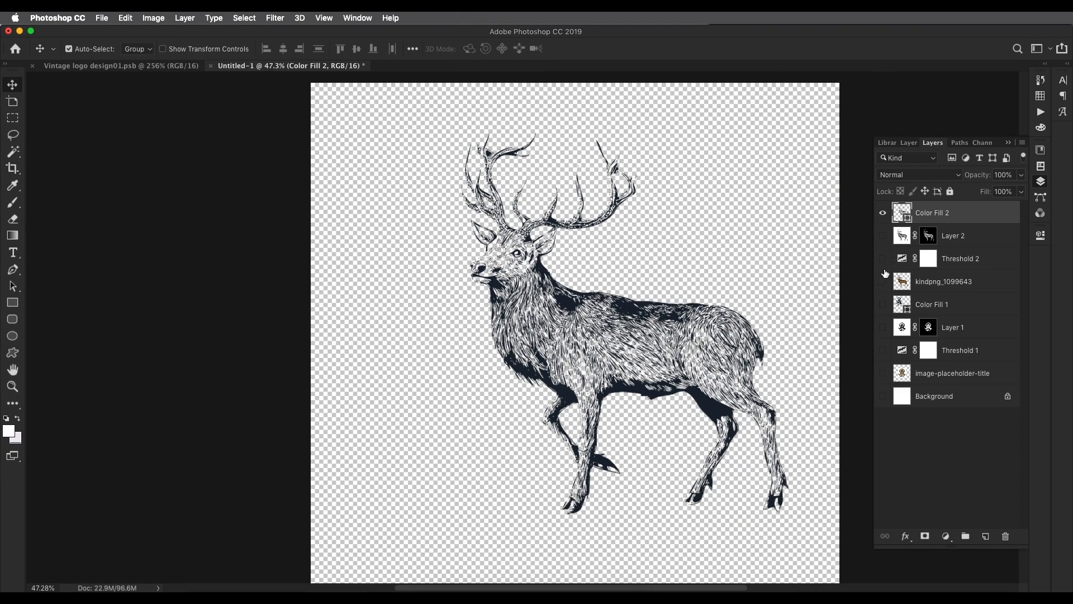
Show Color Fill 1, scale the diving helmet to about 58.5%, and place it in the canvas's upper-left area
{"action": "left_click", "coordinate": [883, 306]}
{"action": "left_click_drag", "start_coordinate": [479, 222], "coordinate": [449, 204]}
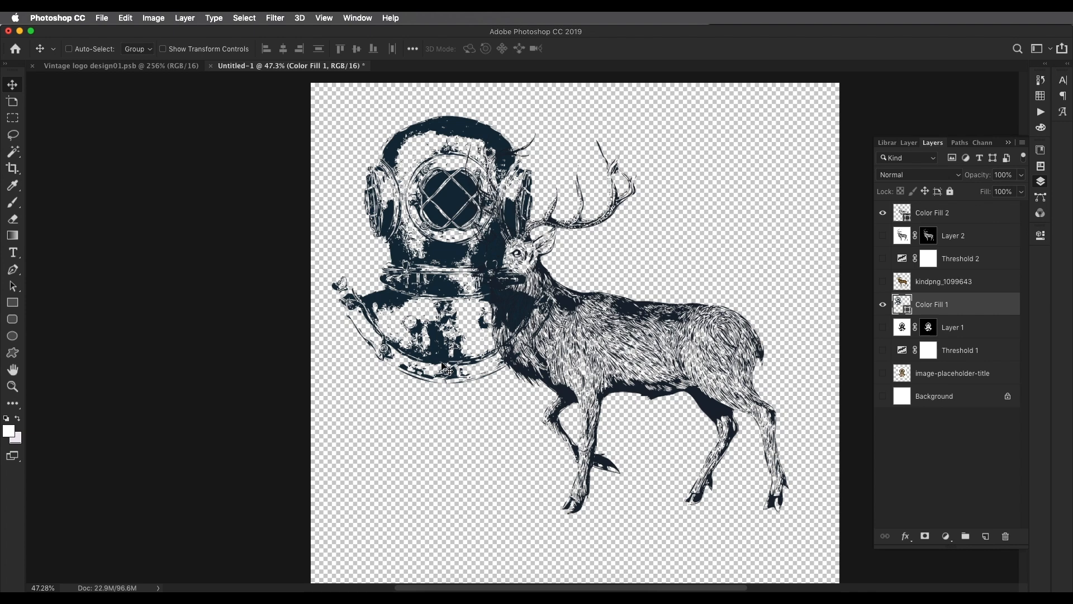
{"action": "key", "text": "super+t"}
{"action": "left_click_drag", "start_coordinate": [449, 382], "coordinate": [412, 172]}
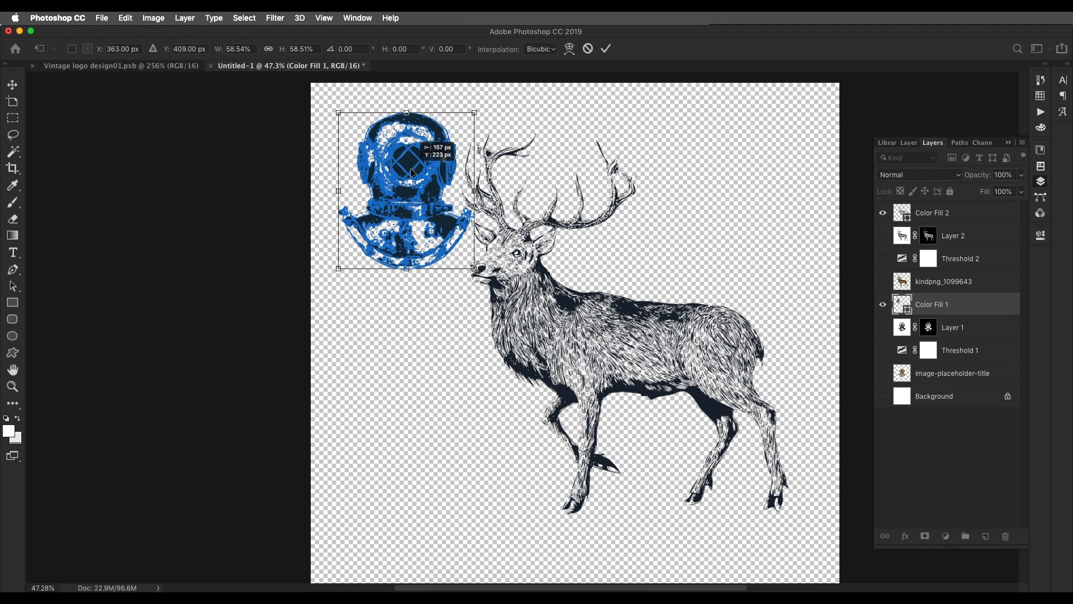
{"action": "key", "text": "Return"}
Scale the deer illustration to about 51% and place it beside the diving helmet near the canvas's upper edge
{"action": "mouse_move", "coordinate": [560, 306]}
{"action": "left_mouse_down"}
{"action": "mouse_move", "coordinate": [581, 292]}
{"action": "mouse_move", "coordinate": [573, 298]}
{"action": "left_mouse_up"}
{"action": "key", "text": "super+t"}
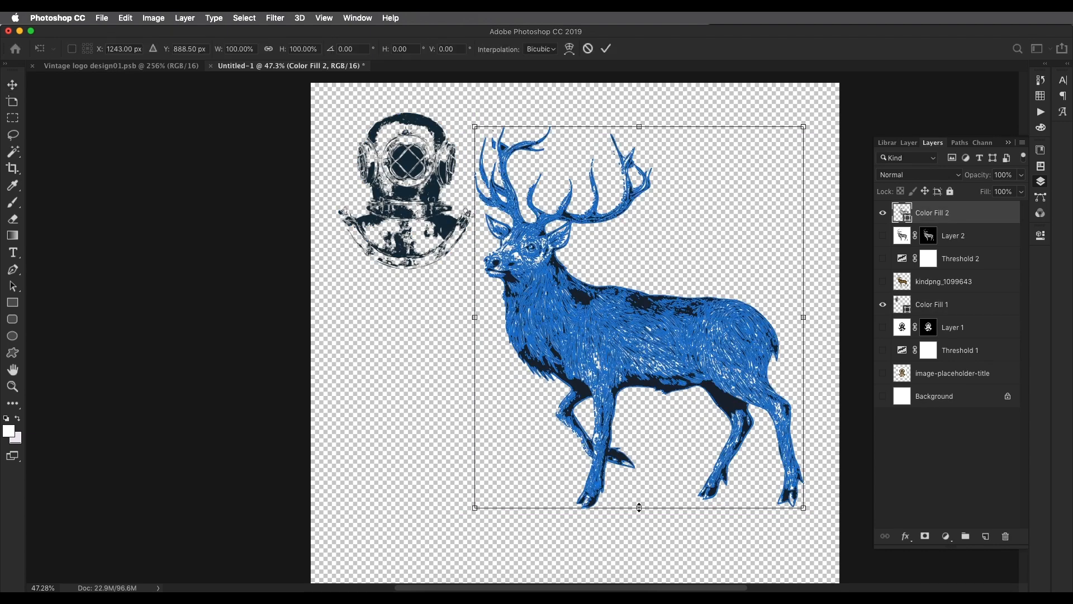
{"action": "left_click_drag", "start_coordinate": [637, 483], "coordinate": [639, 321]}
{"action": "left_click_drag", "start_coordinate": [609, 224], "coordinate": [557, 179]}
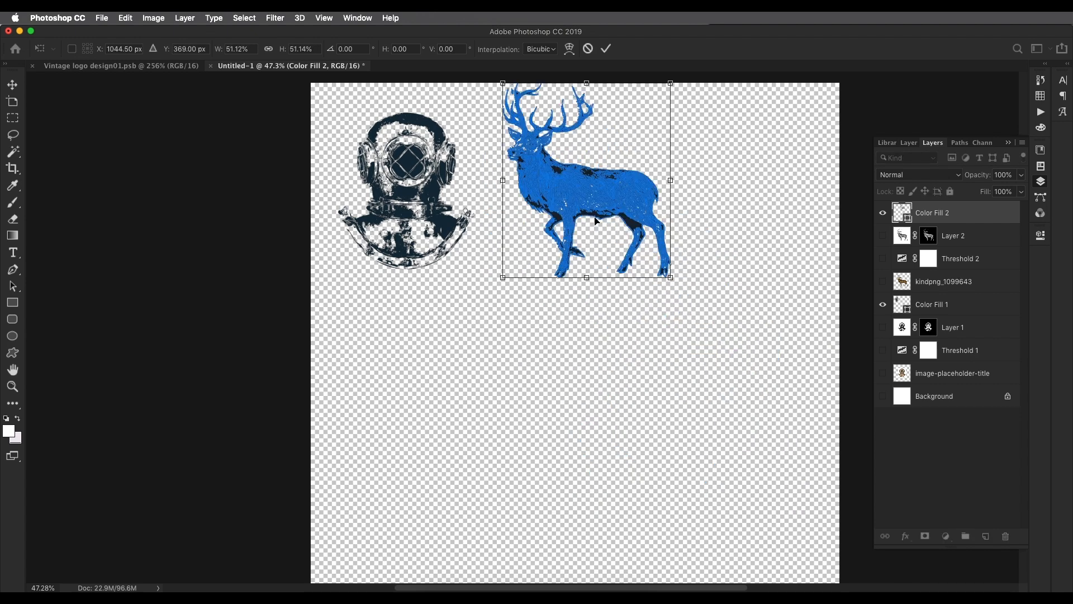
{"action": "key", "text": "Return"}
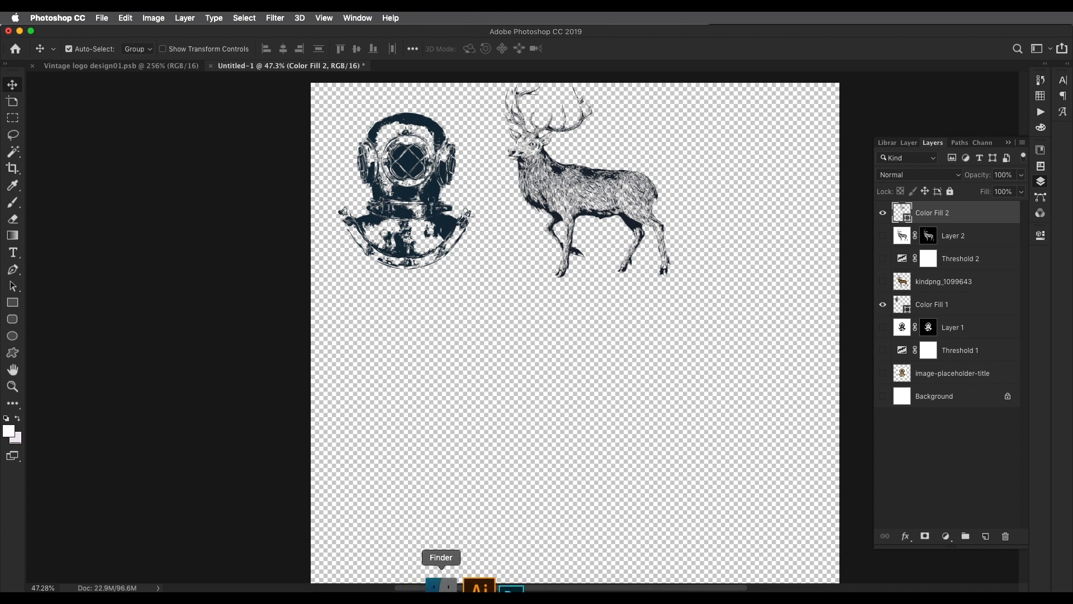
Place the car image pngfind.com-old-school-car-png-4505197.png from the Resouces Images folder in Finder into the Photoshop document at 100%
{"action": "left_click", "coordinate": [440, 583]}
{"action": "left_click", "coordinate": [966, 173]}
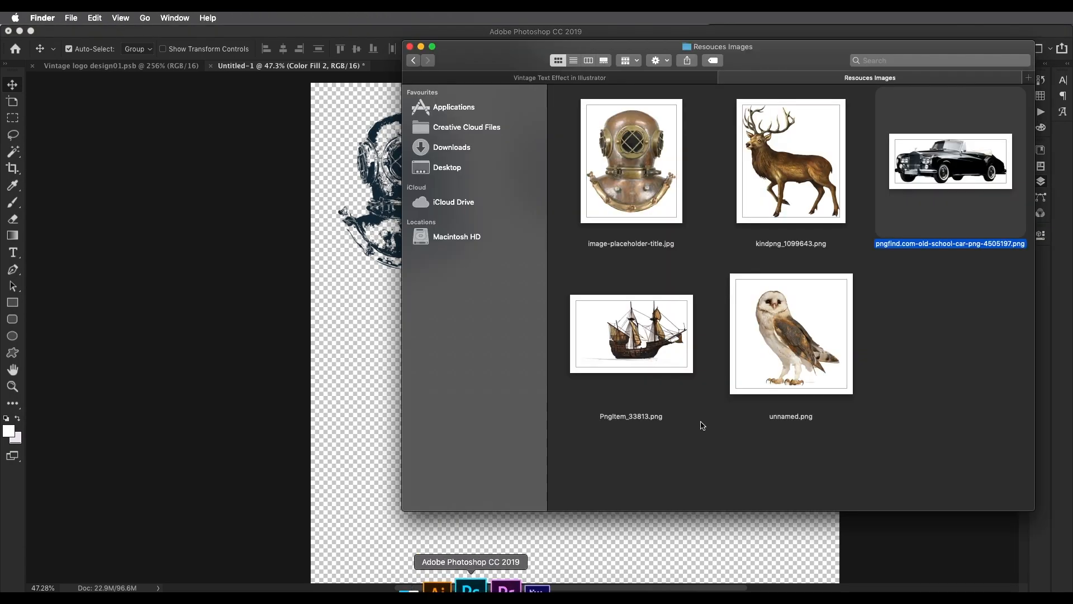
{"action": "left_click_drag", "start_coordinate": [953, 164], "coordinate": [379, 364]}
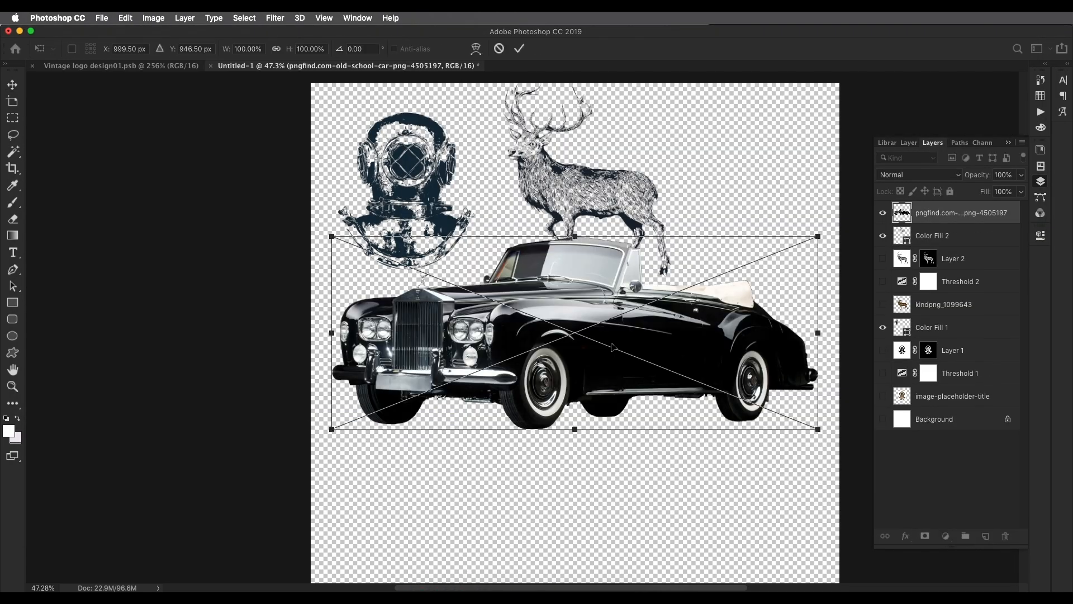
{"action": "key", "text": "Return"}
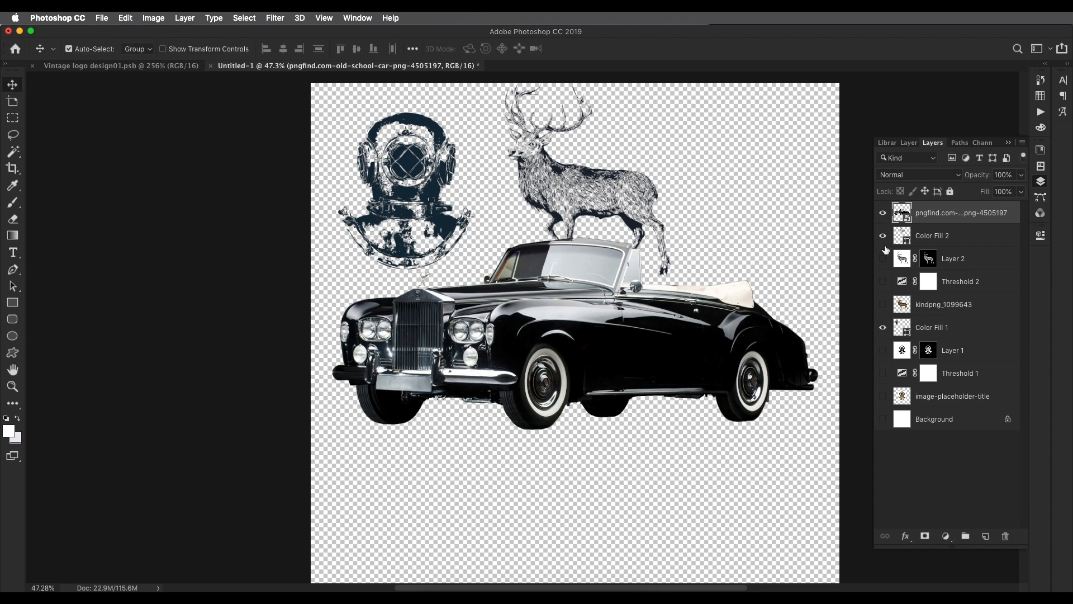
Hide Color Fill 2 and Color Fill 1, and rasterize the car layer
{"action": "left_click", "coordinate": [883, 236]}
{"action": "left_click", "coordinate": [883, 304]}
{"action": "left_click", "coordinate": [883, 328]}
{"action": "left_click", "coordinate": [883, 305]}
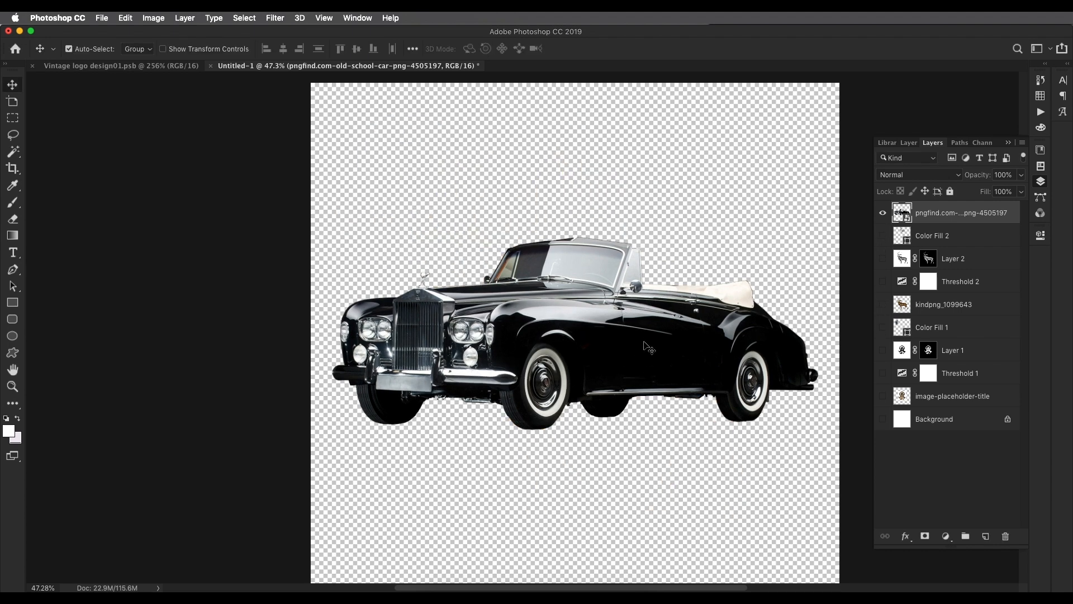
{"action": "right_click", "coordinate": [962, 220]}
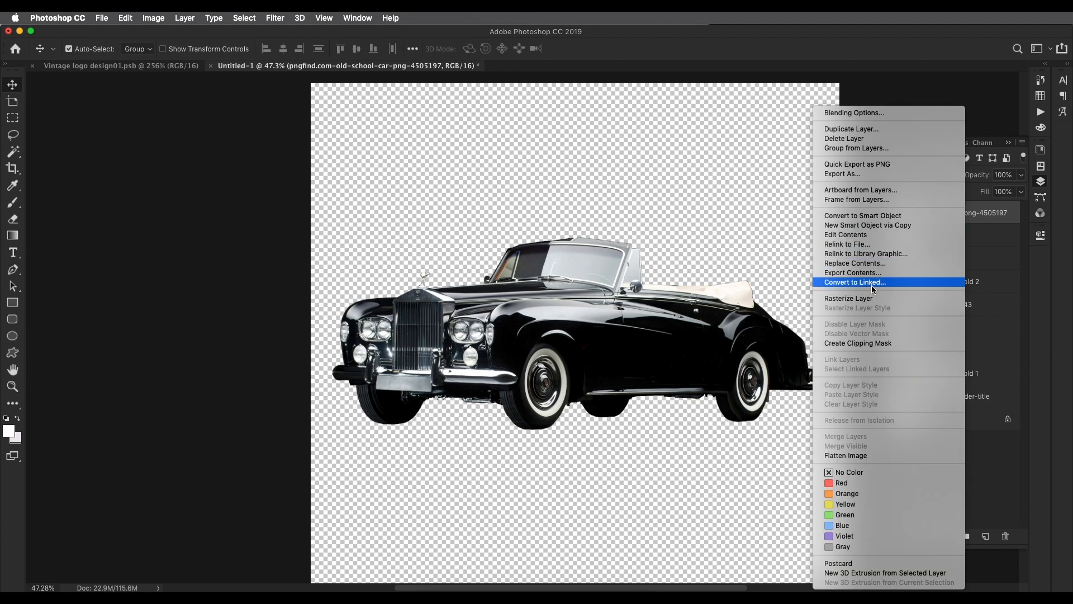
{"action": "left_click", "coordinate": [661, 284]}
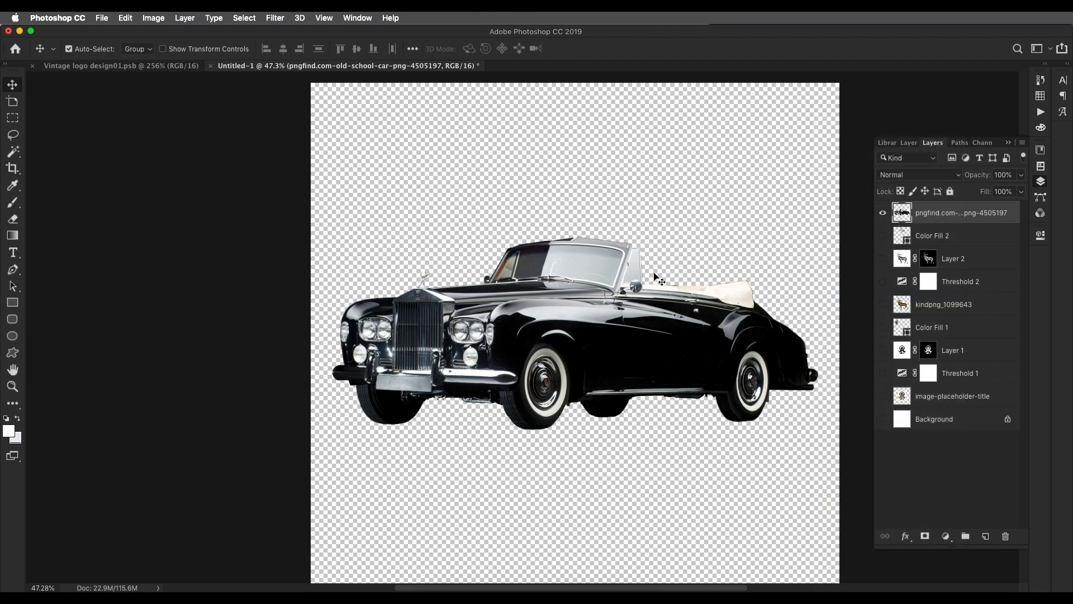
Apply Smart Sharpen to the car with amount 309%, radius 3.3 px, reduce noise 33% and Lens Blur removal
{"action": "left_click", "coordinate": [270, 19]}
{"action": "mouse_move", "coordinate": [313, 214]}
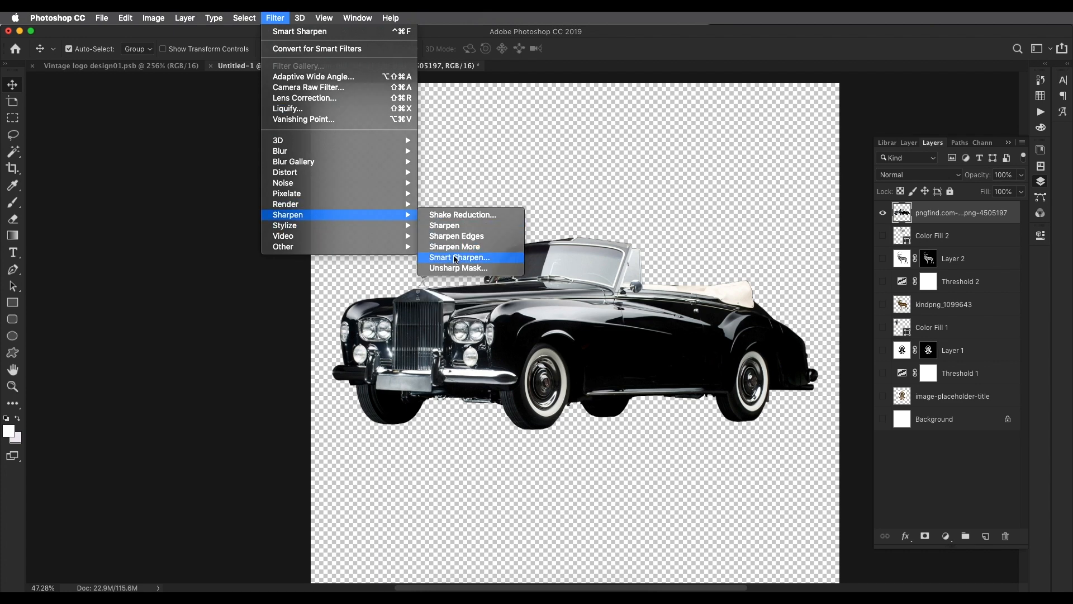
{"action": "left_click", "coordinate": [455, 257]}
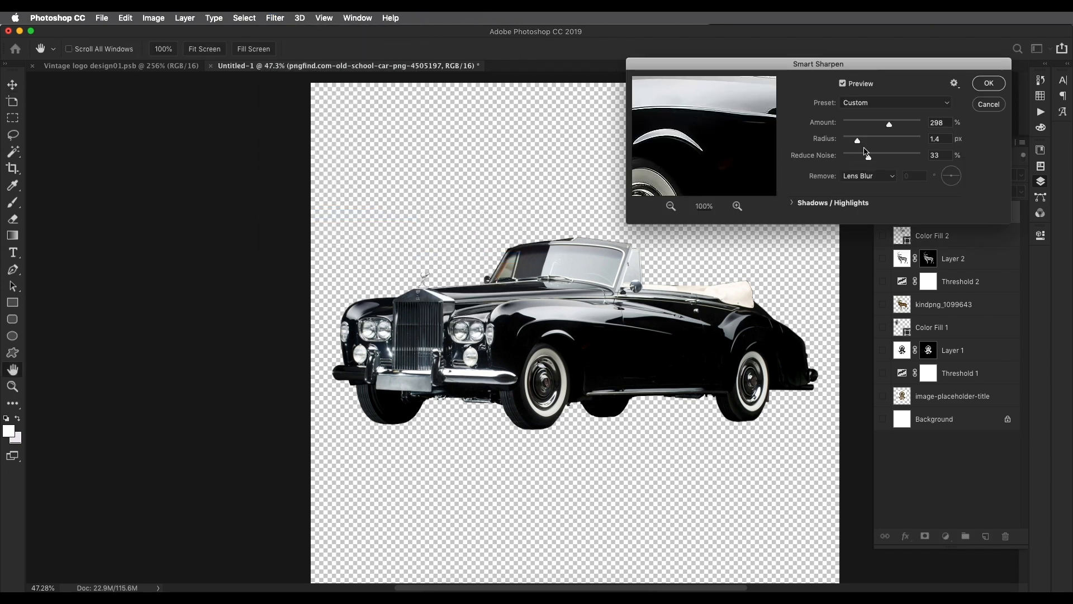
{"action": "left_click_drag", "start_coordinate": [866, 142], "coordinate": [891, 129]}
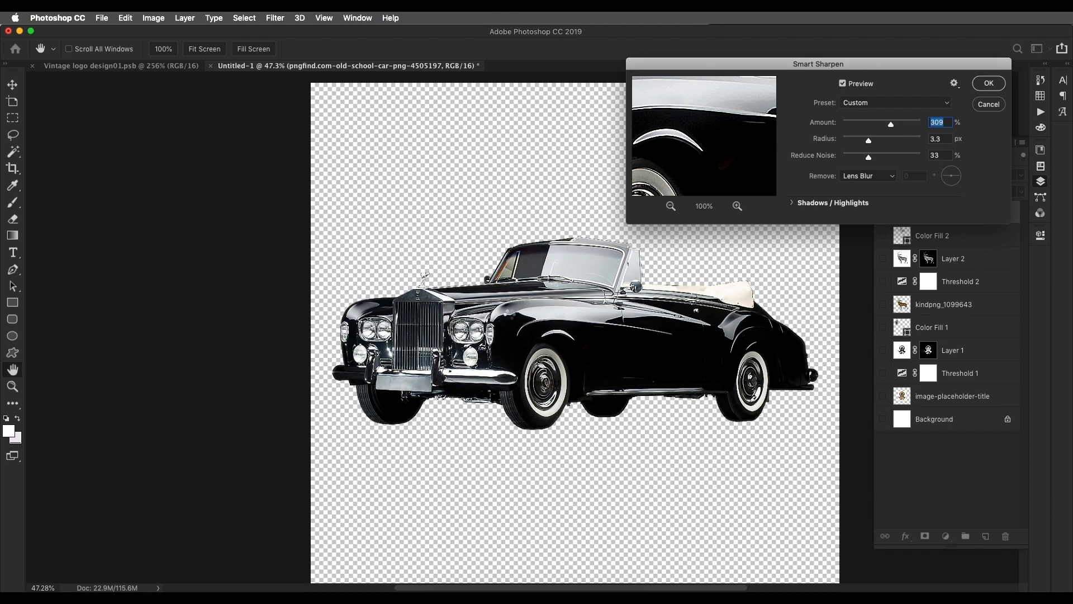
{"action": "scroll", "coordinate": [515, 316], "scroll_direction": "up", "scroll_amount": 5}
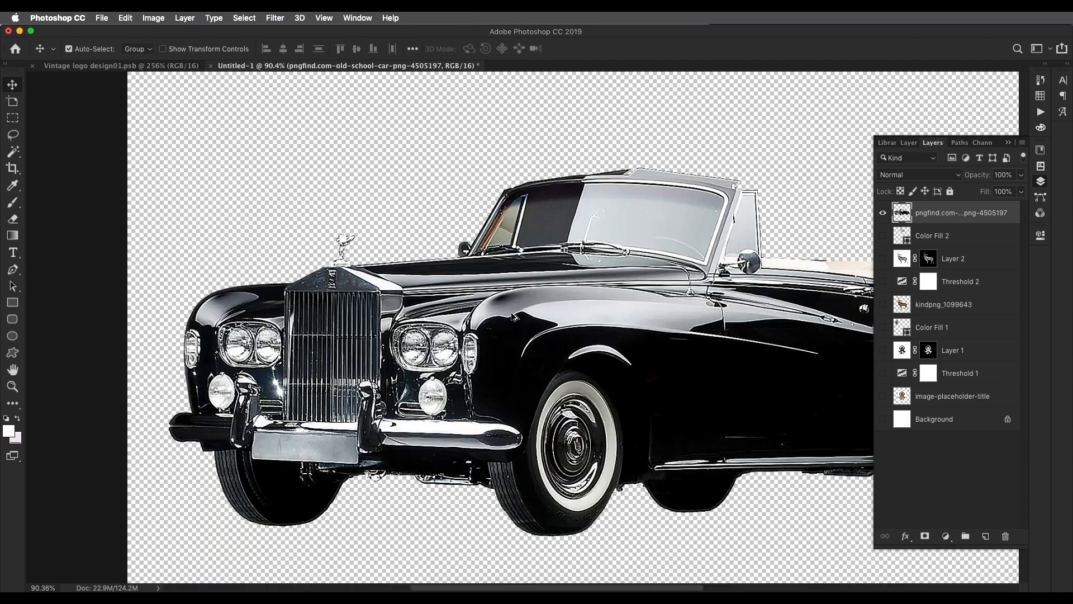
{"action": "scroll", "coordinate": [540, 328], "scroll_direction": "down", "scroll_amount": 6}
{"action": "scroll", "coordinate": [731, 317], "scroll_direction": "up", "scroll_amount": 1}
{"action": "scroll", "coordinate": [633, 294], "scroll_direction": "up", "scroll_amount": 2}
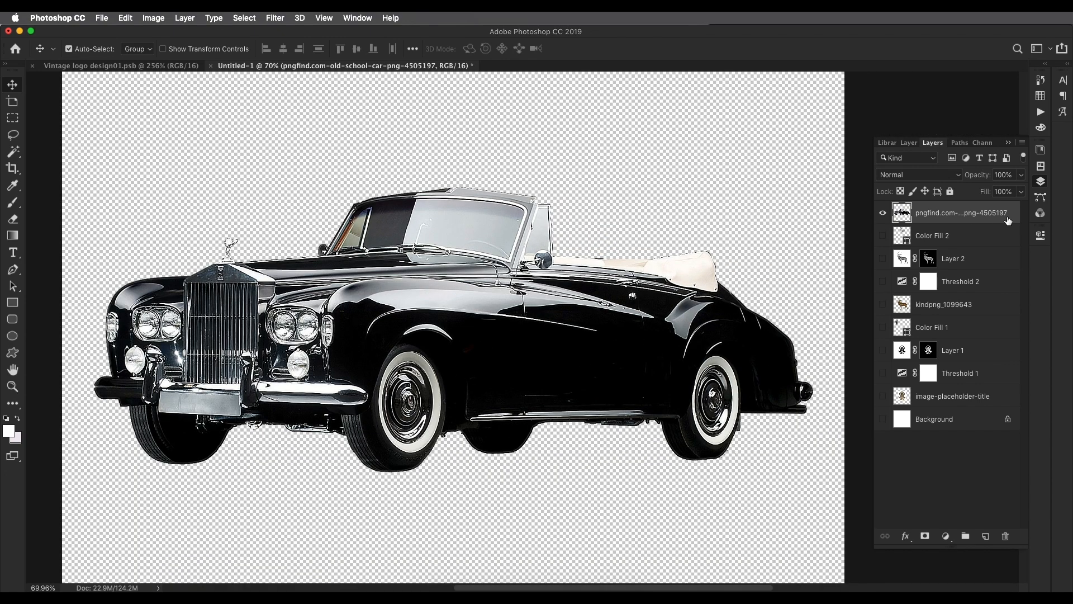
Add a Threshold adjustment layer above the car with its level at 111
{"action": "left_click", "coordinate": [945, 537]}
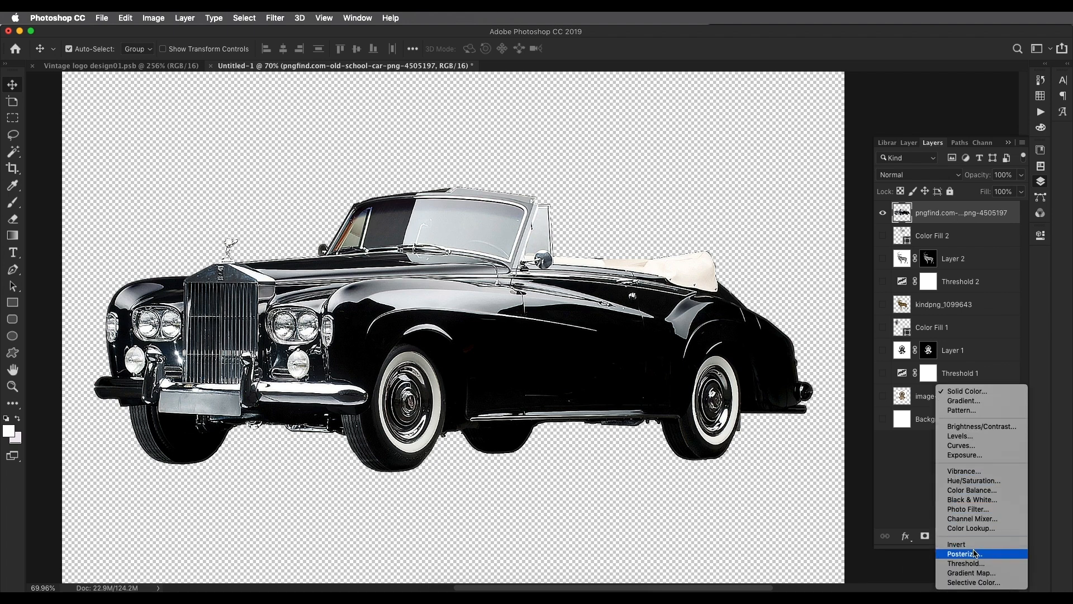
{"action": "left_click", "coordinate": [966, 563]}
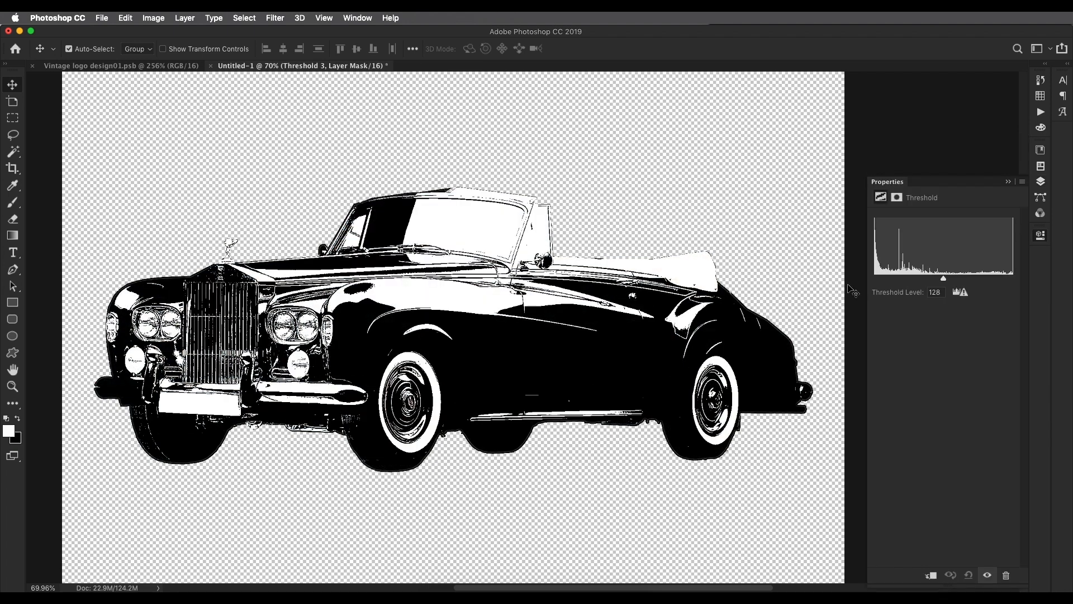
{"action": "mouse_move", "coordinate": [943, 282]}
{"action": "left_mouse_down"}
{"action": "mouse_move", "coordinate": [914, 279]}
{"action": "mouse_move", "coordinate": [935, 279]}
{"action": "left_mouse_up"}
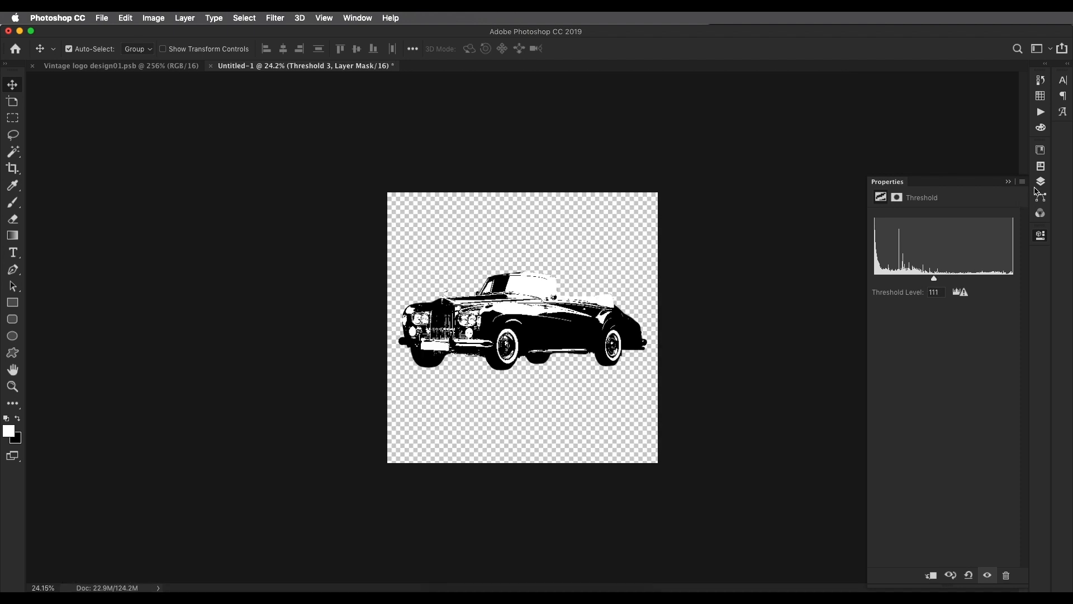
Show the white Background layer and set the car's Threshold level to 138
{"action": "left_click", "coordinate": [1039, 184]}
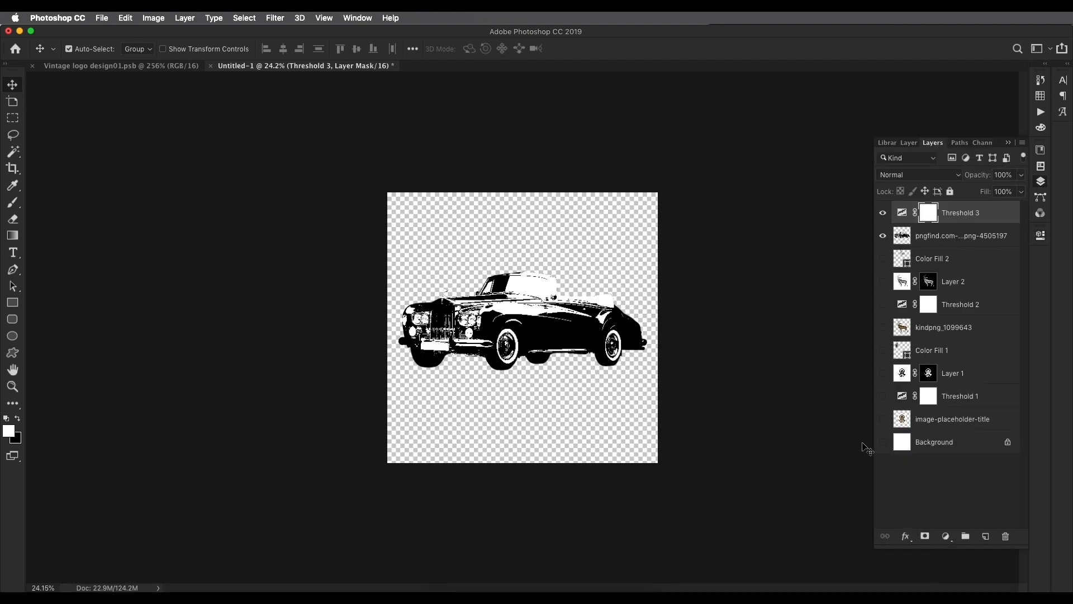
{"action": "left_click", "coordinate": [884, 443]}
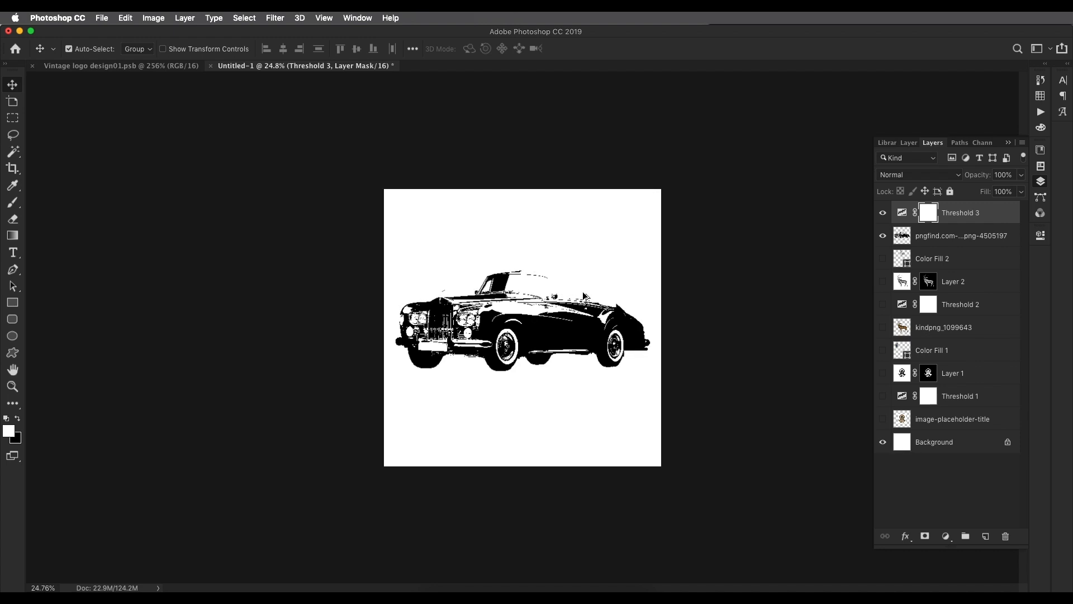
{"action": "scroll", "coordinate": [584, 294], "scroll_direction": "up", "scroll_amount": 2}
{"action": "left_click", "coordinate": [899, 216]}
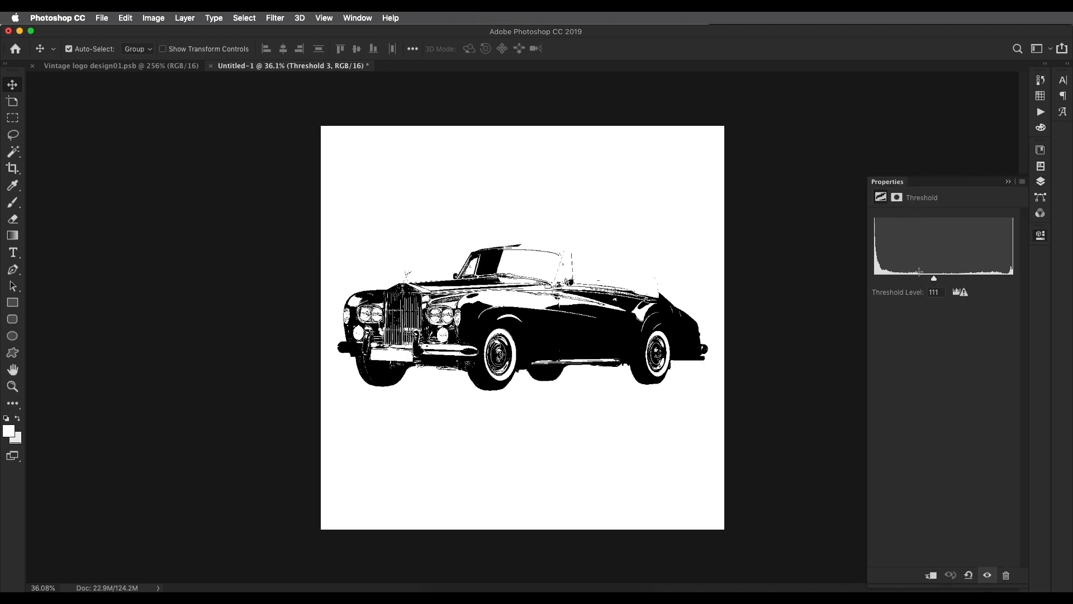
{"action": "mouse_move", "coordinate": [936, 280]}
{"action": "left_mouse_down"}
{"action": "mouse_move", "coordinate": [917, 281]}
{"action": "mouse_move", "coordinate": [951, 281]}
{"action": "left_mouse_up"}
{"action": "scroll", "coordinate": [638, 299], "scroll_direction": "up", "scroll_amount": 3}
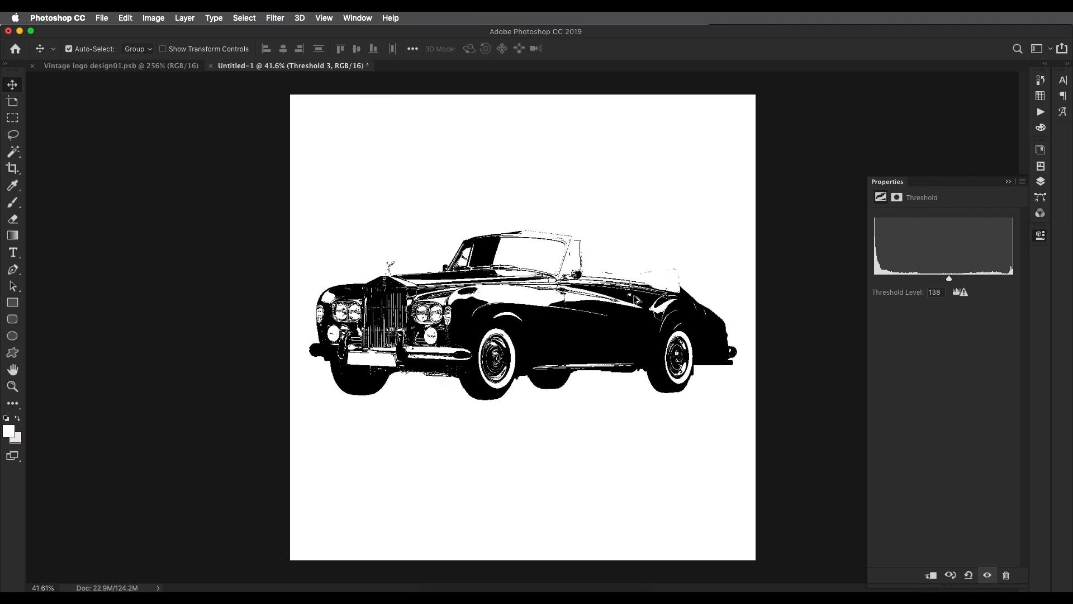
Start another Smart Sharpen on the car layer and examine its effect on the grille and headlights
{"action": "left_click", "coordinate": [1037, 182]}
{"action": "left_click", "coordinate": [931, 238]}
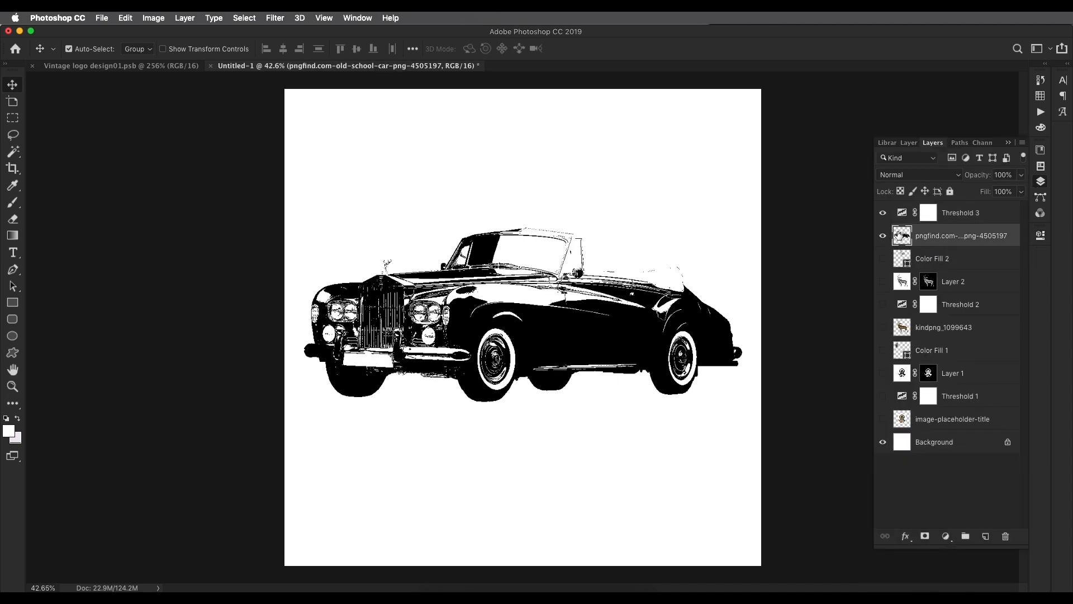
{"action": "left_click", "coordinate": [275, 18]}
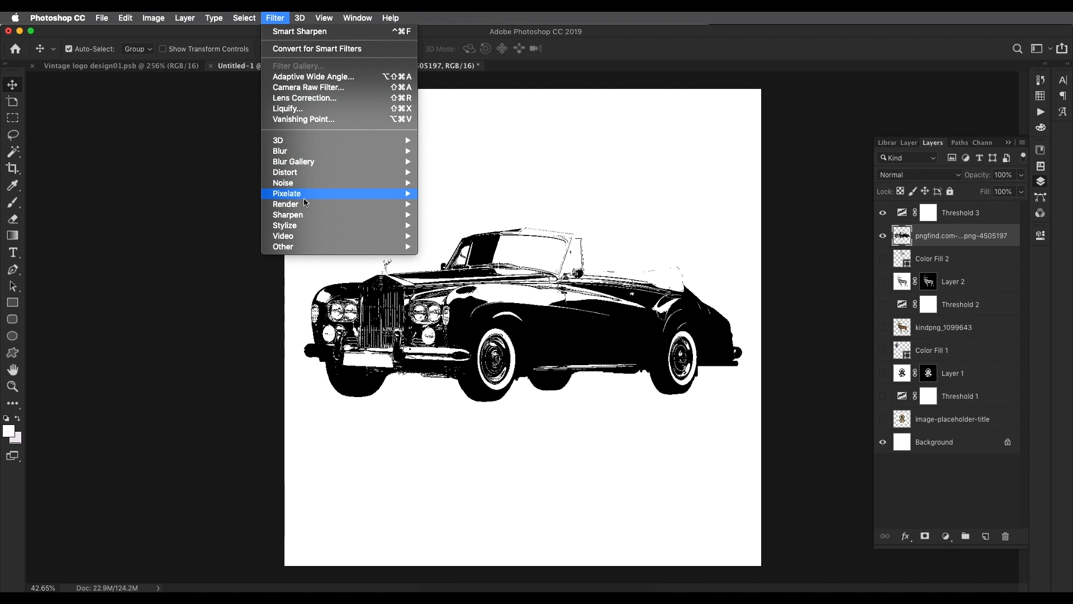
{"action": "mouse_move", "coordinate": [307, 215]}
{"action": "left_click", "coordinate": [459, 257]}
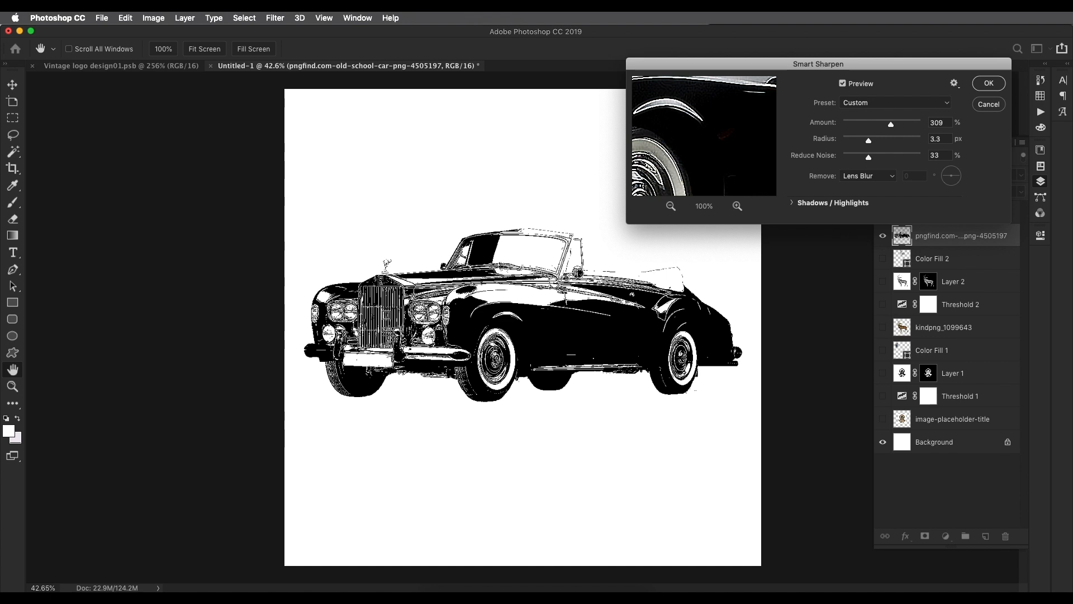
{"action": "scroll", "coordinate": [427, 309], "scroll_direction": "up", "scroll_amount": 1}
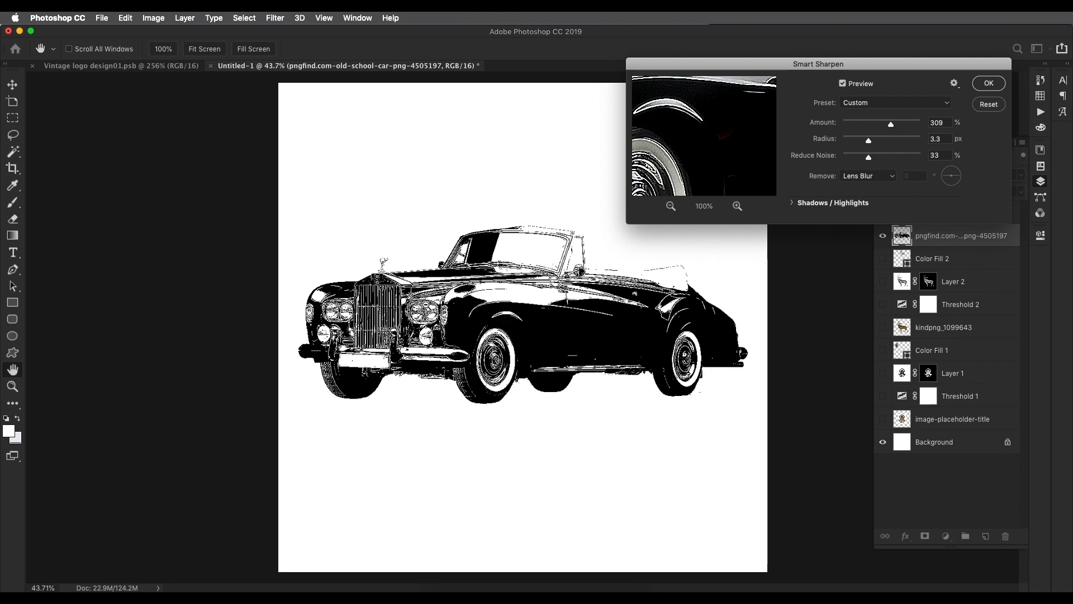
{"action": "scroll", "coordinate": [425, 305], "scroll_direction": "up", "scroll_amount": 5}
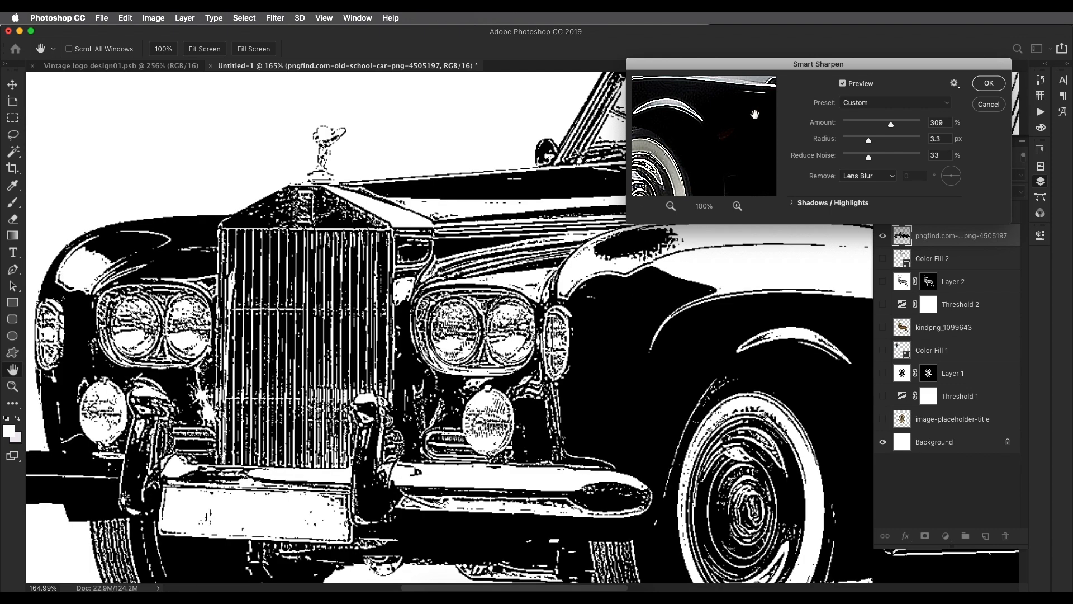
Compare the sharpening preview, then apply the second Smart Sharpen to the car with amount 309%, radius 12.5 px and reduce noise 33%
{"action": "left_click", "coordinate": [843, 84]}
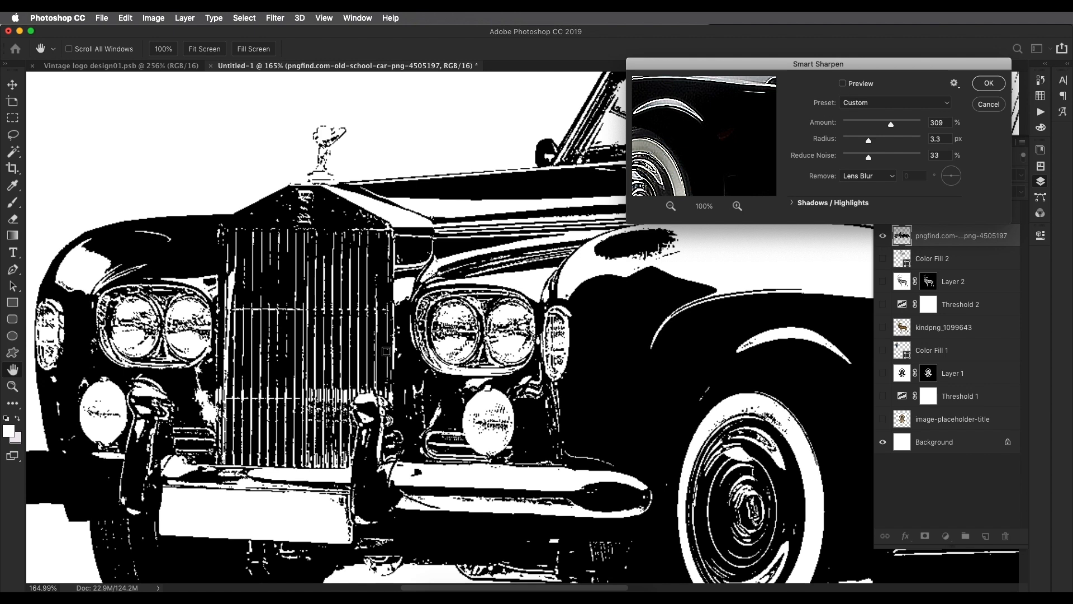
{"action": "left_click", "coordinate": [843, 84]}
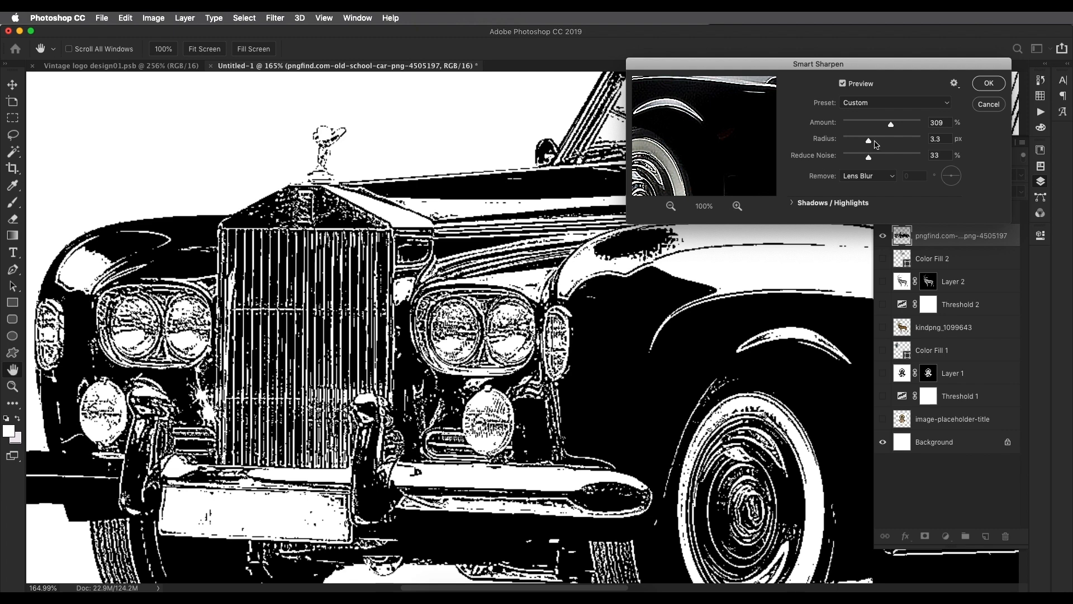
{"action": "left_click_drag", "start_coordinate": [865, 141], "coordinate": [860, 141]}
{"action": "left_click_drag", "start_coordinate": [861, 142], "coordinate": [892, 145]}
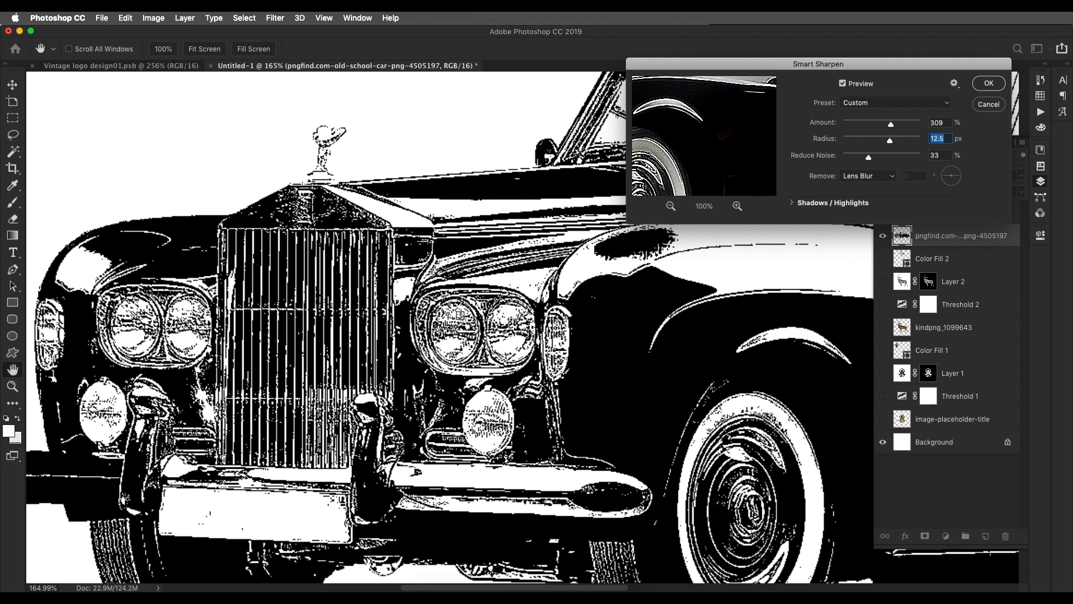
{"action": "scroll", "coordinate": [512, 338], "scroll_direction": "down", "scroll_amount": 5}
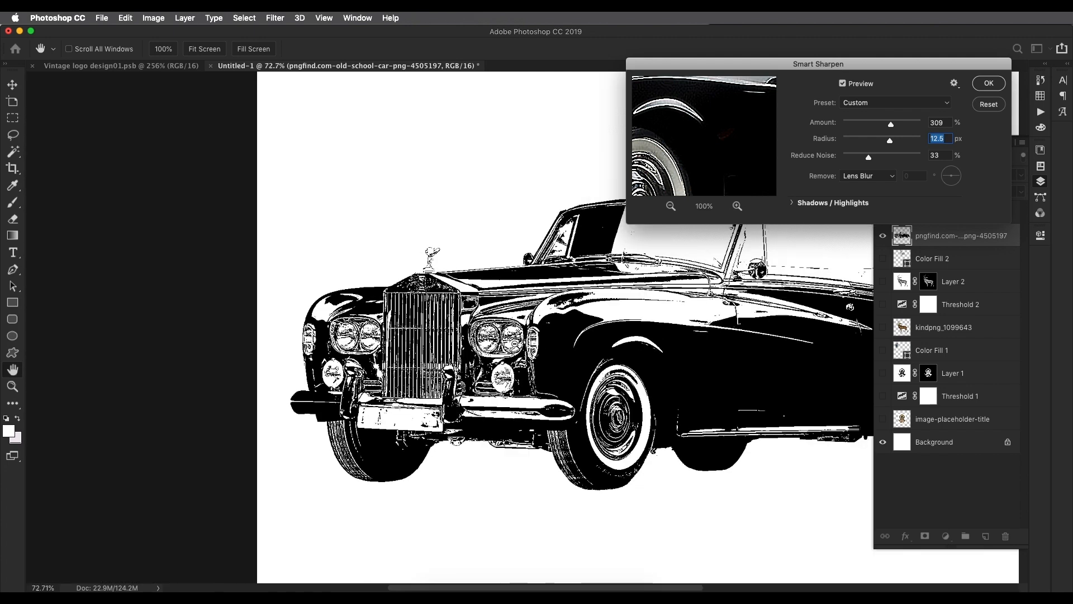
{"action": "scroll", "coordinate": [515, 345], "scroll_direction": "down", "scroll_amount": 3}
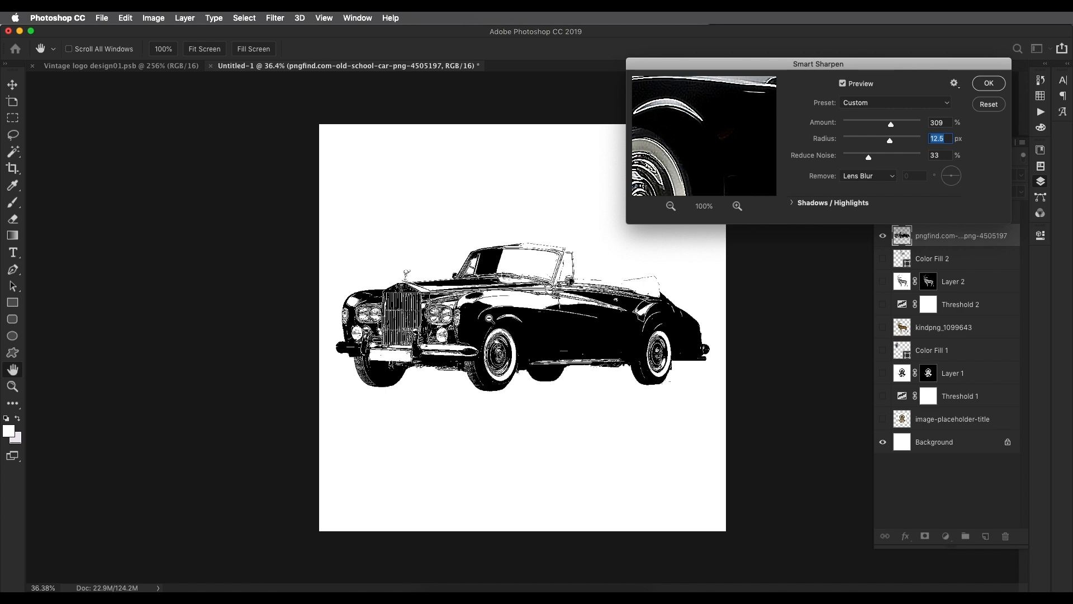
{"action": "scroll", "coordinate": [491, 319], "scroll_direction": "up", "scroll_amount": 1}
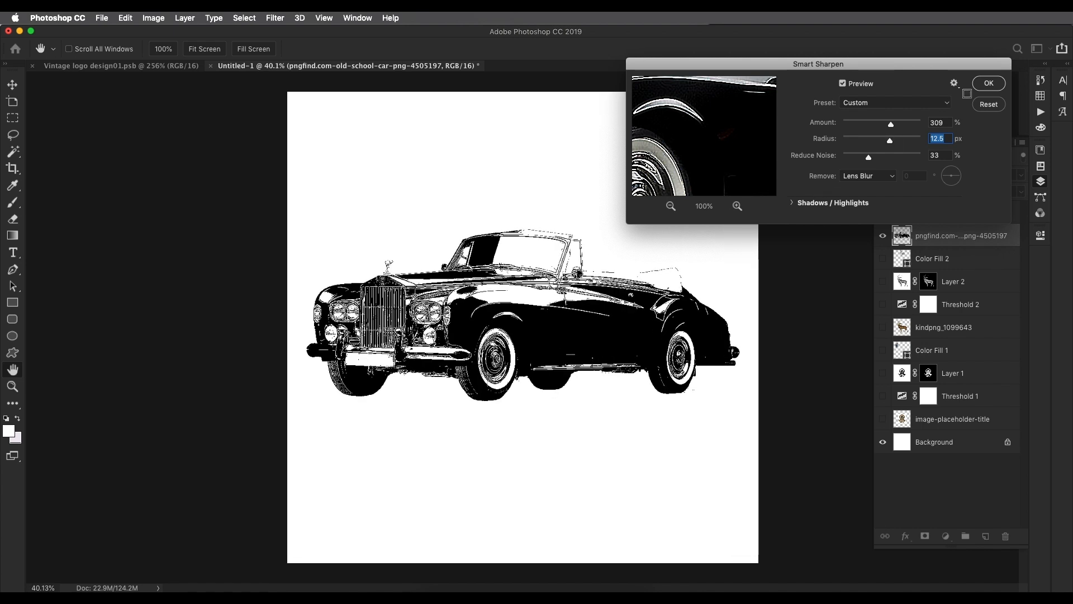
{"action": "scroll", "coordinate": [523, 327], "scroll_direction": "up", "scroll_amount": 2}
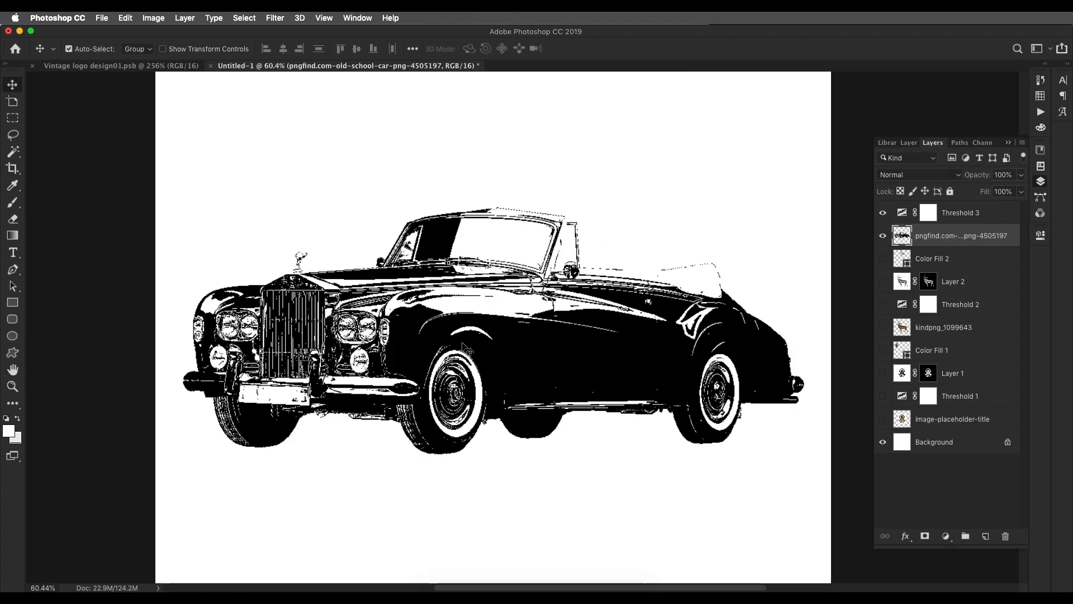
{"action": "scroll", "coordinate": [464, 347], "scroll_direction": "down", "scroll_amount": 1}
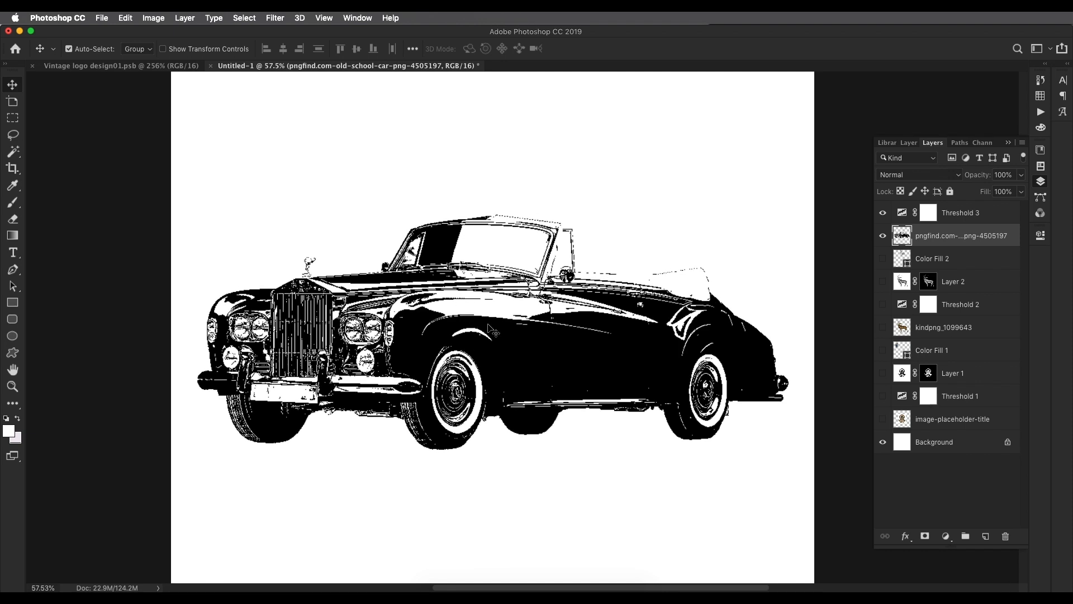
Stamp the visible layers into a merged car layer above the car's Threshold adjustment and hide all the layers beneath it
{"action": "left_click", "coordinate": [1008, 215]}
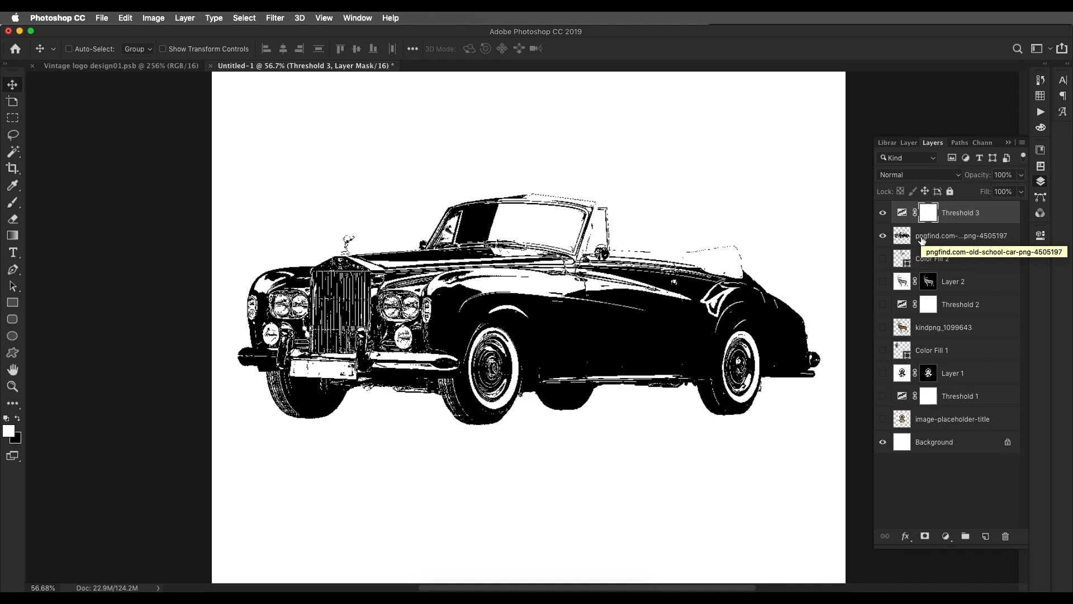
{"action": "key", "text": "super+alt+shift+e"}
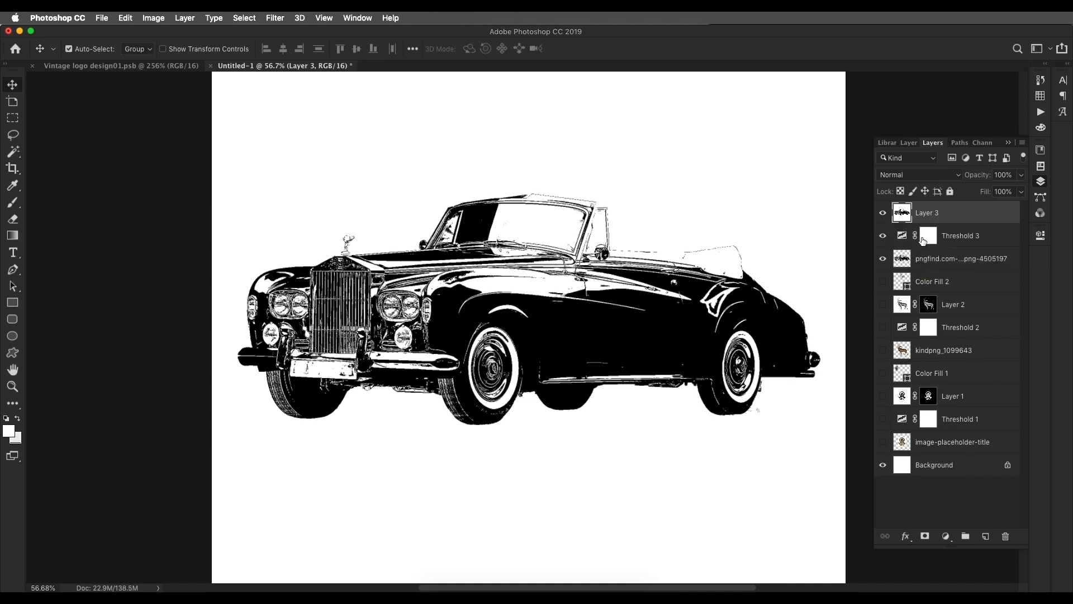
{"action": "left_click", "coordinate": [883, 236]}
{"action": "left_click", "coordinate": [882, 465]}
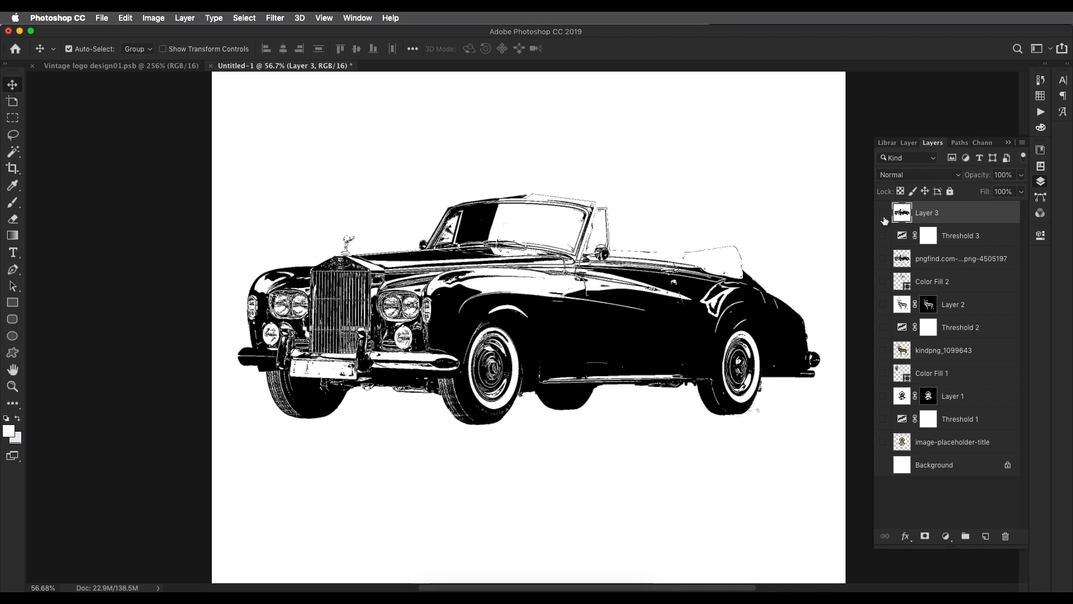
{"action": "scroll", "coordinate": [516, 280], "scroll_direction": "down", "scroll_amount": 5}
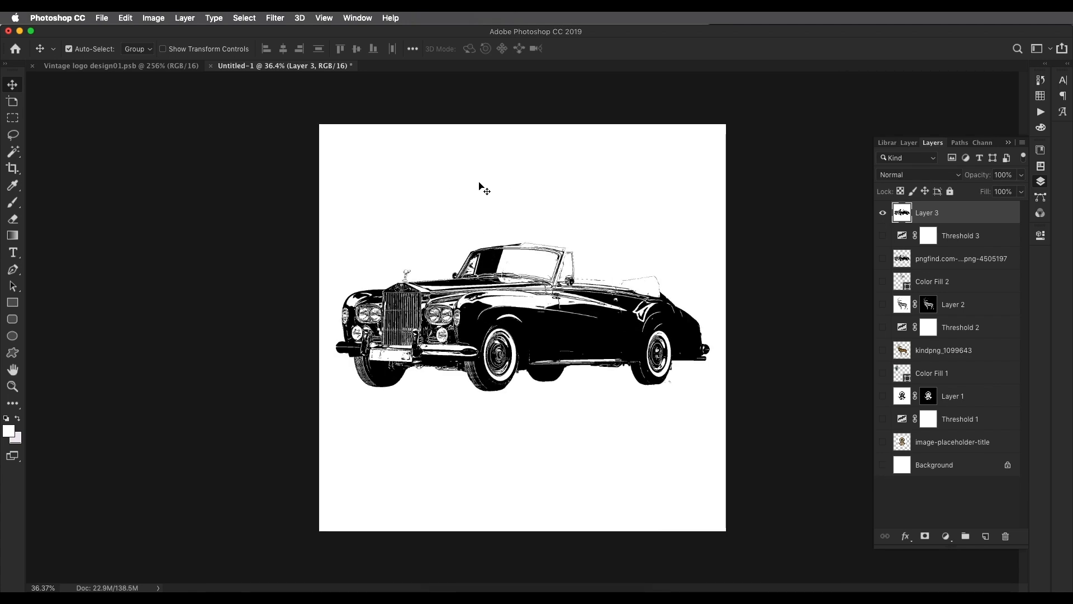
Select the merged car layer's shadows with Color Range at maximum fuzziness and mask the layer with that selection
{"action": "left_click", "coordinate": [252, 18]}
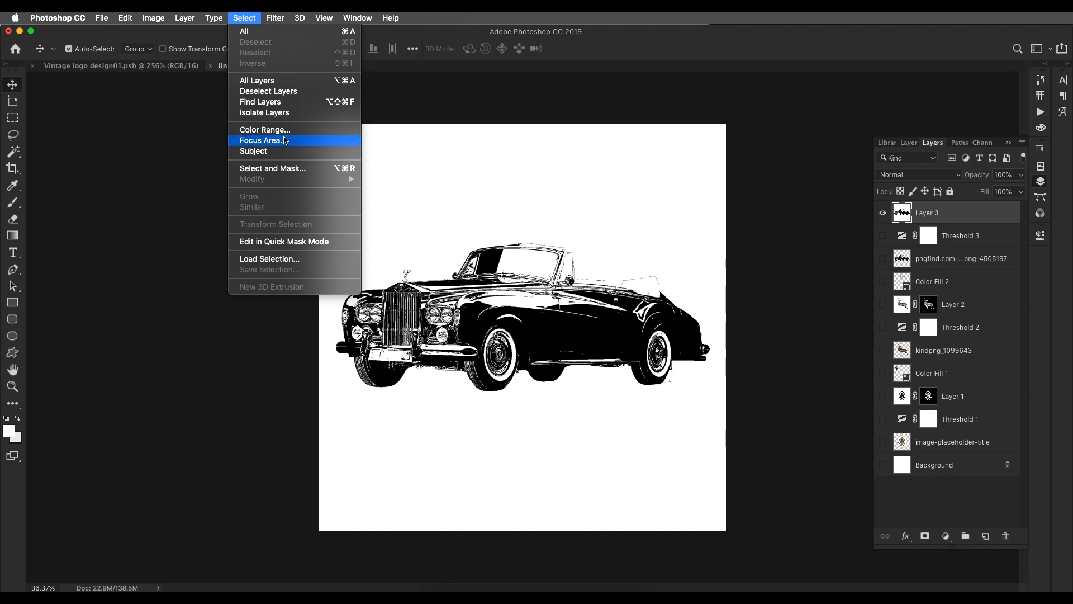
{"action": "left_click", "coordinate": [296, 136]}
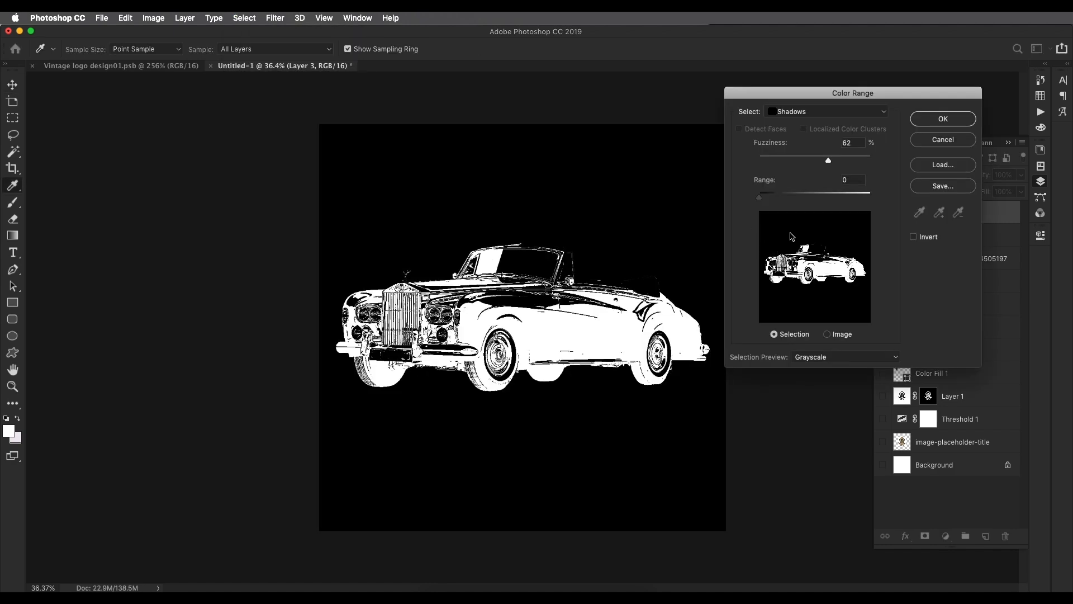
{"action": "left_click_drag", "start_coordinate": [829, 160], "coordinate": [886, 164]}
{"action": "left_click", "coordinate": [942, 119]}
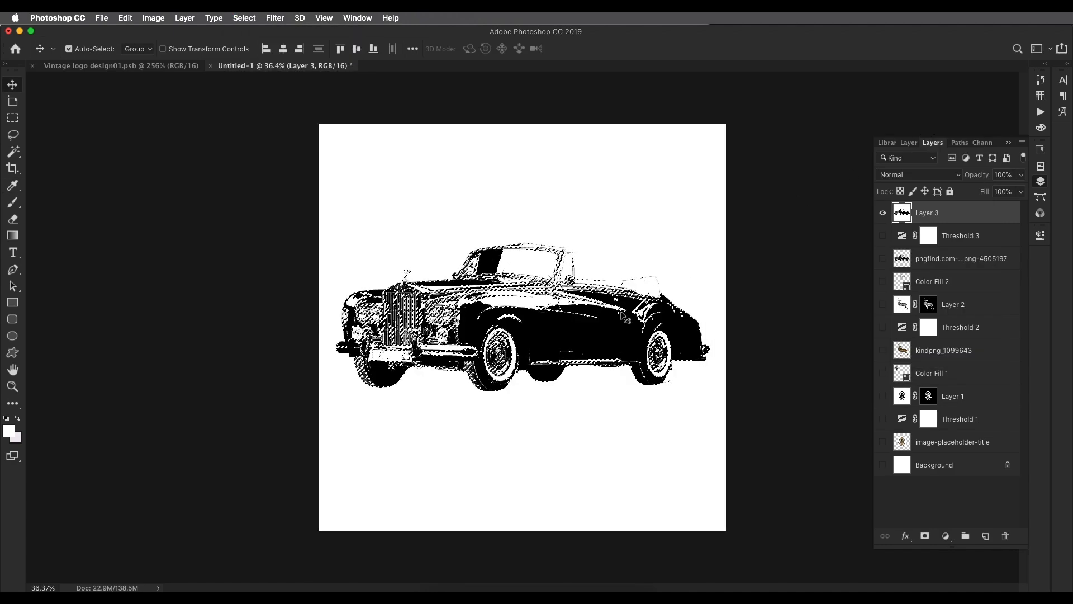
{"action": "left_click", "coordinate": [925, 536]}
Load the car layer's mask as a selection over a new empty layer and bring up the selection's commands with the Rectangular Marquee tool
{"action": "left_click", "coordinate": [930, 218], "text": "super"}
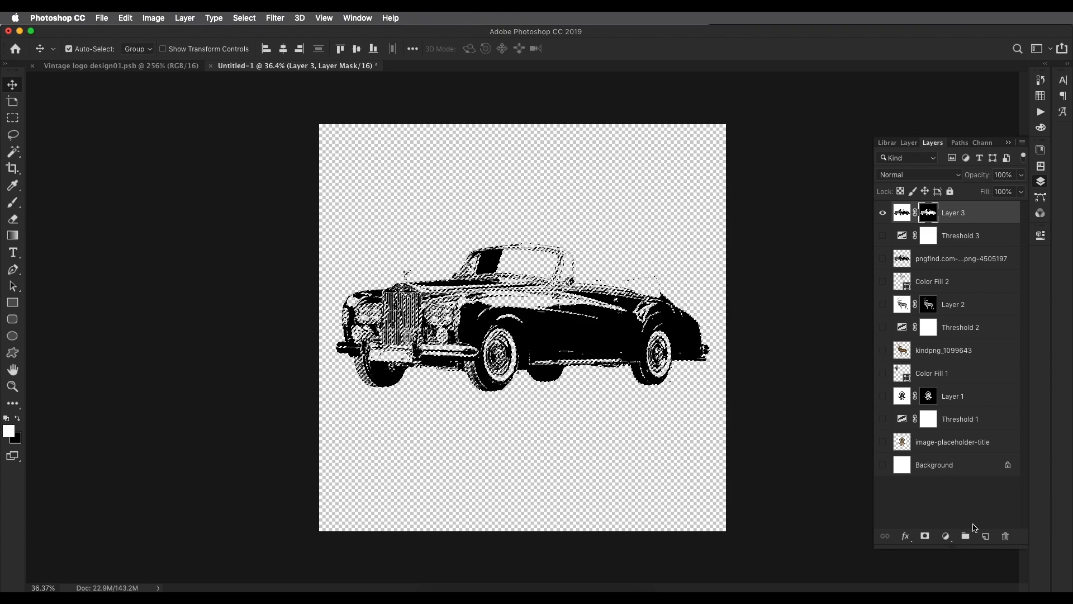
{"action": "left_click", "coordinate": [986, 536]}
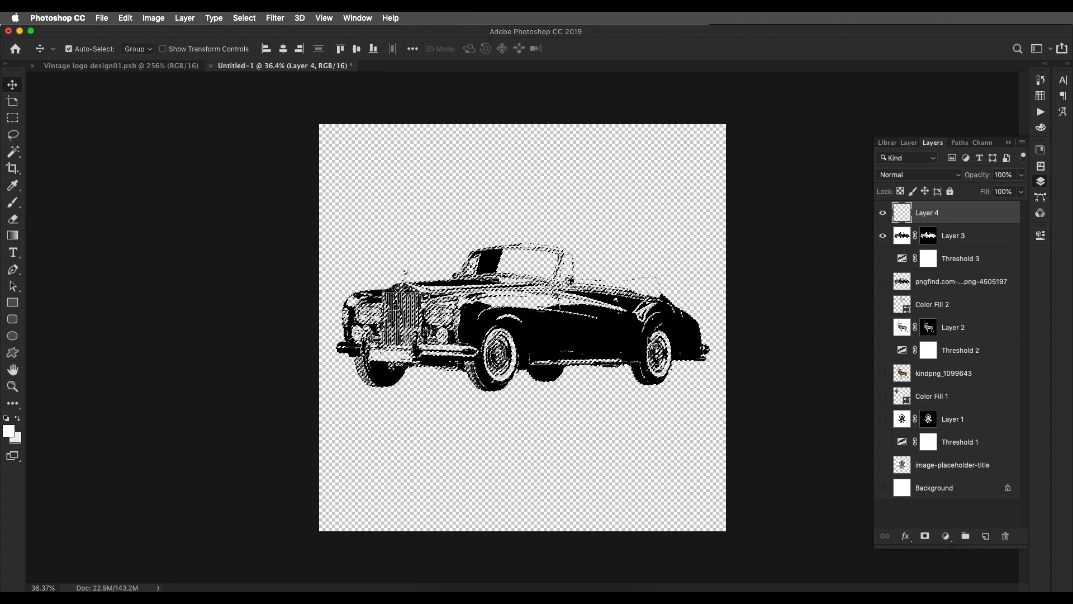
{"action": "left_click", "coordinate": [12, 118]}
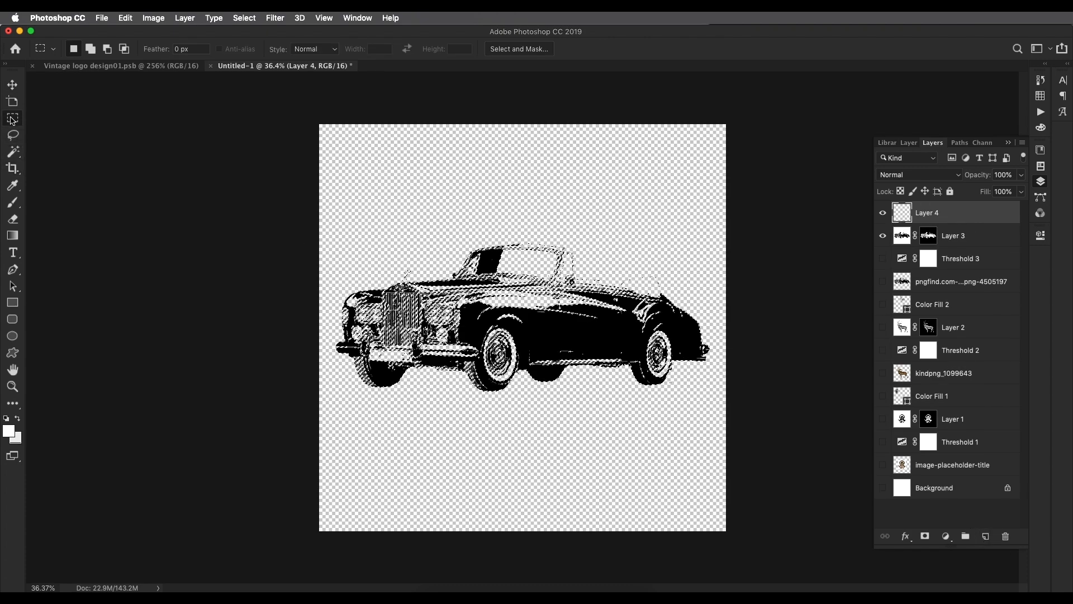
{"action": "right_click", "coordinate": [499, 320]}
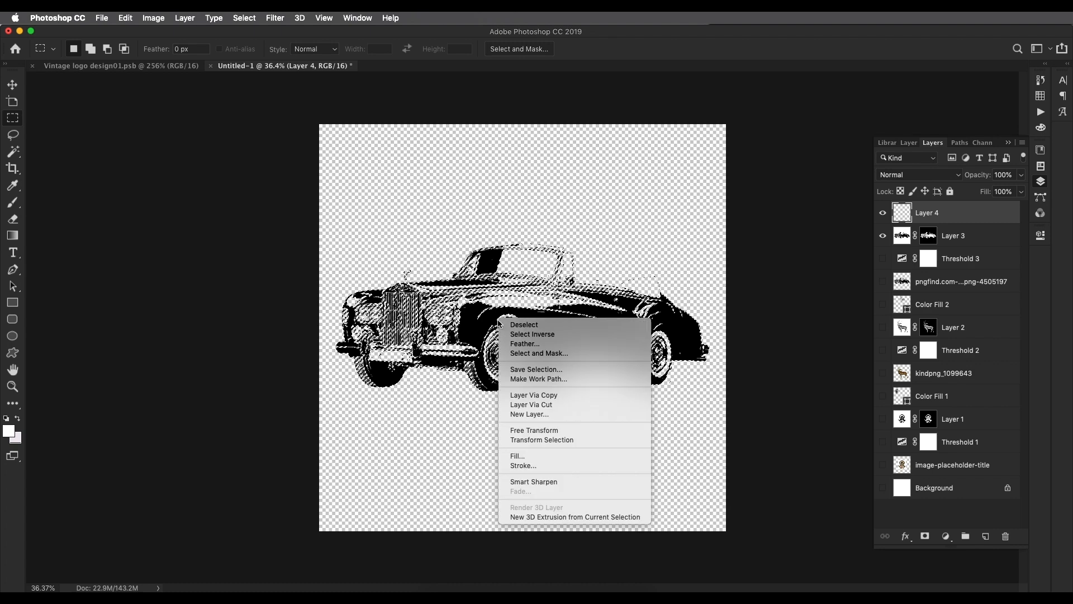
Convert the car selection to a work path with 2.0 px tolerance and fill it with a near-black blue Solid Color layer
{"action": "left_click", "coordinate": [530, 379]}
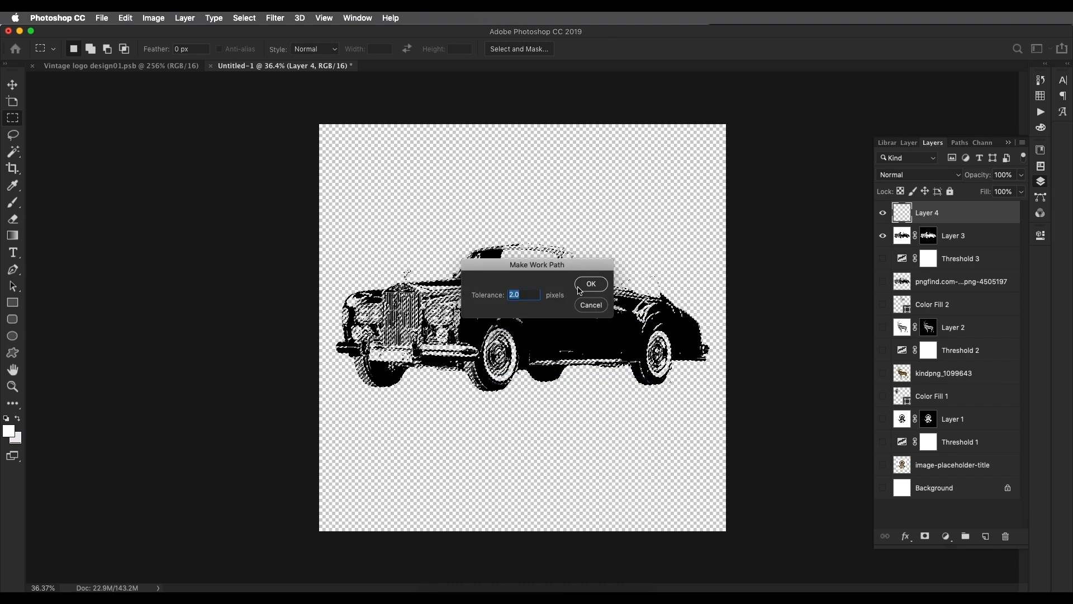
{"action": "key", "text": "Return"}
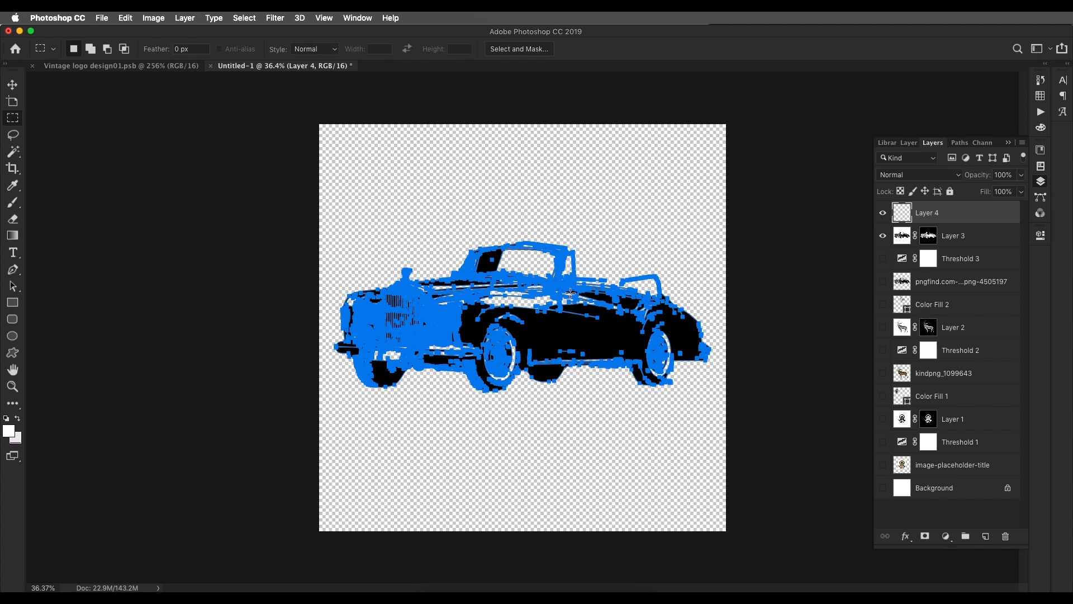
{"action": "left_click", "coordinate": [951, 538]}
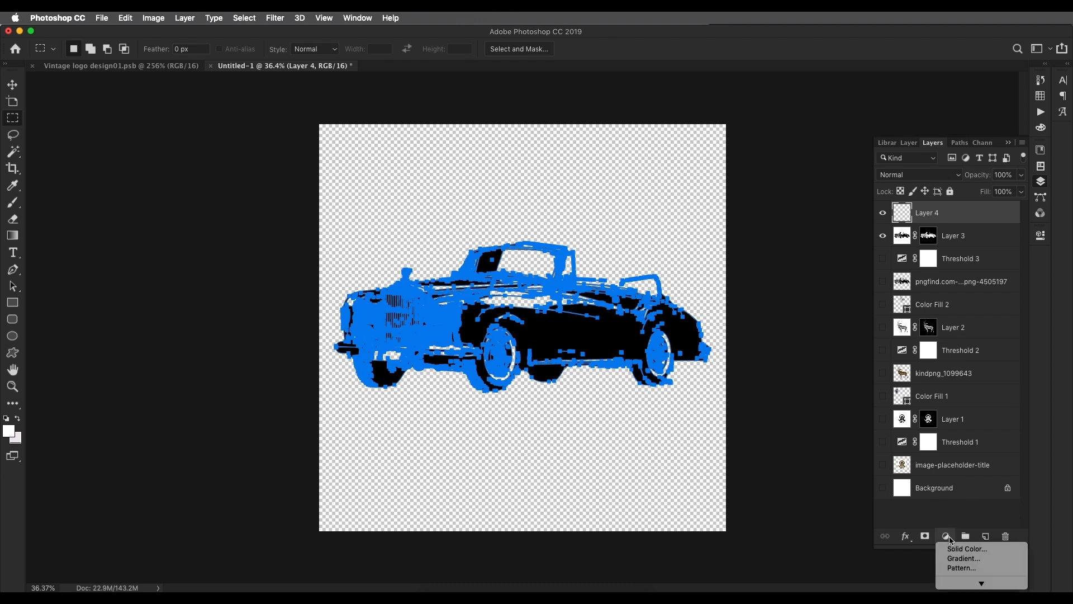
{"action": "left_click", "coordinate": [954, 547]}
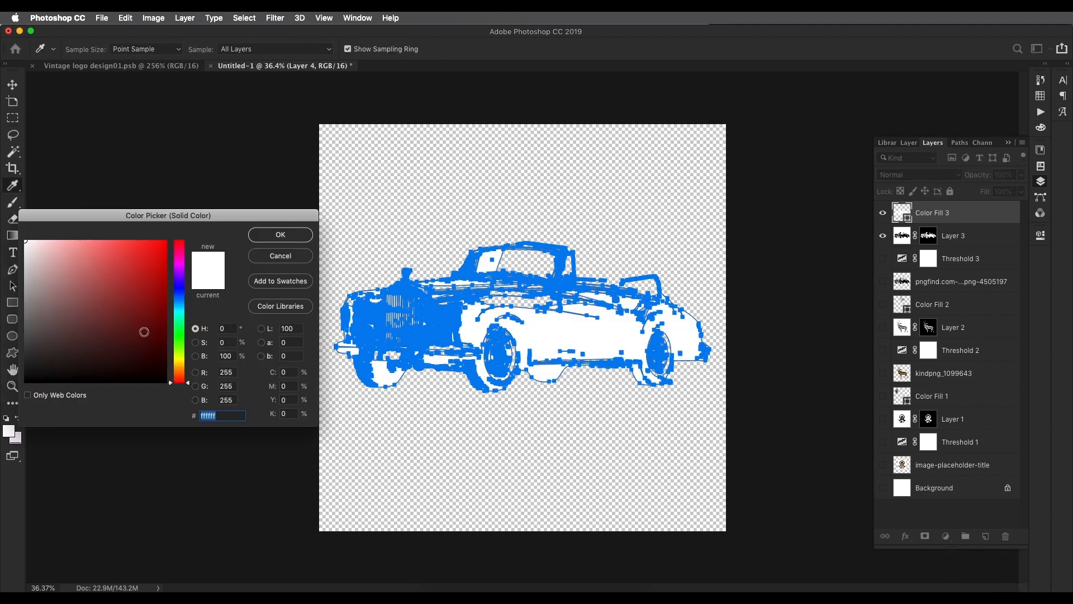
{"action": "left_click", "coordinate": [186, 296]}
{"action": "left_click", "coordinate": [89, 373]}
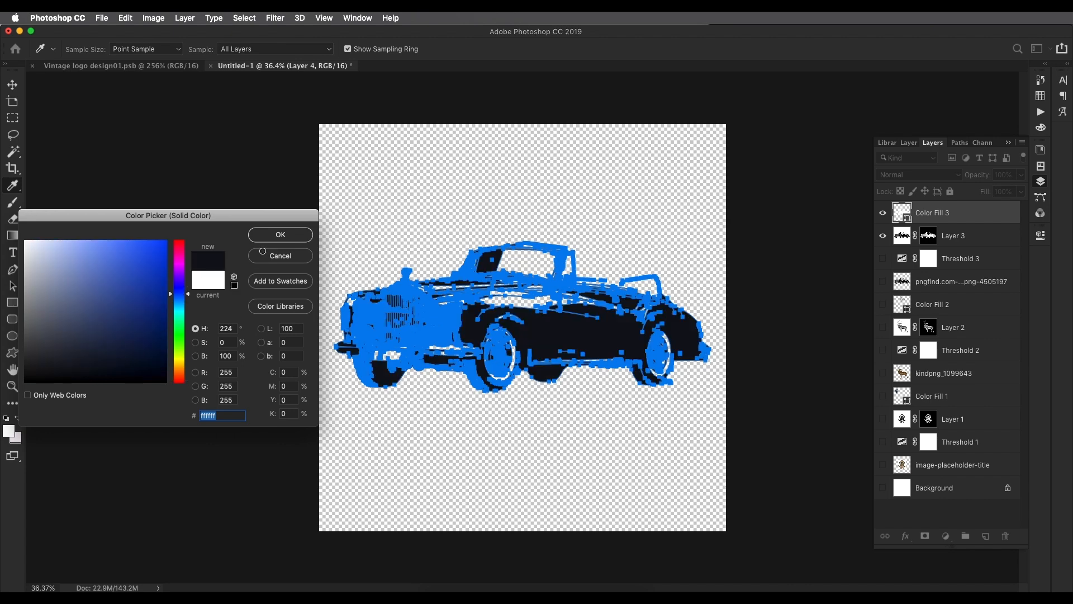
{"action": "left_click", "coordinate": [271, 239]}
Deselect the active path so the car's path outline is hidden
{"action": "left_click", "coordinate": [14, 85]}
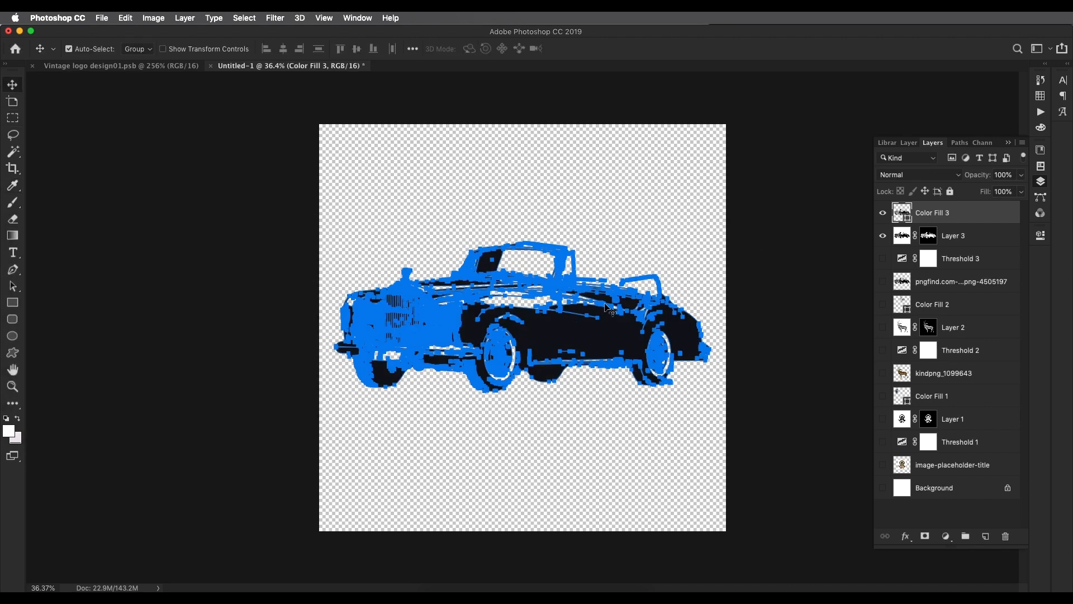
{"action": "left_click", "coordinate": [959, 147]}
{"action": "left_click", "coordinate": [952, 276]}
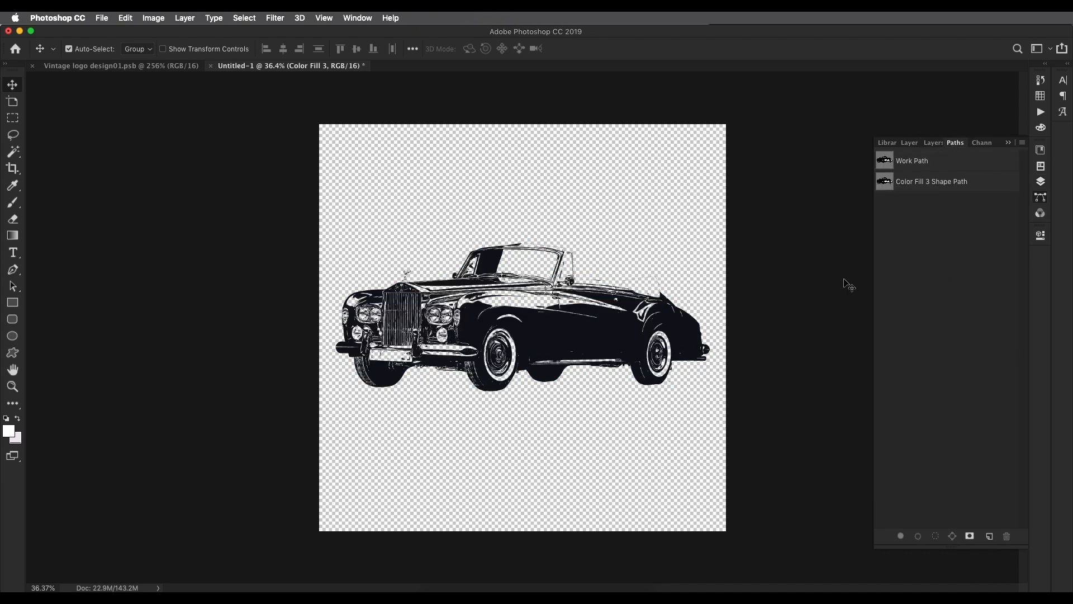
Scale the Color Fill 3 car shape down to about 25%, hide Layer 3 and reposition the small car
{"action": "left_click", "coordinate": [932, 144]}
{"action": "key", "text": "super"}
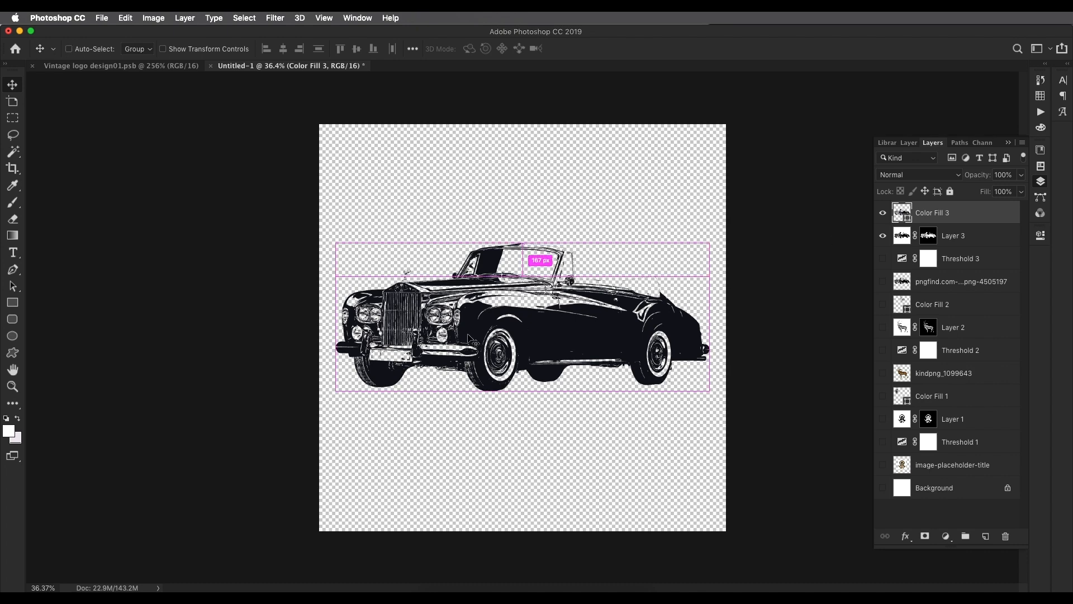
{"action": "key", "text": "super+t"}
{"action": "left_click_drag", "start_coordinate": [520, 388], "coordinate": [620, 207]}
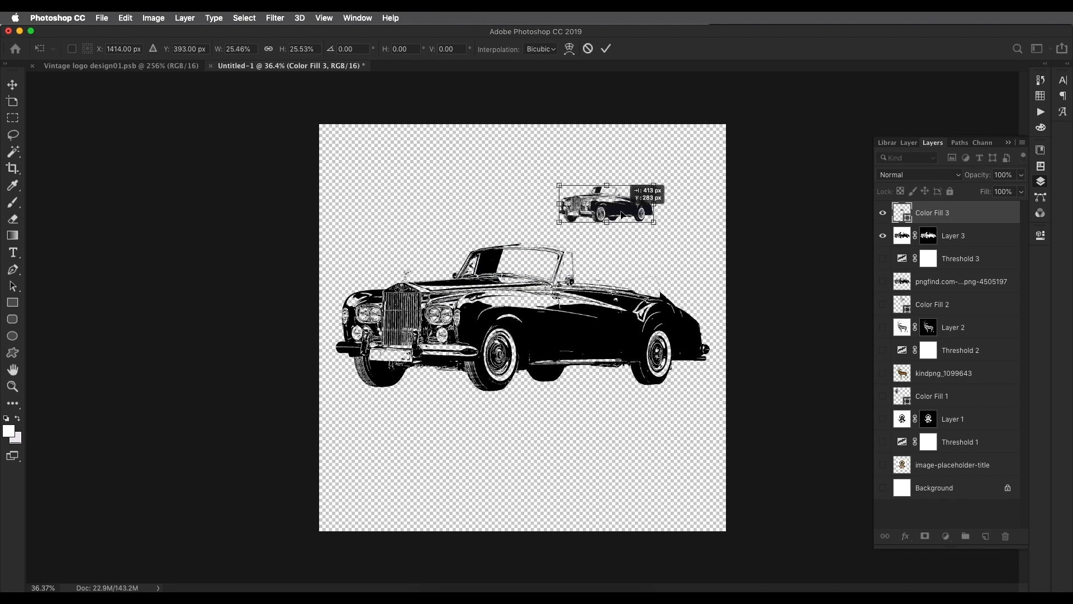
{"action": "left_click", "coordinate": [883, 236]}
{"action": "left_click_drag", "start_coordinate": [615, 207], "coordinate": [610, 287]}
Show the Color Fill 2 and Color Fill 1 artwork, then move the car below the diving helmet and enlarge it
{"action": "left_click", "coordinate": [882, 304]}
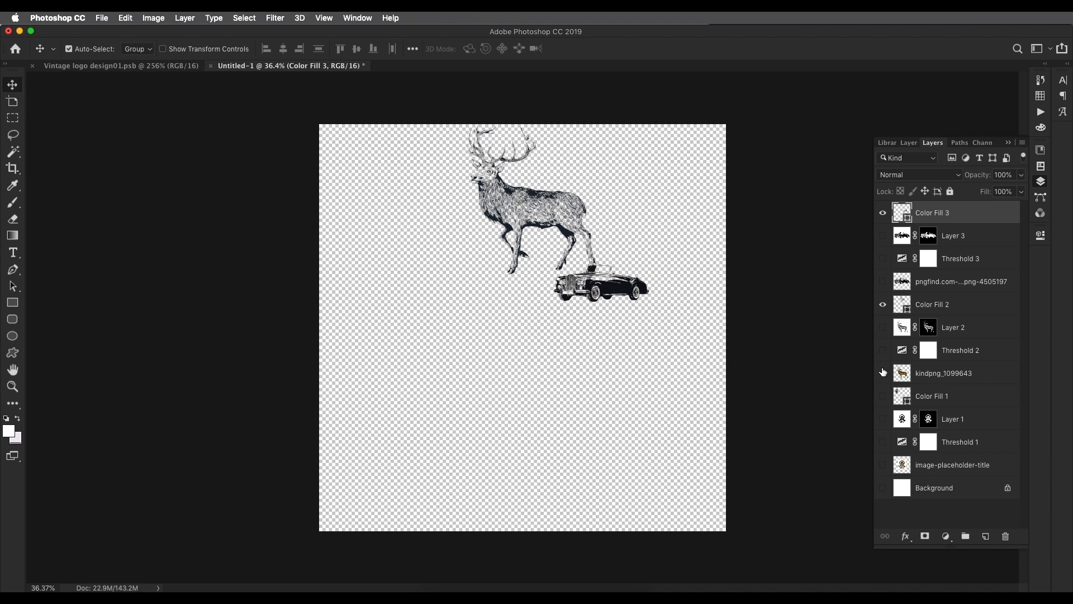
{"action": "left_click", "coordinate": [883, 396]}
{"action": "left_click_drag", "start_coordinate": [606, 289], "coordinate": [444, 347]}
{"action": "key", "text": "super"}
{"action": "key", "text": "super+t"}
{"action": "key", "text": "Return"}
Switch to Finder and place the ship image PngItem_33813.png from the resource images folder into the document
{"action": "key", "text": "super+Tab"}
{"action": "left_click", "coordinate": [647, 375]}
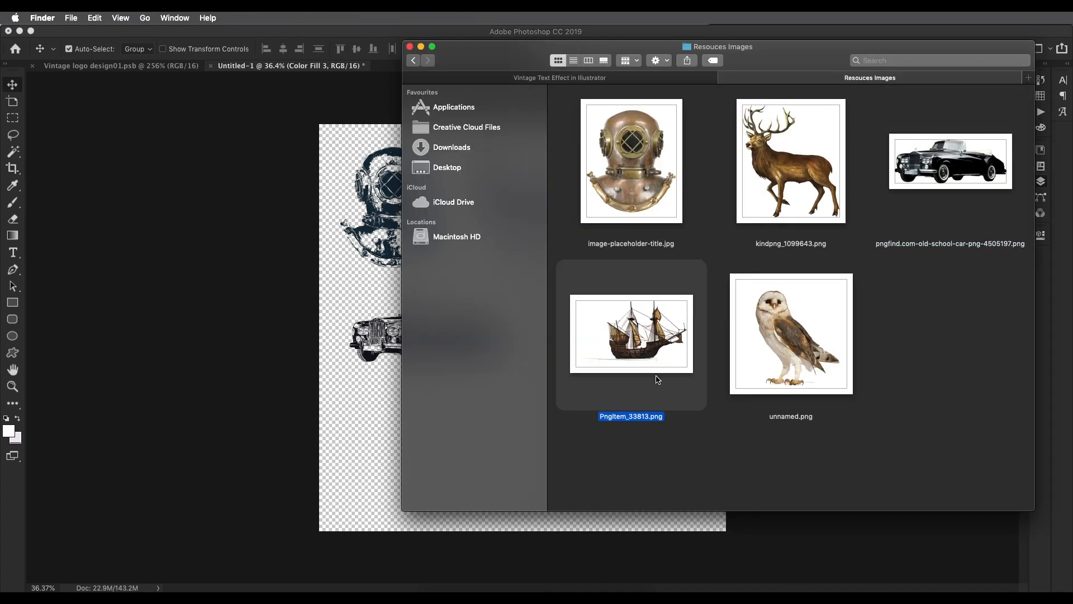
{"action": "left_click", "coordinate": [776, 359]}
{"action": "left_click", "coordinate": [650, 366]}
{"action": "left_click_drag", "start_coordinate": [640, 361], "coordinate": [386, 378]}
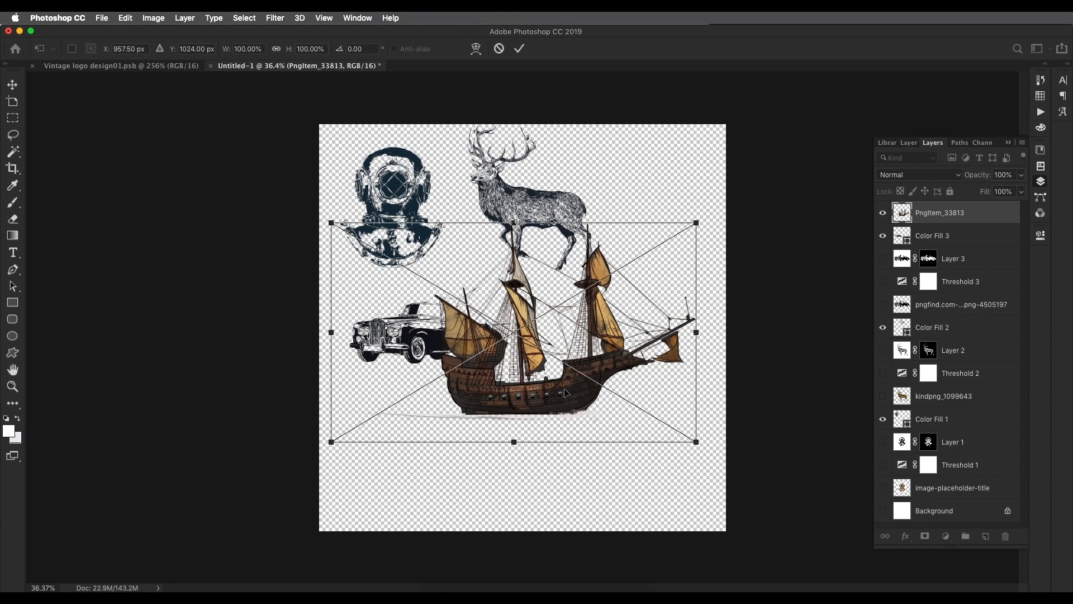
{"action": "key", "text": "Return"}
{"action": "left_click_drag", "start_coordinate": [567, 389], "coordinate": [585, 393]}
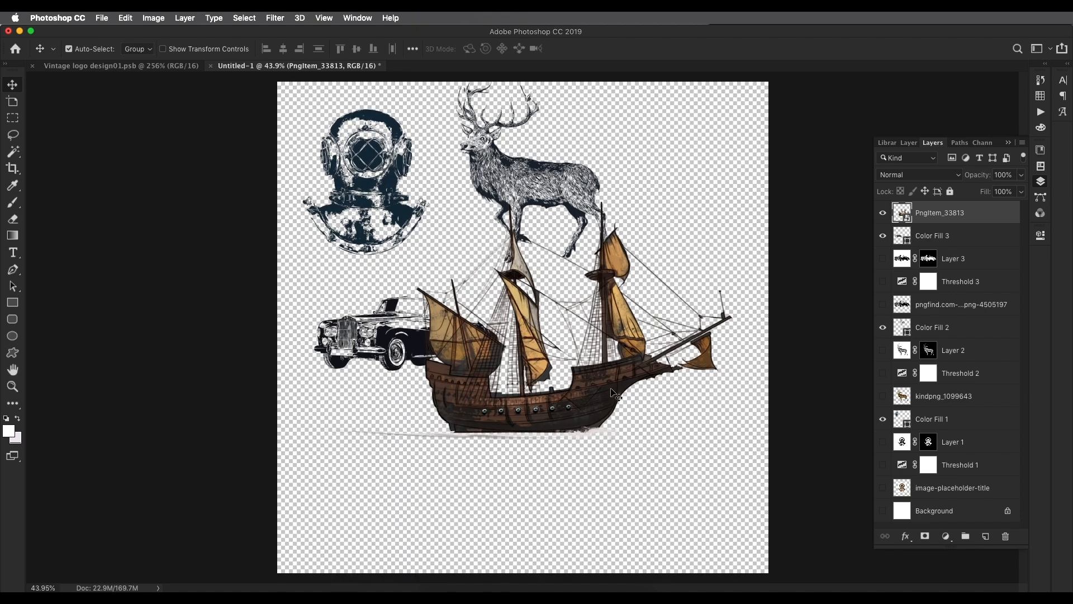
Rasterize the PngItem_33813 ship layer and apply Smart Sharpen to it with a 3.3 px radius
{"action": "right_click", "coordinate": [940, 218]}
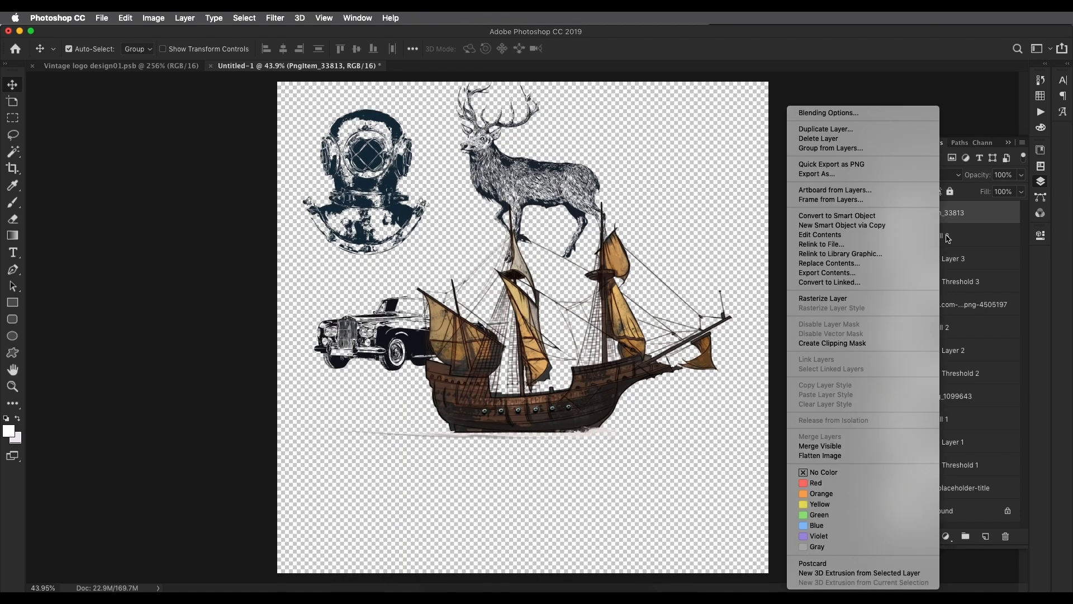
{"action": "left_click", "coordinate": [879, 298]}
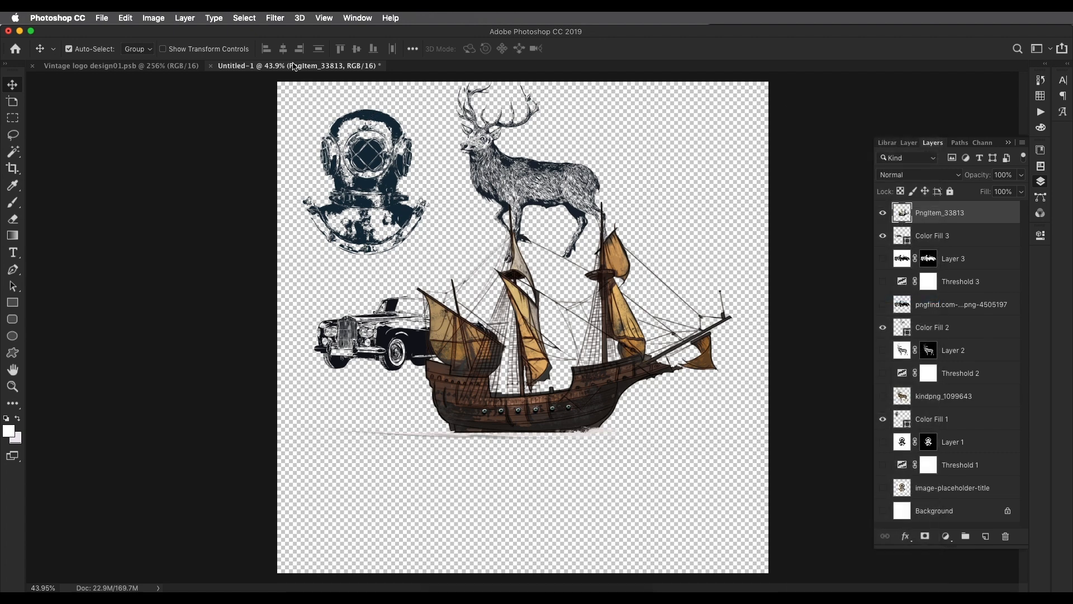
{"action": "left_click", "coordinate": [274, 18]}
{"action": "mouse_move", "coordinate": [391, 215]}
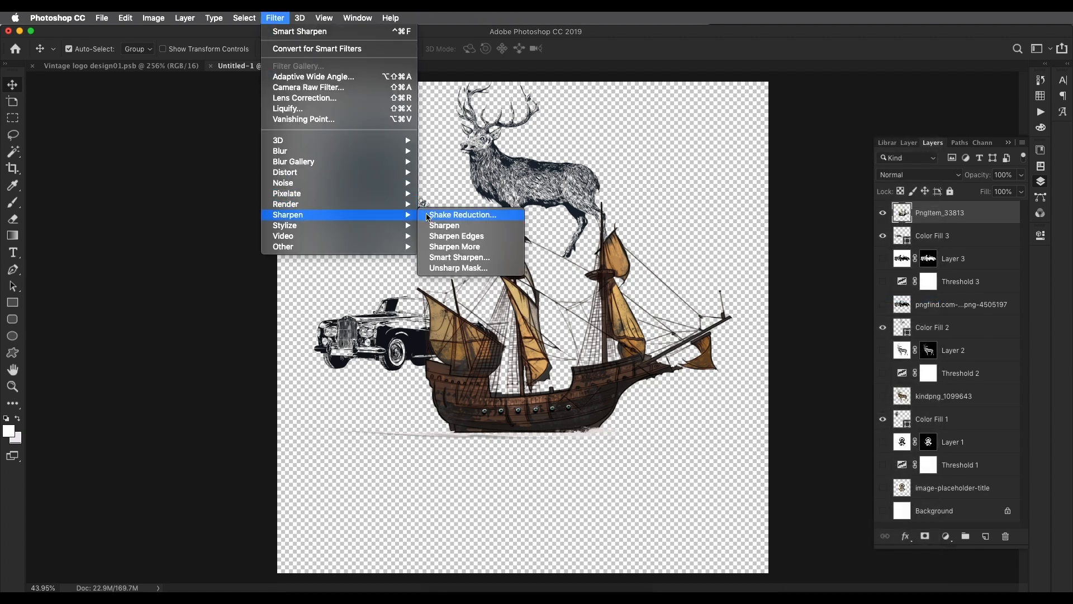
{"action": "left_click", "coordinate": [444, 257]}
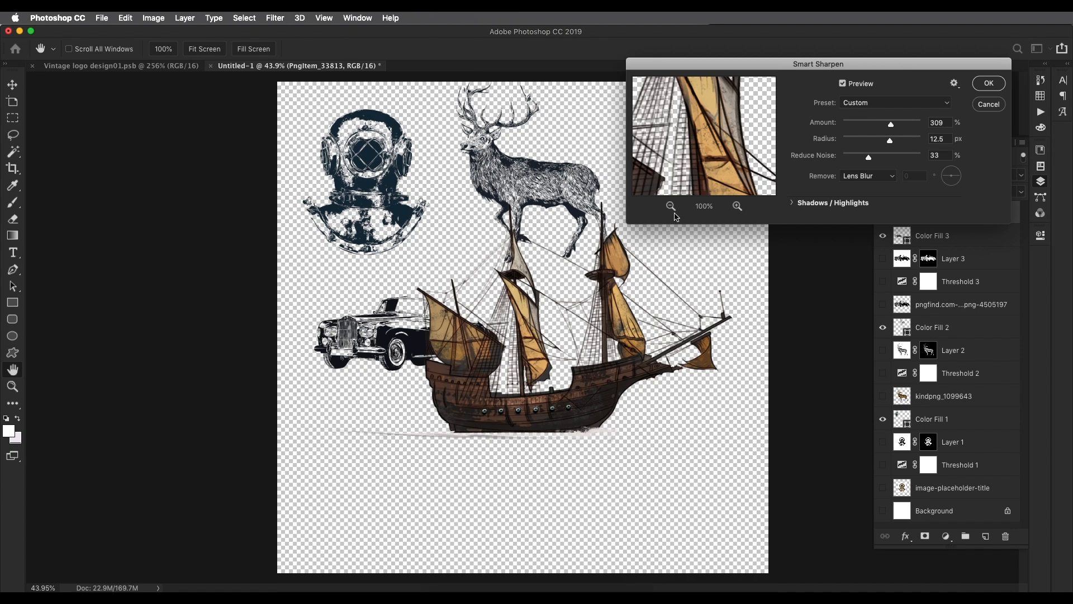
{"action": "left_click_drag", "start_coordinate": [892, 142], "coordinate": [873, 145]}
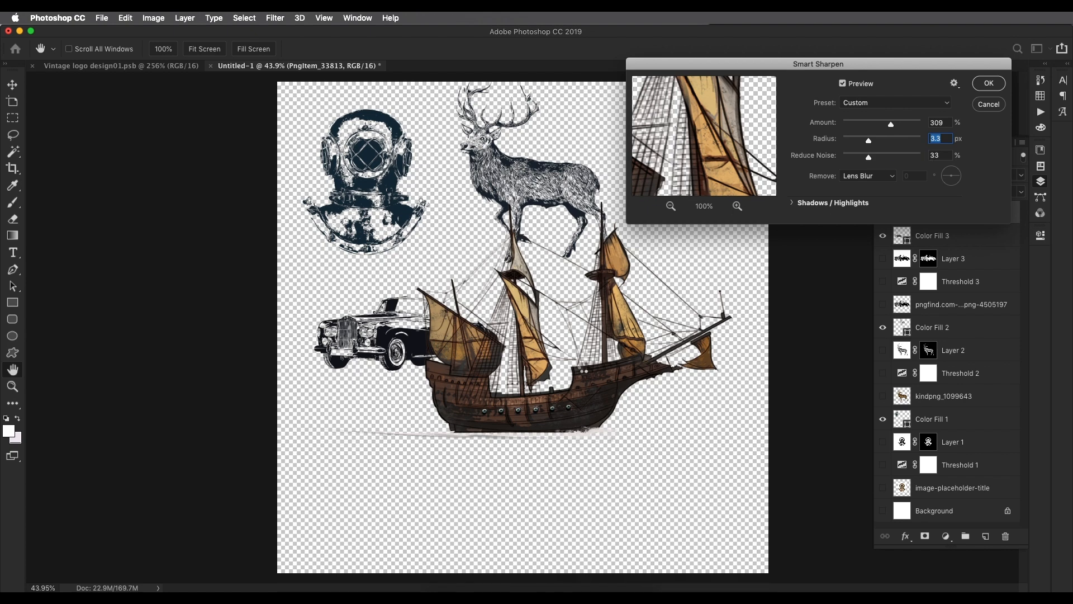
{"action": "key", "text": "Return"}
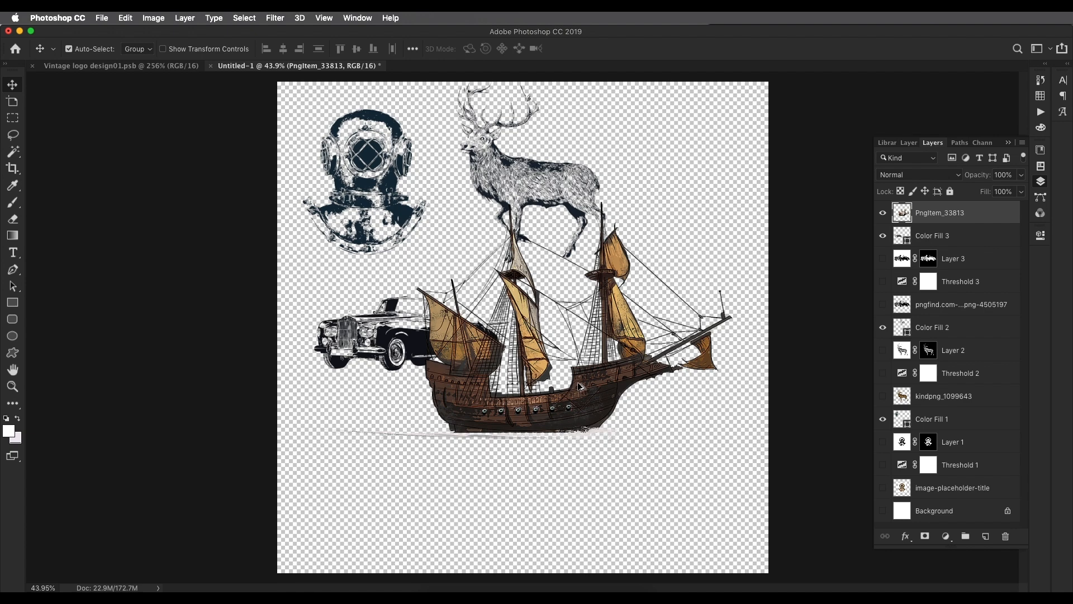
Add a Threshold adjustment layer above the ship and set its level to 167
{"action": "scroll", "coordinate": [580, 386], "scroll_direction": "up", "scroll_amount": 3}
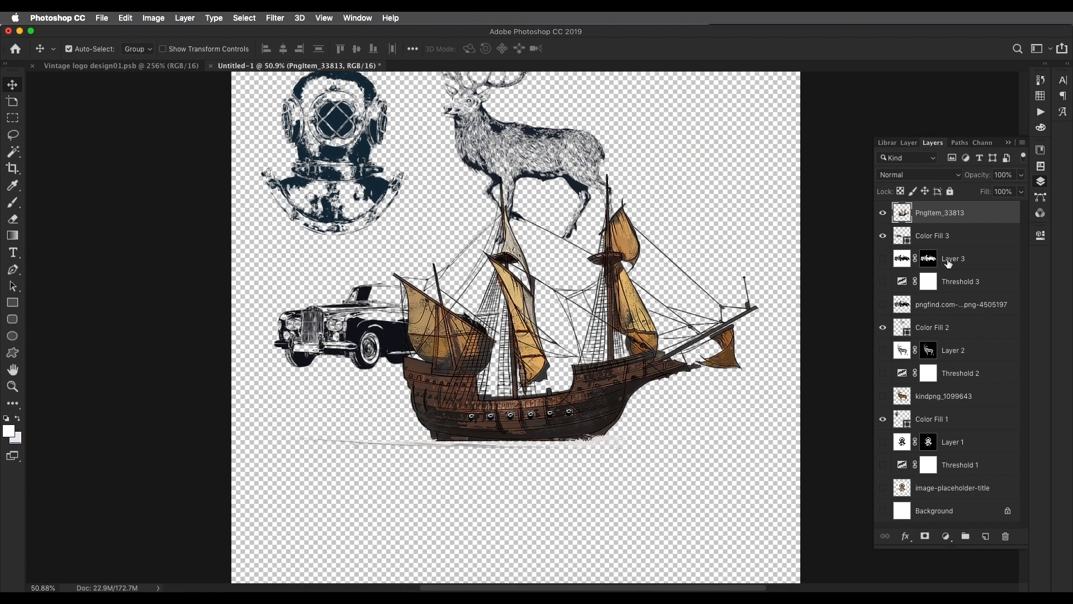
{"action": "left_click", "coordinate": [947, 537]}
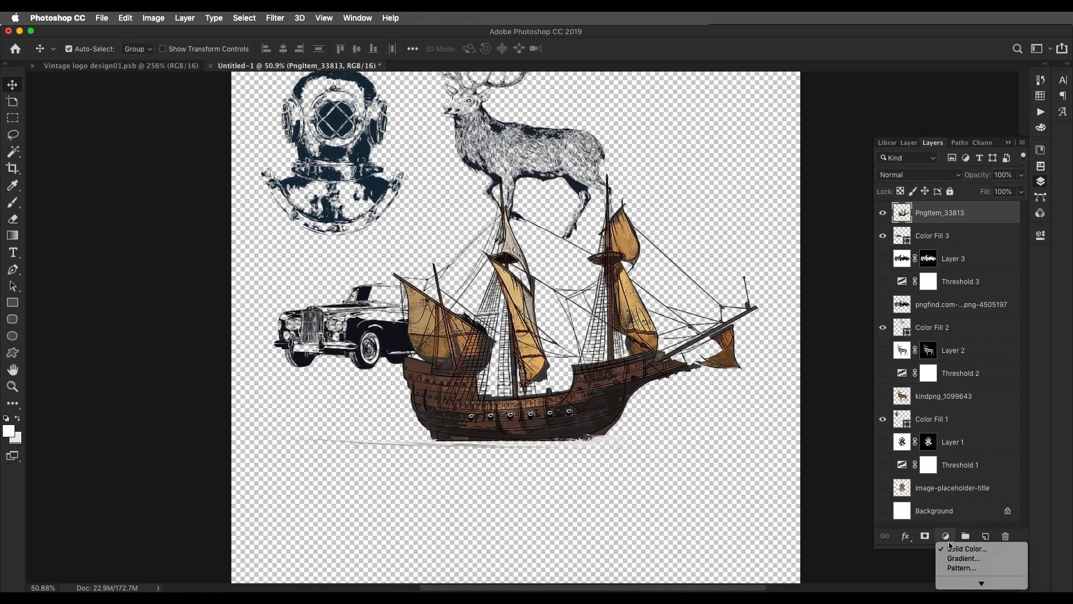
{"action": "left_click", "coordinate": [967, 569]}
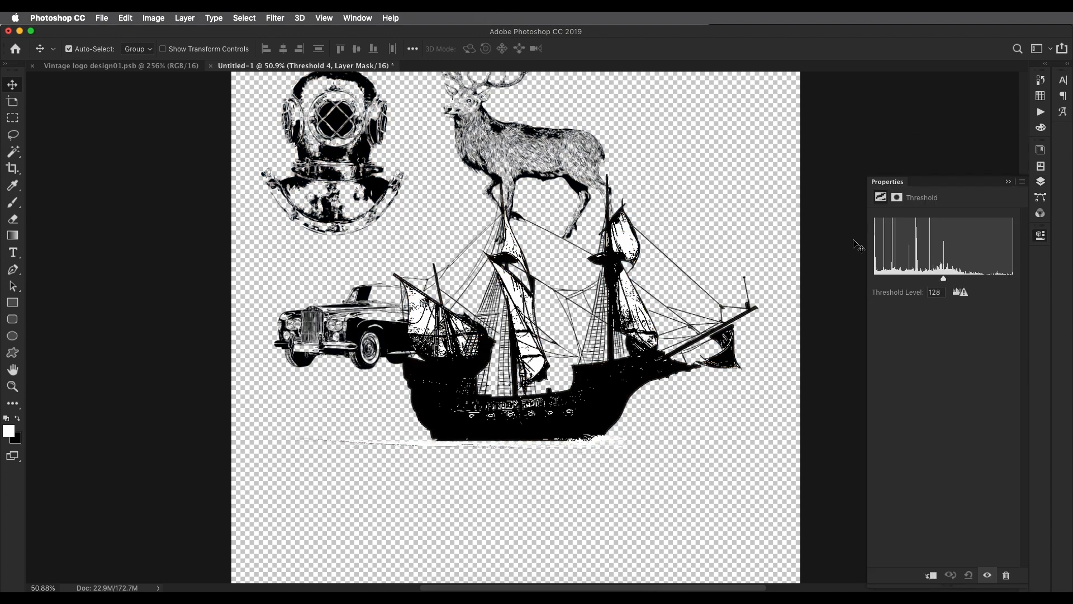
{"action": "left_click_drag", "start_coordinate": [943, 279], "coordinate": [965, 274]}
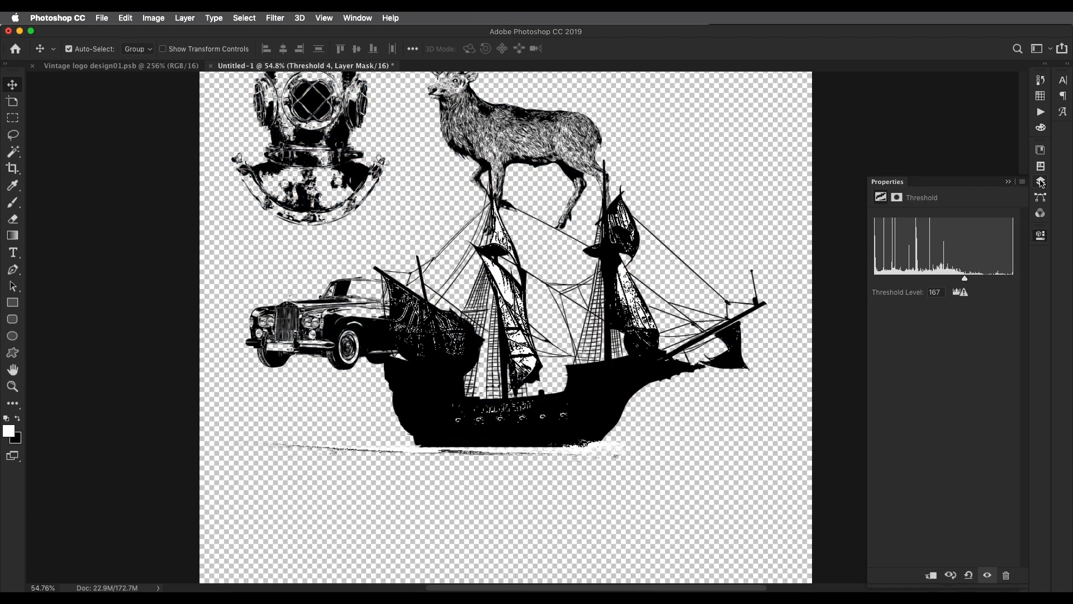
Hide the helmet, deer and car fill layers, leaving the ship layer visible, and show the white Background
{"action": "left_click", "coordinate": [1041, 182]}
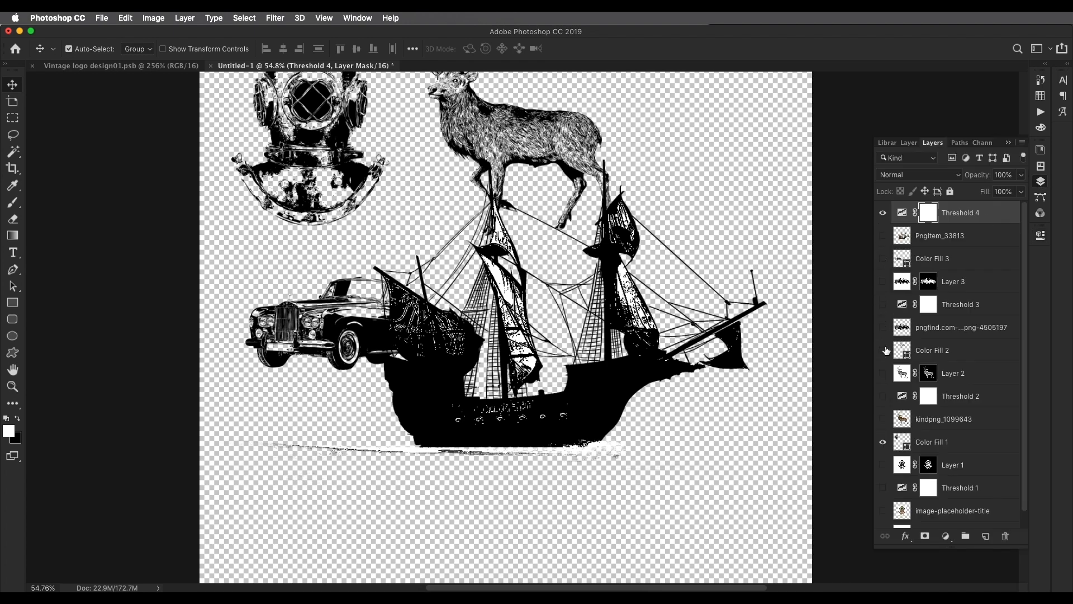
{"action": "left_click_drag", "start_coordinate": [886, 350], "coordinate": [885, 440]}
{"action": "left_click", "coordinate": [883, 239]}
{"action": "scroll", "coordinate": [962, 383], "scroll_direction": "down", "scroll_amount": 1}
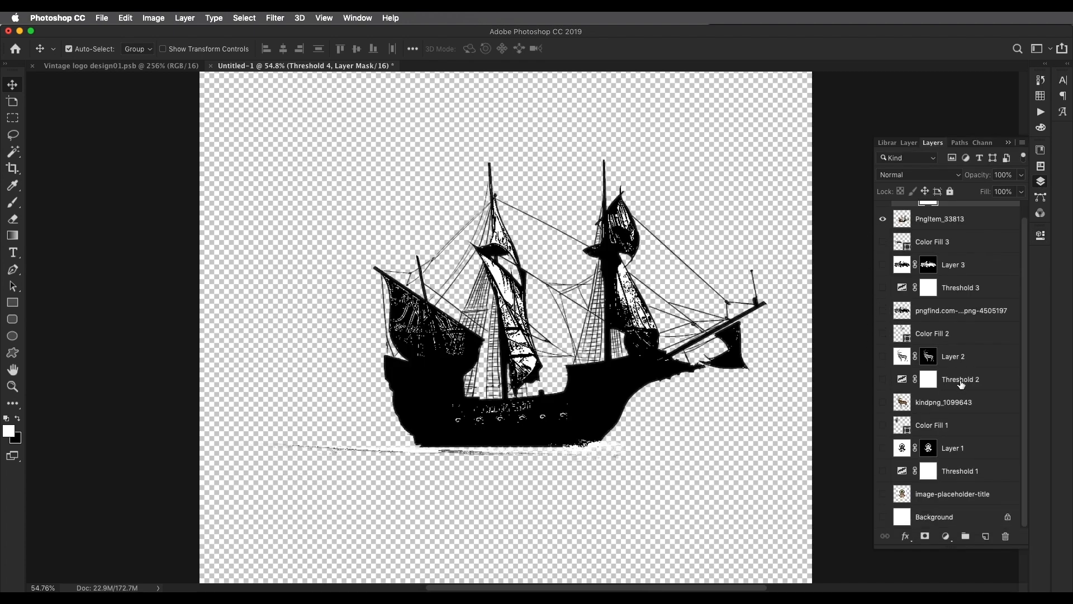
{"action": "left_click", "coordinate": [883, 519]}
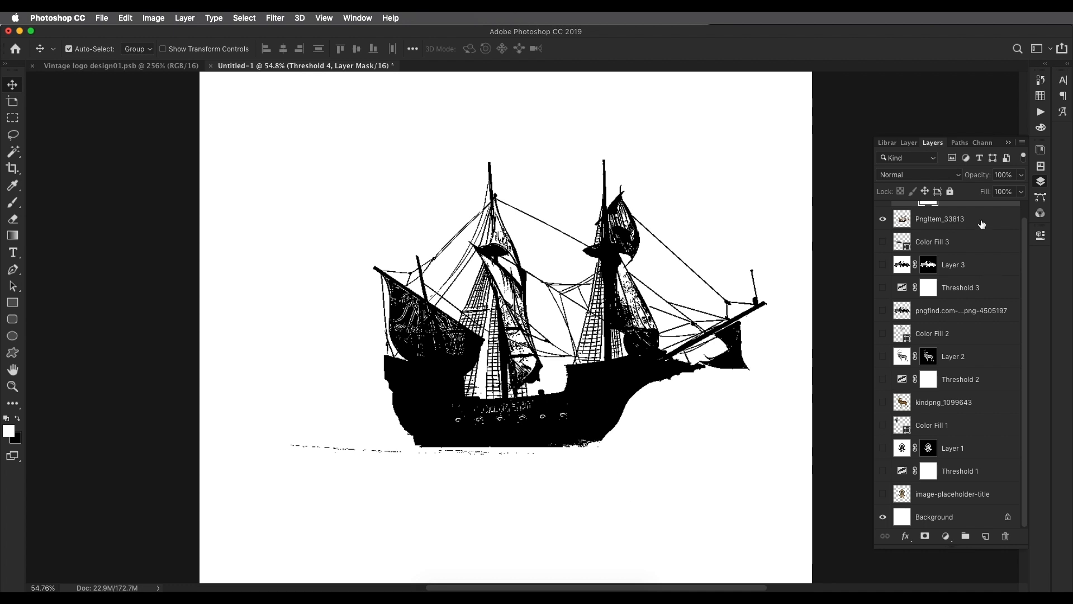
Set the Threshold 4 adjustment's level to 75 to bring out the ship's details
{"action": "scroll", "coordinate": [938, 230], "scroll_direction": "up", "scroll_amount": 1}
{"action": "double_click", "coordinate": [901, 215]}
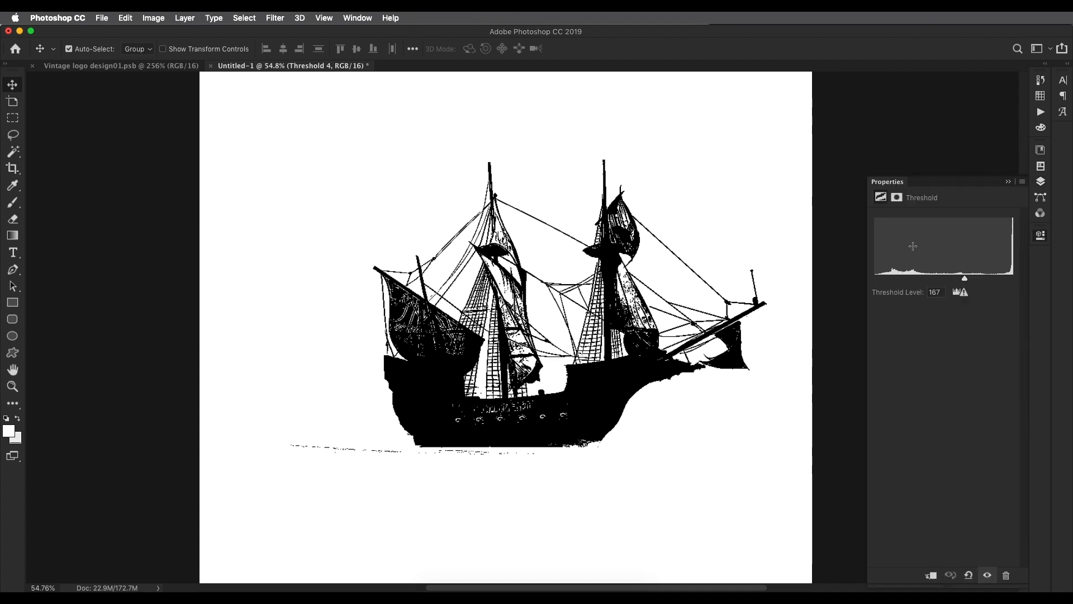
{"action": "left_click_drag", "start_coordinate": [965, 278], "coordinate": [915, 281]}
{"action": "scroll", "coordinate": [652, 398], "scroll_direction": "up", "scroll_amount": 1}
{"action": "scroll", "coordinate": [651, 399], "scroll_direction": "up", "scroll_amount": 3}
{"action": "key", "text": "super+minus"}
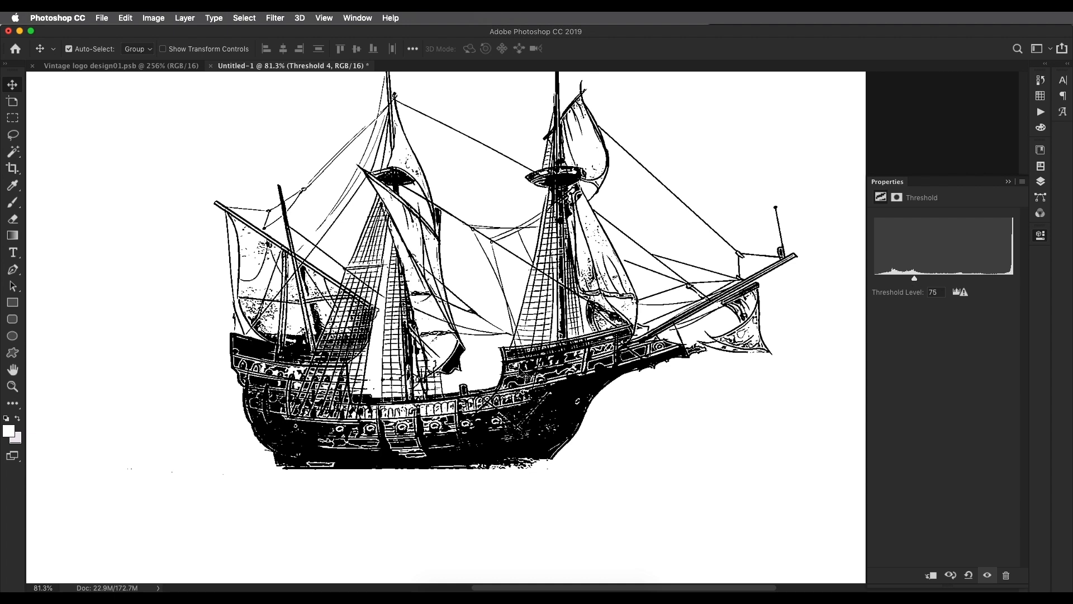
Start another Smart Sharpen on the PngItem_33813 ship layer and set its amount to 245%
{"action": "left_click", "coordinate": [1041, 181]}
{"action": "left_click", "coordinate": [921, 240]}
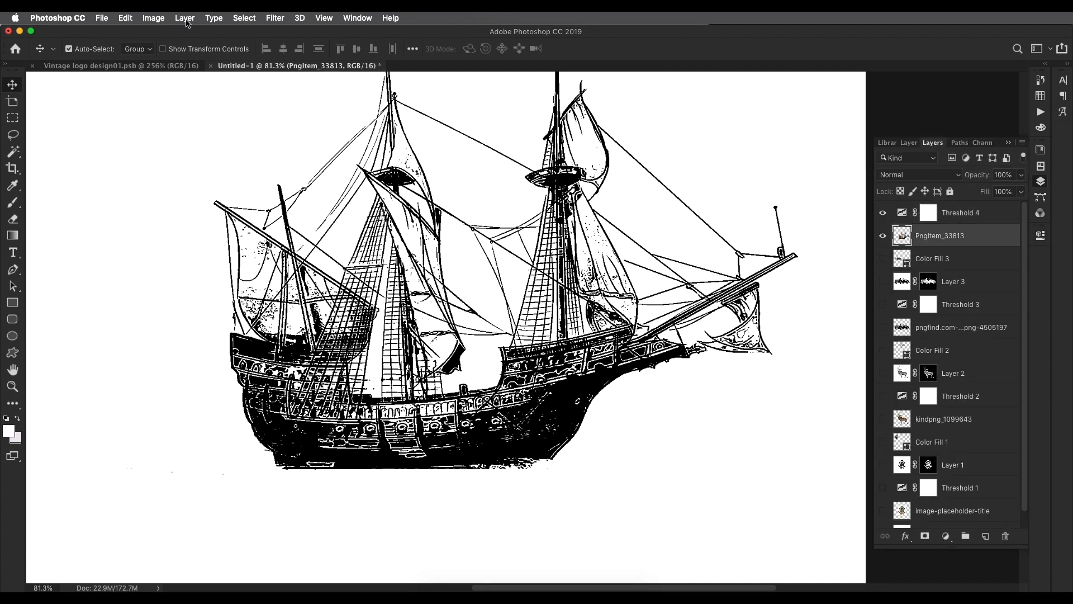
{"action": "left_click", "coordinate": [275, 18]}
{"action": "mouse_move", "coordinate": [403, 215]}
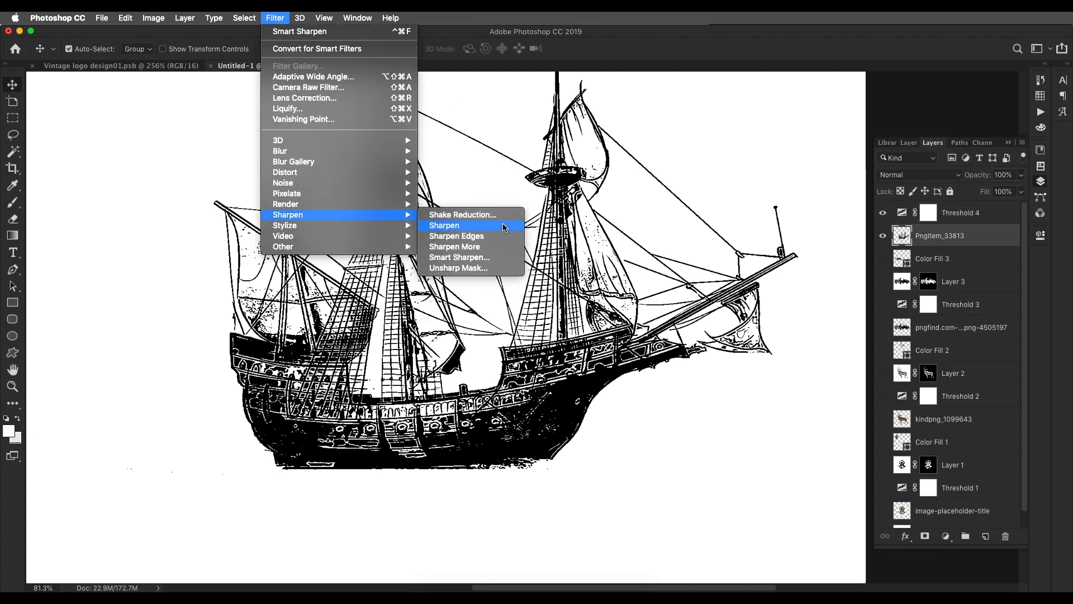
{"action": "left_click", "coordinate": [458, 257]}
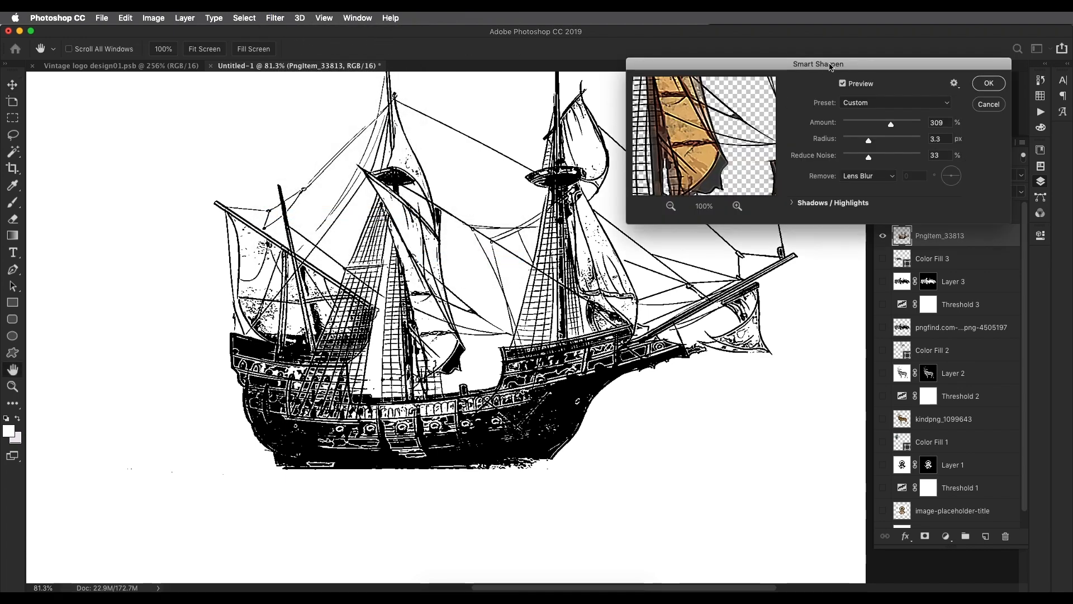
{"action": "left_click_drag", "start_coordinate": [828, 68], "coordinate": [737, 48]}
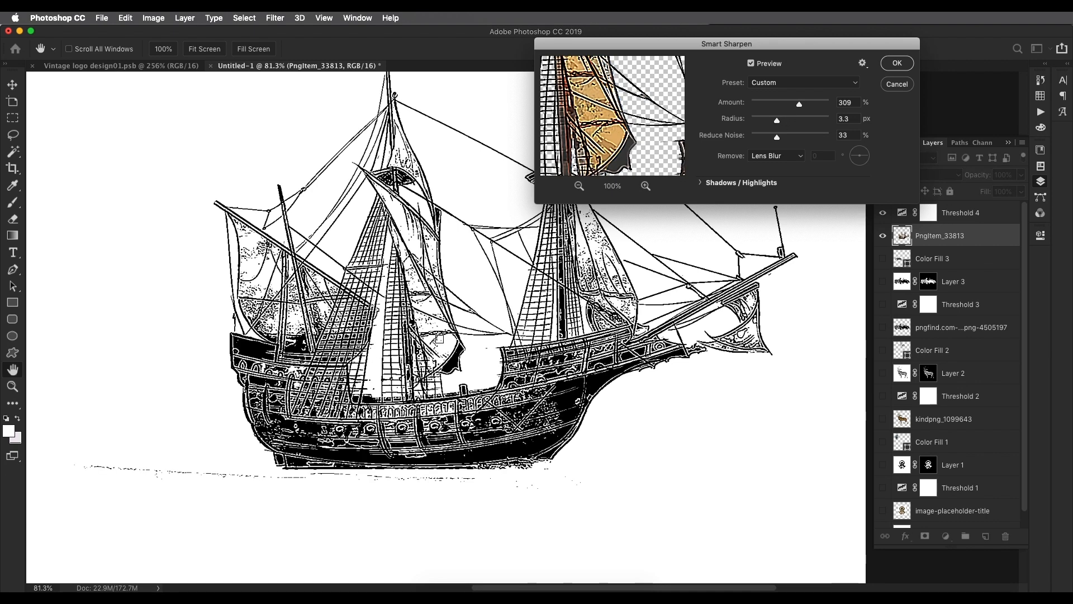
{"action": "left_click_drag", "start_coordinate": [800, 105], "coordinate": [791, 108]}
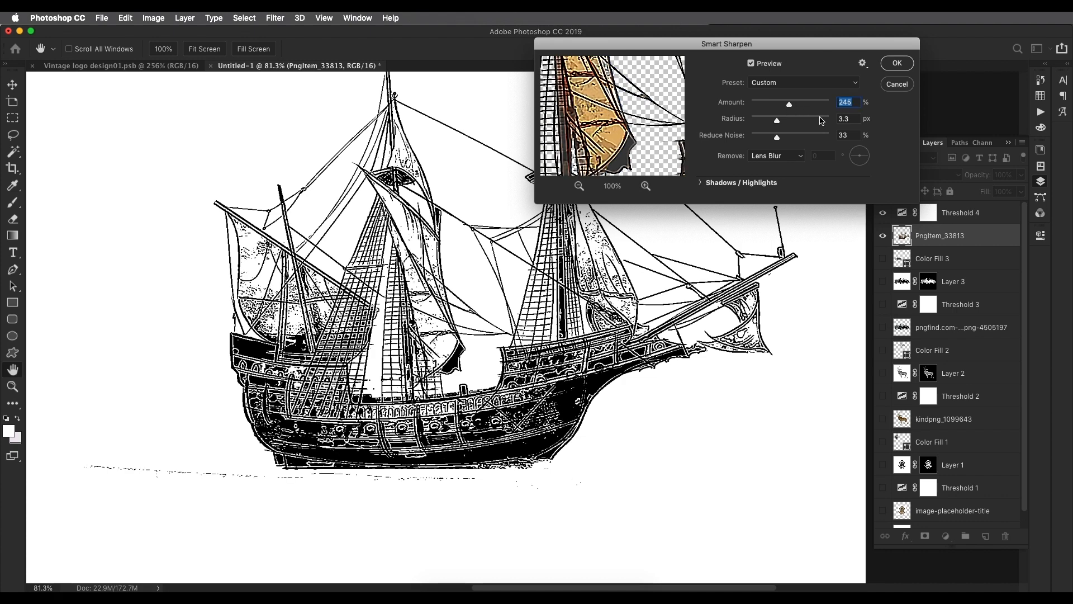
Set the Smart Sharpen radius to 11.6 px and apply the filter to the ship
{"action": "left_click_drag", "start_coordinate": [777, 120], "coordinate": [805, 121]}
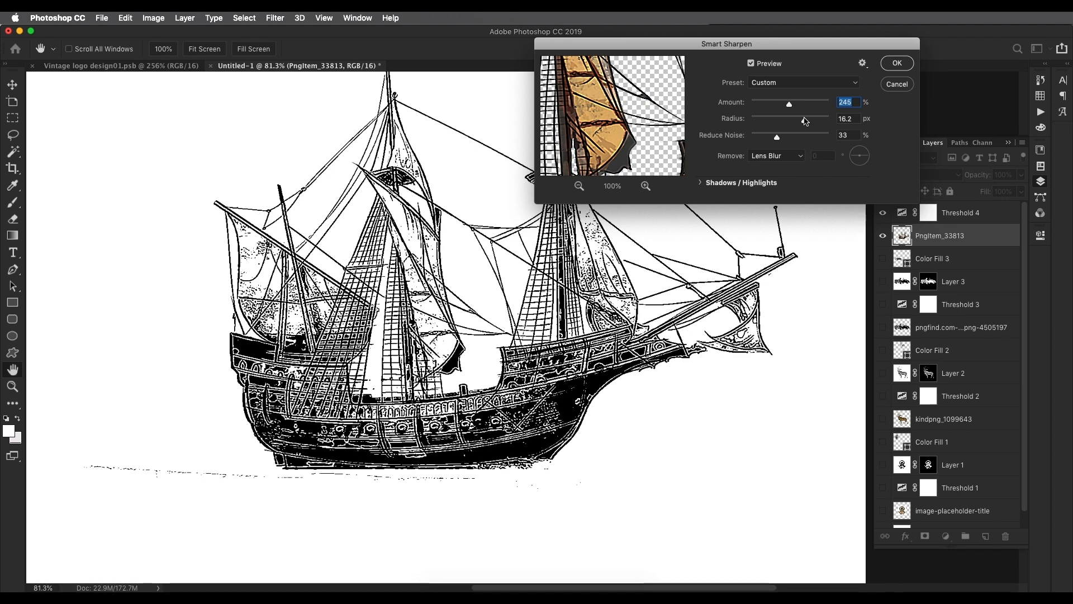
{"action": "scroll", "coordinate": [466, 425], "scroll_direction": "down", "scroll_amount": 5}
{"action": "scroll", "coordinate": [528, 361], "scroll_direction": "up", "scroll_amount": 10}
{"action": "scroll", "coordinate": [526, 376], "scroll_direction": "down", "scroll_amount": 4, "text": "alt"}
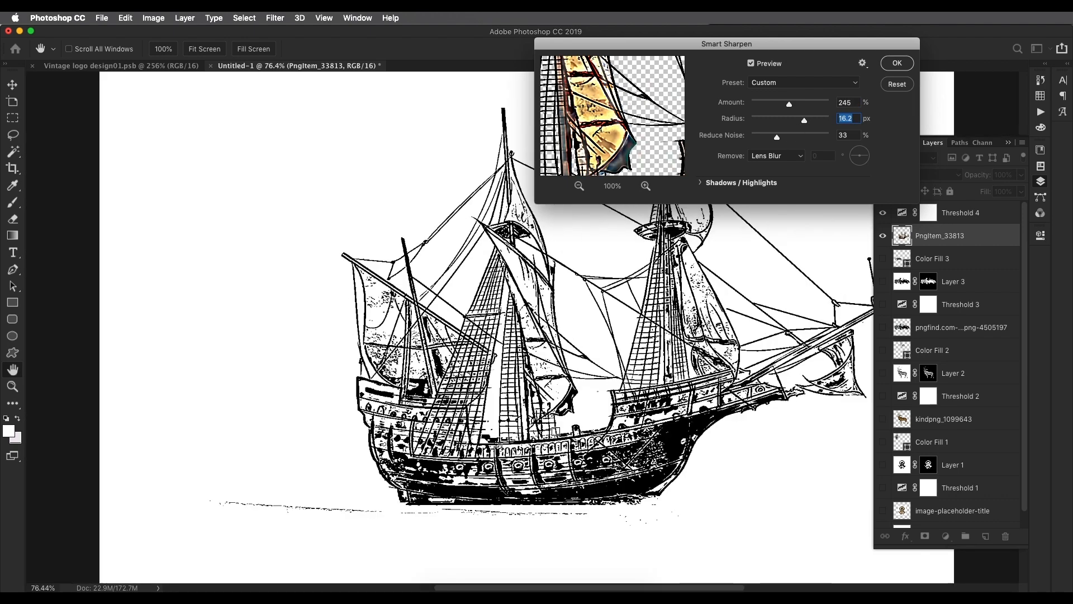
{"action": "left_click_drag", "start_coordinate": [804, 122], "coordinate": [798, 124]}
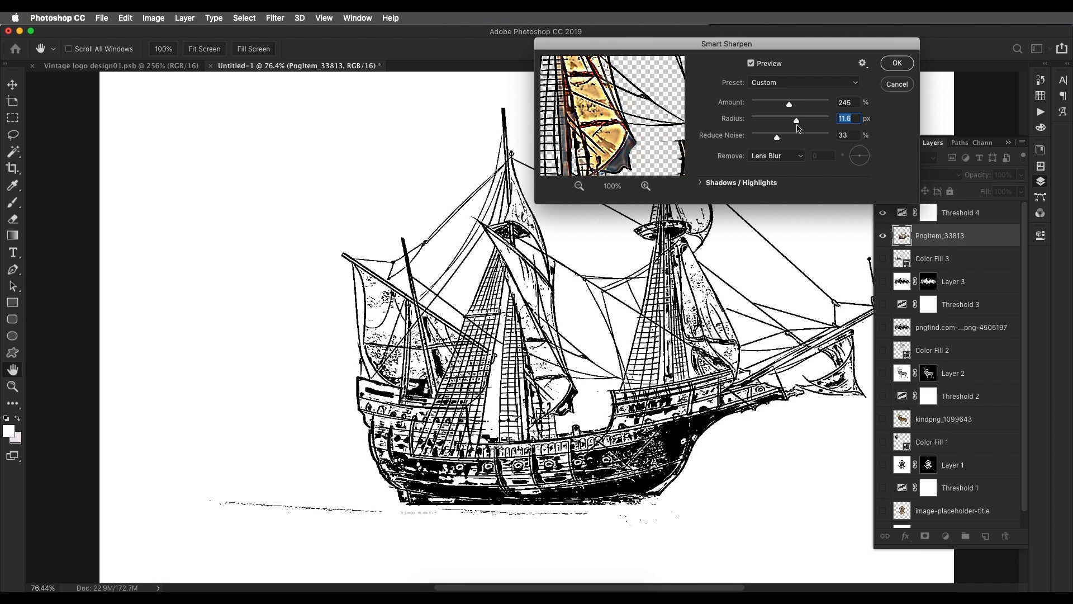
{"action": "left_click", "coordinate": [898, 66]}
Erase the stray waterline marks around the bottom of the ship's hull on the PngItem_33813 layer
{"action": "scroll", "coordinate": [601, 459], "scroll_direction": "down", "scroll_amount": 10}
{"action": "scroll", "coordinate": [571, 370], "scroll_direction": "up", "scroll_amount": 10}
{"action": "scroll", "coordinate": [565, 386], "scroll_direction": "up", "scroll_amount": 3}
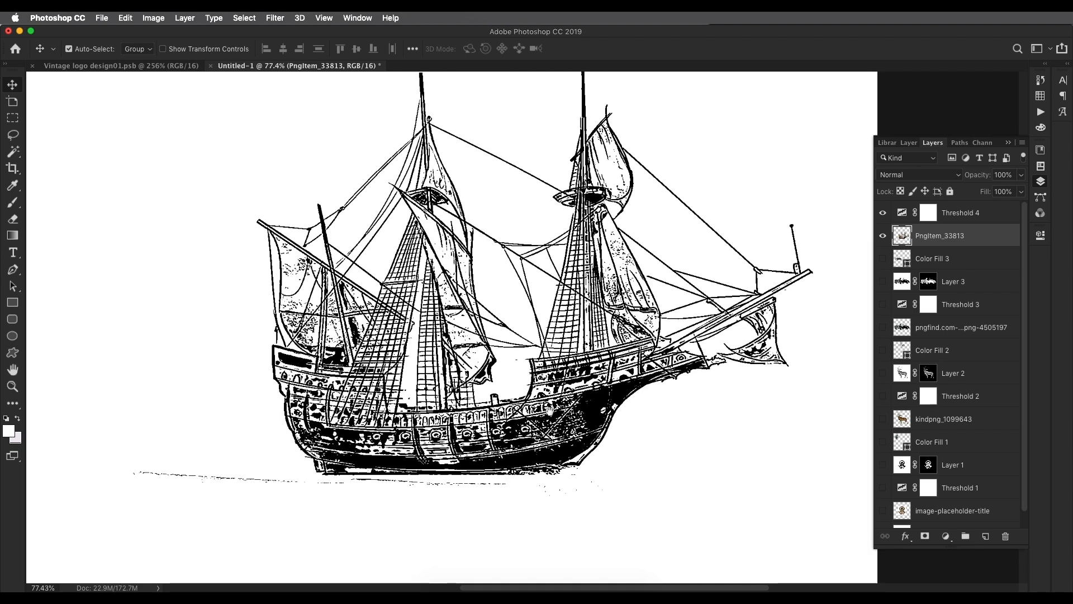
{"action": "left_click_drag", "start_coordinate": [549, 411], "coordinate": [563, 407]}
{"action": "left_click_drag", "start_coordinate": [418, 455], "coordinate": [481, 411]}
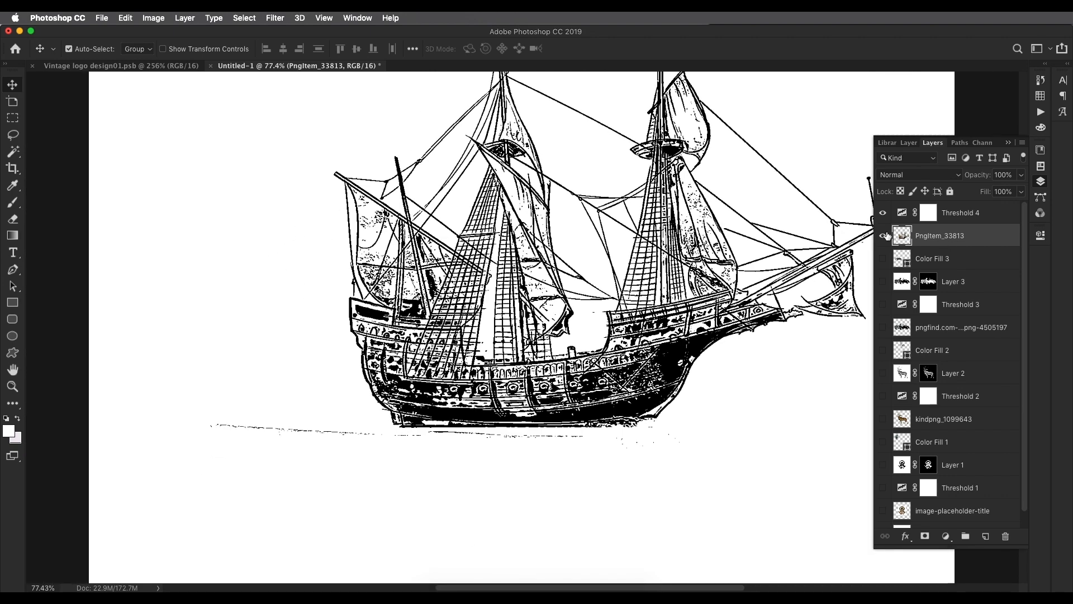
{"action": "key", "text": "e"}
{"action": "mouse_move", "coordinate": [224, 424]}
{"action": "left_mouse_down"}
{"action": "mouse_move", "coordinate": [413, 469]}
{"action": "mouse_move", "coordinate": [664, 468]}
{"action": "left_mouse_up"}
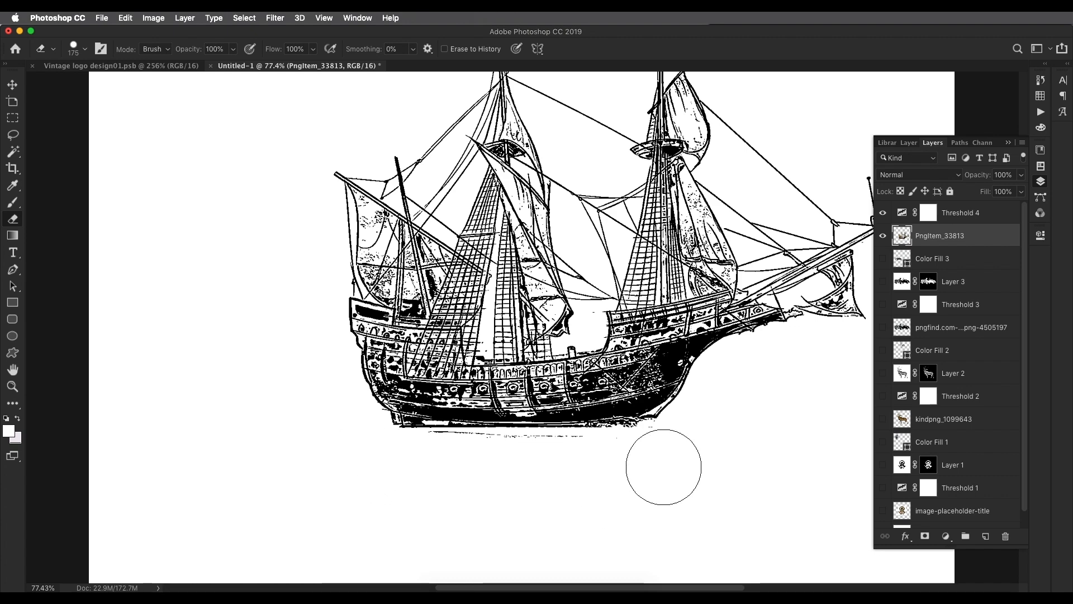
{"action": "left_click_drag", "start_coordinate": [841, 352], "coordinate": [718, 410]}
{"action": "left_click", "coordinate": [10, 87]}
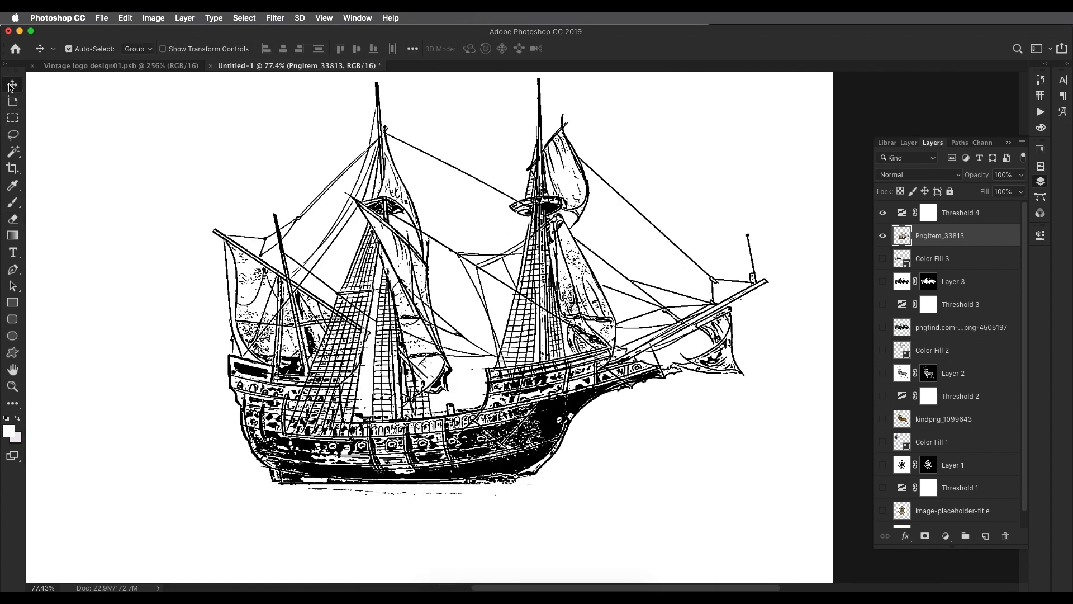
Stamp the visible ship artwork into a new layer above Threshold 4, and hide the Threshold 4 and PngItem_33813 layers
{"action": "left_click", "coordinate": [990, 217]}
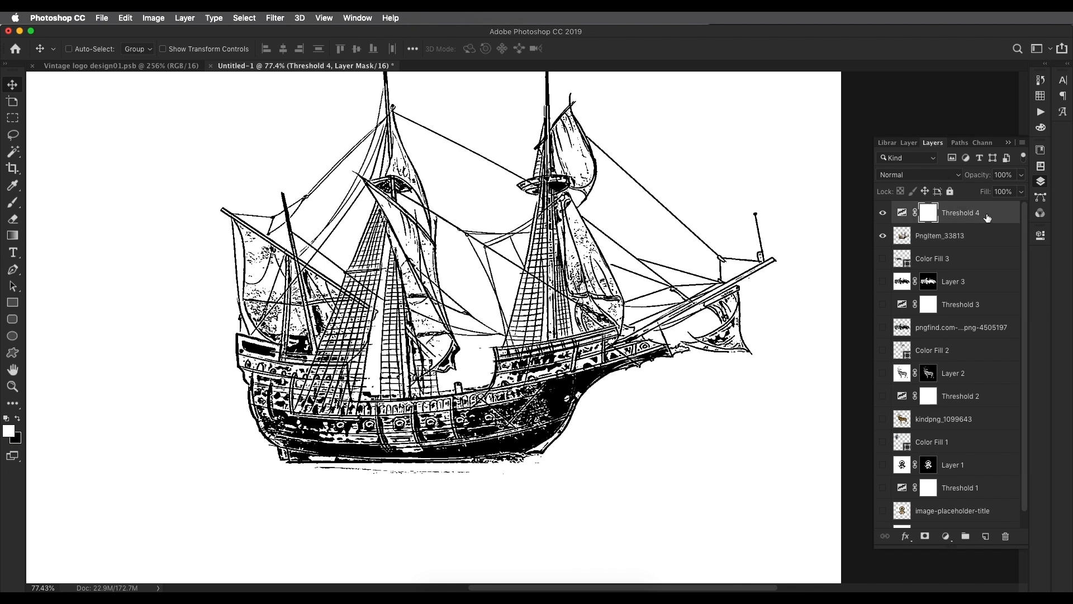
{"action": "key", "text": "super+alt+shift+e"}
{"action": "left_click", "coordinate": [883, 236]}
{"action": "left_click", "coordinate": [883, 258]}
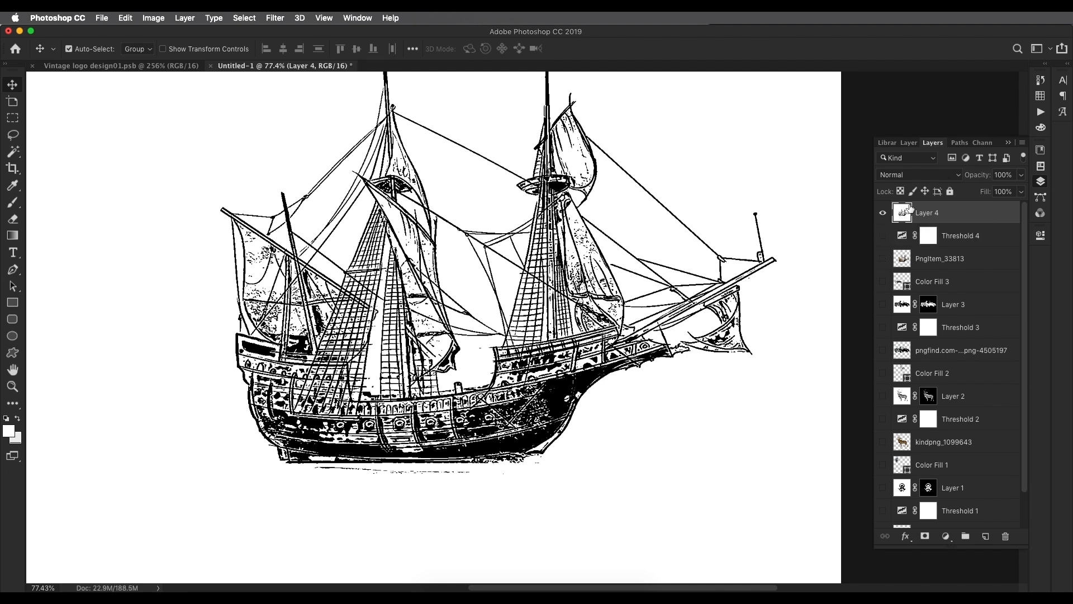
Select the ship's black areas with Color Range set to Shadows and add them as a mask on Layer 4
{"action": "left_click", "coordinate": [246, 18]}
{"action": "left_click", "coordinate": [268, 132]}
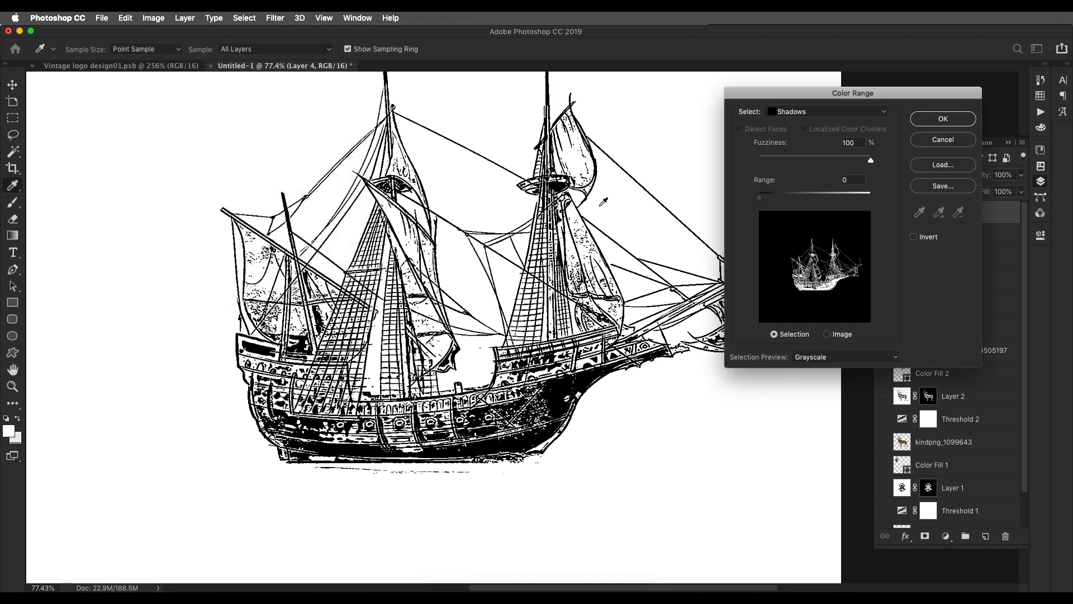
{"action": "left_click", "coordinate": [943, 119]}
{"action": "left_click", "coordinate": [925, 536]}
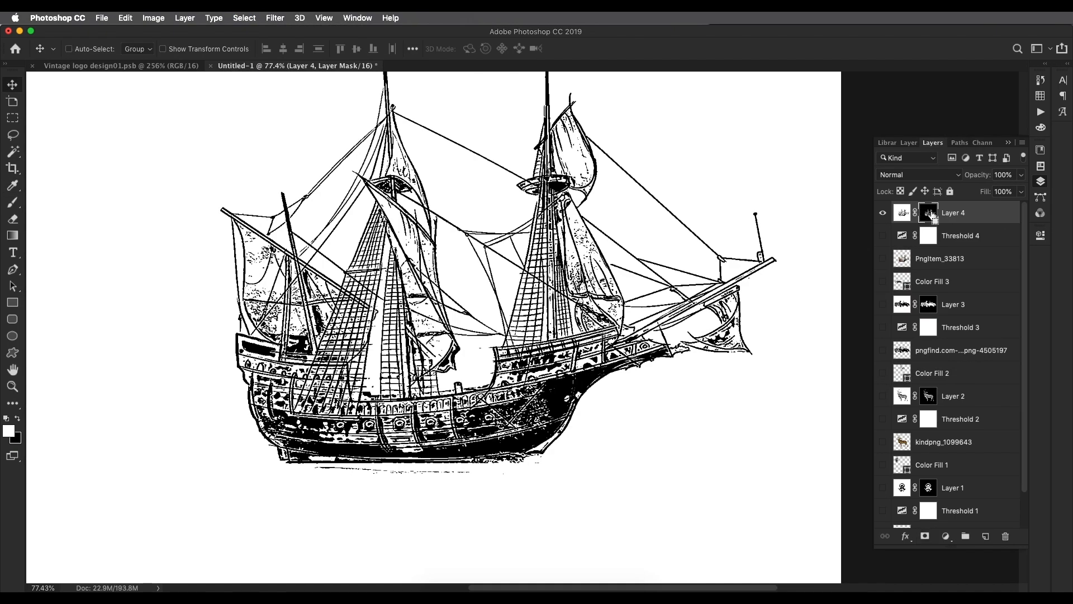
Load the Layer 4 mask as a selection, add a new layer and make a work path with 2.0 pixels tolerance
{"action": "left_click", "coordinate": [929, 213], "text": "super"}
{"action": "left_click", "coordinate": [986, 535]}
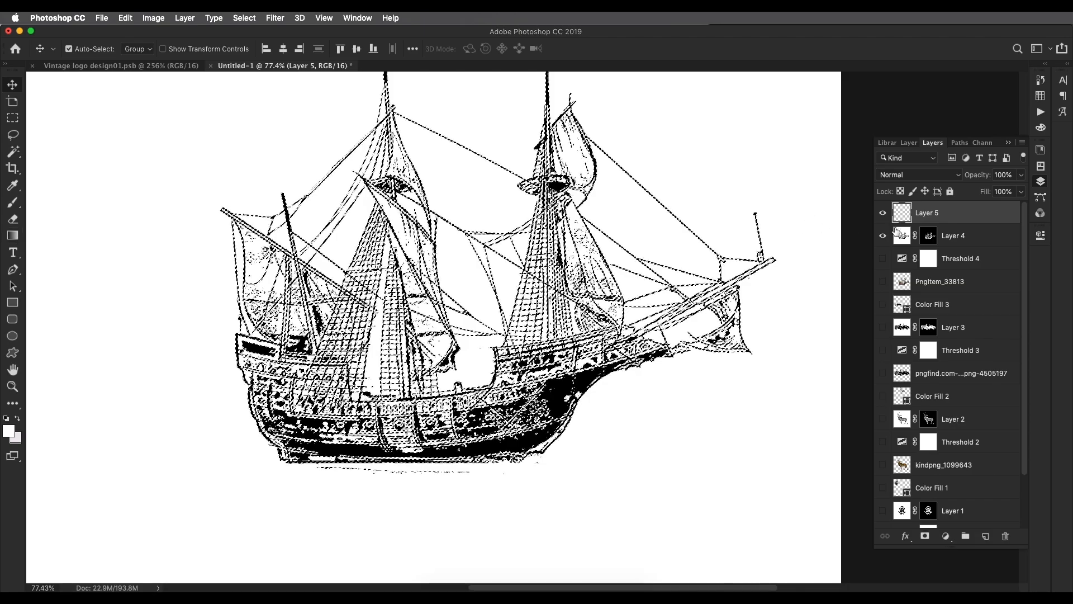
{"action": "left_click", "coordinate": [13, 120]}
{"action": "right_click", "coordinate": [394, 319]}
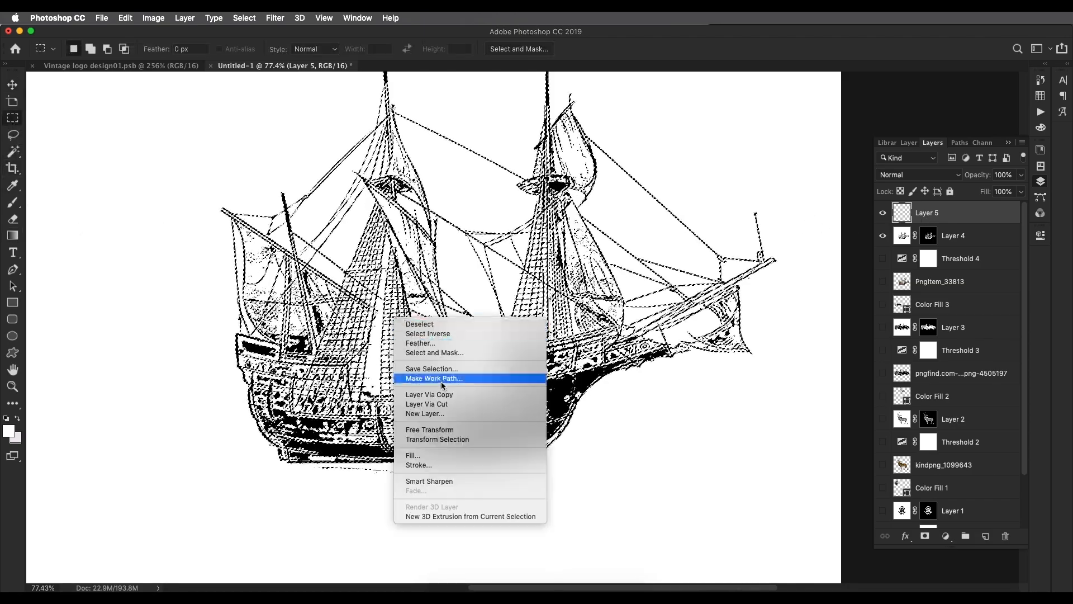
{"action": "left_click", "coordinate": [435, 380]}
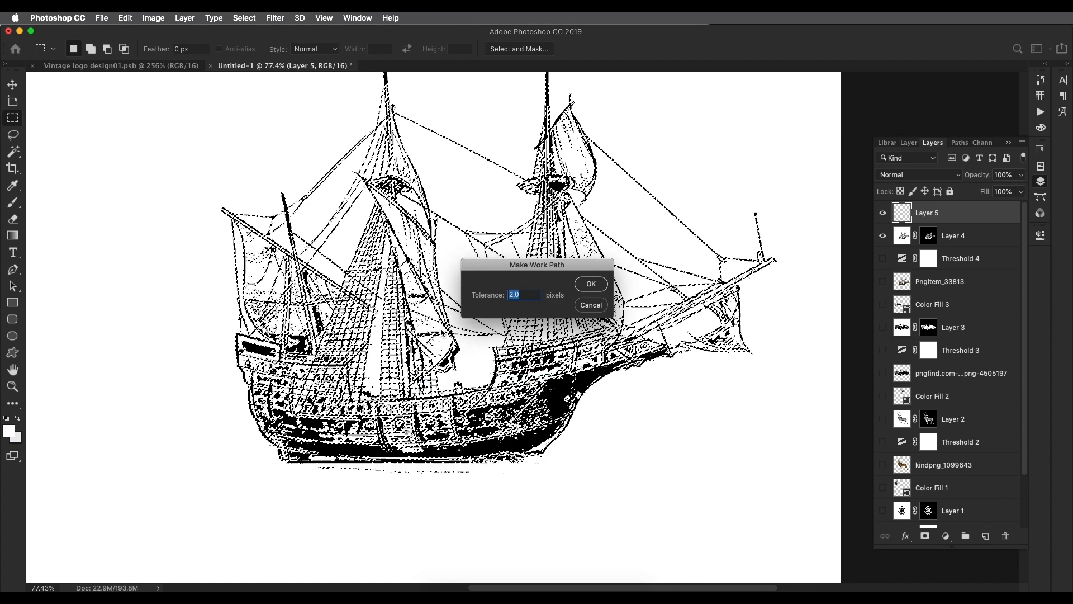
{"action": "key", "text": "Return"}
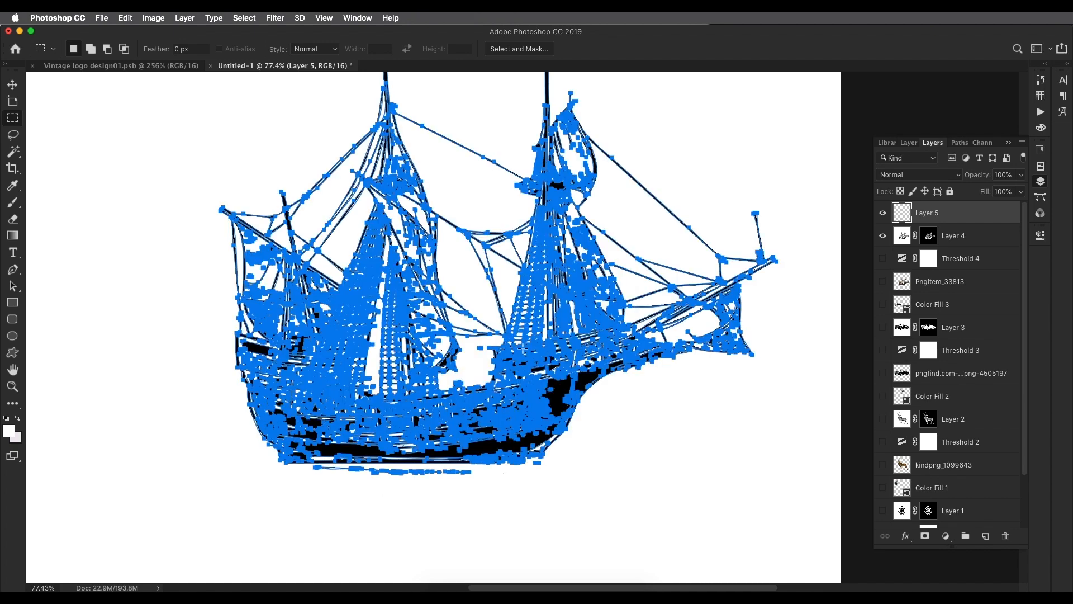
Fill the ship's work path with a Solid Color layer in dark blue
{"action": "left_click", "coordinate": [946, 536]}
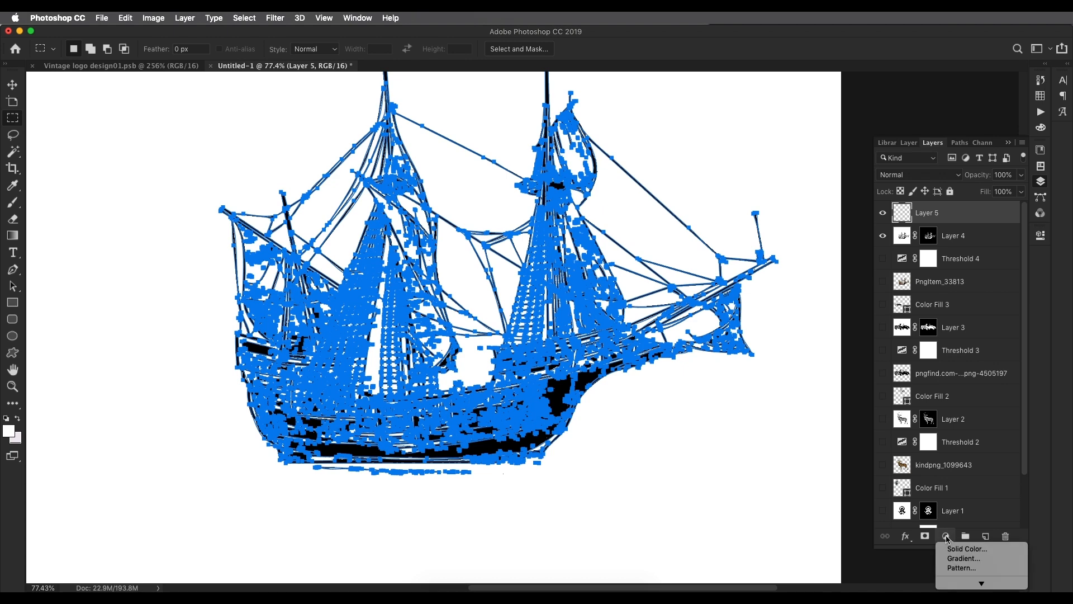
{"action": "left_click", "coordinate": [954, 549]}
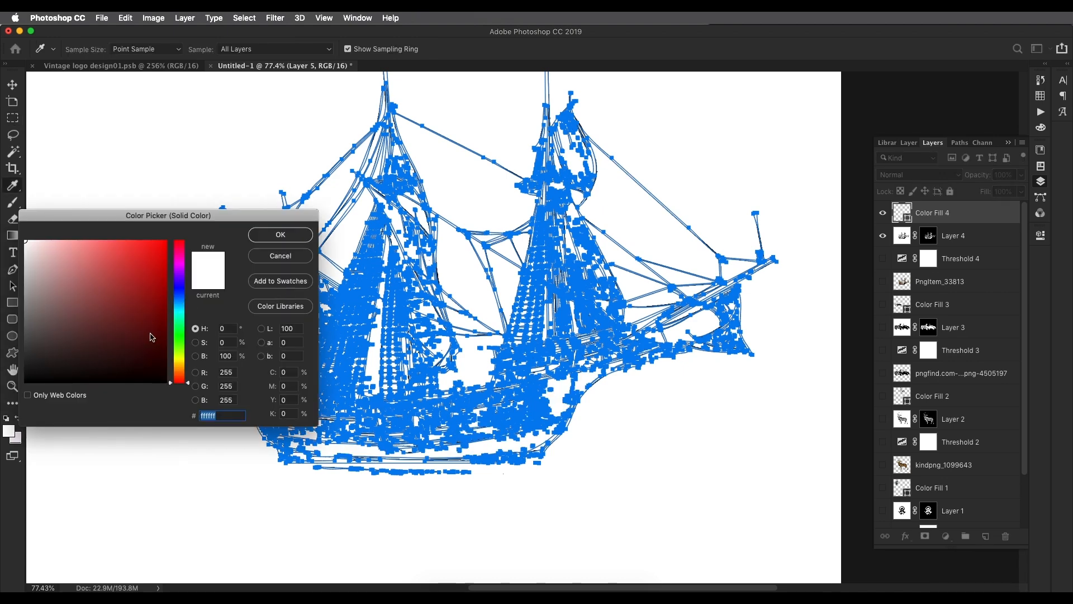
{"action": "left_click", "coordinate": [179, 304]}
{"action": "mouse_move", "coordinate": [114, 345]}
{"action": "left_mouse_down"}
{"action": "mouse_move", "coordinate": [149, 335]}
{"action": "mouse_move", "coordinate": [102, 351]}
{"action": "left_mouse_up"}
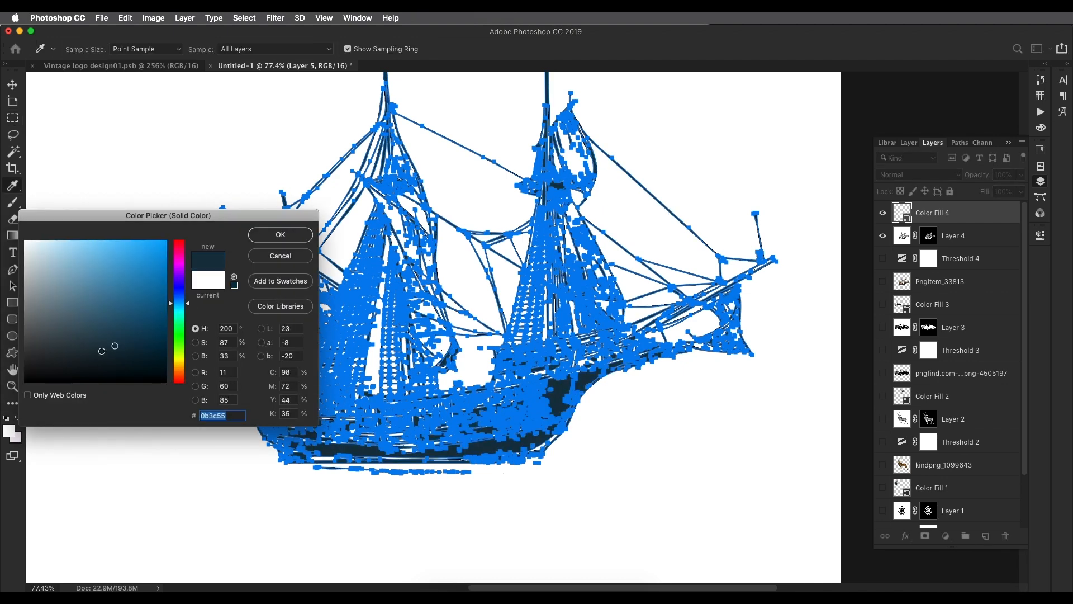
{"action": "left_click", "coordinate": [279, 238]}
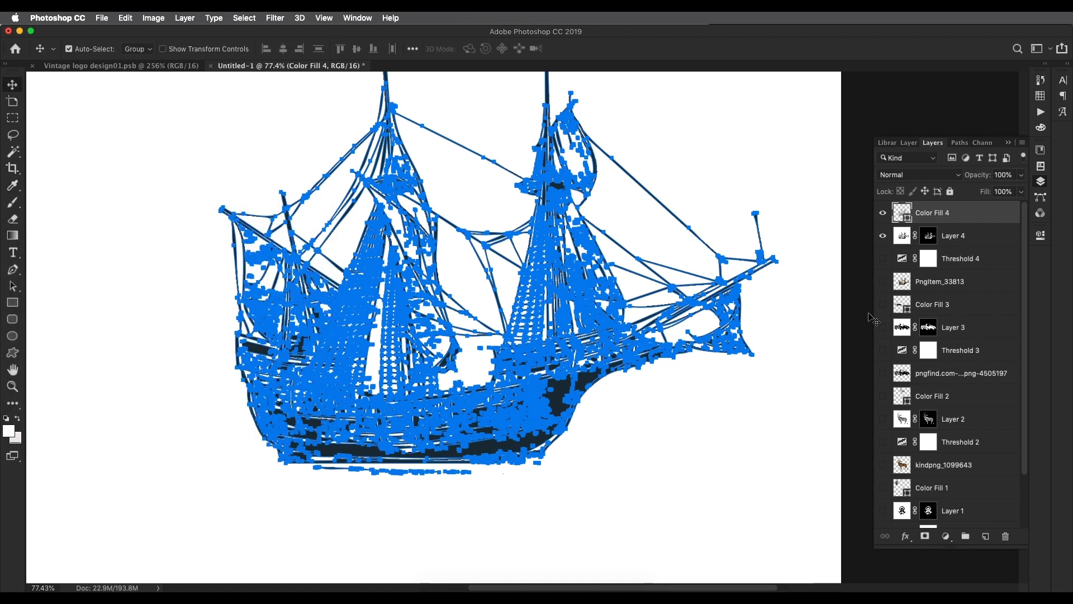
Deselect the ship's work path and hide Layer 4 so only the vector fill shows
{"action": "left_click", "coordinate": [958, 143]}
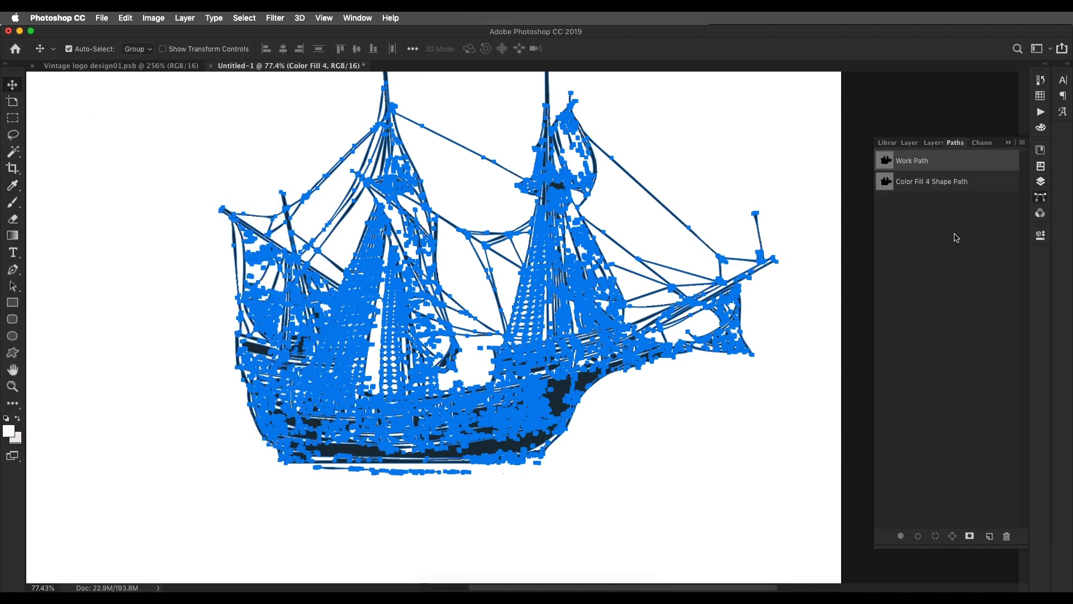
{"action": "left_click", "coordinate": [958, 239]}
{"action": "left_click", "coordinate": [932, 144]}
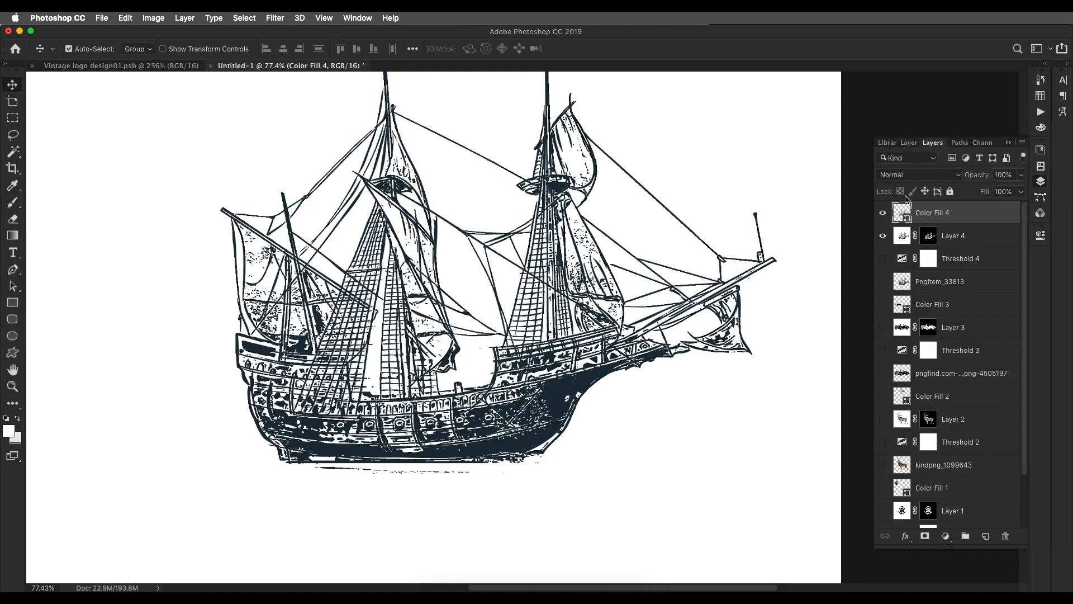
{"action": "left_click", "coordinate": [883, 236]}
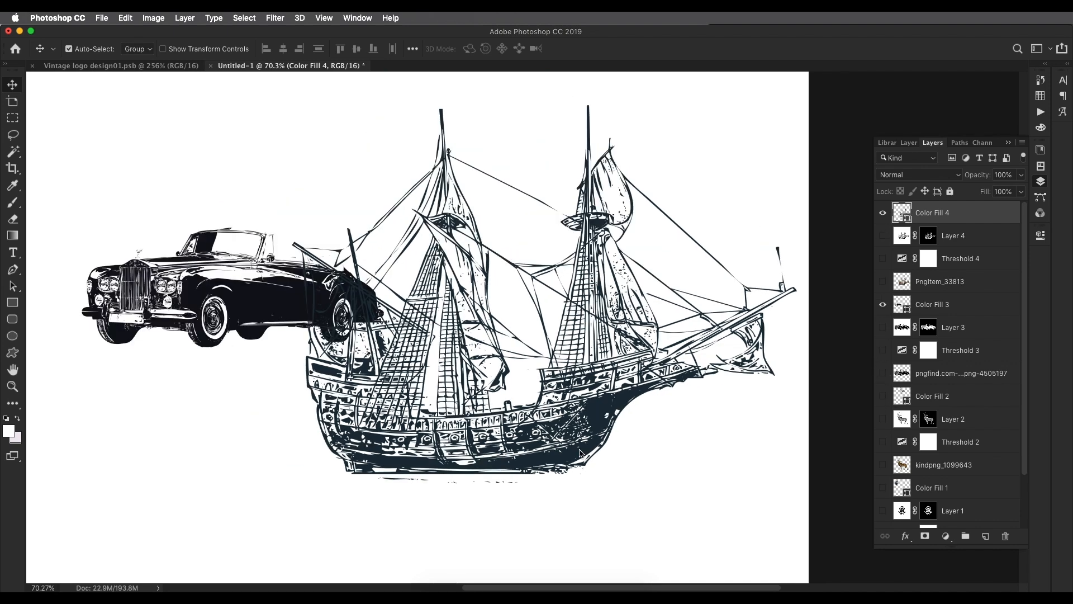
Scale down the ship vector artwork and place it beside the car, below the deer
{"action": "key", "text": "ctrl+t"}
{"action": "left_click_drag", "start_coordinate": [544, 490], "coordinate": [613, 342]}
{"action": "key", "text": "Return"}
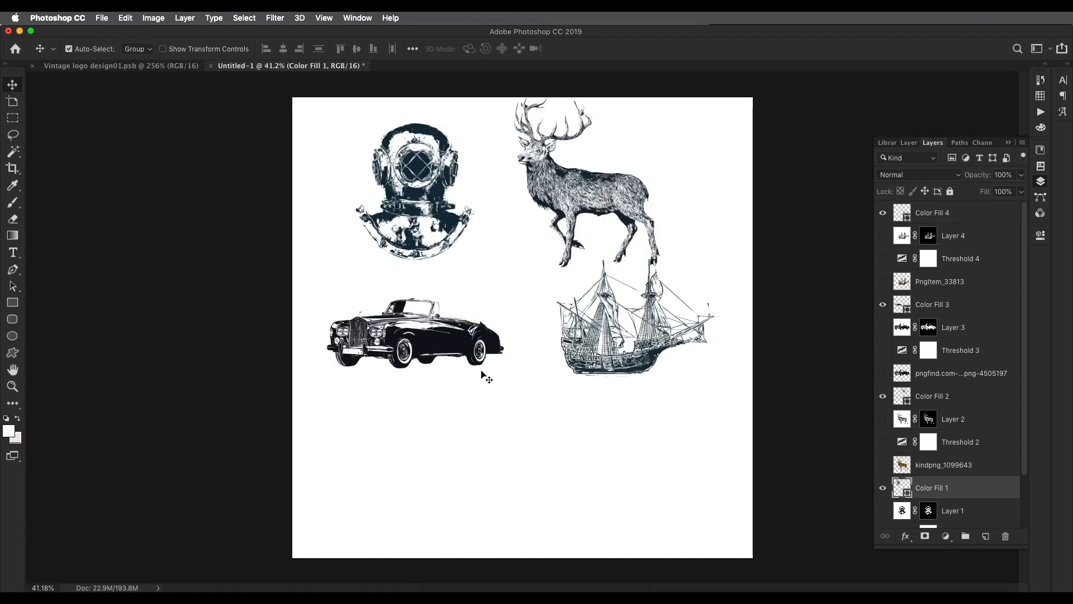
Switch to Finder, place the owl image unnamed.png from the Resouces Images folder into the document and position it in the lower area
{"action": "mouse_move", "coordinate": [497, 590]}
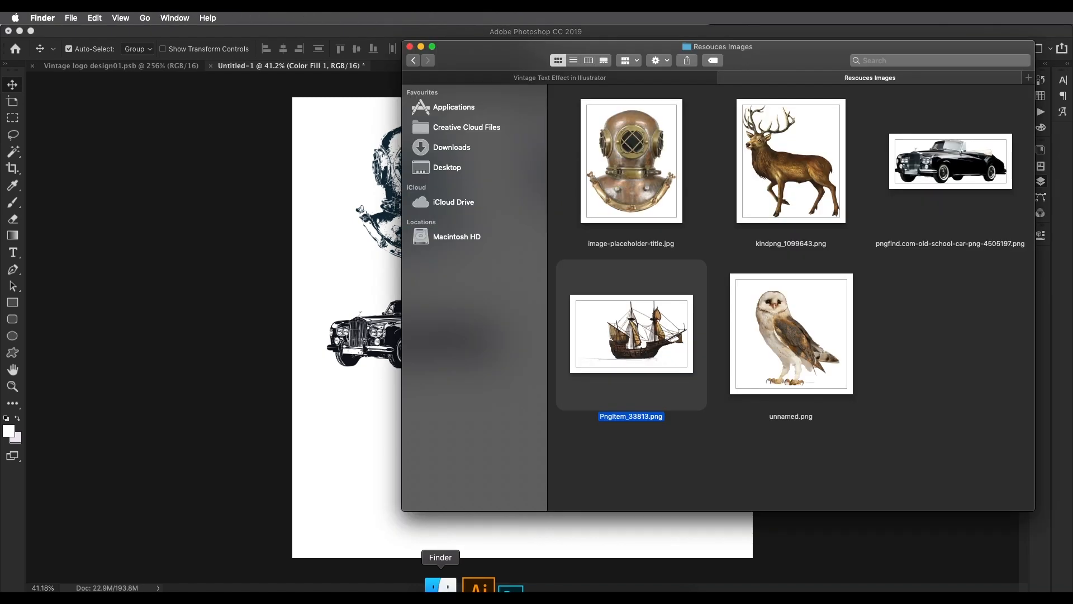
{"action": "left_click", "coordinate": [439, 586]}
{"action": "left_click", "coordinate": [810, 338]}
{"action": "left_click_drag", "start_coordinate": [780, 346], "coordinate": [673, 456]}
{"action": "key", "text": "Return"}
{"action": "left_click_drag", "start_coordinate": [589, 385], "coordinate": [552, 403]}
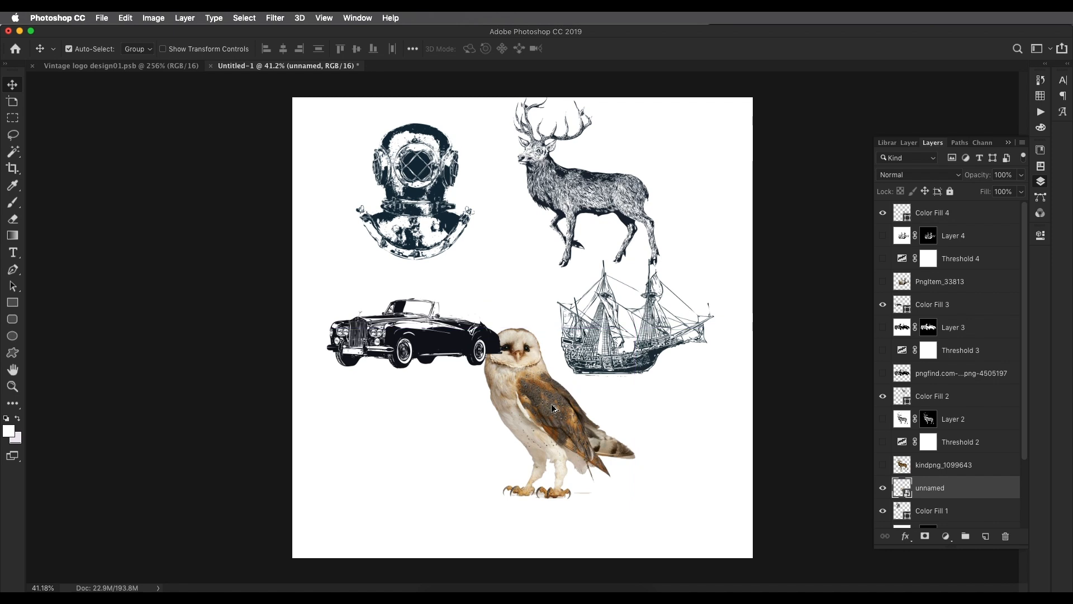
{"action": "scroll", "coordinate": [552, 404], "scroll_direction": "up", "scroll_amount": 1}
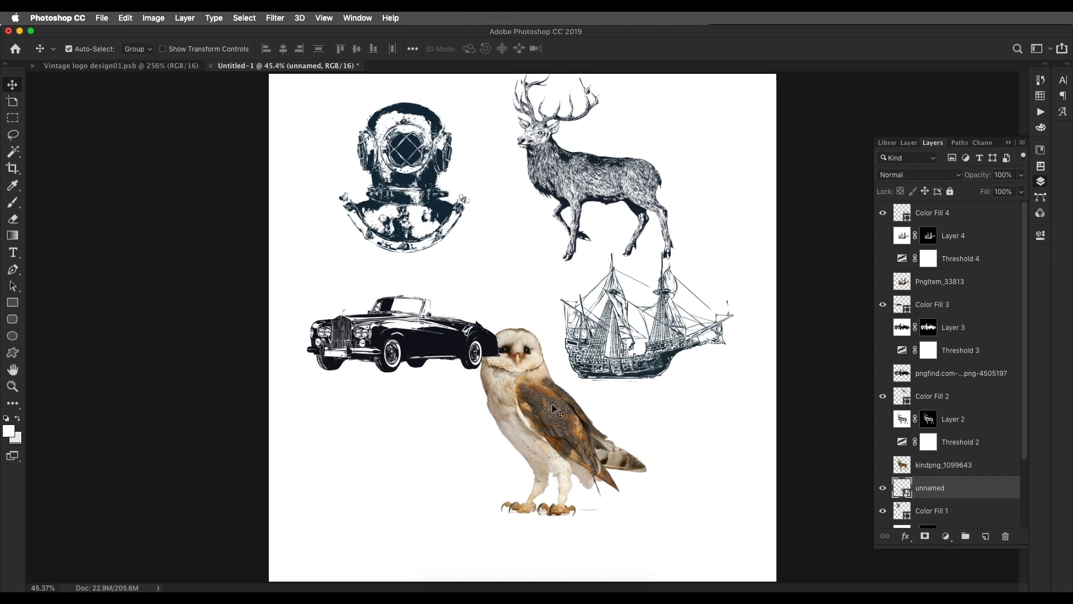
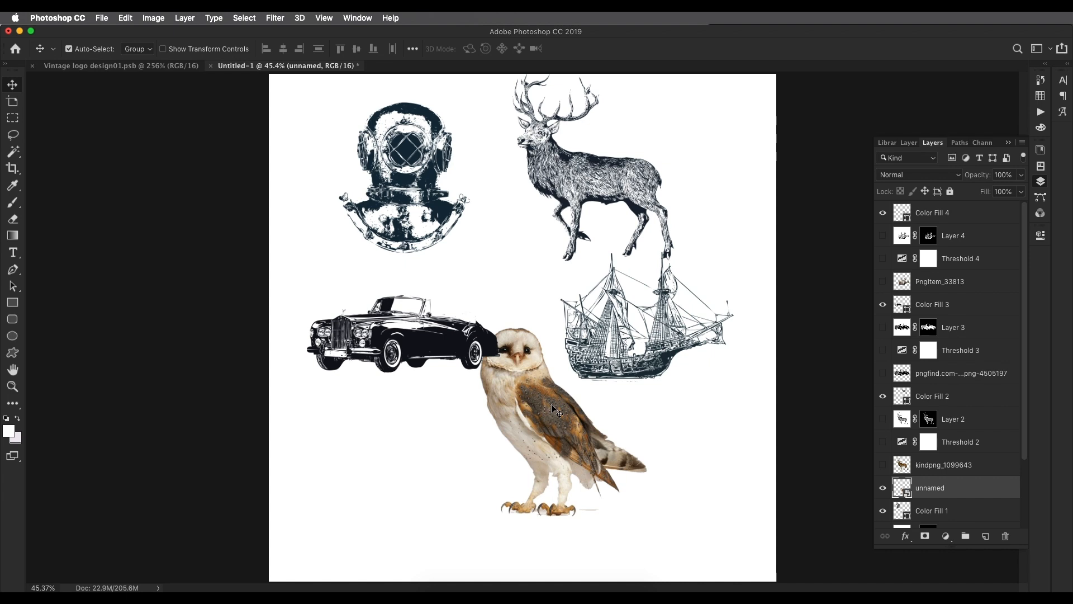
{"action": "left_click_drag", "start_coordinate": [555, 411], "coordinate": [564, 437]}
Hide the ship, car, deer and helmet fill layers and move the unnamed owl layer to the top of the stack
{"action": "left_click_drag", "start_coordinate": [884, 397], "coordinate": [886, 216]}
{"action": "left_click", "coordinate": [883, 511]}
{"action": "left_click_drag", "start_coordinate": [901, 487], "coordinate": [894, 219]}
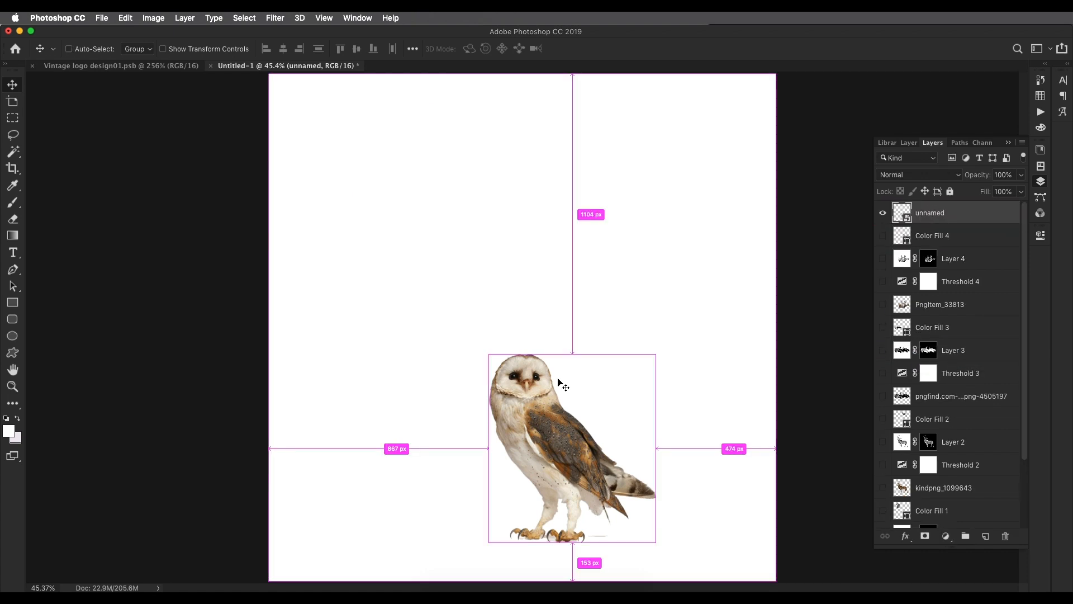
Enlarge the owl image to fill most of the canvas height and rasterize its layer
{"action": "key", "text": "super+t"}
{"action": "left_click_drag", "start_coordinate": [561, 329], "coordinate": [555, 210]}
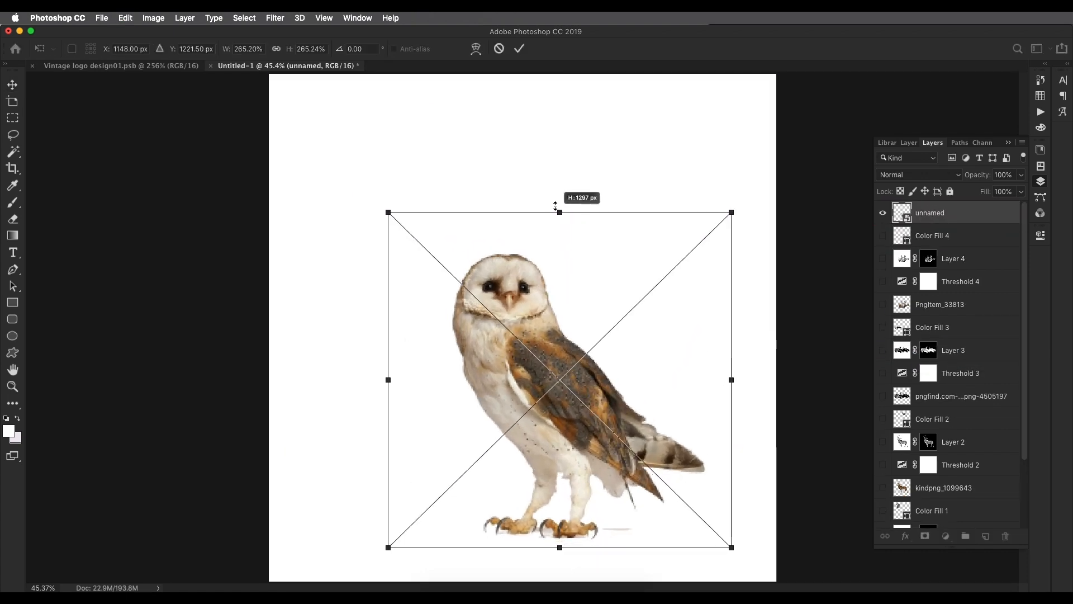
{"action": "right_click", "coordinate": [929, 214]}
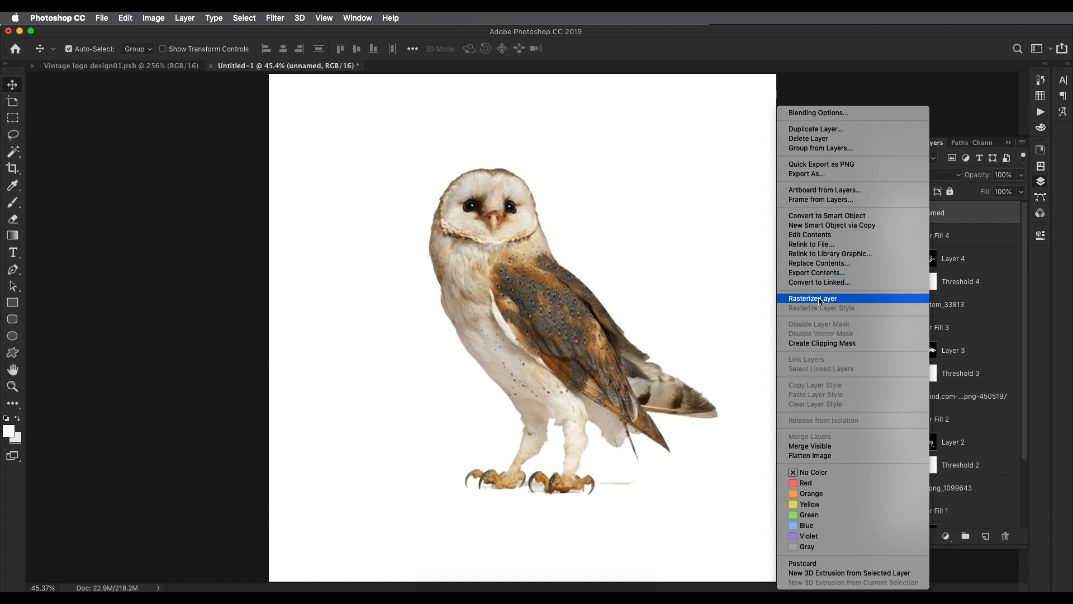
{"action": "left_click", "coordinate": [821, 299]}
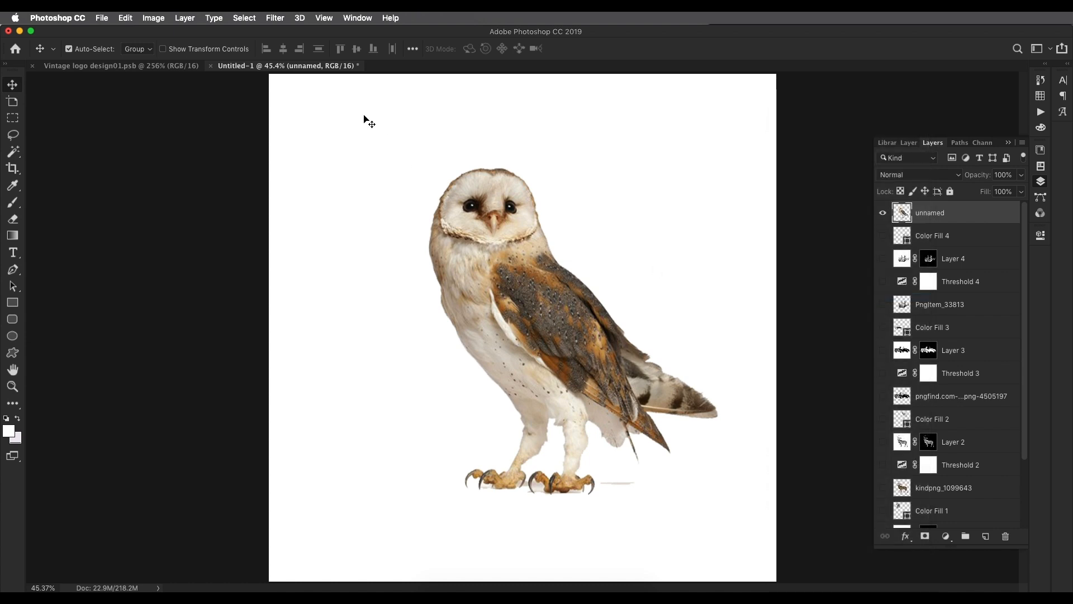
Apply Smart Sharpen to the owl layer with Amount 309%, Radius 3.8 px and Reduce Noise 30%
{"action": "left_click", "coordinate": [275, 18]}
{"action": "mouse_move", "coordinate": [335, 215]}
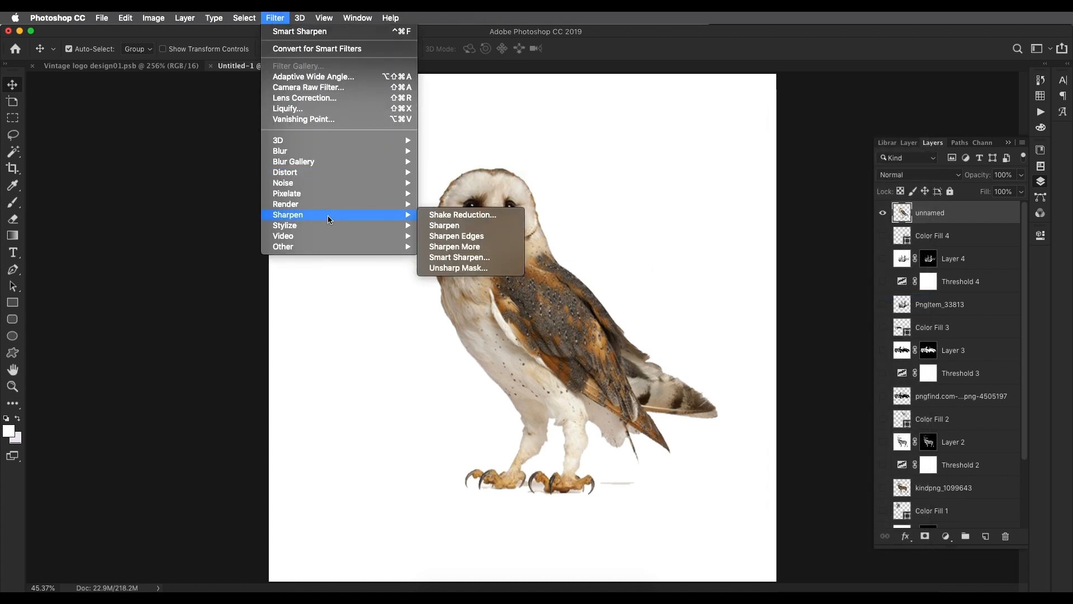
{"action": "left_click", "coordinate": [460, 257]}
{"action": "left_click_drag", "start_coordinate": [790, 105], "coordinate": [799, 105]}
{"action": "left_click_drag", "start_coordinate": [796, 120], "coordinate": [779, 122]}
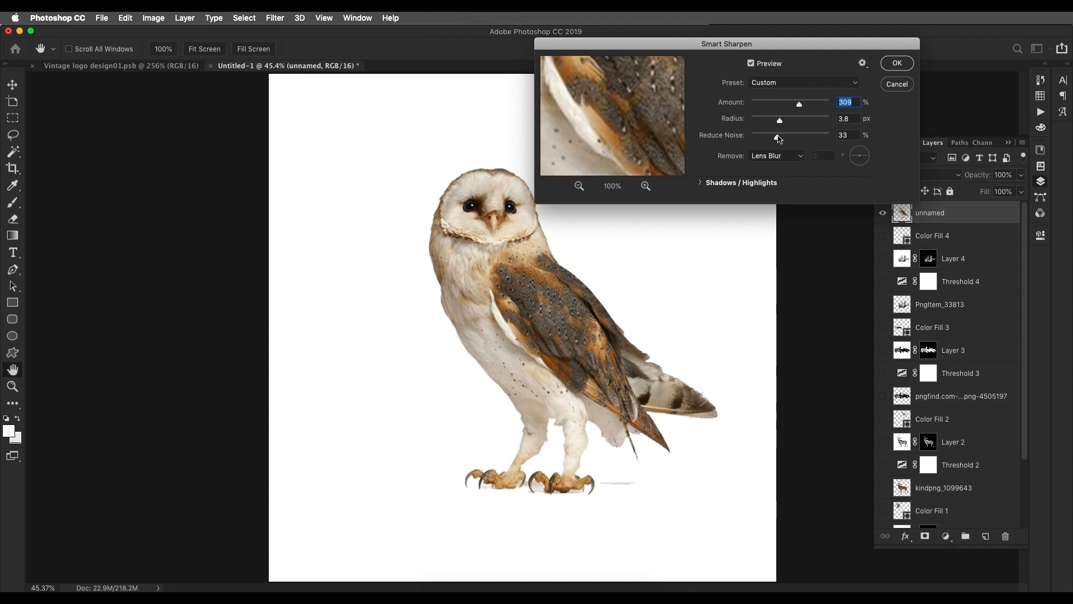
{"action": "left_click", "coordinate": [898, 63]}
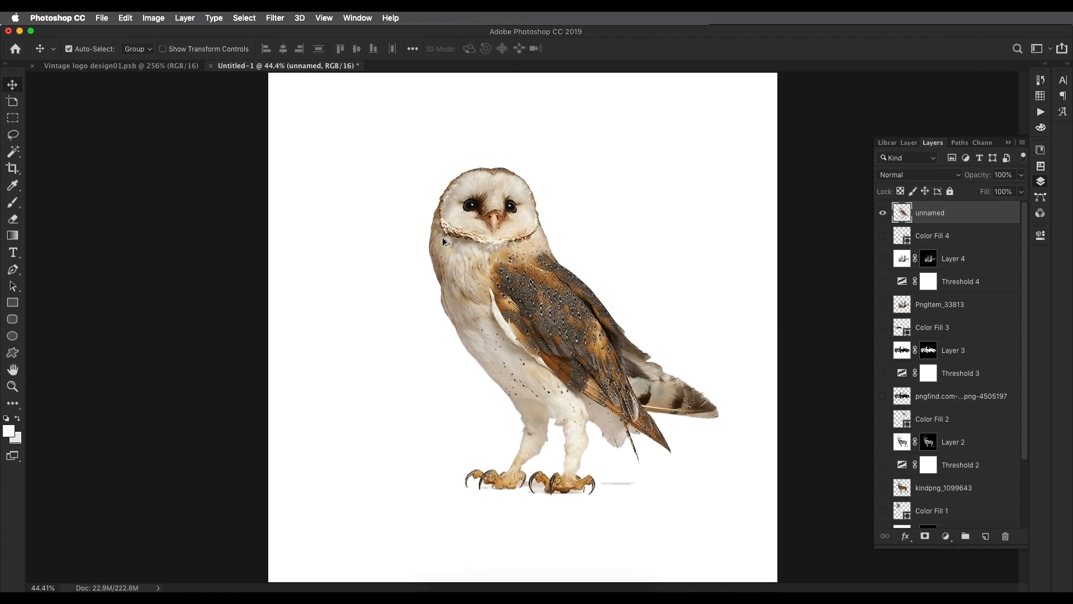
Add a Threshold adjustment layer above the owl and set its level to 203
{"action": "scroll", "coordinate": [444, 242], "scroll_direction": "up", "scroll_amount": 2}
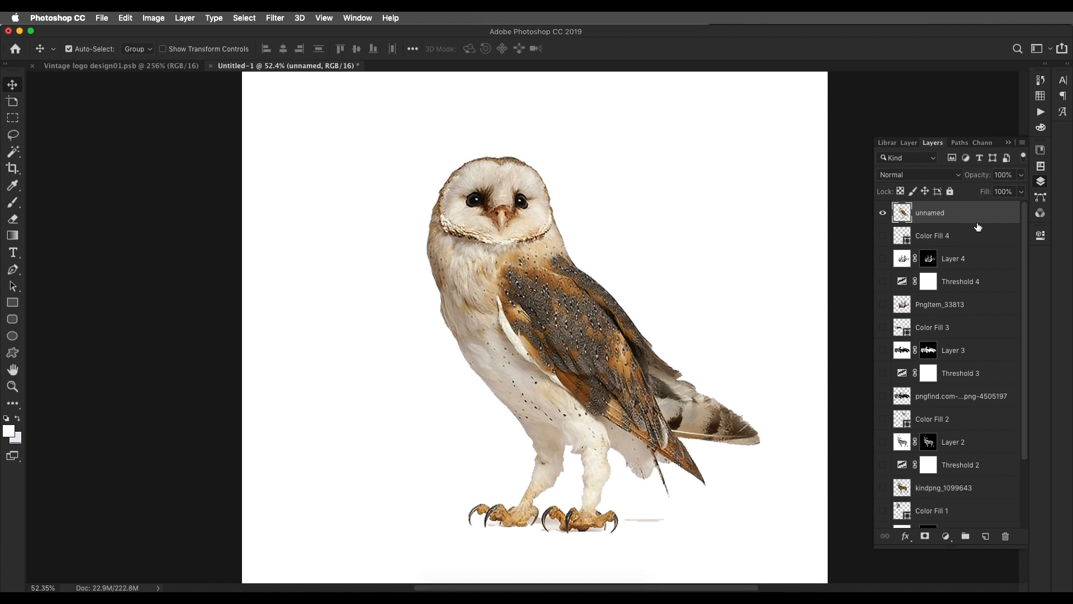
{"action": "left_click", "coordinate": [946, 536]}
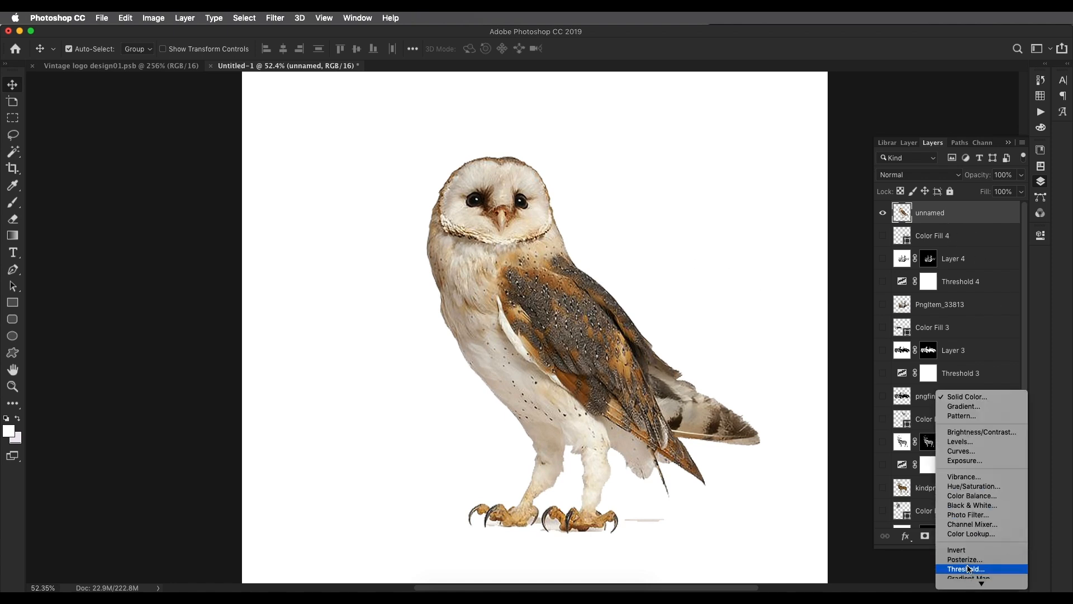
{"action": "left_click", "coordinate": [968, 568]}
{"action": "left_click_drag", "start_coordinate": [945, 280], "coordinate": [988, 280]}
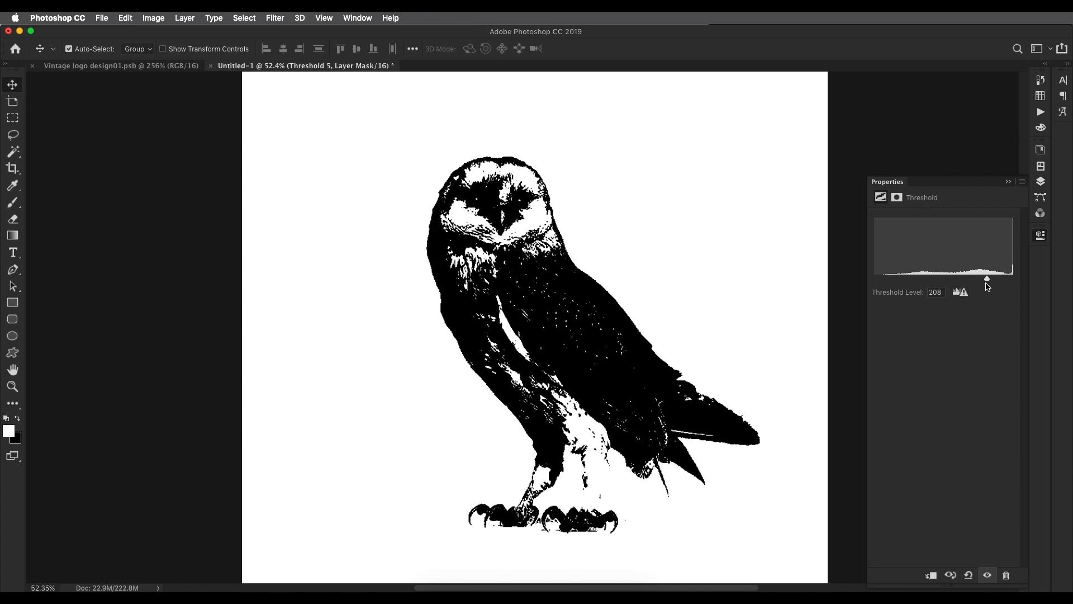
{"action": "mouse_move", "coordinate": [988, 282]}
{"action": "left_mouse_down"}
{"action": "mouse_move", "coordinate": [940, 279]}
{"action": "mouse_move", "coordinate": [981, 285]}
{"action": "left_mouse_up"}
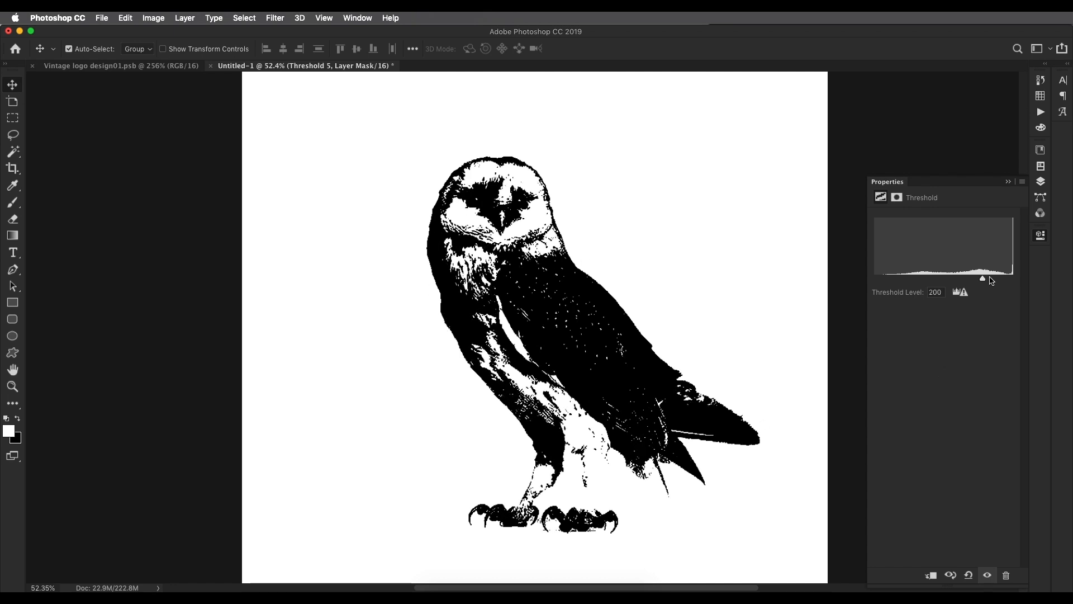
{"action": "left_click_drag", "start_coordinate": [987, 283], "coordinate": [987, 282]}
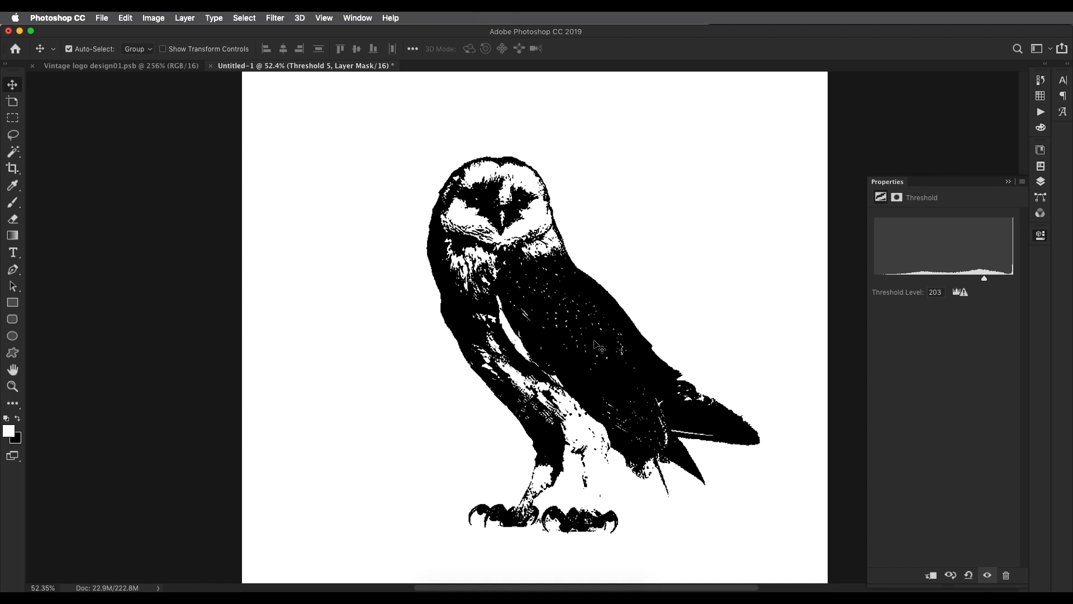
Start a second Smart Sharpen on the unnamed owl layer and set the Amount to 369%
{"action": "left_click", "coordinate": [1040, 181]}
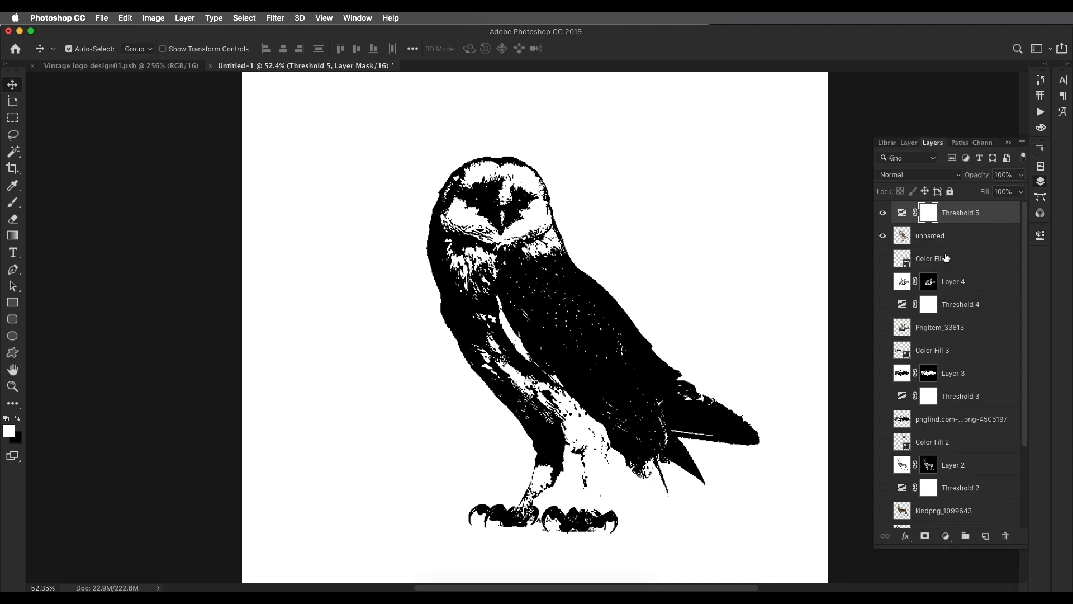
{"action": "left_click", "coordinate": [942, 243]}
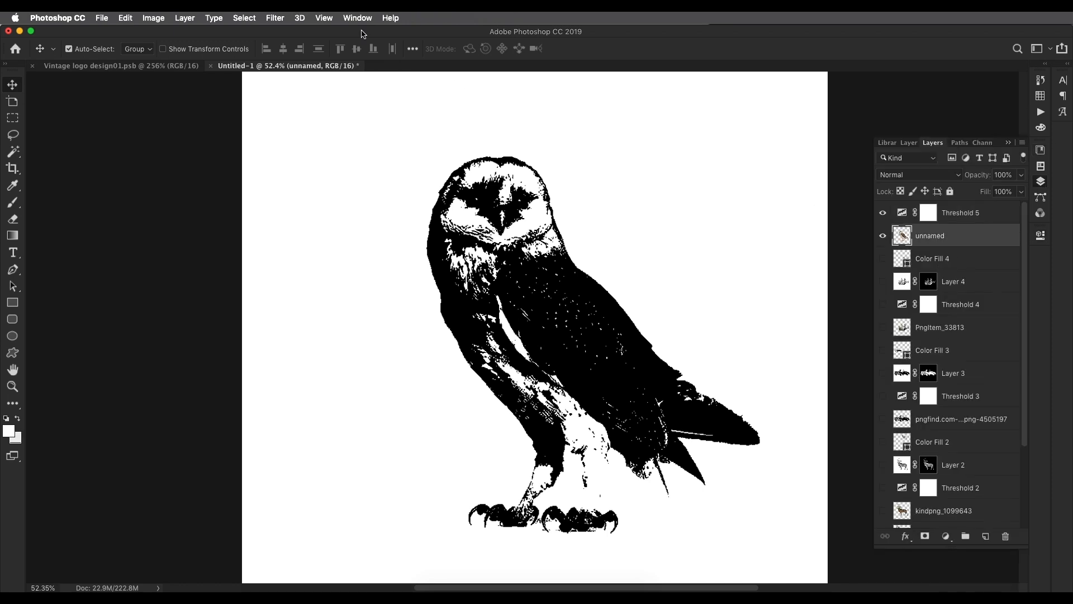
{"action": "left_click", "coordinate": [269, 22]}
{"action": "mouse_move", "coordinate": [311, 212]}
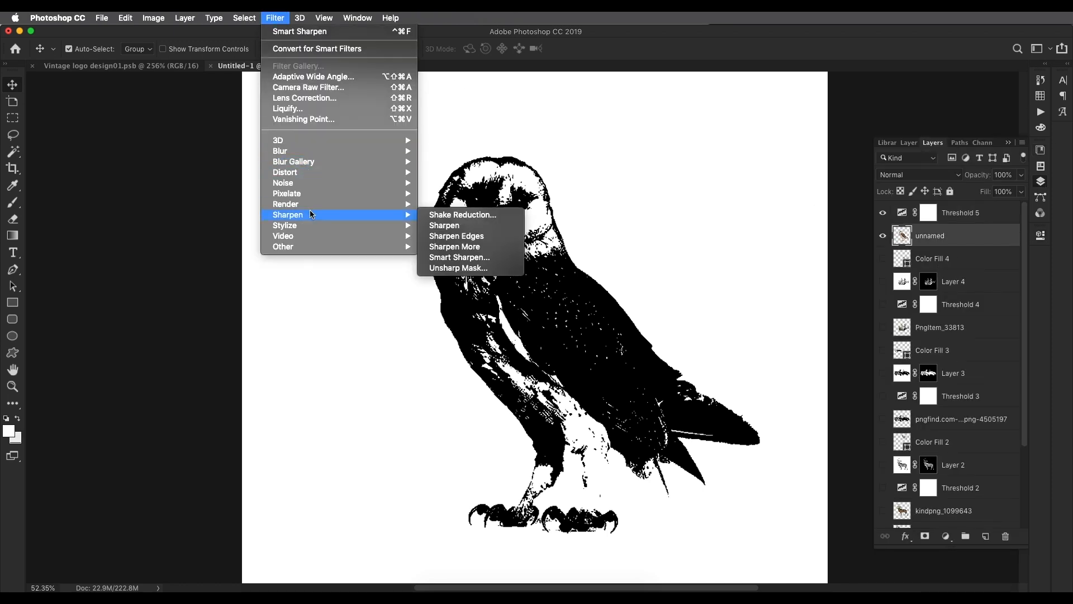
{"action": "left_click", "coordinate": [474, 258]}
{"action": "left_click_drag", "start_coordinate": [714, 51], "coordinate": [749, 44]}
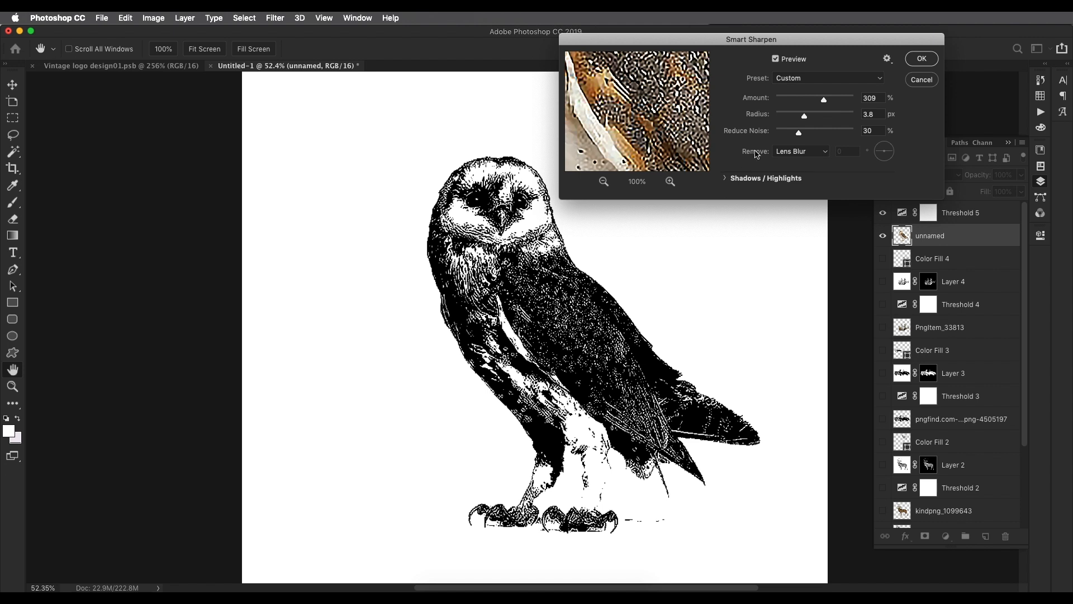
{"action": "left_click_drag", "start_coordinate": [823, 104], "coordinate": [792, 100]}
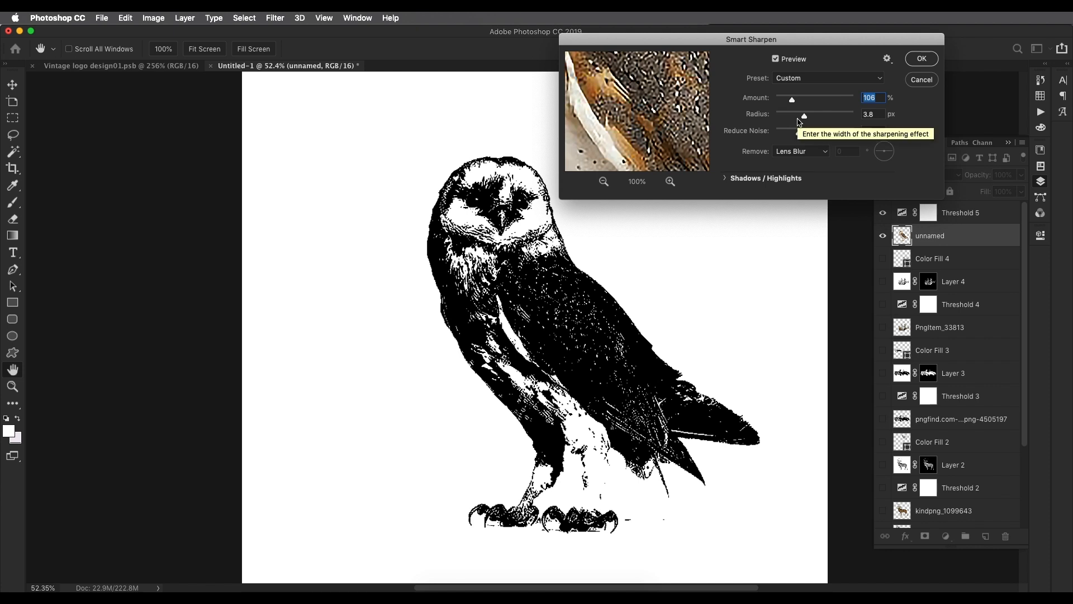
{"action": "left_click_drag", "start_coordinate": [832, 102], "coordinate": [834, 101]}
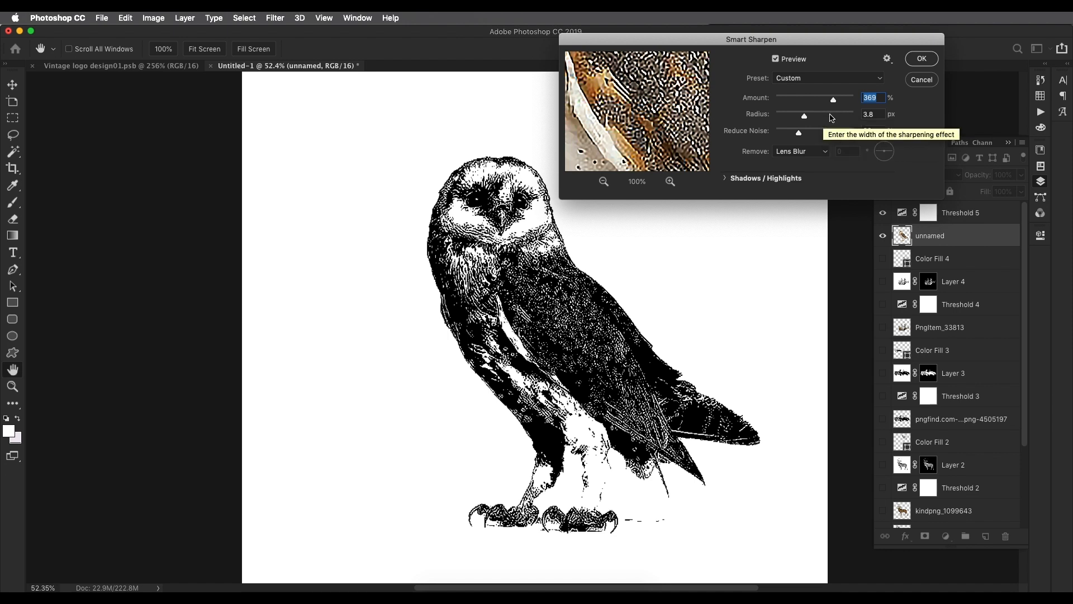
Set the Smart Sharpen Radius to 9.4 px and Reduce Noise to 70%, and apply the filter to the owl
{"action": "left_click", "coordinate": [830, 115]}
{"action": "key", "text": "Tab"}
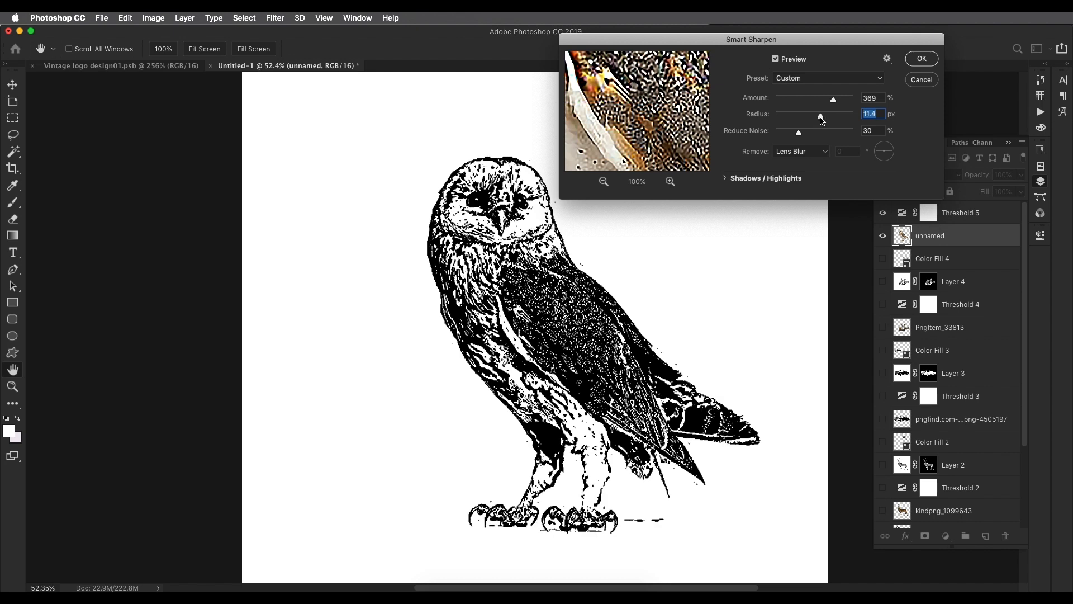
{"action": "left_click_drag", "start_coordinate": [822, 119], "coordinate": [823, 120]}
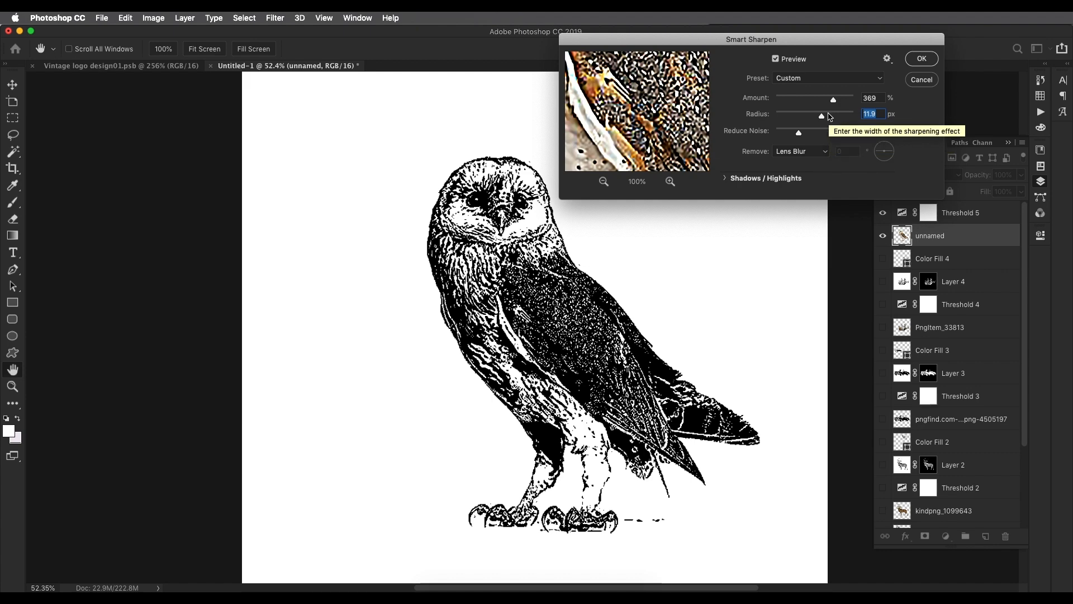
{"action": "left_click_drag", "start_coordinate": [826, 116], "coordinate": [818, 121]}
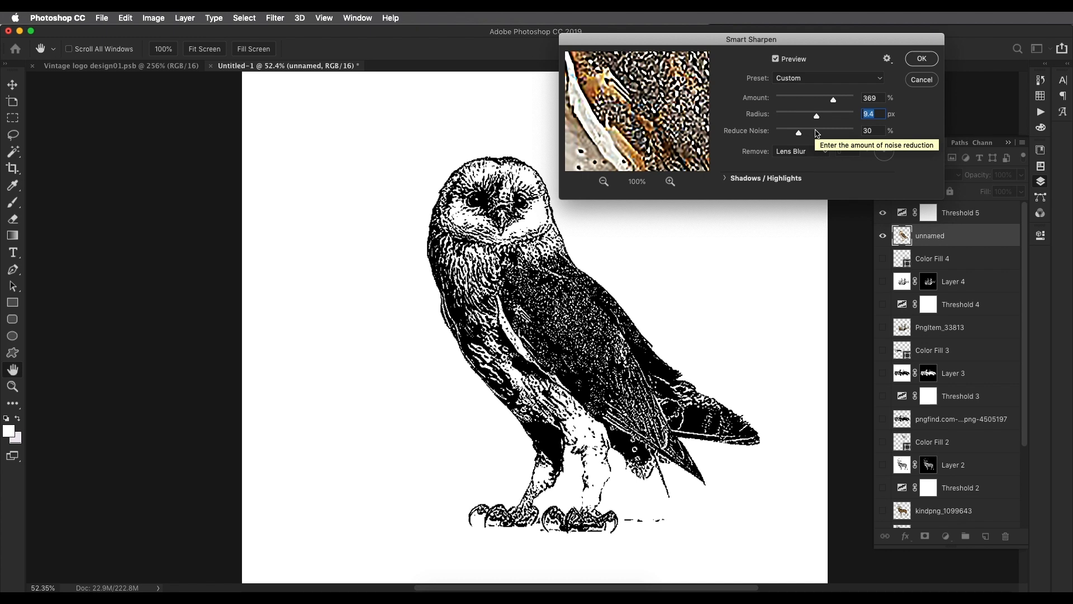
{"action": "left_click_drag", "start_coordinate": [817, 133], "coordinate": [829, 135]}
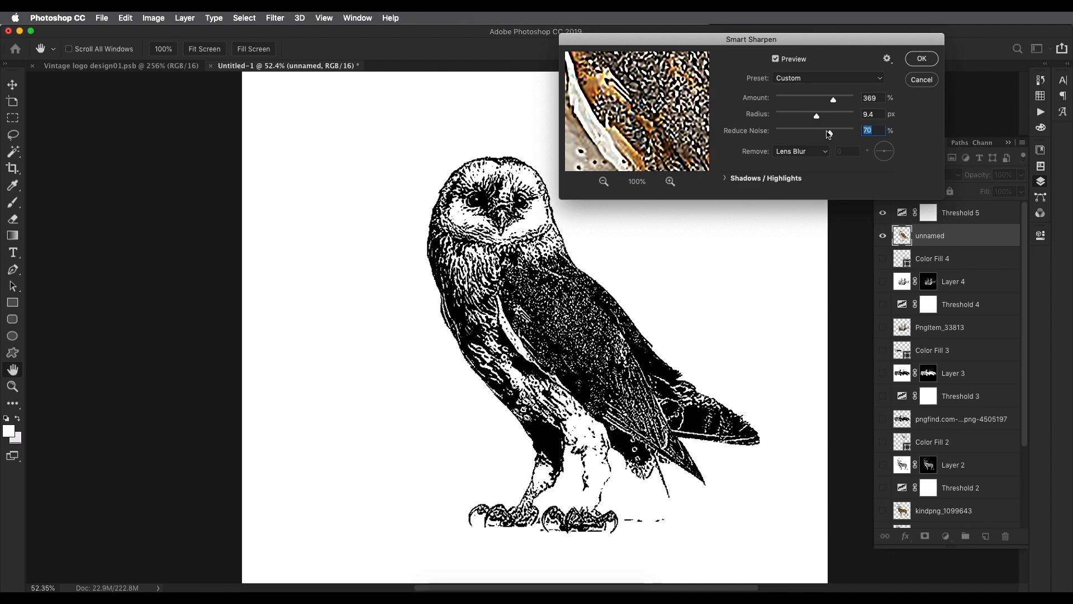
{"action": "scroll", "coordinate": [932, 81], "scroll_direction": "down", "scroll_amount": 1}
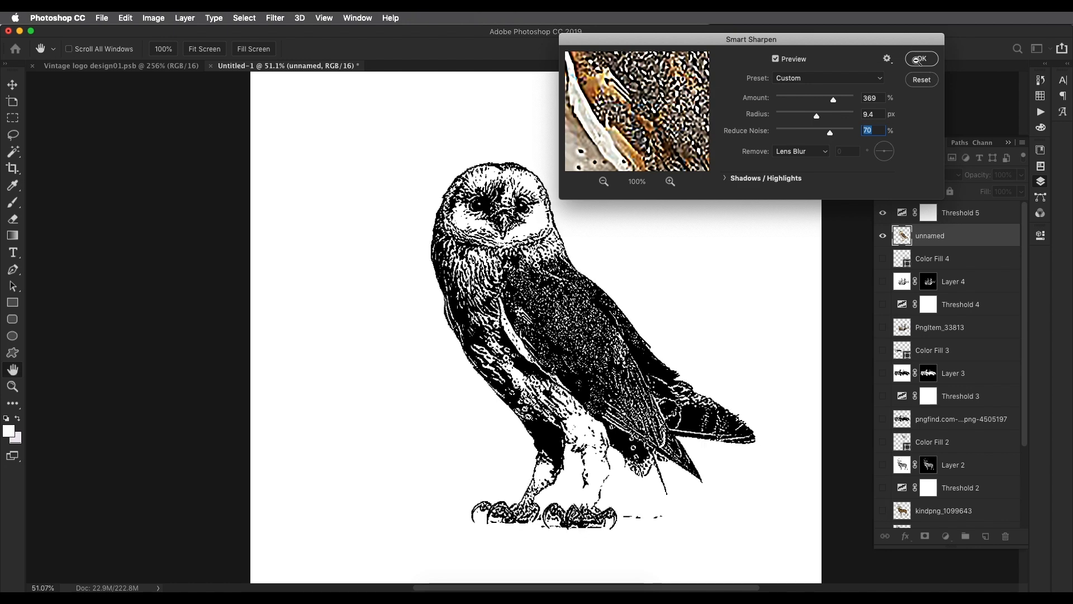
{"action": "scroll", "coordinate": [673, 329], "scroll_direction": "down", "scroll_amount": 10}
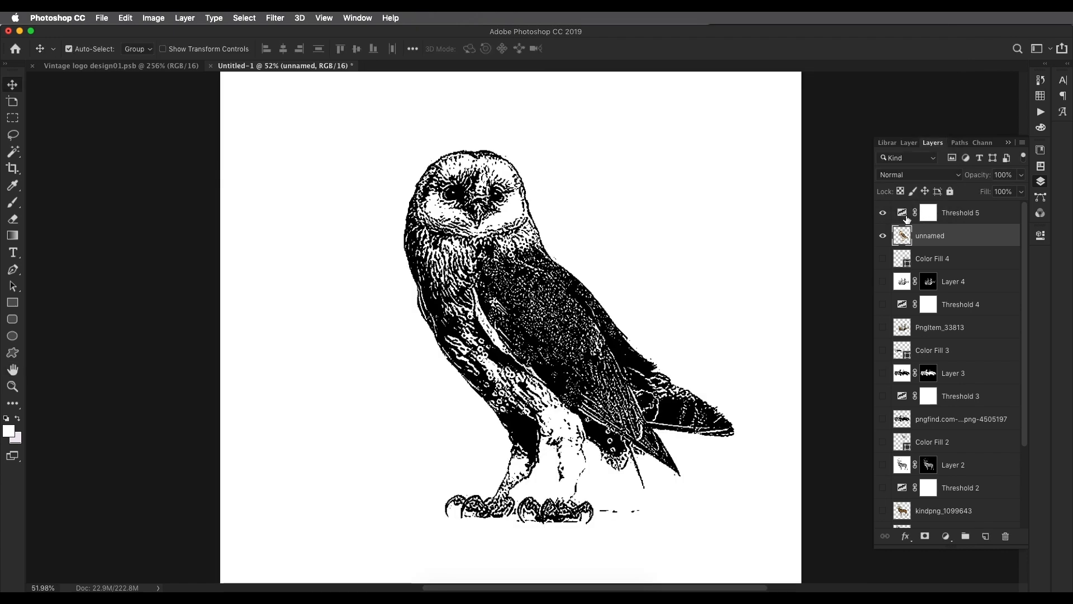
Set the owl's Threshold 5 adjustment level to 195
{"action": "double_click", "coordinate": [907, 220]}
{"action": "left_click_drag", "start_coordinate": [985, 280], "coordinate": [982, 282]}
{"action": "scroll", "coordinate": [688, 328], "scroll_direction": "down", "scroll_amount": 10}
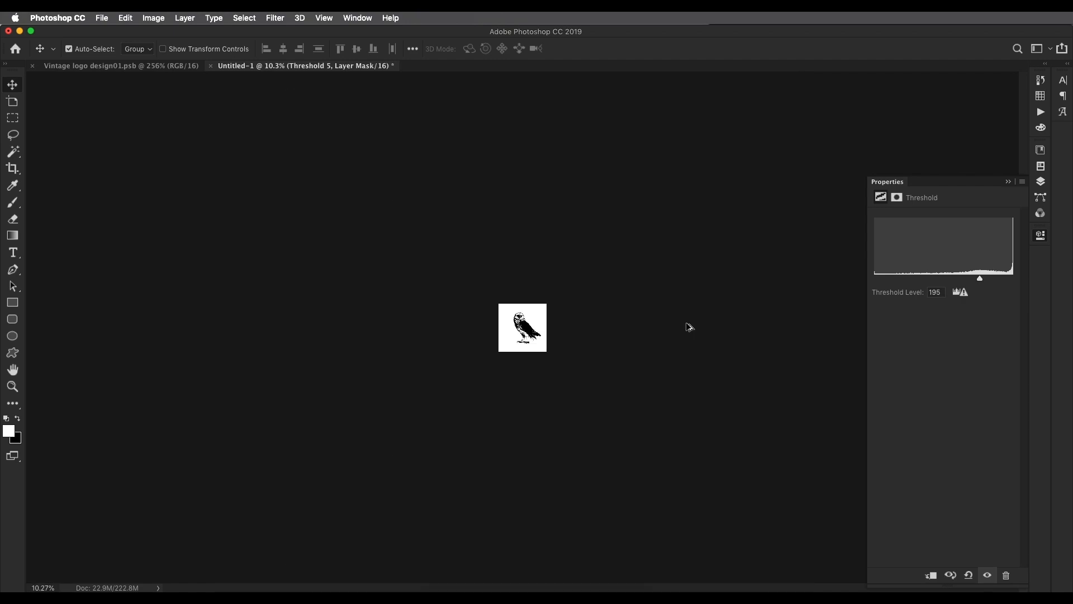
Examine the owl's black-and-white detail up close and compare its face with the owl artwork in Vintage logo design01.psb
{"action": "scroll", "coordinate": [570, 335], "scroll_direction": "up", "scroll_amount": 8}
{"action": "scroll", "coordinate": [503, 237], "scroll_direction": "up", "scroll_amount": 5}
{"action": "scroll", "coordinate": [503, 237], "scroll_direction": "down", "scroll_amount": 4}
{"action": "scroll", "coordinate": [504, 239], "scroll_direction": "up", "scroll_amount": 5}
{"action": "scroll", "coordinate": [498, 234], "scroll_direction": "down", "scroll_amount": 5}
{"action": "scroll", "coordinate": [498, 234], "scroll_direction": "up", "scroll_amount": 1}
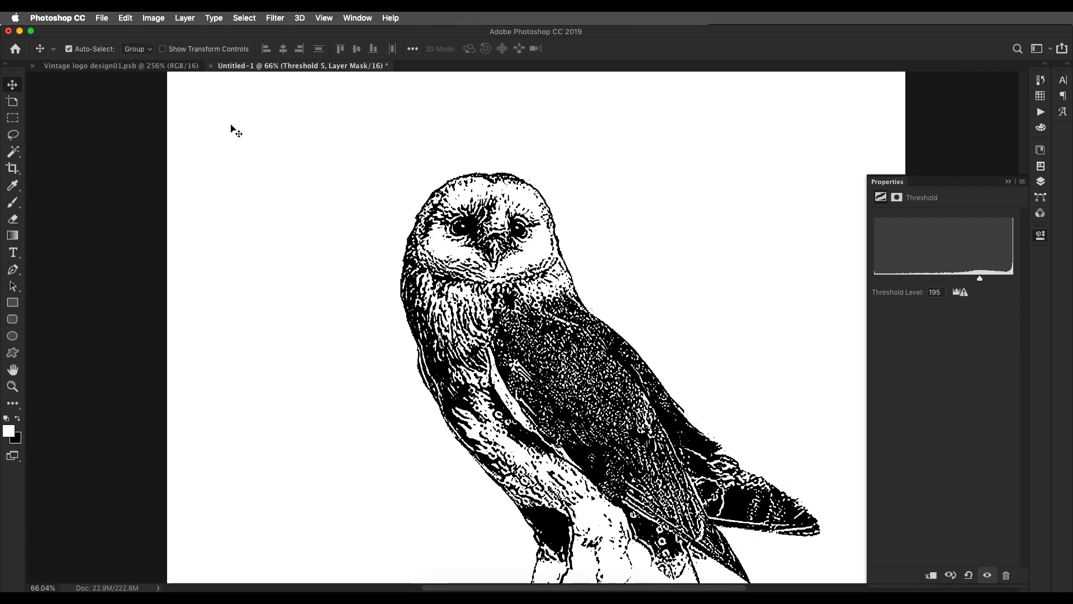
{"action": "left_click", "coordinate": [152, 66]}
{"action": "scroll", "coordinate": [358, 386], "scroll_direction": "down", "scroll_amount": 5}
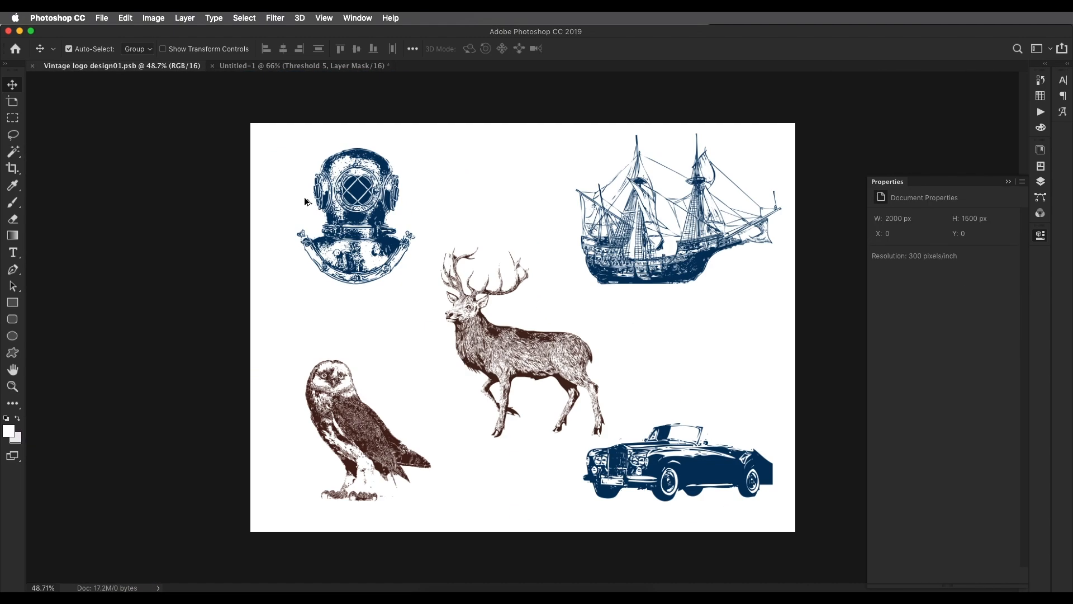
{"action": "scroll", "coordinate": [357, 385], "scroll_direction": "up", "scroll_amount": 6}
{"action": "scroll", "coordinate": [472, 331], "scroll_direction": "down", "scroll_amount": 4}
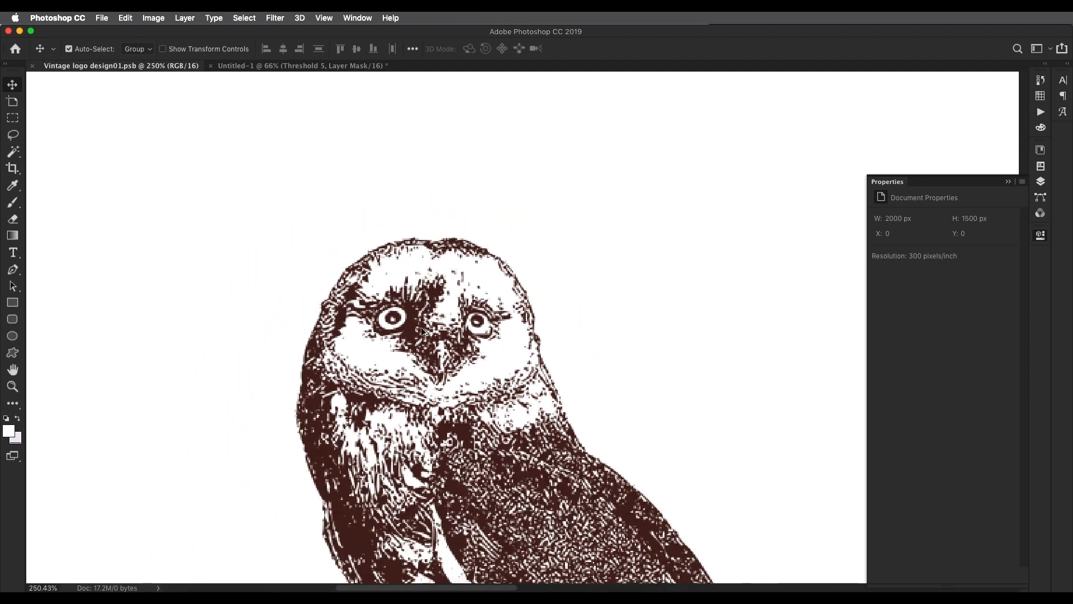
{"action": "scroll", "coordinate": [414, 324], "scroll_direction": "up", "scroll_amount": 1}
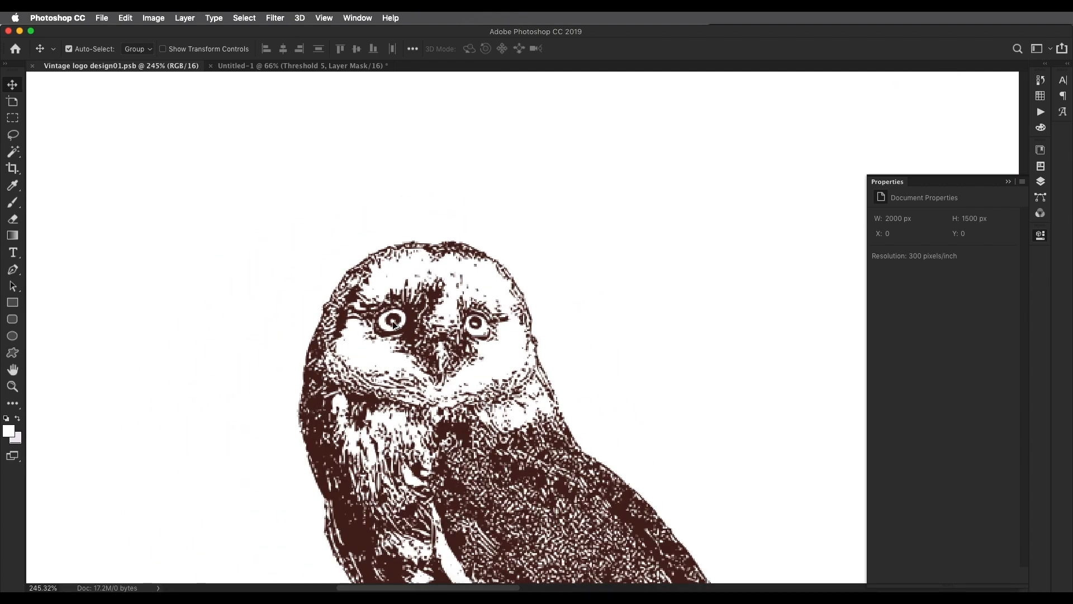
{"action": "left_click", "coordinate": [276, 66]}
{"action": "scroll", "coordinate": [512, 228], "scroll_direction": "up", "scroll_amount": 2}
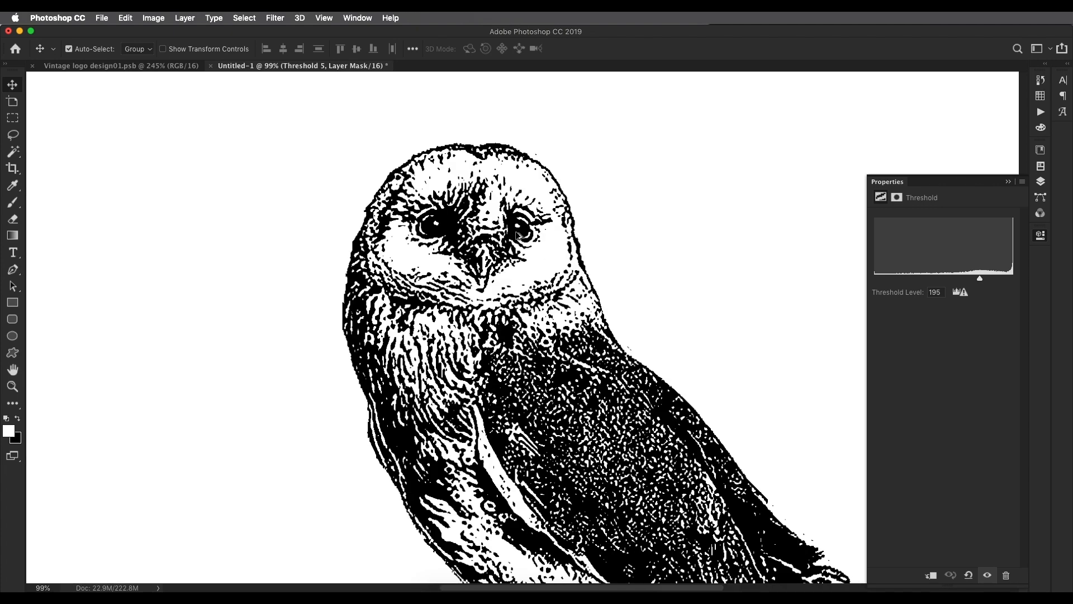
{"action": "scroll", "coordinate": [520, 239], "scroll_direction": "down", "scroll_amount": 1}
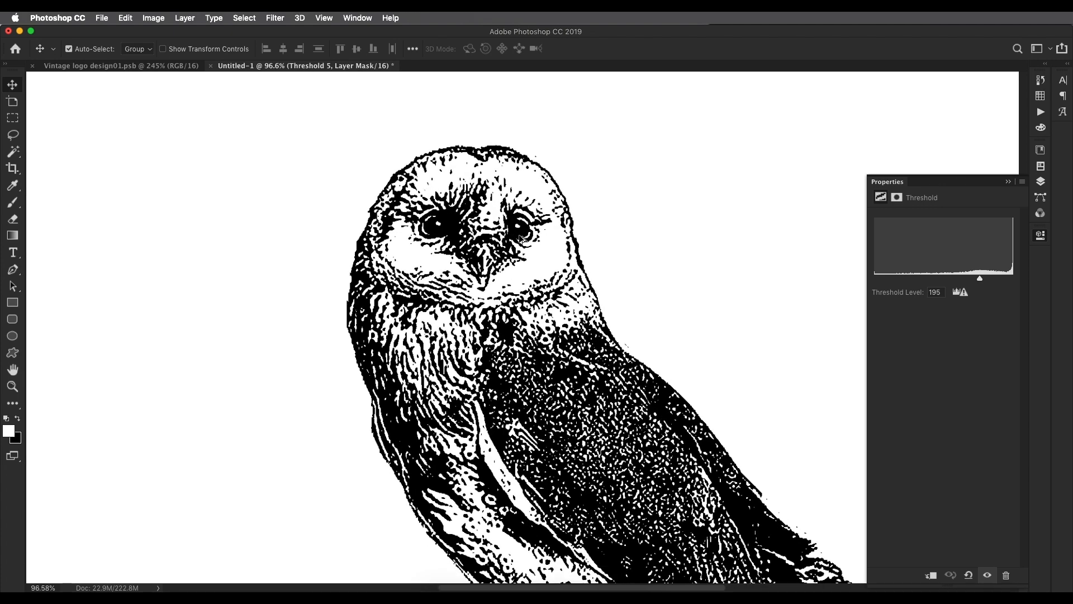
Stamp the visible owl result into a new layer above Threshold 5 and hide the Threshold 5 and unnamed layers
{"action": "left_click", "coordinate": [1045, 185]}
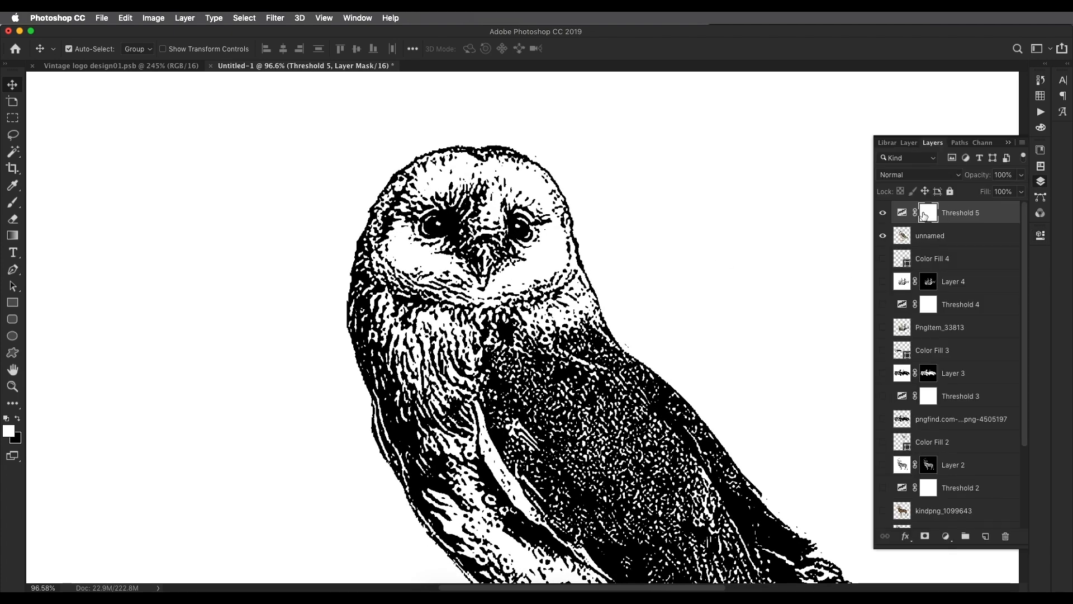
{"action": "left_click", "coordinate": [957, 237]}
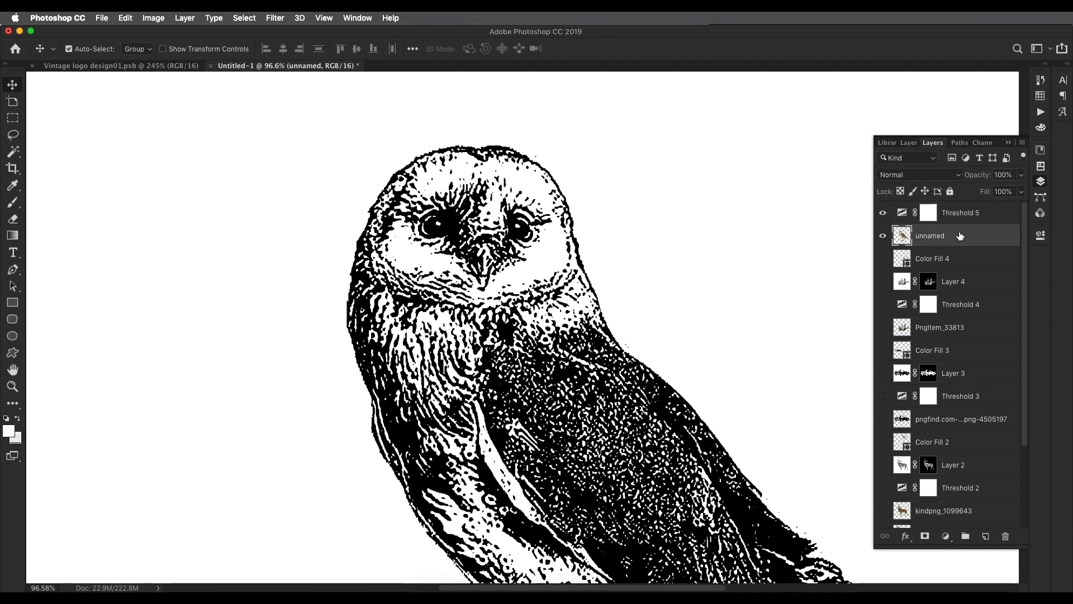
{"action": "left_click", "coordinate": [990, 217]}
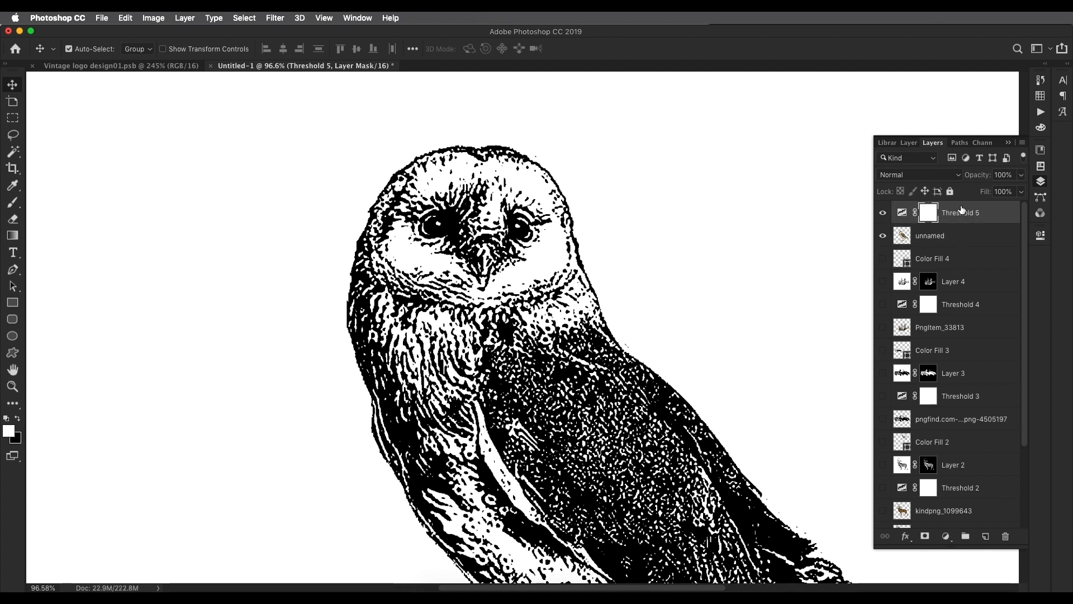
{"action": "left_click_drag", "start_coordinate": [985, 230], "coordinate": [984, 223]}
{"action": "key", "text": "super+alt+shift+e"}
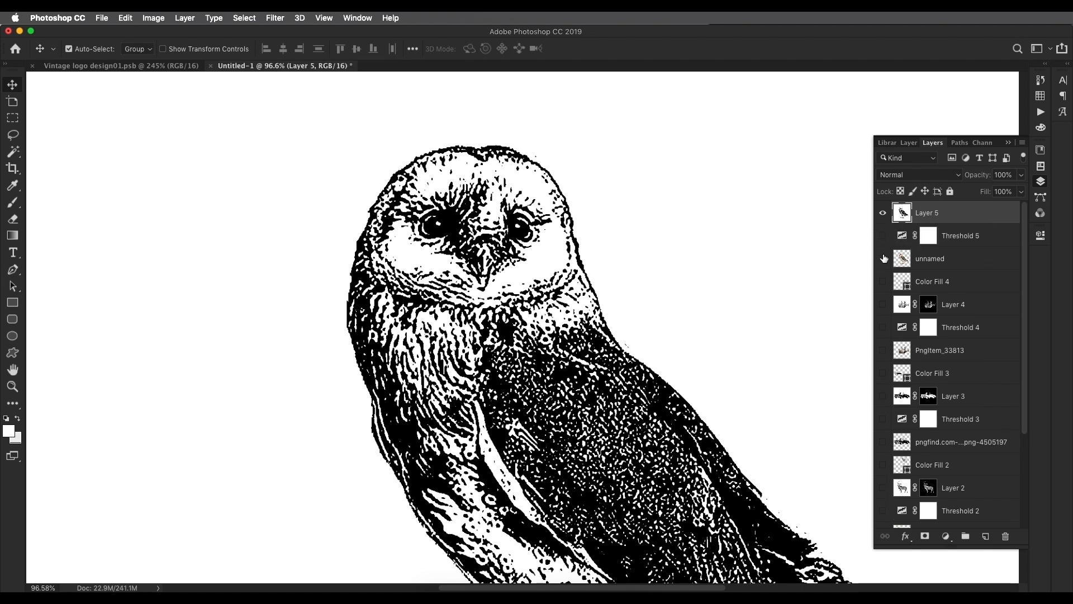
{"action": "scroll", "coordinate": [893, 403], "scroll_direction": "down", "scroll_amount": 3}
{"action": "scroll", "coordinate": [893, 524], "scroll_direction": "down", "scroll_amount": 1}
{"action": "scroll", "coordinate": [923, 261], "scroll_direction": "up", "scroll_amount": 4}
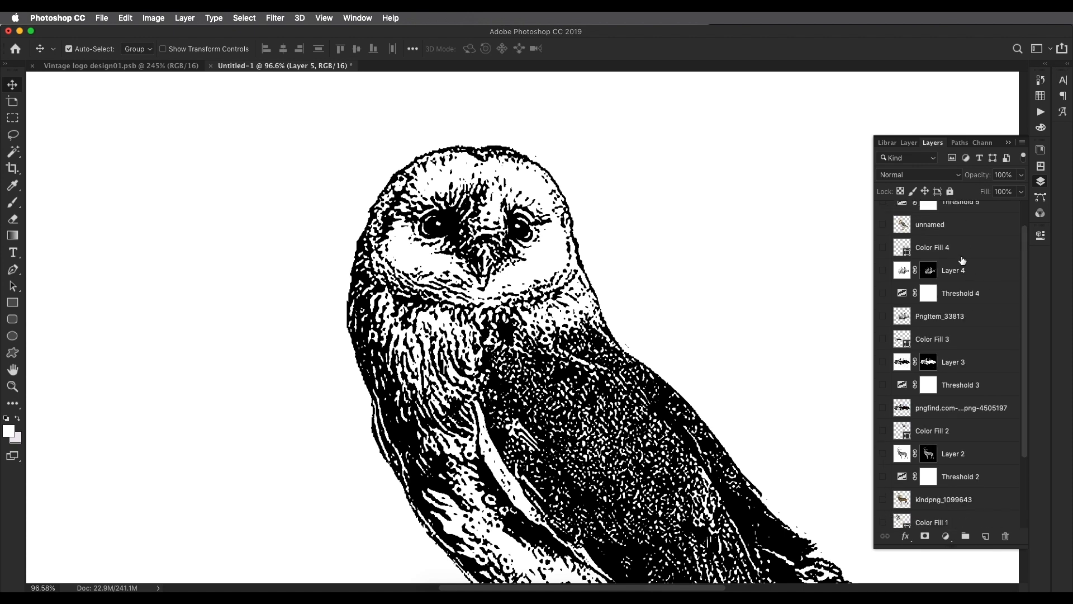
Select the owl's Shadows with Color Range and add the selection as a mask on Layer 5
{"action": "left_click", "coordinate": [244, 18]}
{"action": "left_click", "coordinate": [264, 131]}
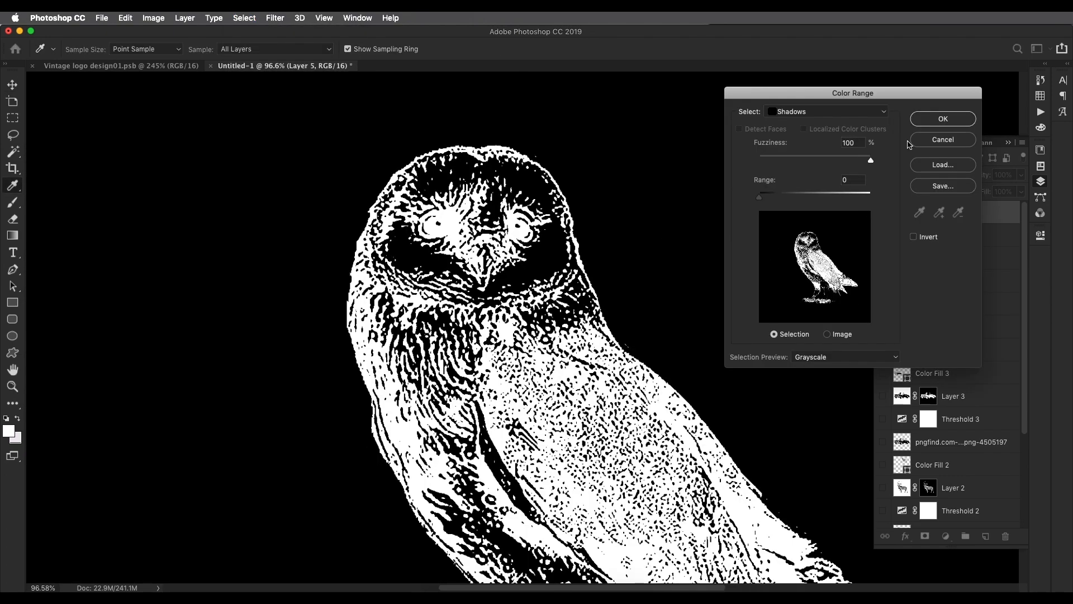
{"action": "left_click", "coordinate": [943, 118]}
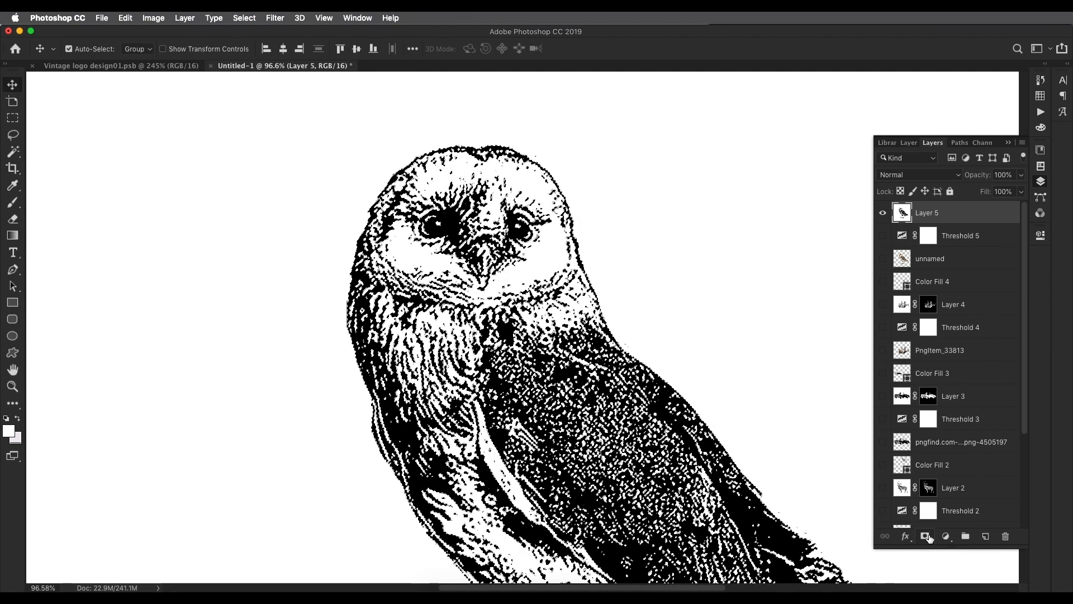
{"action": "left_click", "coordinate": [926, 536]}
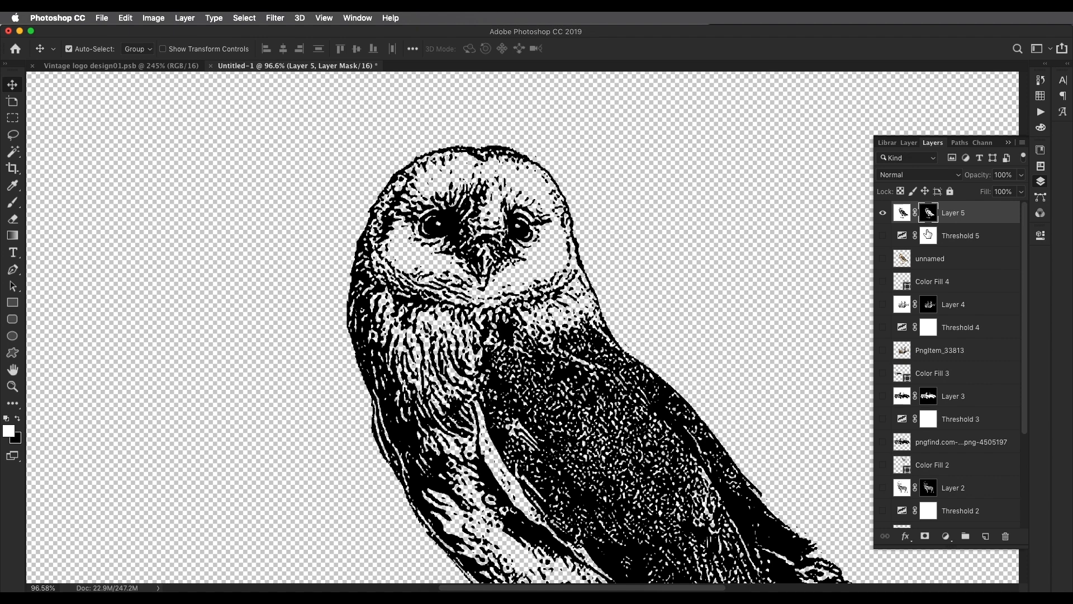
Paint black rings around both owl pupils on the Layer 5 mask with a small Hard Round brush at 100% hardness
{"action": "scroll", "coordinate": [525, 240], "scroll_direction": "up", "scroll_amount": 5}
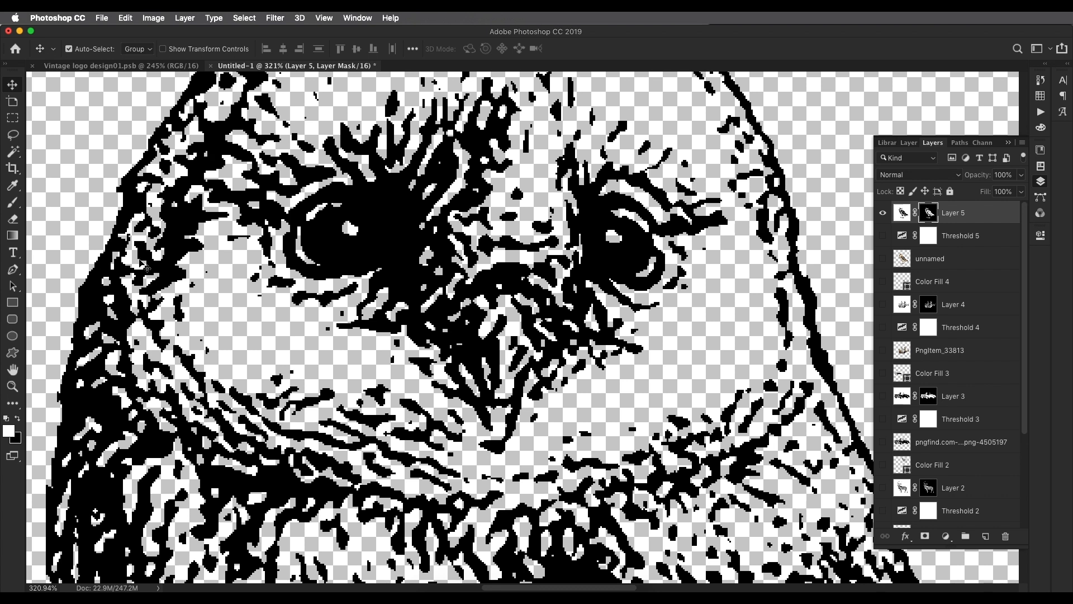
{"action": "key", "text": "b"}
{"action": "left_click", "coordinate": [17, 419]}
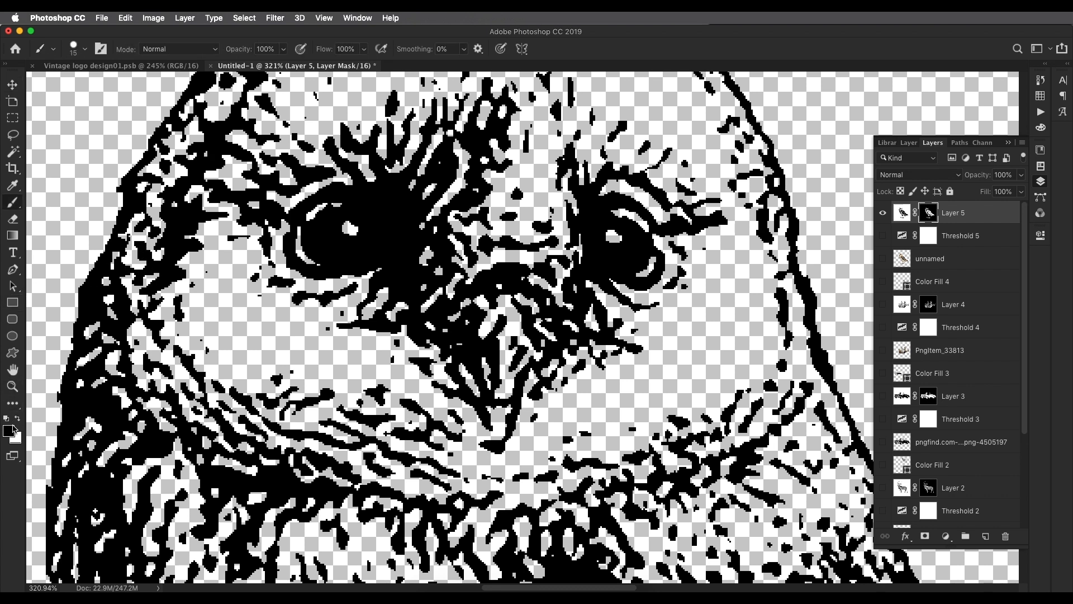
{"action": "left_click_drag", "start_coordinate": [314, 247], "coordinate": [324, 249]}
{"action": "key", "text": "super+z"}
{"action": "key", "text": "bracketleft"}
{"action": "key", "text": "bracketleft"}
{"action": "right_click", "coordinate": [330, 258]}
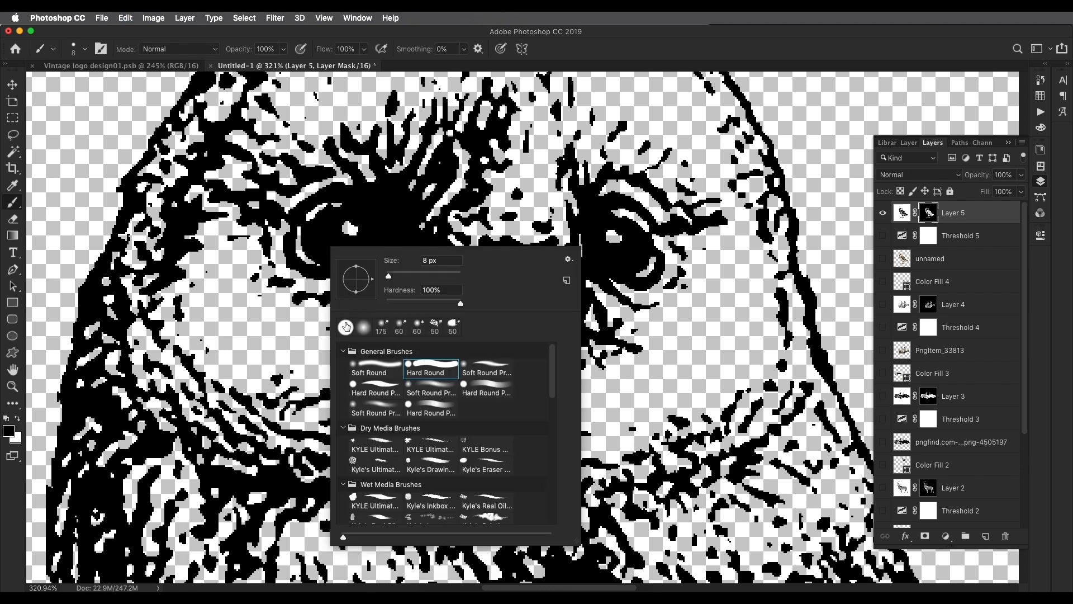
{"action": "mouse_move", "coordinate": [323, 240]}
{"action": "left_mouse_down"}
{"action": "mouse_move", "coordinate": [335, 256]}
{"action": "mouse_move", "coordinate": [372, 249]}
{"action": "mouse_move", "coordinate": [381, 223]}
{"action": "mouse_move", "coordinate": [357, 204]}
{"action": "mouse_move", "coordinate": [313, 237]}
{"action": "left_mouse_up"}
{"action": "mouse_move", "coordinate": [612, 263]}
{"action": "left_mouse_down"}
{"action": "mouse_move", "coordinate": [633, 256]}
{"action": "mouse_move", "coordinate": [638, 222]}
{"action": "mouse_move", "coordinate": [641, 239]}
{"action": "mouse_move", "coordinate": [621, 263]}
{"action": "mouse_move", "coordinate": [588, 243]}
{"action": "mouse_move", "coordinate": [590, 221]}
{"action": "mouse_move", "coordinate": [620, 208]}
{"action": "mouse_move", "coordinate": [638, 219]}
{"action": "mouse_move", "coordinate": [641, 243]}
{"action": "mouse_move", "coordinate": [622, 261]}
{"action": "mouse_move", "coordinate": [585, 255]}
{"action": "left_mouse_up"}
{"action": "mouse_move", "coordinate": [375, 213]}
{"action": "left_mouse_down"}
{"action": "mouse_move", "coordinate": [386, 221]}
{"action": "mouse_move", "coordinate": [369, 255]}
{"action": "mouse_move", "coordinate": [323, 255]}
{"action": "left_mouse_up"}
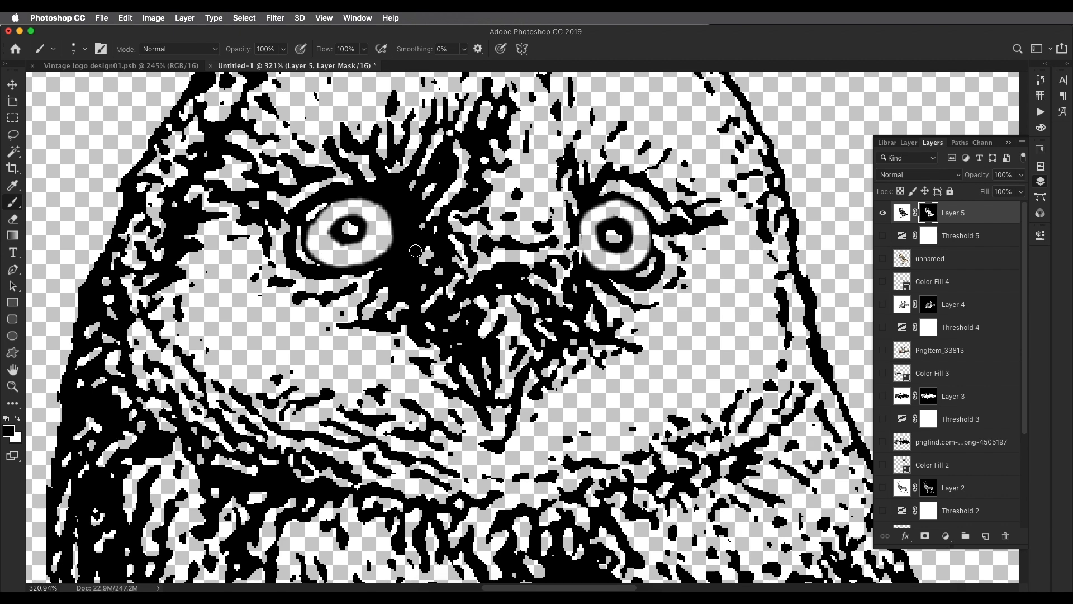
Load the Layer 5 mask as a selection, add a new layer, and make a work path with 2.0 pixels tolerance
{"action": "scroll", "coordinate": [370, 240], "scroll_direction": "down", "scroll_amount": 5}
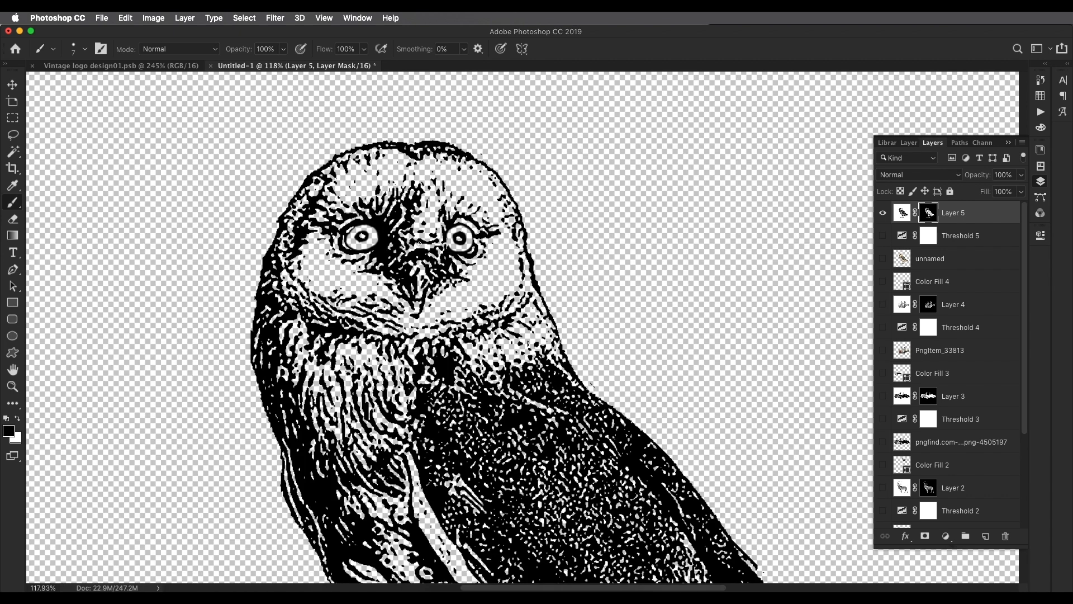
{"action": "scroll", "coordinate": [480, 249], "scroll_direction": "down", "scroll_amount": 3}
{"action": "left_click", "coordinate": [930, 215], "text": "super"}
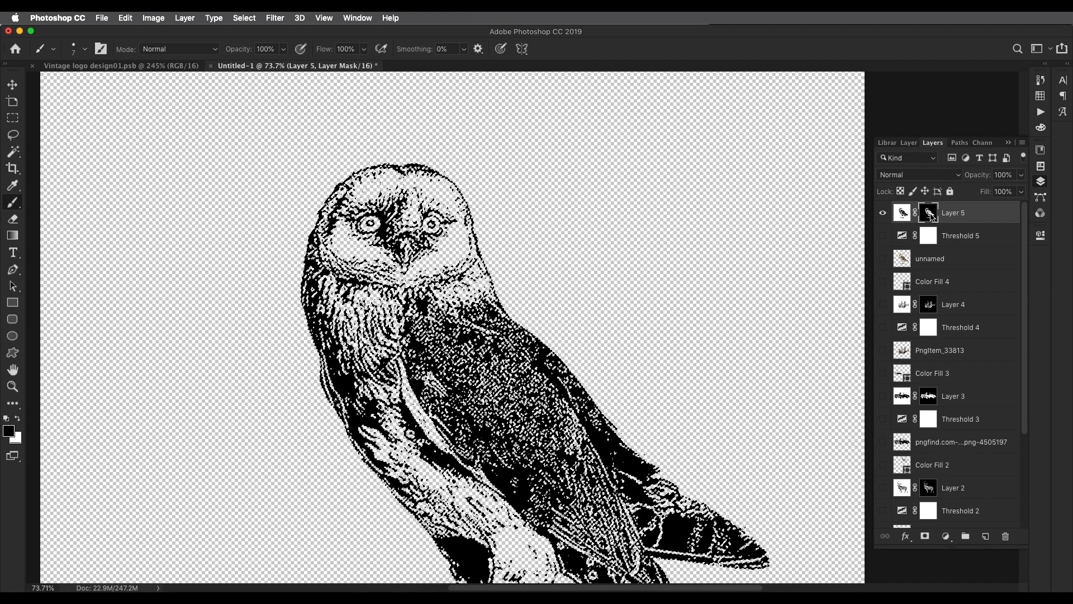
{"action": "left_click", "coordinate": [986, 536]}
{"action": "key", "text": "x"}
{"action": "left_click", "coordinate": [13, 118]}
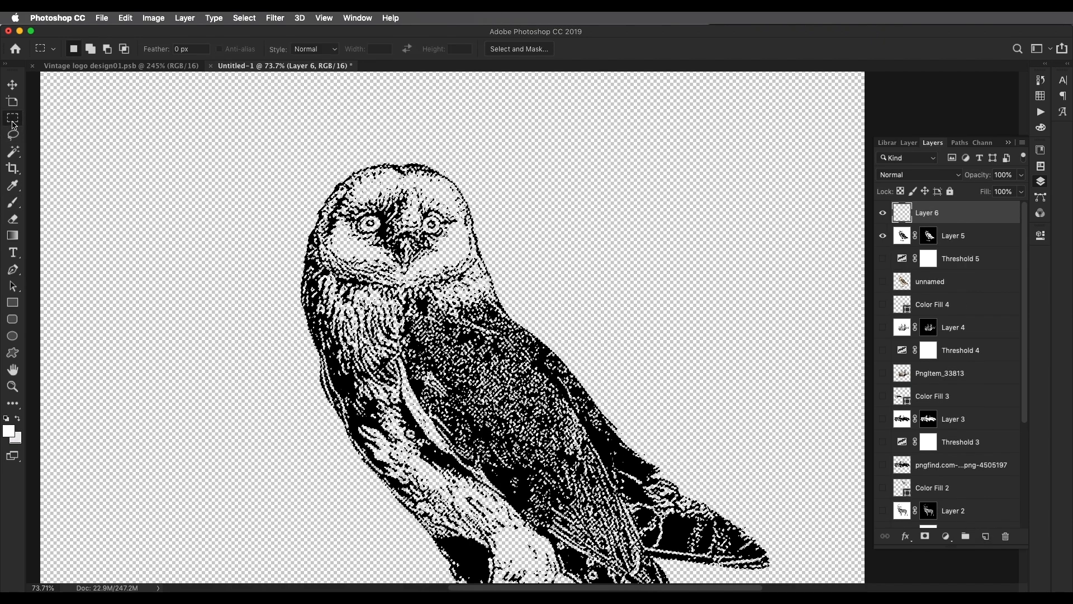
{"action": "right_click", "coordinate": [397, 241]}
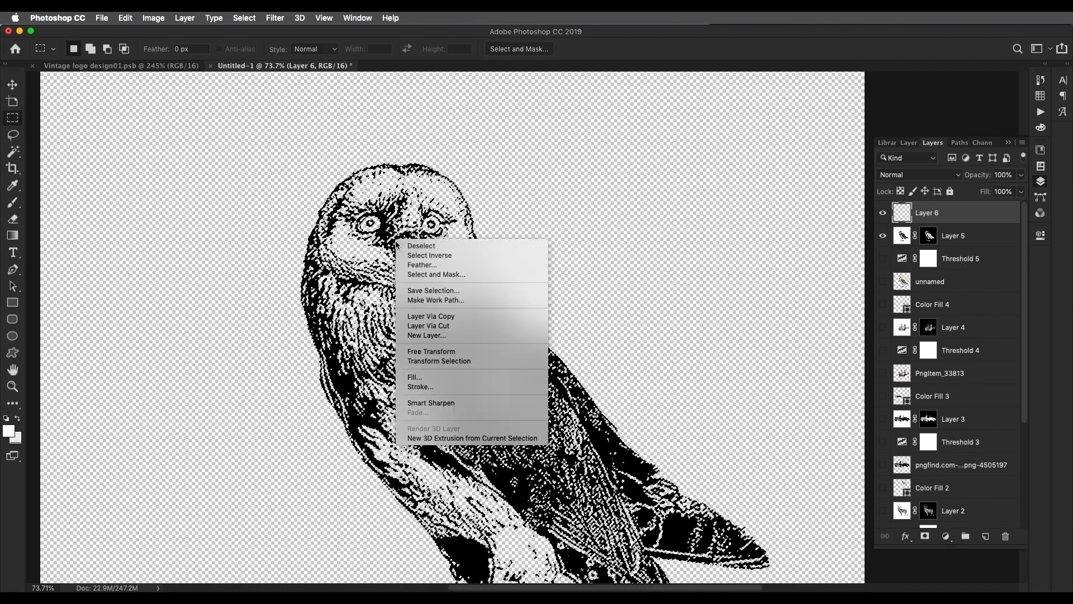
{"action": "left_click", "coordinate": [432, 300]}
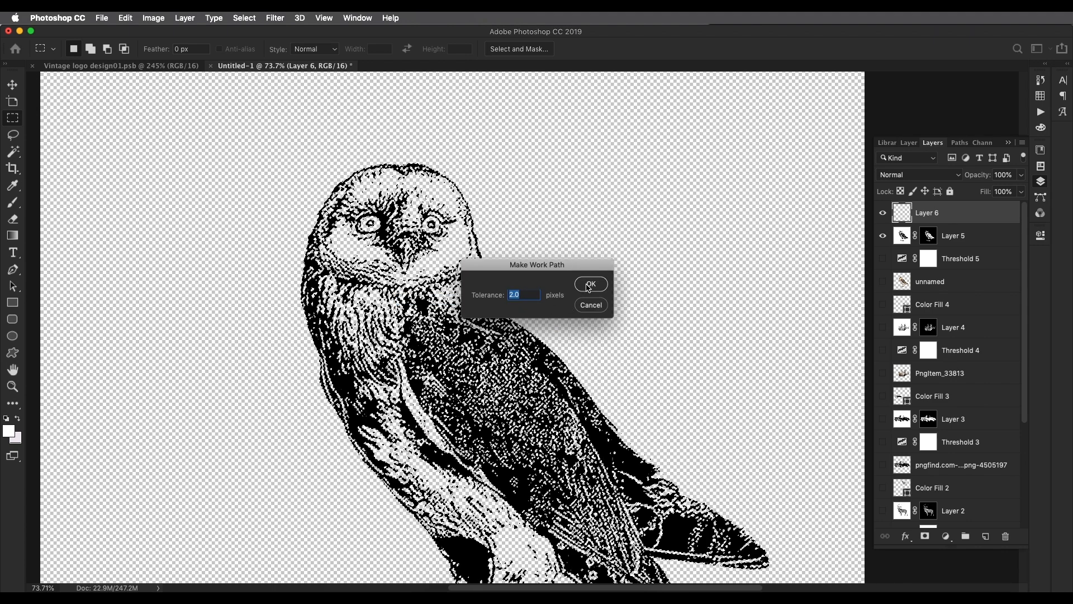
{"action": "left_click", "coordinate": [587, 284]}
Fill the owl path with a Solid Color layer of #14212b and hide Layer 5
{"action": "left_click", "coordinate": [946, 536]}
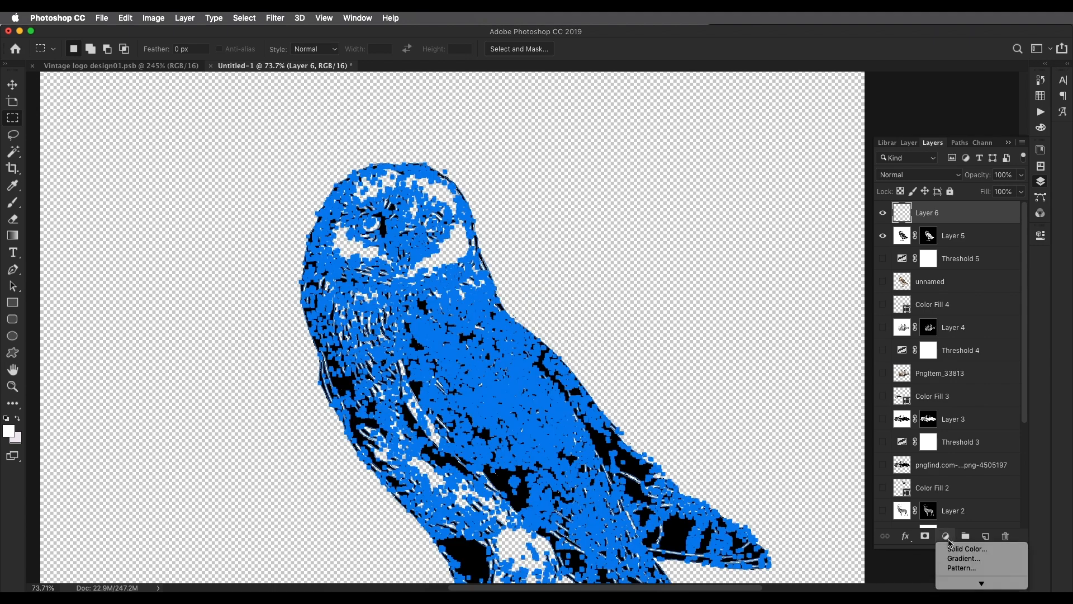
{"action": "left_click", "coordinate": [956, 546]}
{"action": "left_click", "coordinate": [179, 302]}
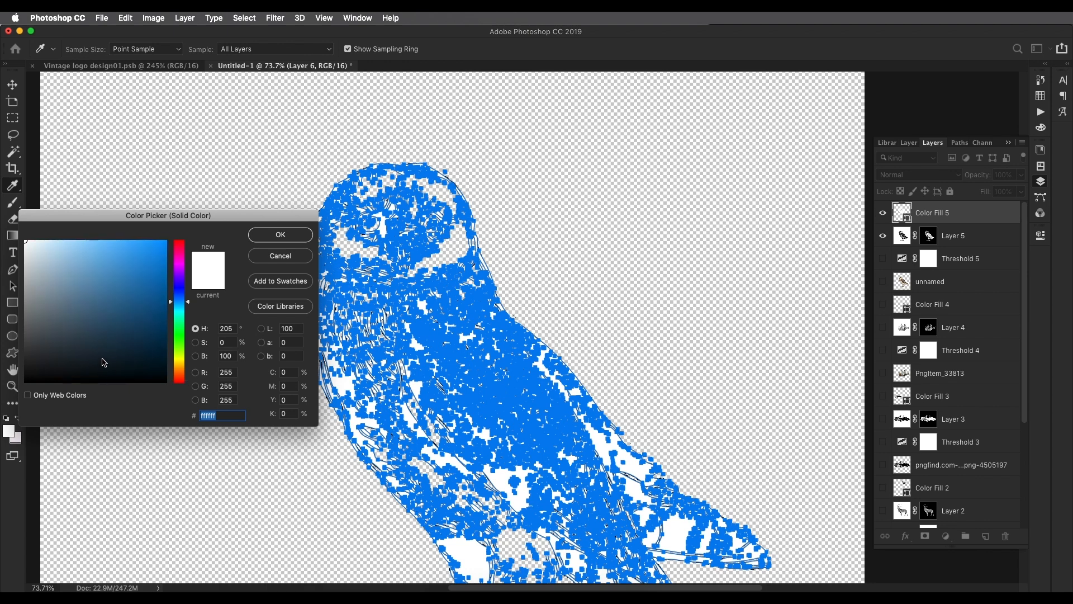
{"action": "left_click", "coordinate": [102, 358]}
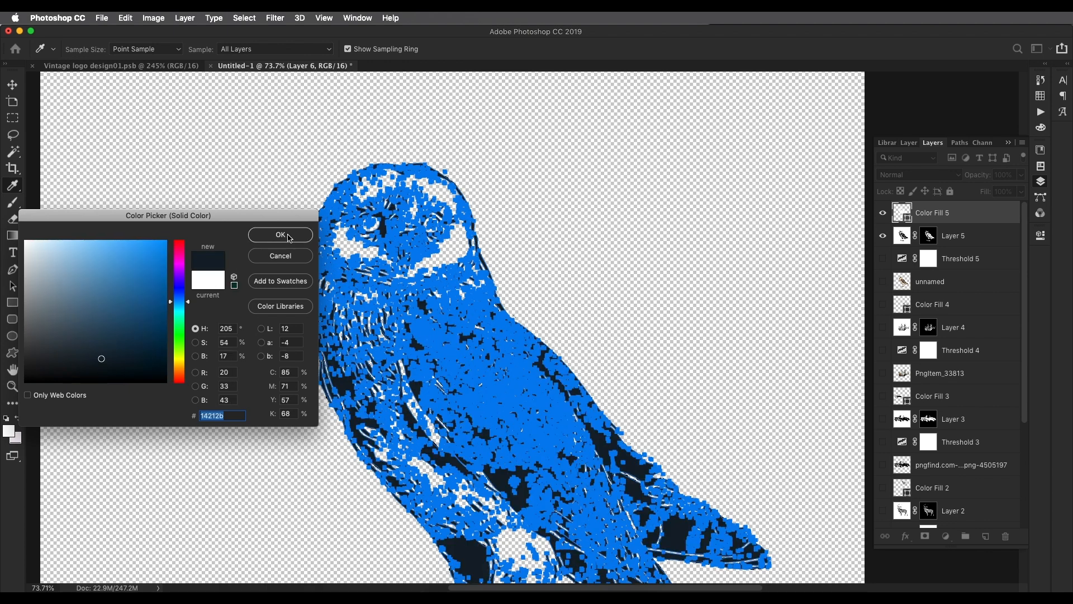
{"action": "left_click", "coordinate": [290, 238]}
{"action": "left_click", "coordinate": [882, 236]}
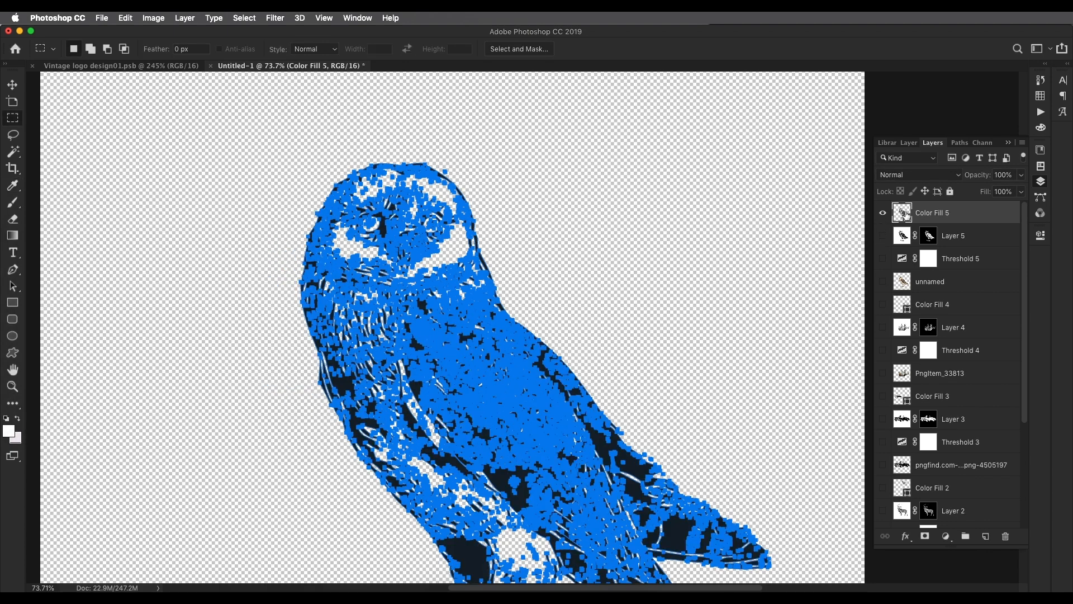
{"action": "left_click", "coordinate": [959, 144]}
{"action": "left_click", "coordinate": [956, 237]}
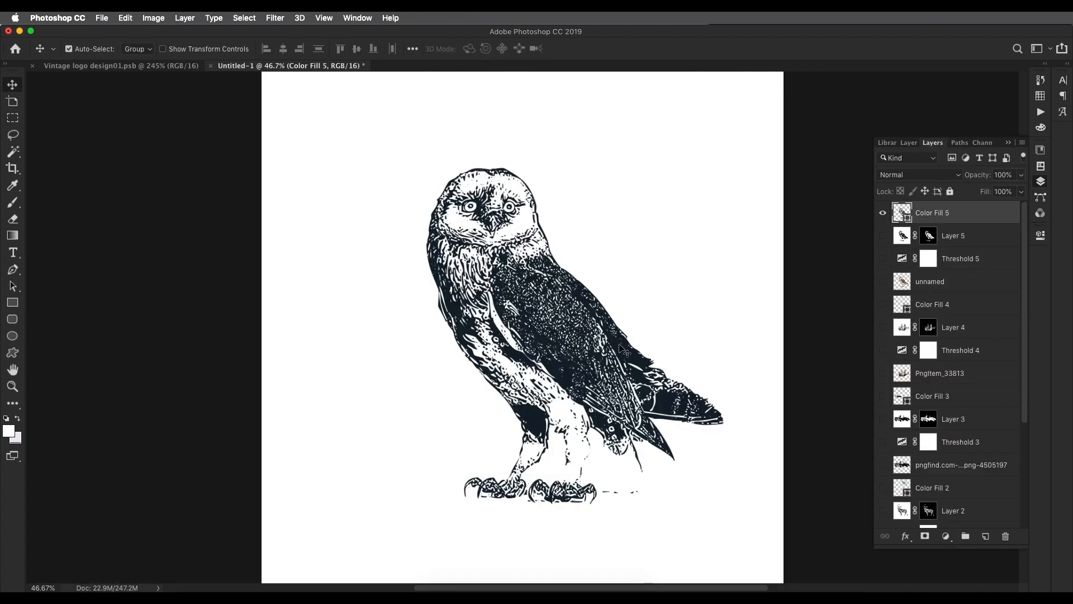
Scale the owl artwork down to about half its size and place it in the lower middle of the canvas
{"action": "left_click_drag", "start_coordinate": [620, 345], "coordinate": [612, 351]}
{"action": "key", "text": "super+t"}
{"action": "left_click_drag", "start_coordinate": [568, 509], "coordinate": [567, 318]}
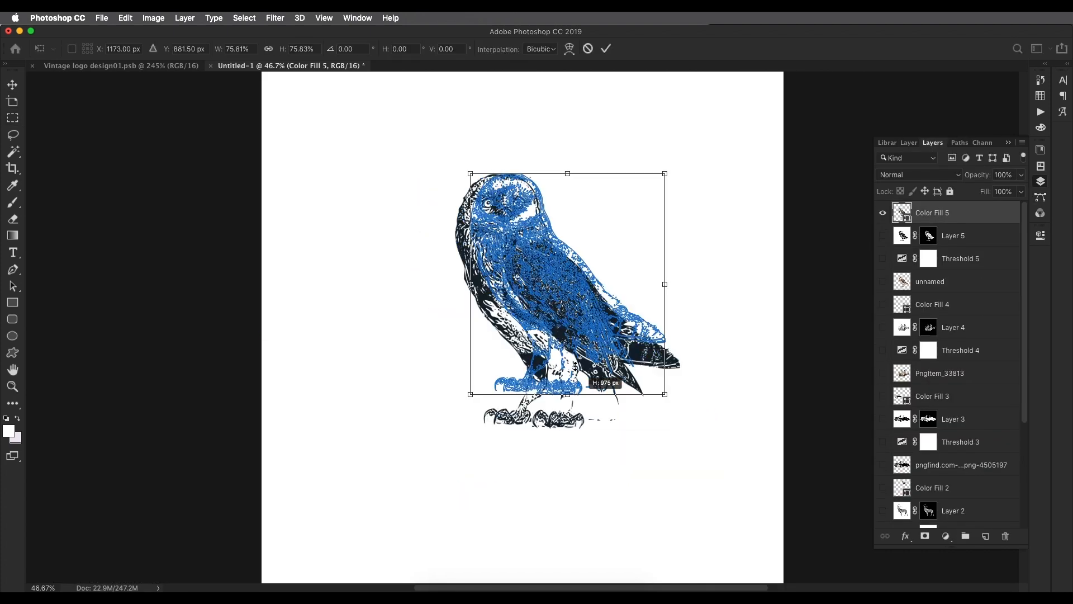
{"action": "left_click_drag", "start_coordinate": [558, 238], "coordinate": [531, 393]}
{"action": "key", "text": "Return"}
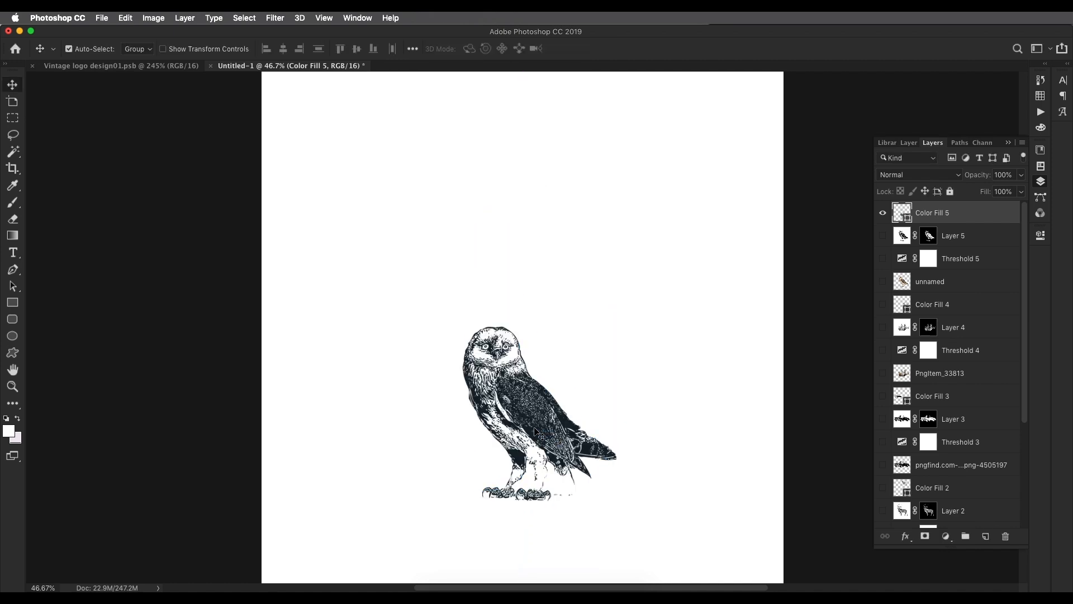
Show the ship, car, deer and helmet Color Fill layers and shift the owl slightly lower between them
{"action": "left_click", "coordinate": [883, 304]}
{"action": "scroll", "coordinate": [922, 335], "scroll_direction": "down", "scroll_amount": 3}
{"action": "left_click", "coordinate": [883, 330]}
{"action": "scroll", "coordinate": [906, 347], "scroll_direction": "down", "scroll_amount": 2}
{"action": "left_click", "coordinate": [883, 376]}
{"action": "scroll", "coordinate": [908, 382], "scroll_direction": "down", "scroll_amount": 1}
{"action": "left_click", "coordinate": [884, 459]}
{"action": "scroll", "coordinate": [523, 346], "scroll_direction": "down", "scroll_amount": 2}
{"action": "left_click_drag", "start_coordinate": [553, 400], "coordinate": [570, 440]}
Examine the five finished artworks on the canvas, up close and as a whole, including the owl's face and feathers
{"action": "scroll", "coordinate": [470, 337], "scroll_direction": "up", "scroll_amount": 10}
{"action": "scroll", "coordinate": [463, 326], "scroll_direction": "down", "scroll_amount": 12}
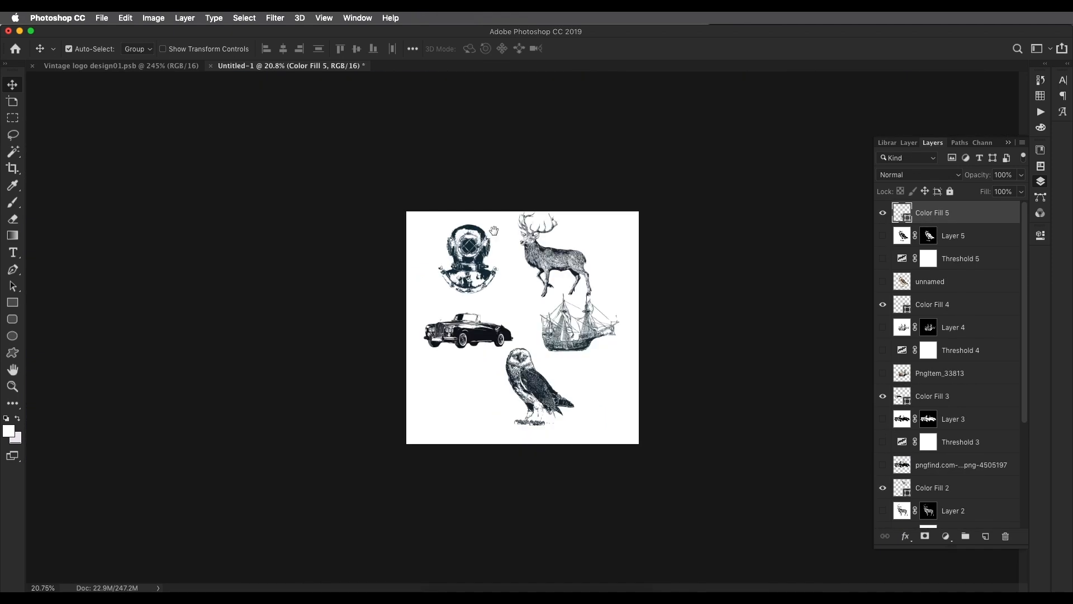
{"action": "scroll", "coordinate": [476, 237], "scroll_direction": "up", "scroll_amount": 10}
{"action": "left_click_drag", "start_coordinate": [691, 351], "coordinate": [587, 319]}
{"action": "left_click_drag", "start_coordinate": [525, 393], "coordinate": [530, 95]}
{"action": "scroll", "coordinate": [582, 381], "scroll_direction": "up", "scroll_amount": 2}
{"action": "left_click_drag", "start_coordinate": [293, 297], "coordinate": [666, 310]}
{"action": "scroll", "coordinate": [623, 337], "scroll_direction": "up", "scroll_amount": 5}
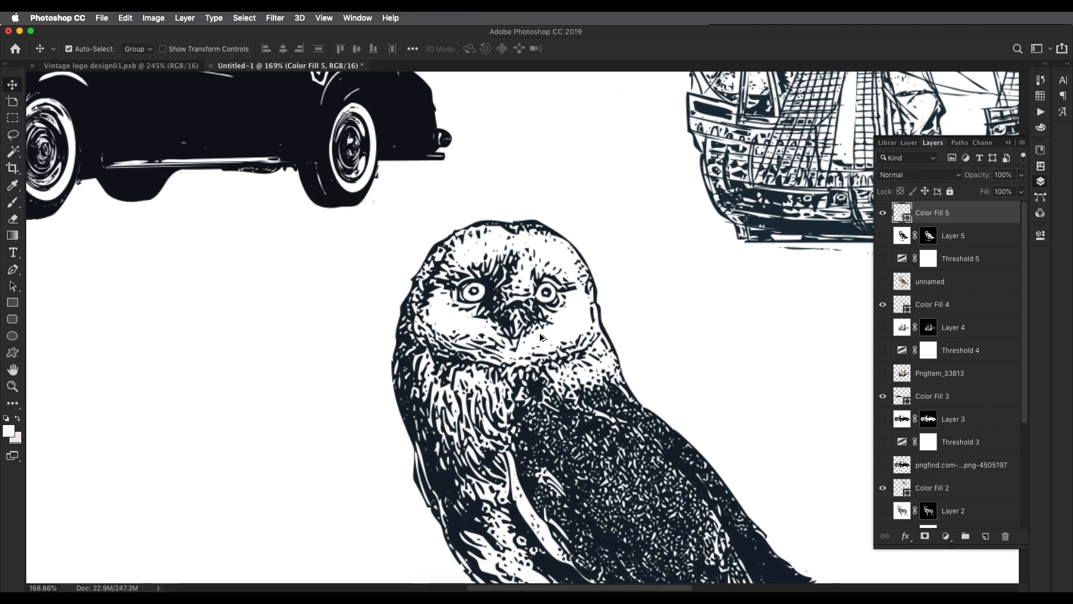
{"action": "scroll", "coordinate": [539, 333], "scroll_direction": "down", "scroll_amount": 2}
{"action": "scroll", "coordinate": [536, 325], "scroll_direction": "down", "scroll_amount": 2}
{"action": "scroll", "coordinate": [537, 326], "scroll_direction": "up", "scroll_amount": 1}
{"action": "scroll", "coordinate": [536, 325], "scroll_direction": "down", "scroll_amount": 1}
{"action": "scroll", "coordinate": [537, 326], "scroll_direction": "up", "scroll_amount": 1}
{"action": "scroll", "coordinate": [537, 325], "scroll_direction": "down", "scroll_amount": 5}
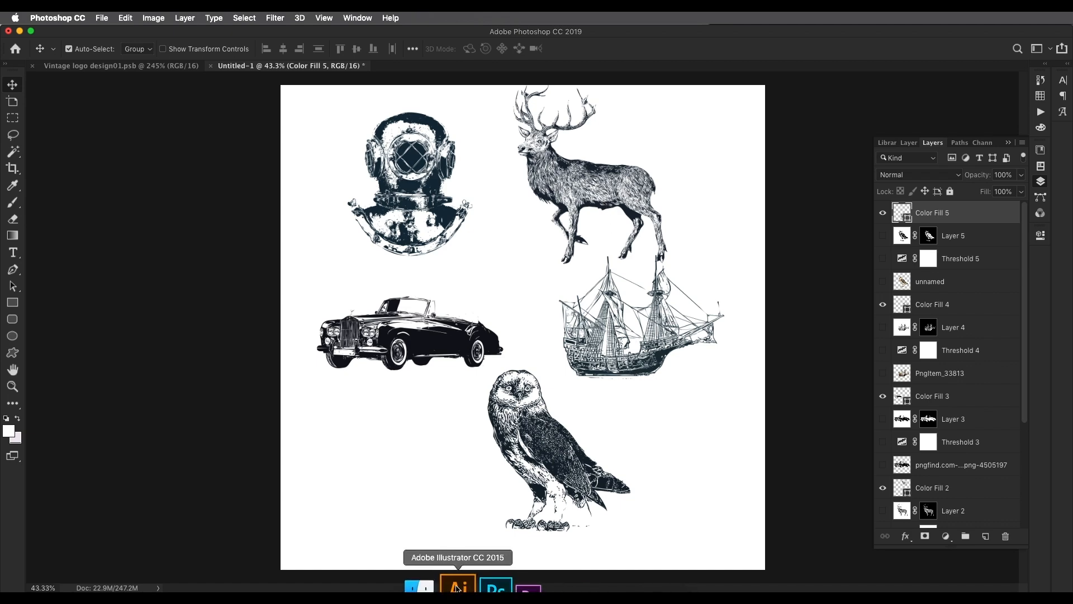
Switch to Illustrator and review the helmet, car and ship logos in Vintage logo design01.ai
{"action": "left_click", "coordinate": [470, 582]}
{"action": "left_click_drag", "start_coordinate": [446, 327], "coordinate": [505, 289]}
{"action": "left_click", "coordinate": [505, 289], "text": "super"}
{"action": "left_click_drag", "start_coordinate": [438, 378], "coordinate": [432, 330]}
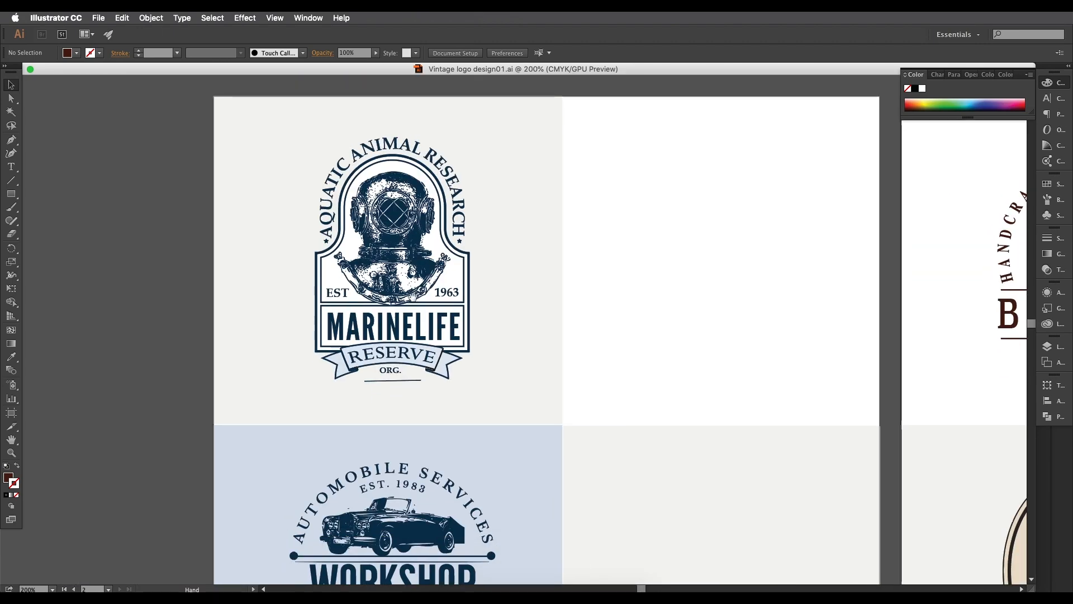
{"action": "left_click_drag", "start_coordinate": [424, 417], "coordinate": [441, 292]}
{"action": "mouse_move", "coordinate": [445, 463]}
{"action": "left_mouse_down"}
{"action": "mouse_move", "coordinate": [429, 314]}
{"action": "mouse_move", "coordinate": [444, 310]}
{"action": "left_mouse_up"}
{"action": "left_click_drag", "start_coordinate": [459, 439], "coordinate": [446, 316]}
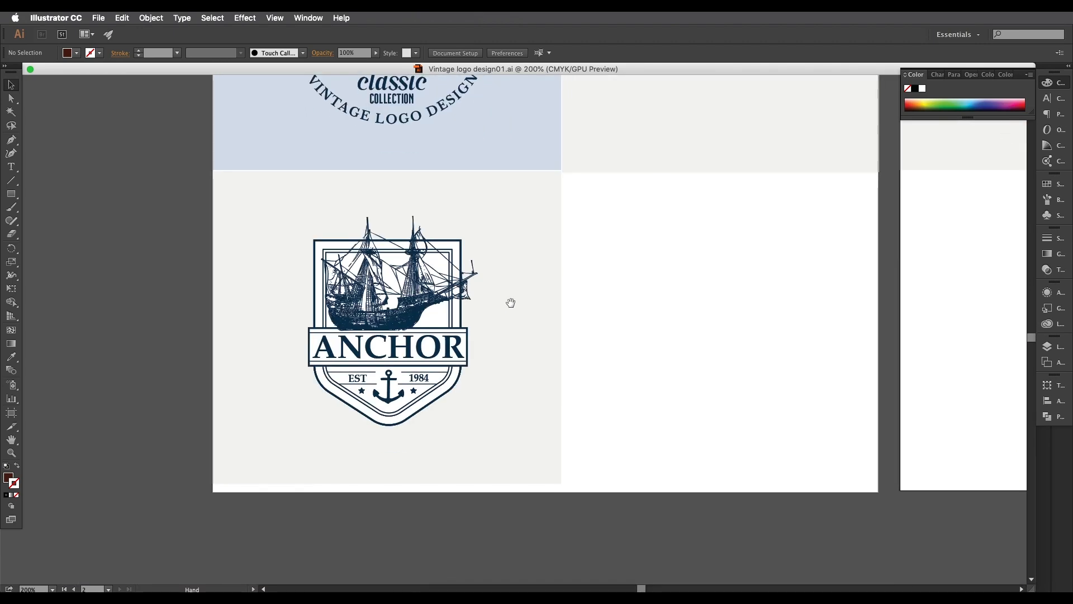
Examine the owl and deer logos on the neighbouring artboard and return to the helmet logo
{"action": "left_click_drag", "start_coordinate": [643, 257], "coordinate": [459, 389]}
{"action": "left_click_drag", "start_coordinate": [853, 259], "coordinate": [644, 486]}
{"action": "left_click_drag", "start_coordinate": [730, 294], "coordinate": [727, 327]}
{"action": "left_click_drag", "start_coordinate": [467, 194], "coordinate": [654, 378]}
{"action": "left_click_drag", "start_coordinate": [403, 354], "coordinate": [559, 326]}
{"action": "mouse_move", "coordinate": [452, 298]}
{"action": "left_mouse_down"}
{"action": "mouse_move", "coordinate": [596, 327]}
{"action": "mouse_move", "coordinate": [583, 324]}
{"action": "left_mouse_up"}
{"action": "scroll", "coordinate": [485, 249], "scroll_direction": "up", "scroll_amount": 1}
{"action": "left_click_drag", "start_coordinate": [485, 310], "coordinate": [483, 305]}
{"action": "scroll", "coordinate": [485, 337], "scroll_direction": "down", "scroll_amount": 1}
{"action": "left_click_drag", "start_coordinate": [584, 428], "coordinate": [563, 324]}
{"action": "left_click_drag", "start_coordinate": [538, 426], "coordinate": [516, 263]}
{"action": "mouse_move", "coordinate": [611, 221]}
{"action": "left_mouse_down"}
{"action": "mouse_move", "coordinate": [559, 227]}
{"action": "mouse_move", "coordinate": [434, 432]}
{"action": "left_mouse_up"}
Switch back to Photoshop, select the helmet's Color Fill 1 layer and export its Color Fill 1 Shape Path with Paths to Illustrator
{"action": "mouse_move", "coordinate": [458, 588]}
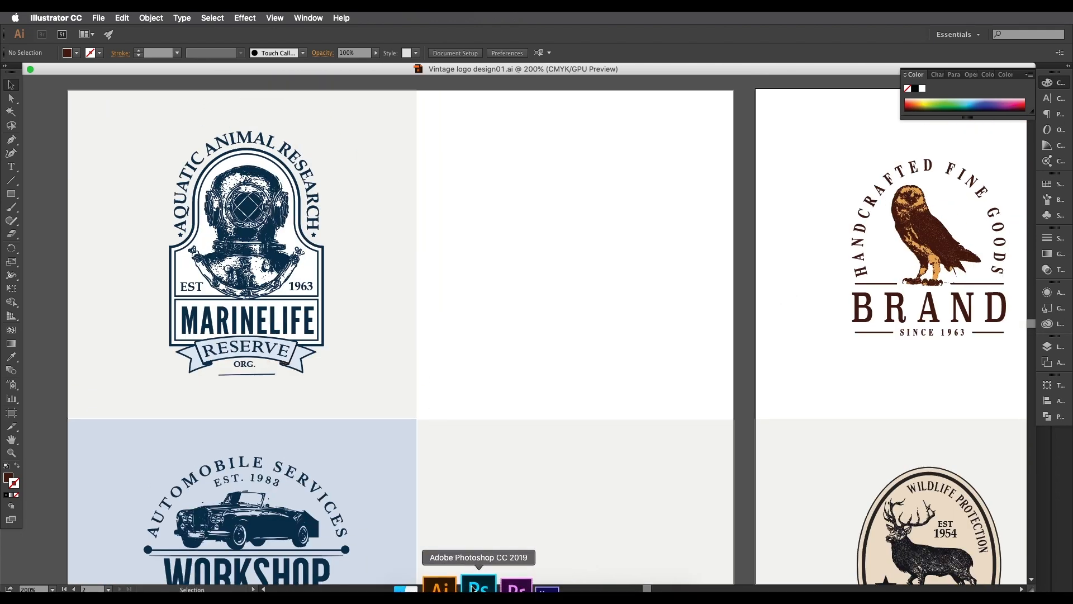
{"action": "left_click", "coordinate": [482, 588]}
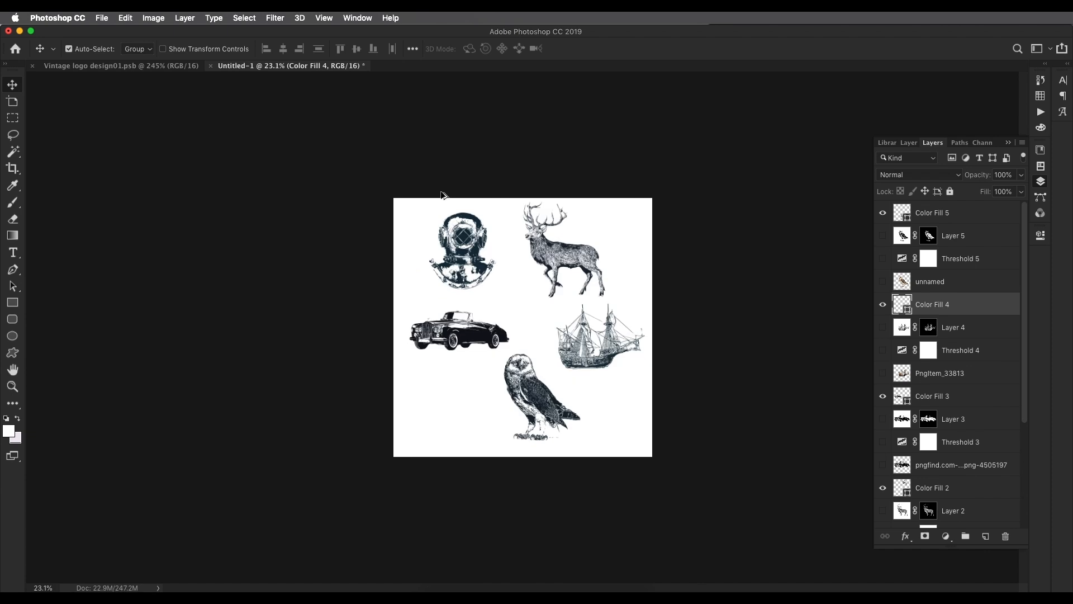
{"action": "scroll", "coordinate": [442, 192], "scroll_direction": "up", "scroll_amount": 2}
{"action": "left_click", "coordinate": [468, 236]}
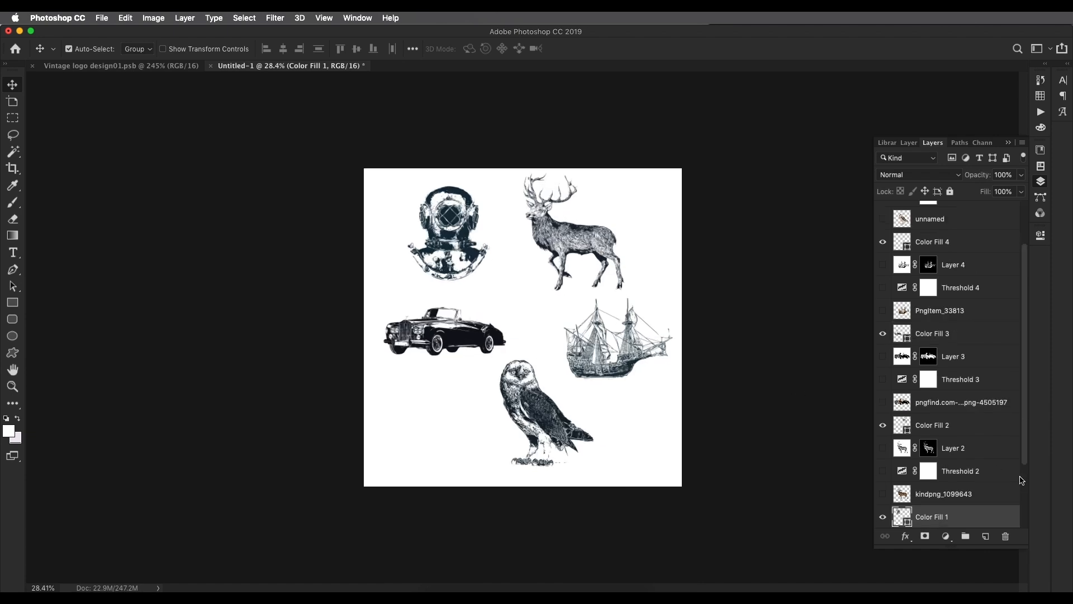
{"action": "scroll", "coordinate": [998, 480], "scroll_direction": "down", "scroll_amount": 2}
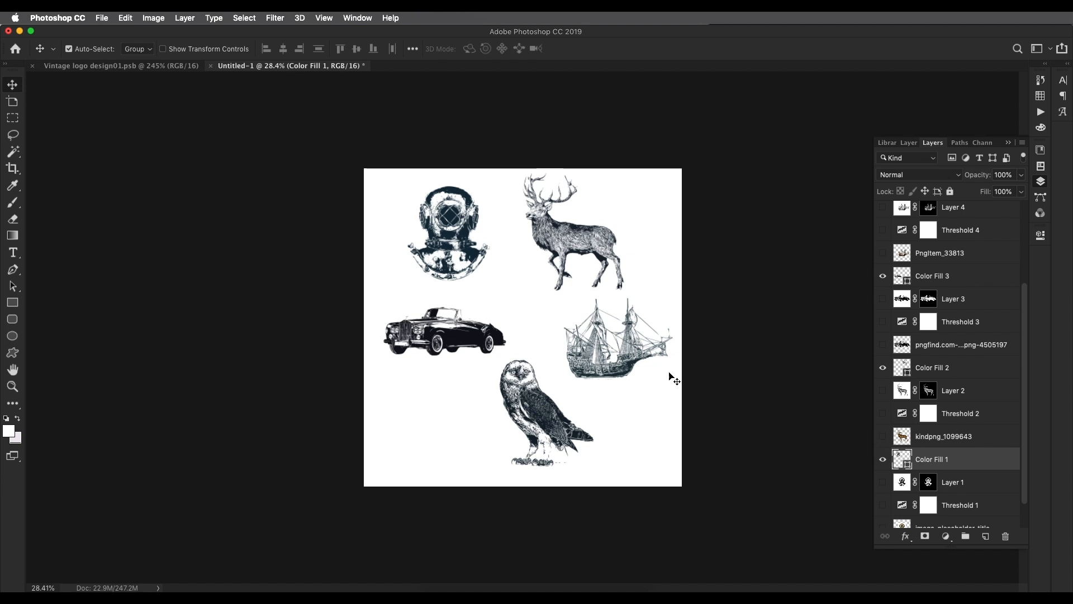
{"action": "left_click", "coordinate": [103, 18]}
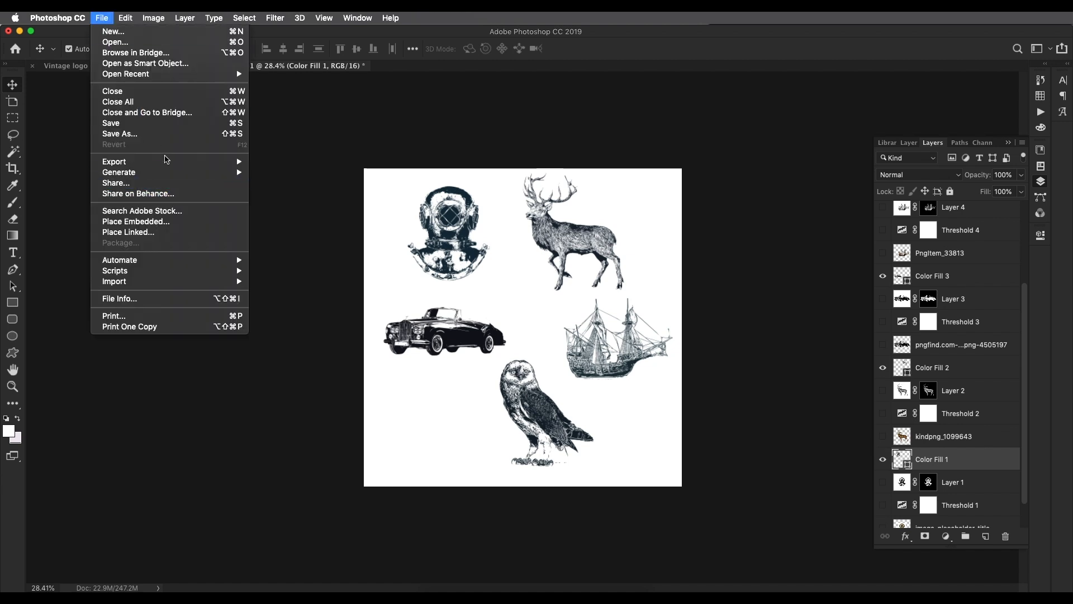
{"action": "mouse_move", "coordinate": [177, 162]}
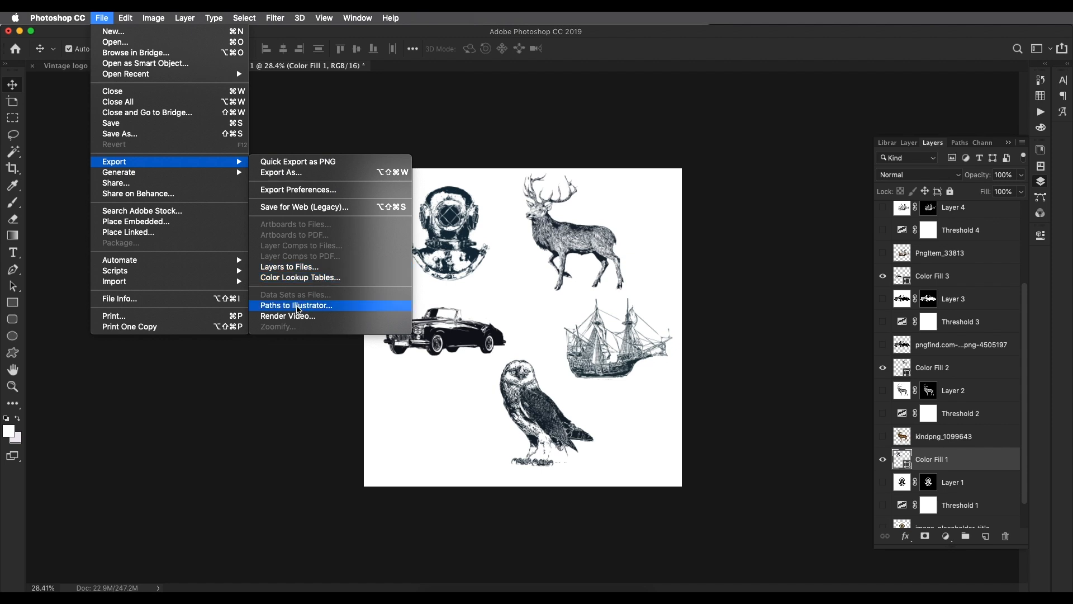
{"action": "left_click", "coordinate": [298, 307]}
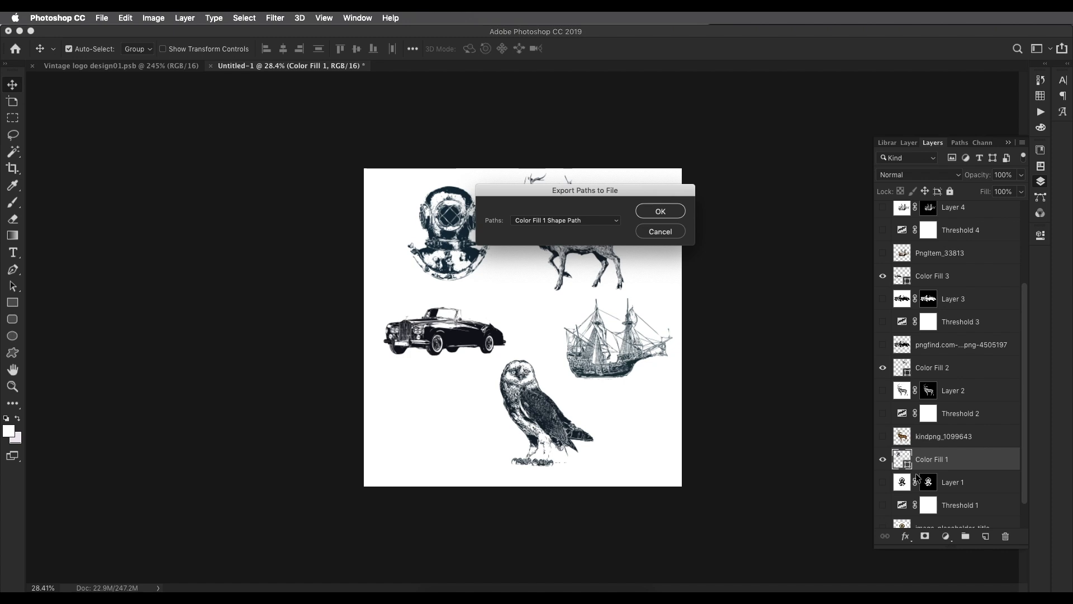
{"action": "left_click", "coordinate": [660, 212]}
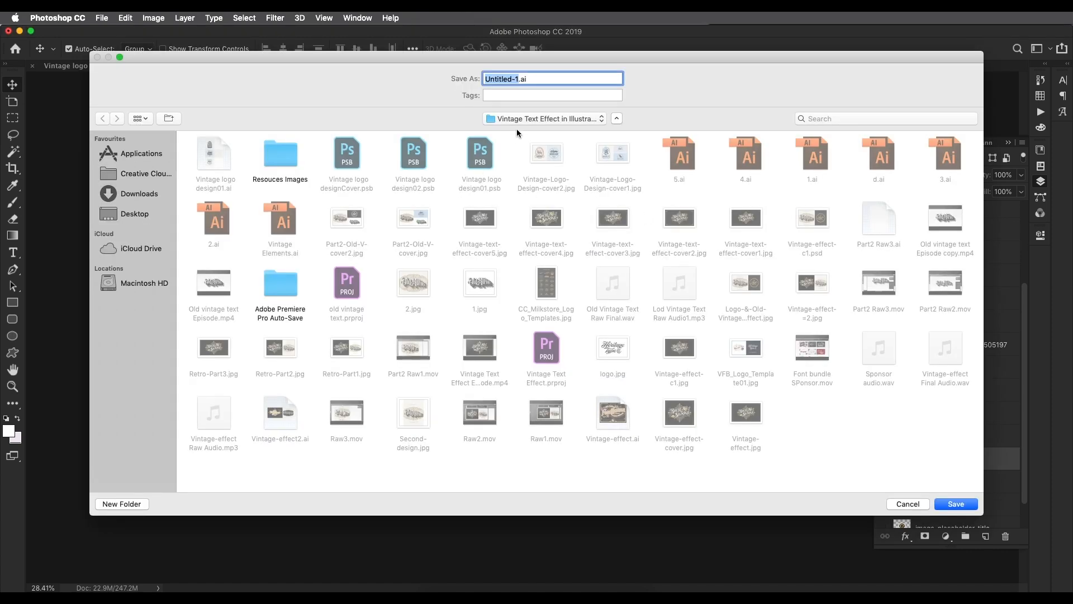
Save the exported path as helmet.ai in the Resouces Images folder
{"action": "left_click", "coordinate": [294, 161]}
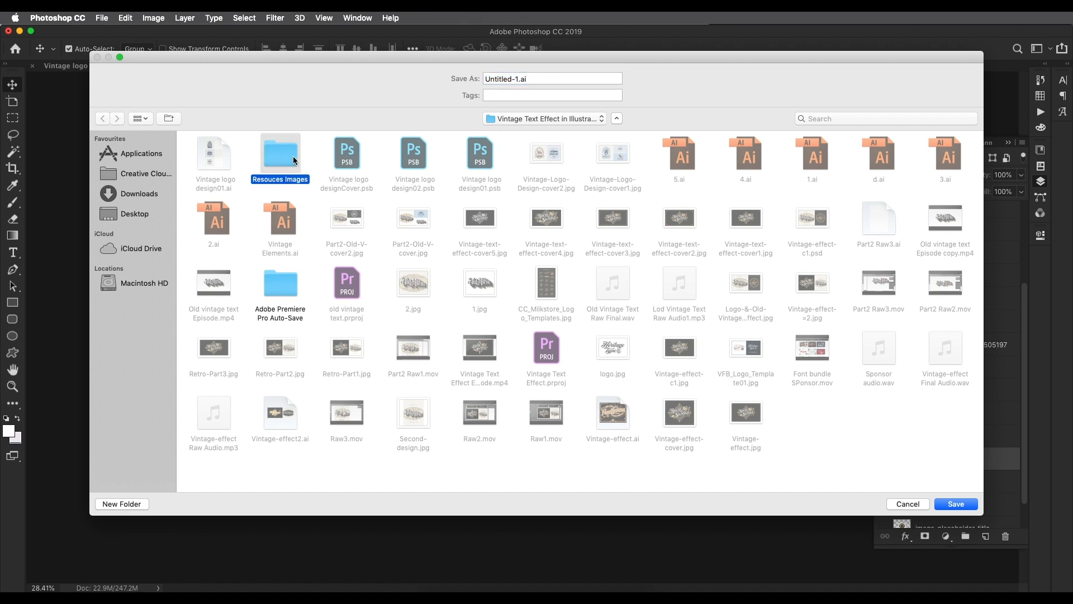
{"action": "double_click", "coordinate": [253, 180]}
{"action": "left_click_drag", "start_coordinate": [519, 78], "coordinate": [461, 76]}
{"action": "type", "text": "helmet"}
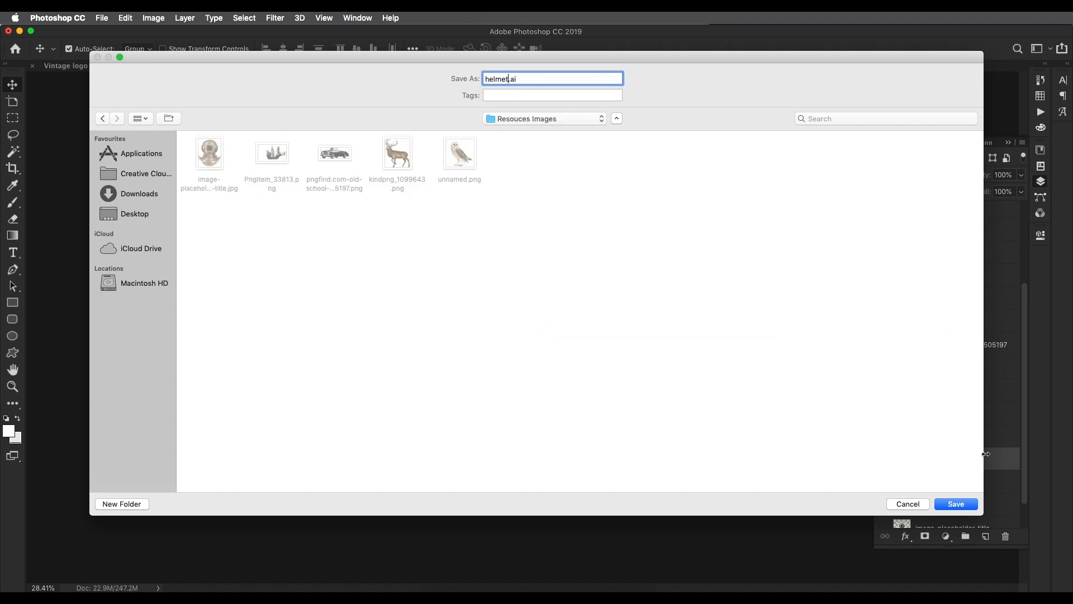
{"action": "left_click", "coordinate": [955, 503]}
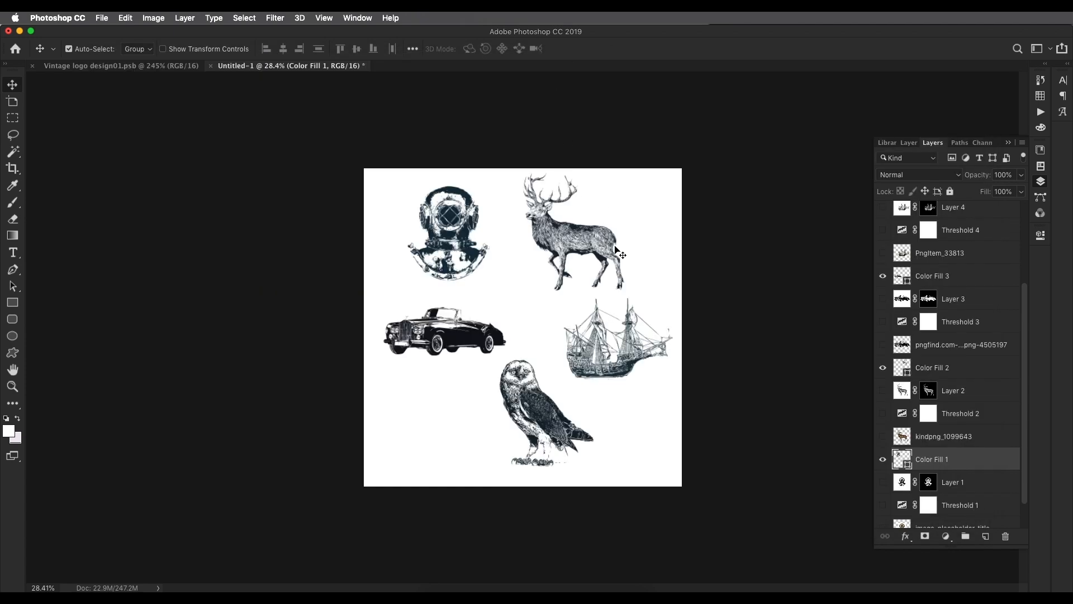
Export the deer's Color Fill 2 Shape Path with Paths to Illustrator and save it as Deer.ai in the Resouces Images folder
{"action": "scroll", "coordinate": [602, 268], "scroll_direction": "up", "scroll_amount": 1}
{"action": "left_click", "coordinate": [589, 246]}
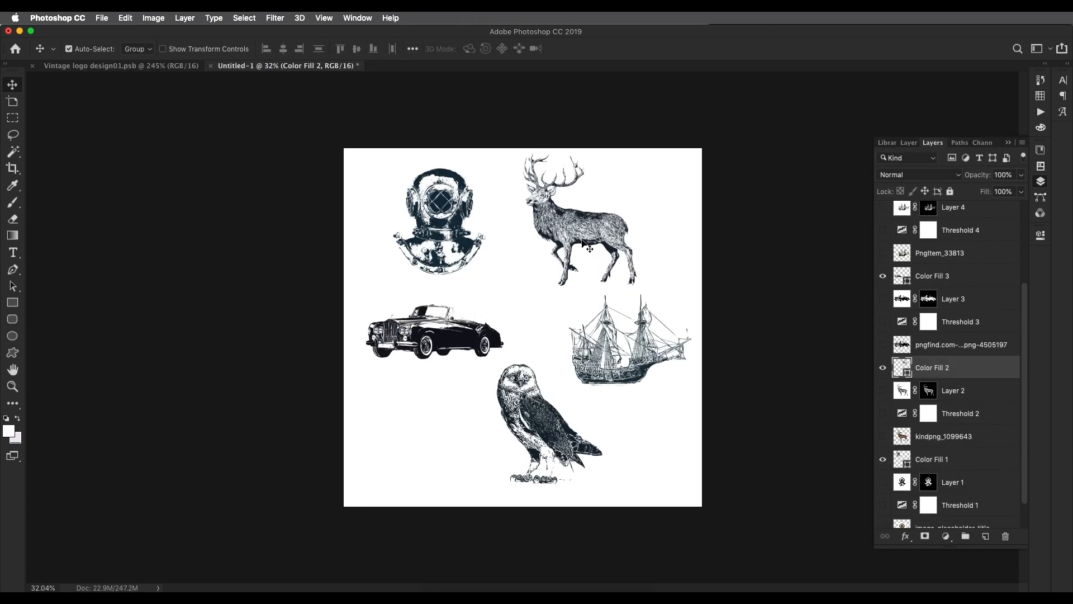
{"action": "left_click", "coordinate": [104, 19]}
{"action": "mouse_move", "coordinate": [226, 162]}
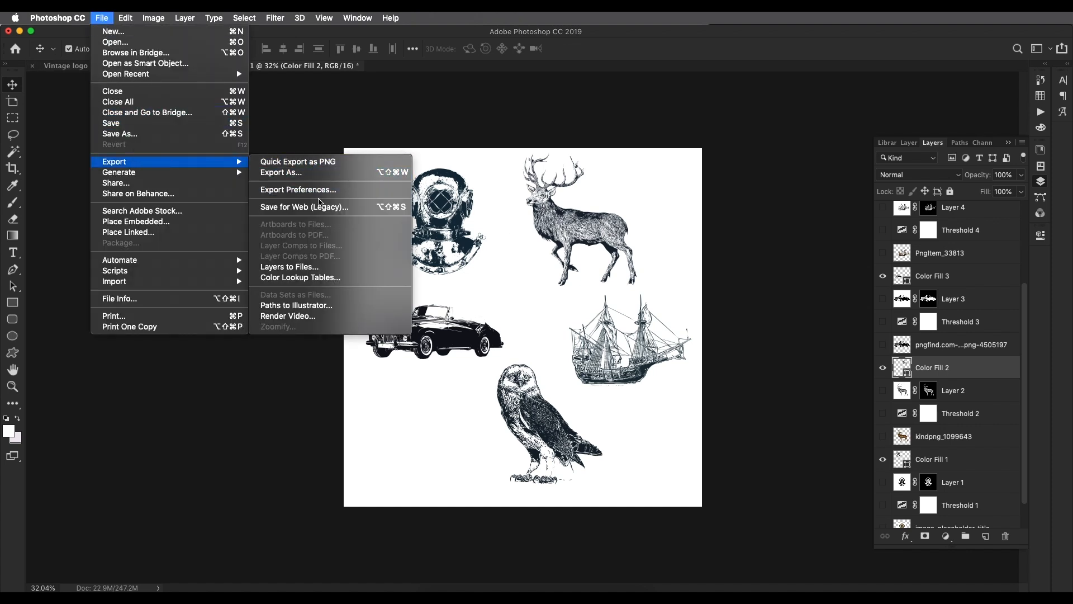
{"action": "left_click", "coordinate": [303, 306]}
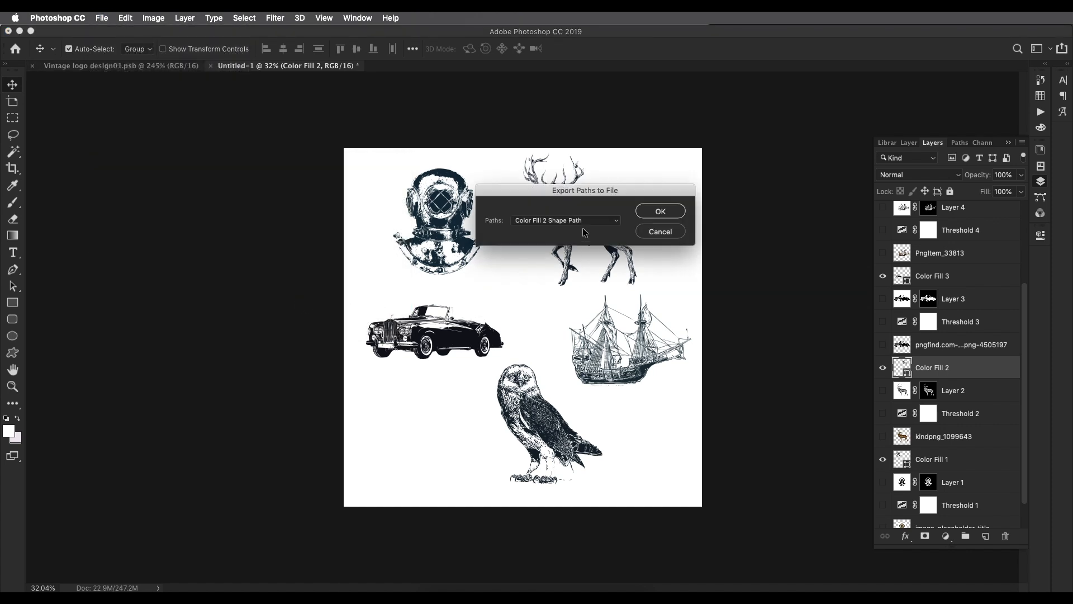
{"action": "left_click", "coordinate": [670, 207]}
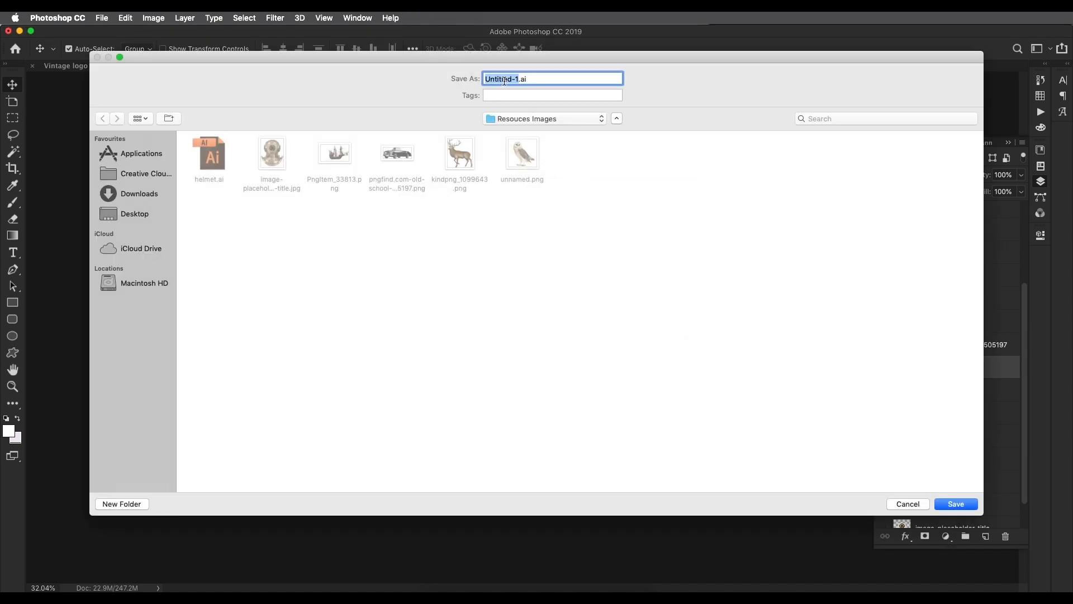
{"action": "type", "text": "Deer"}
{"action": "left_click", "coordinate": [955, 504]}
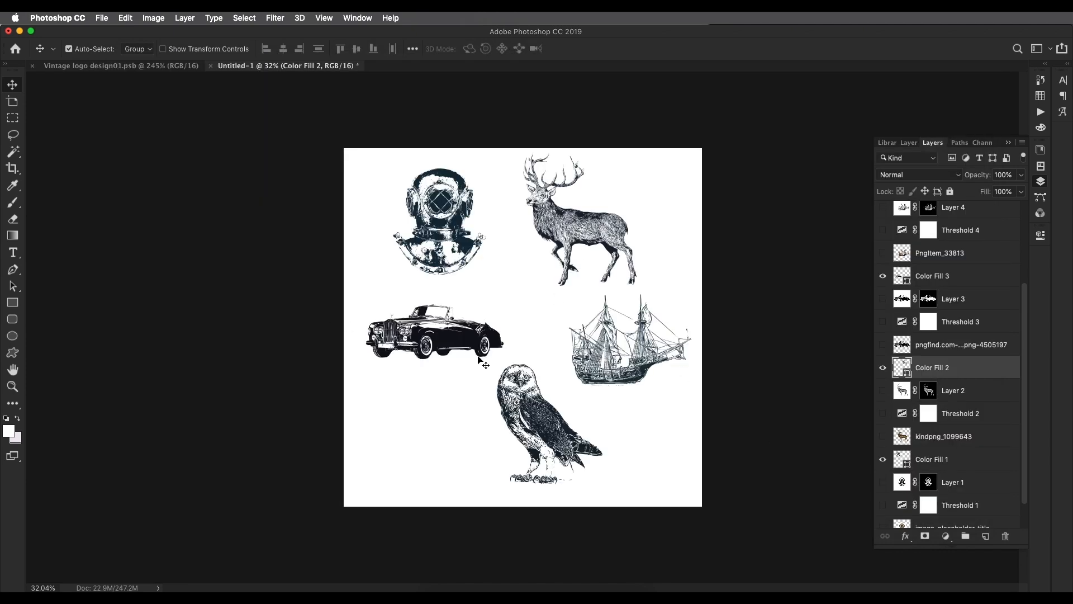
Export the car's Color Fill 3 Shape Path with Paths to Illustrator and save it as car.ai in the Resouces Images folder
{"action": "left_click", "coordinate": [471, 346]}
{"action": "left_click", "coordinate": [101, 18]}
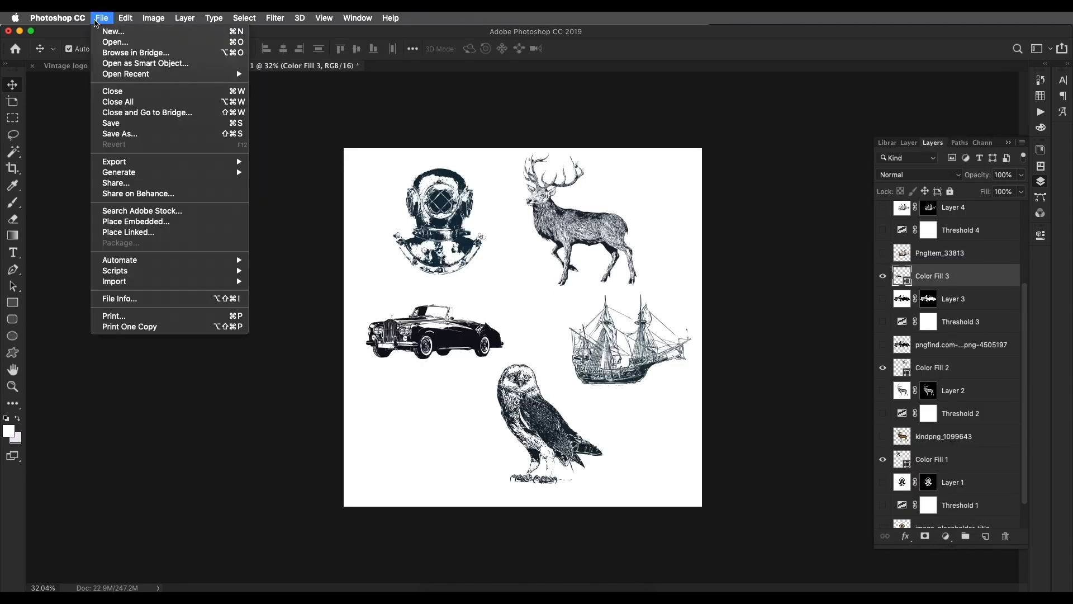
{"action": "mouse_move", "coordinate": [220, 162]}
{"action": "left_click", "coordinate": [303, 307]}
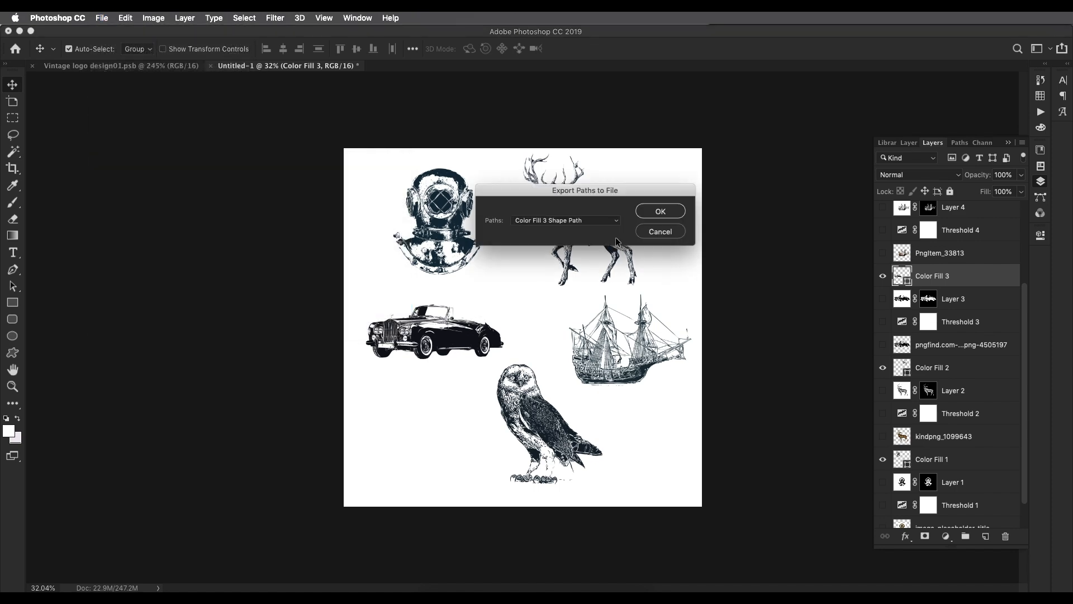
{"action": "left_click", "coordinate": [659, 211]}
{"action": "type", "text": "Deer"}
{"action": "left_click", "coordinate": [956, 503]}
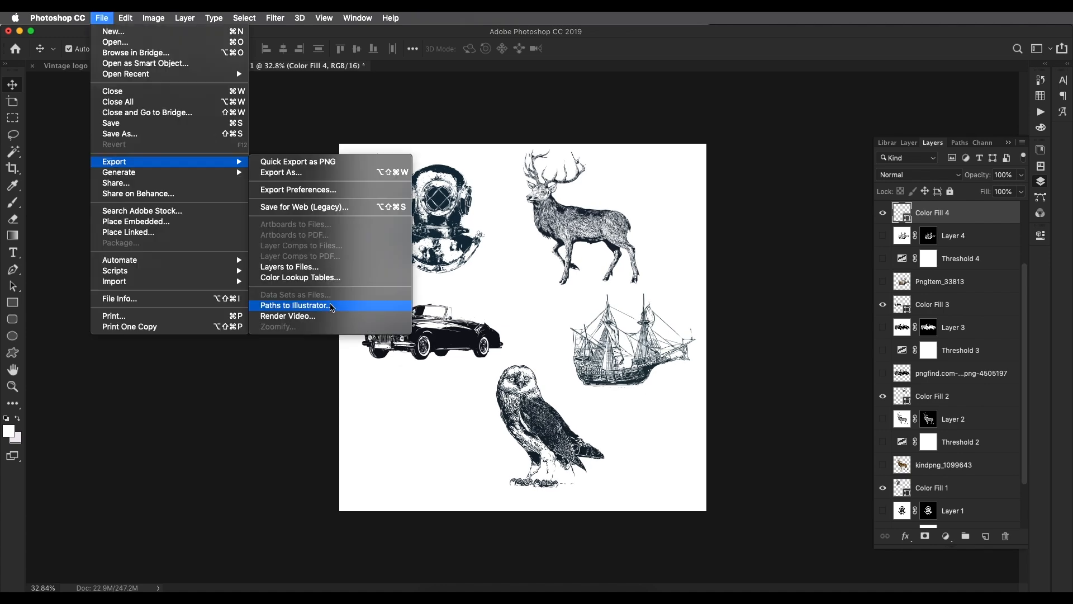
Export the path of the ship's Color Fill 4 layer to Illustrator and save it as ship.ai in the Resouces Images folder
{"action": "left_click", "coordinate": [332, 307]}
{"action": "left_click", "coordinate": [660, 211]}
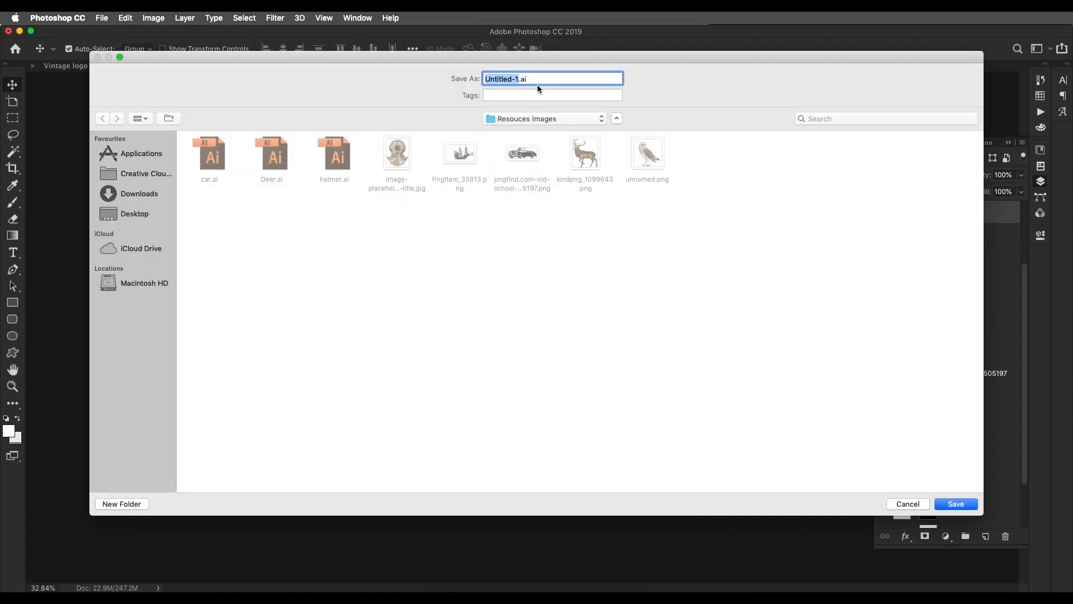
{"action": "type", "text": "ship"}
{"action": "left_click", "coordinate": [956, 503]}
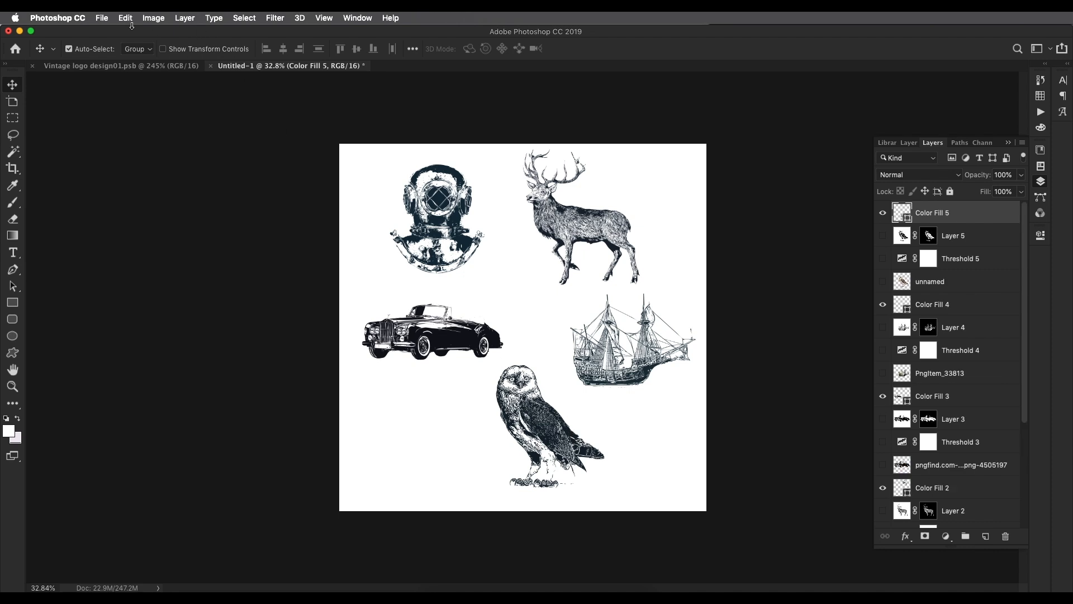
Export the owl's Color Fill 5 Shape Path with Paths to Illustrator and save it as owl.ai in the Resouces Images folder
{"action": "left_click", "coordinate": [98, 17]}
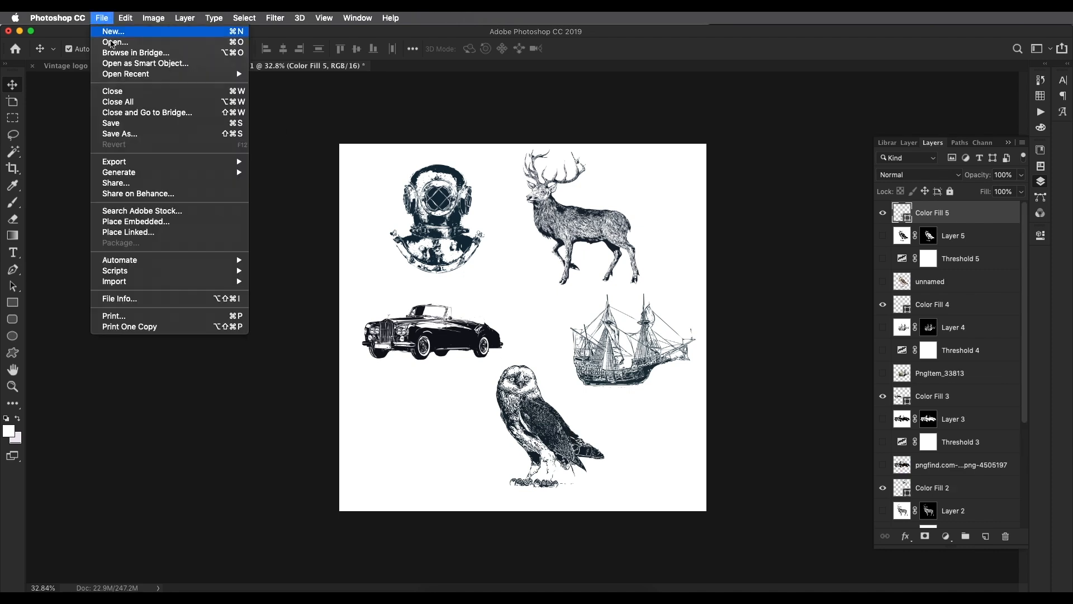
{"action": "mouse_move", "coordinate": [179, 168]}
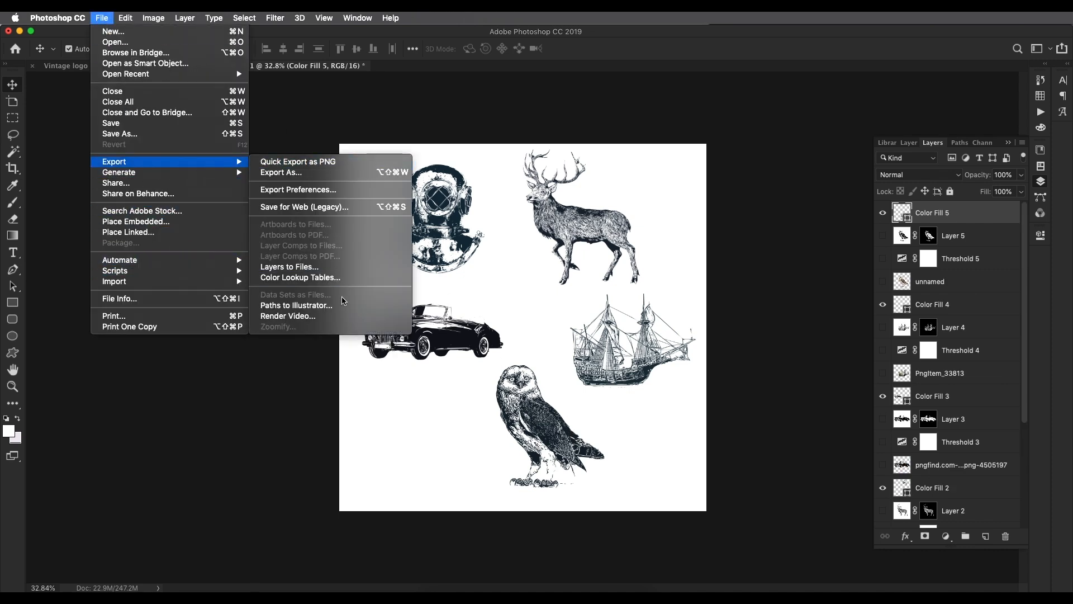
{"action": "left_click", "coordinate": [341, 306]}
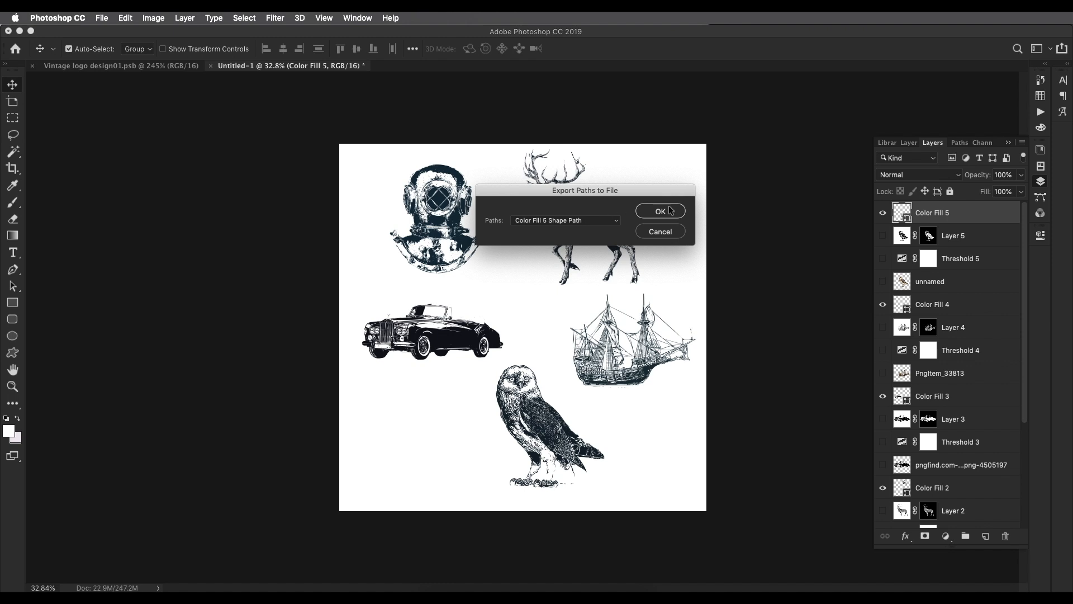
{"action": "left_click", "coordinate": [670, 210]}
{"action": "type", "text": "o.ai"}
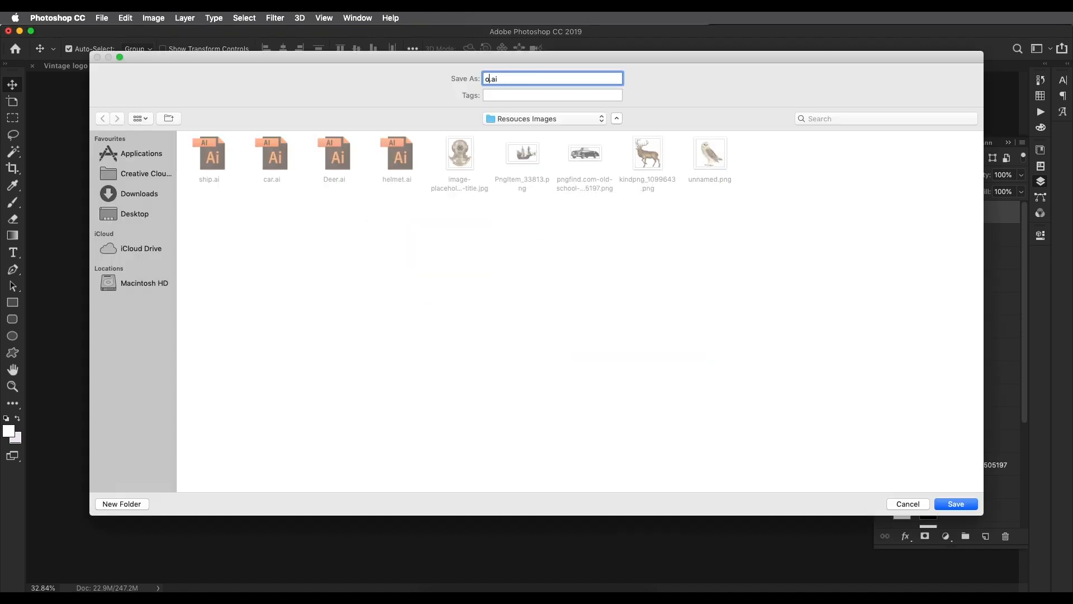
{"action": "type", "text": "wl"}
{"action": "left_click", "coordinate": [955, 504]}
Switch to Finder and check the exported car, Deer, helmet, owl and ship .ai files in the Resouces Images folder
{"action": "scroll", "coordinate": [552, 306], "scroll_direction": "up", "scroll_amount": 5}
{"action": "scroll", "coordinate": [522, 278], "scroll_direction": "down", "scroll_amount": 2}
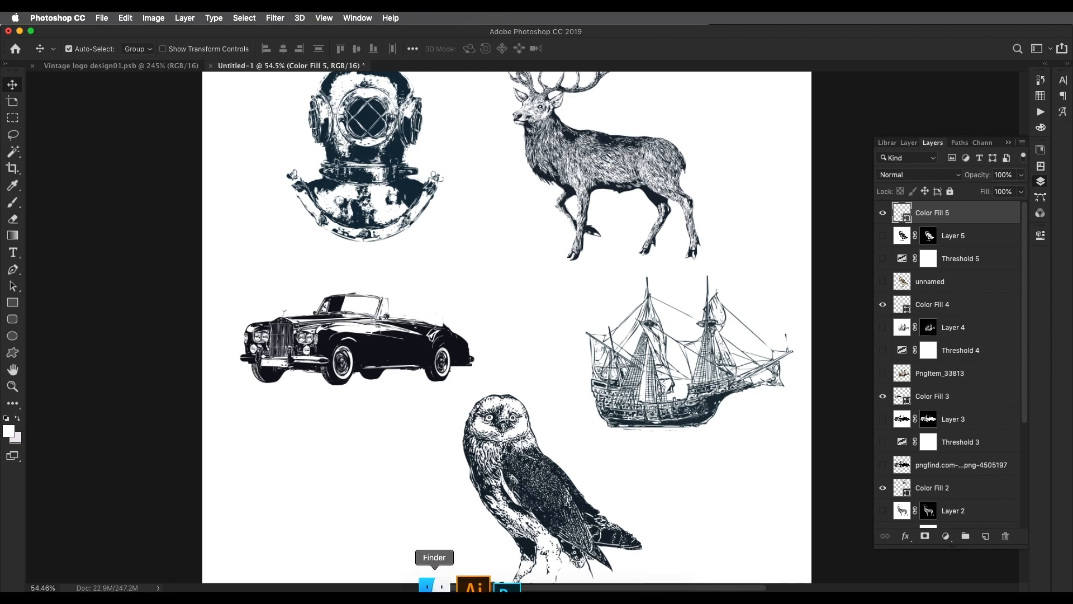
{"action": "left_click", "coordinate": [435, 583]}
{"action": "left_click_drag", "start_coordinate": [777, 49], "coordinate": [454, 48]}
{"action": "scroll", "coordinate": [551, 246], "scroll_direction": "down", "scroll_amount": 2}
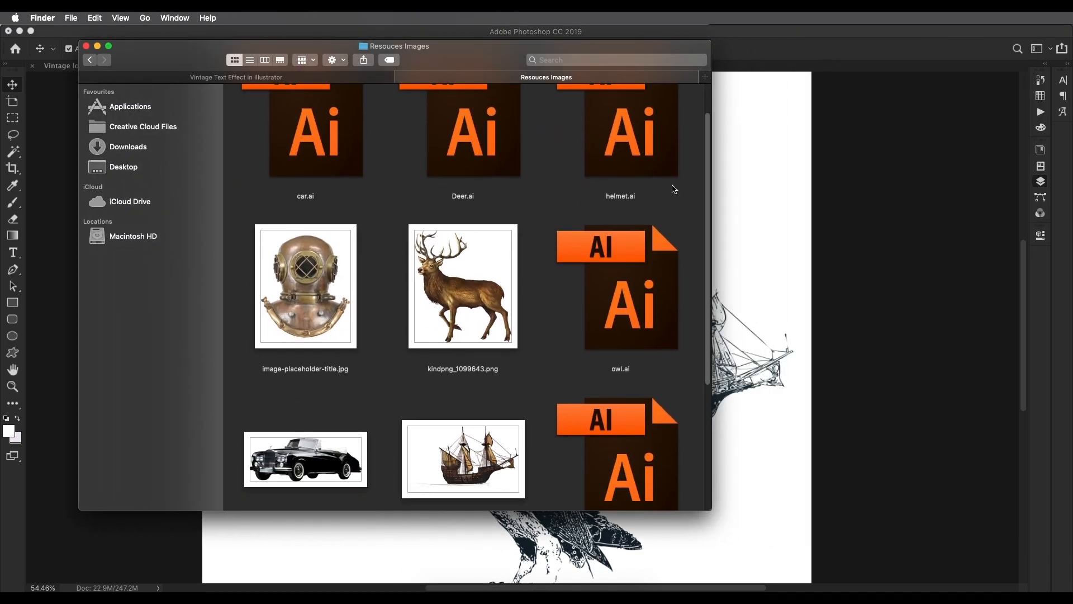
{"action": "scroll", "coordinate": [655, 265], "scroll_direction": "up", "scroll_amount": 2}
{"action": "left_click", "coordinate": [626, 200]}
{"action": "left_click", "coordinate": [413, 202]}
{"action": "left_click", "coordinate": [357, 198]}
{"action": "left_click", "coordinate": [470, 198]}
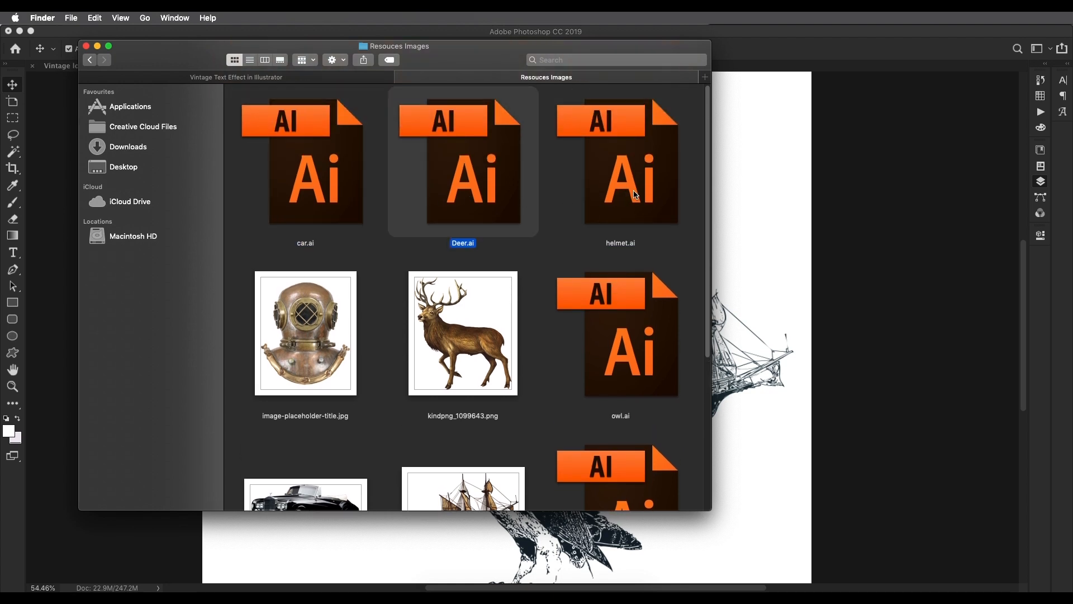
{"action": "left_click", "coordinate": [634, 196]}
{"action": "left_click", "coordinate": [595, 359]}
{"action": "left_click", "coordinate": [627, 169]}
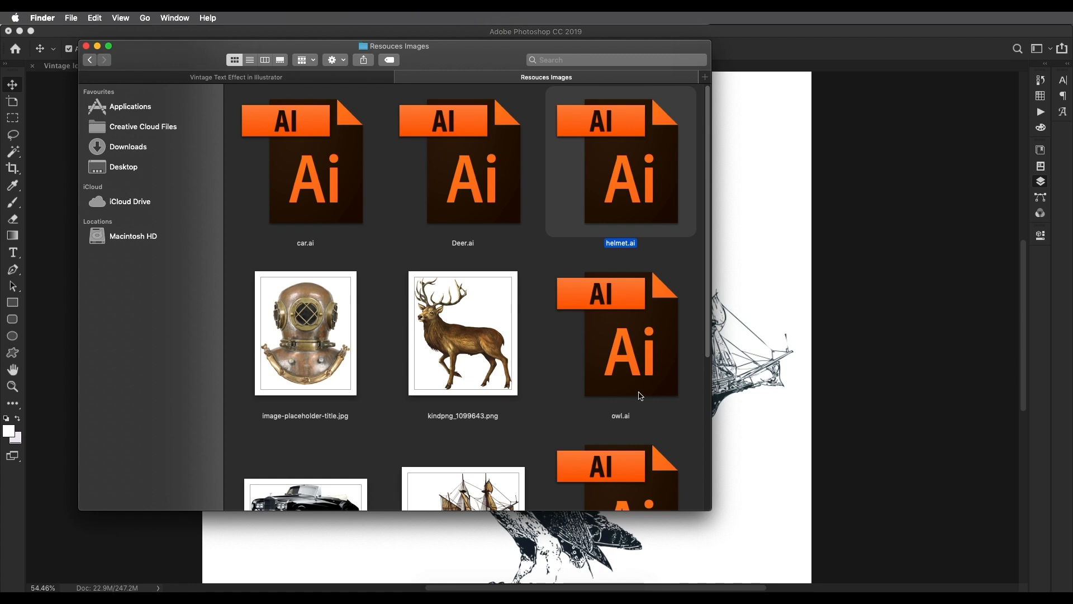
Move the Finder window aside, minimise Photoshop and switch to Vintage logo design01.ai in Illustrator
{"action": "left_click_drag", "start_coordinate": [477, 60], "coordinate": [742, 67]}
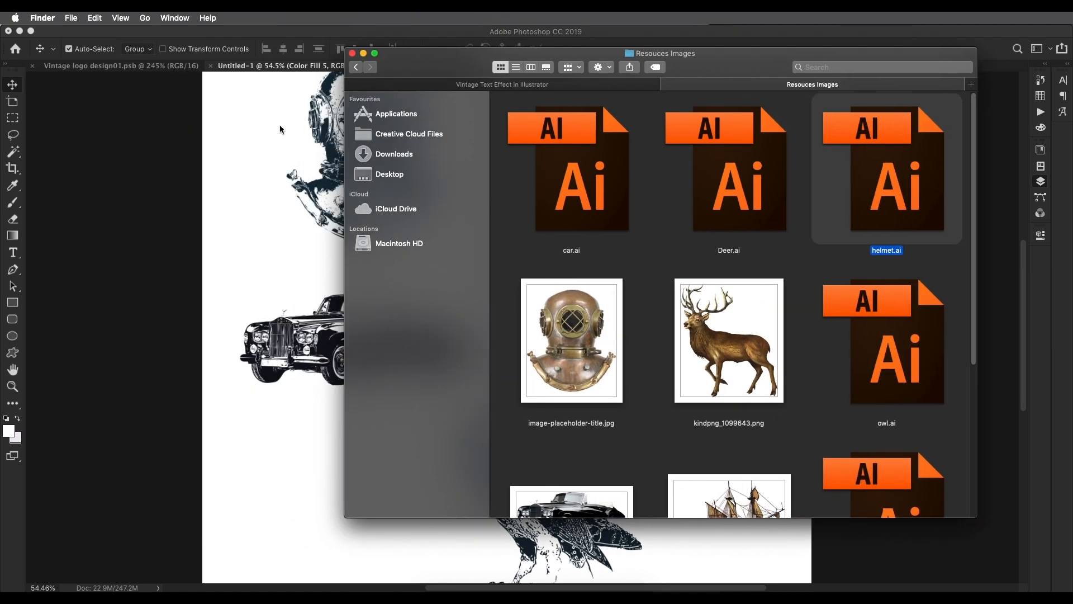
{"action": "left_click", "coordinate": [265, 134]}
{"action": "left_click", "coordinate": [19, 31]}
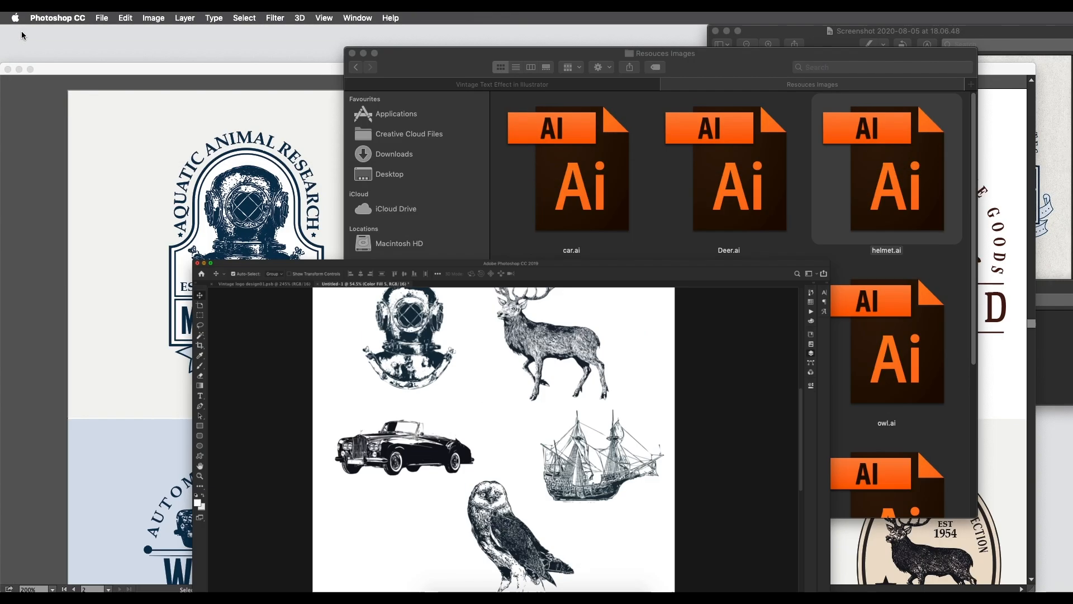
{"action": "left_click", "coordinate": [327, 242]}
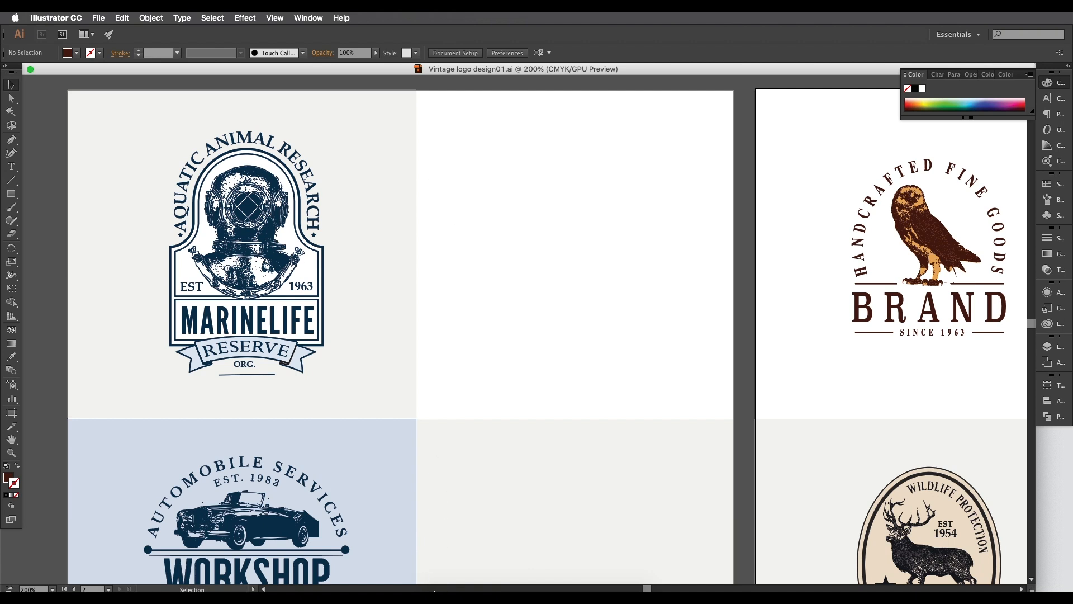
Open helmet.ai from Finder's Resouces Images folder in Illustrator, converting its Crop Area(s) to artboards
{"action": "left_click", "coordinate": [439, 585]}
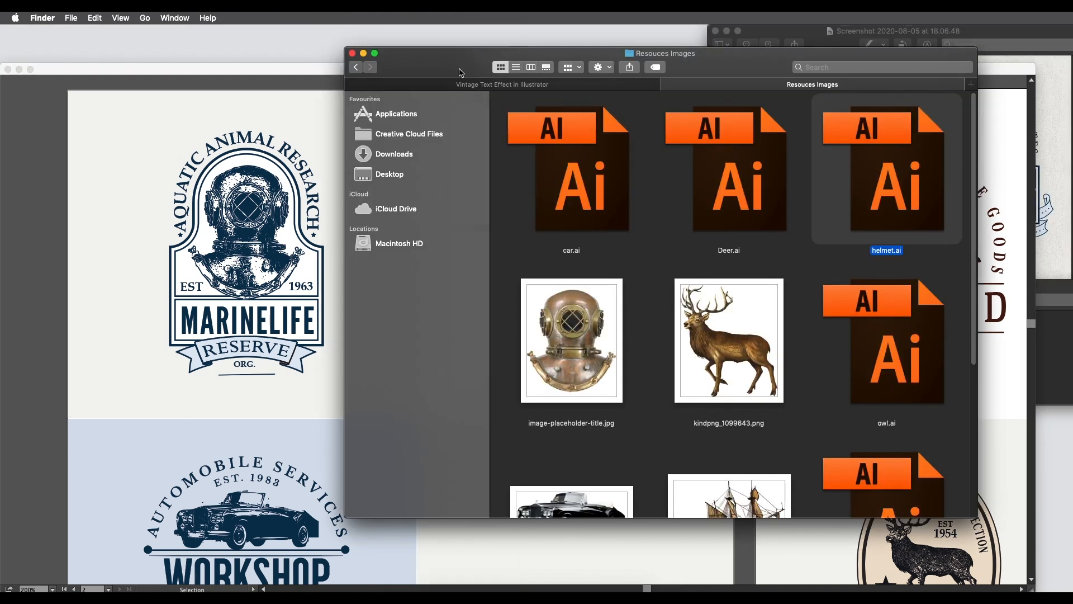
{"action": "left_click_drag", "start_coordinate": [461, 73], "coordinate": [556, 70]}
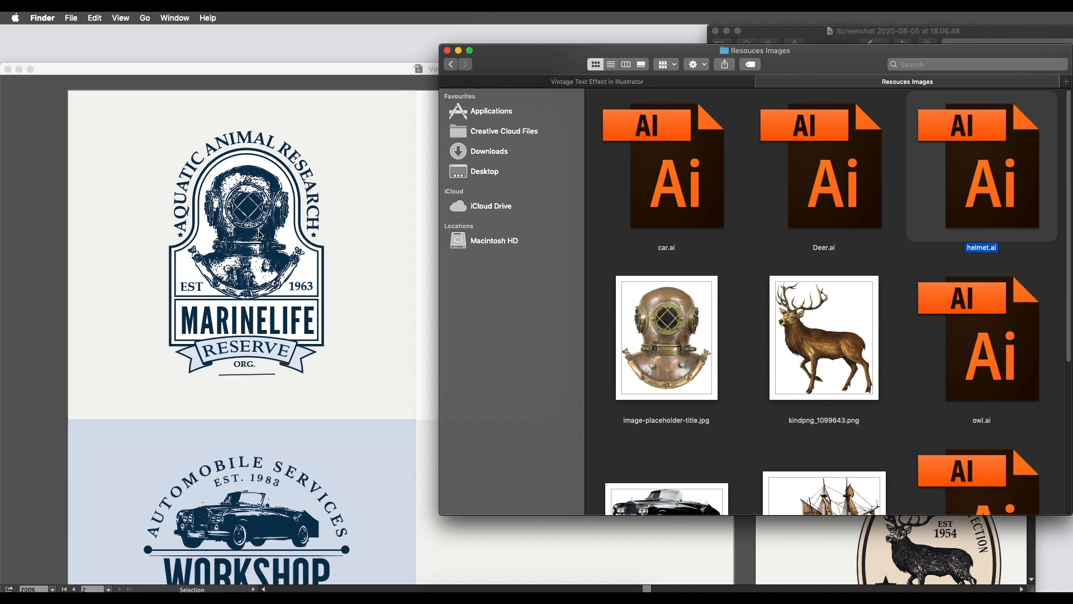
{"action": "scroll", "coordinate": [819, 325], "scroll_direction": "down", "scroll_amount": 4}
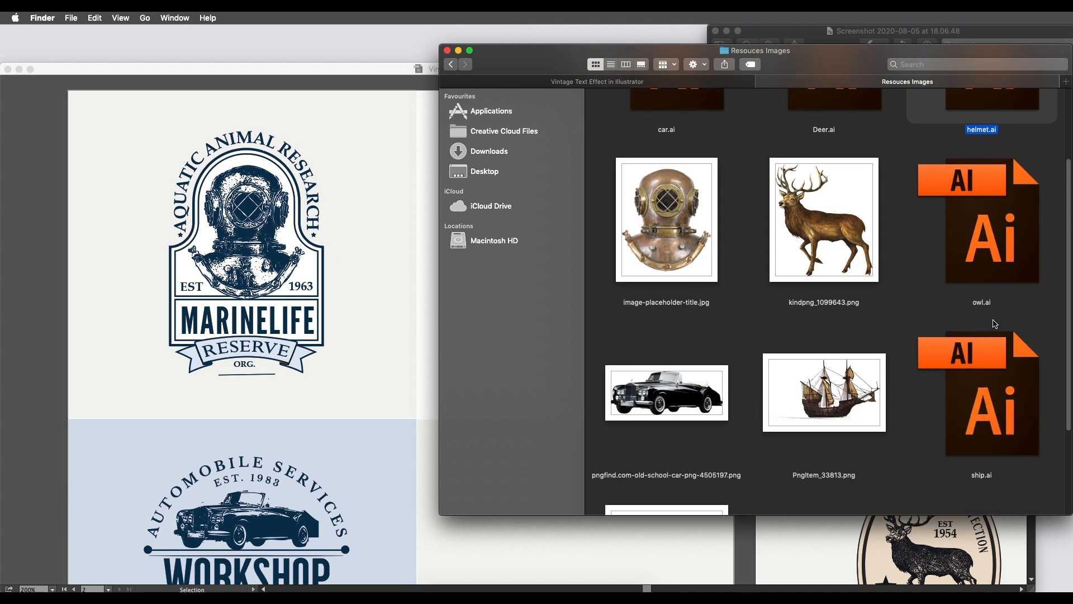
{"action": "scroll", "coordinate": [875, 250], "scroll_direction": "up", "scroll_amount": 3}
{"action": "left_click_drag", "start_coordinate": [1018, 196], "coordinate": [390, 252]}
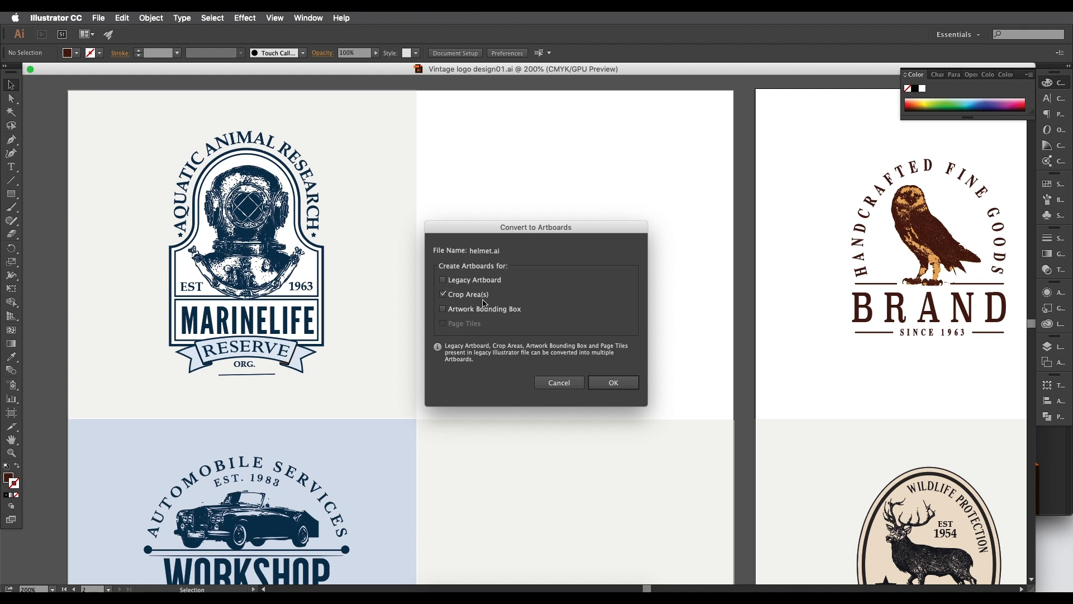
{"action": "left_click", "coordinate": [603, 383]}
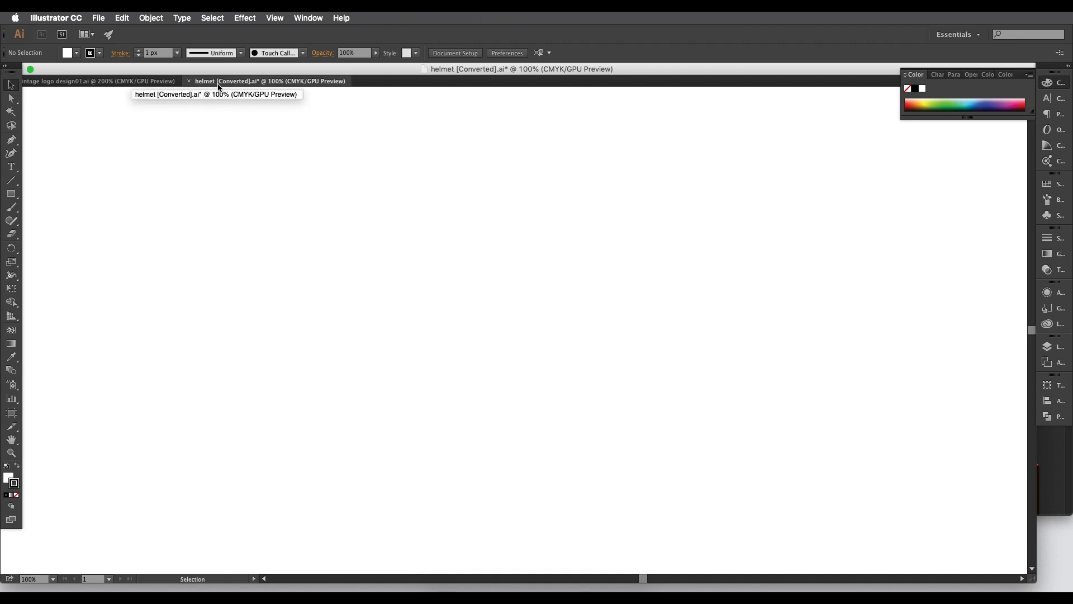
Select all the unfilled helmet paths on the converted artboard, fill them with solid black and deselect them
{"action": "scroll", "coordinate": [605, 368], "scroll_direction": "down", "scroll_amount": 4}
{"action": "scroll", "coordinate": [605, 367], "scroll_direction": "down", "scroll_amount": 2}
{"action": "left_click_drag", "start_coordinate": [607, 371], "coordinate": [531, 353]}
{"action": "scroll", "coordinate": [452, 324], "scroll_direction": "up", "scroll_amount": 2}
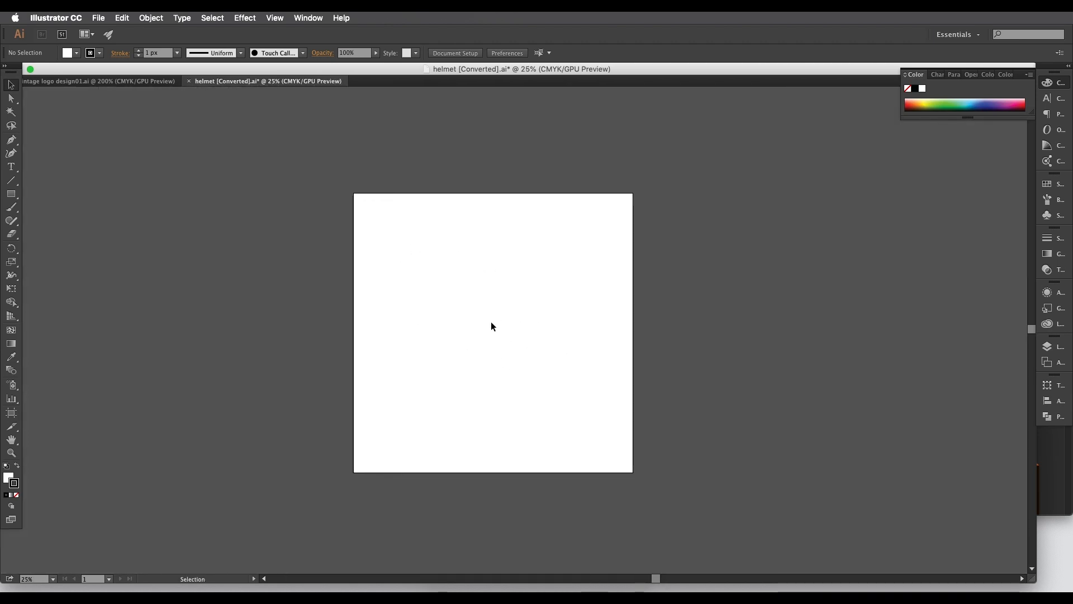
{"action": "left_click_drag", "start_coordinate": [543, 294], "coordinate": [542, 290]}
{"action": "left_click_drag", "start_coordinate": [709, 453], "coordinate": [357, 157]}
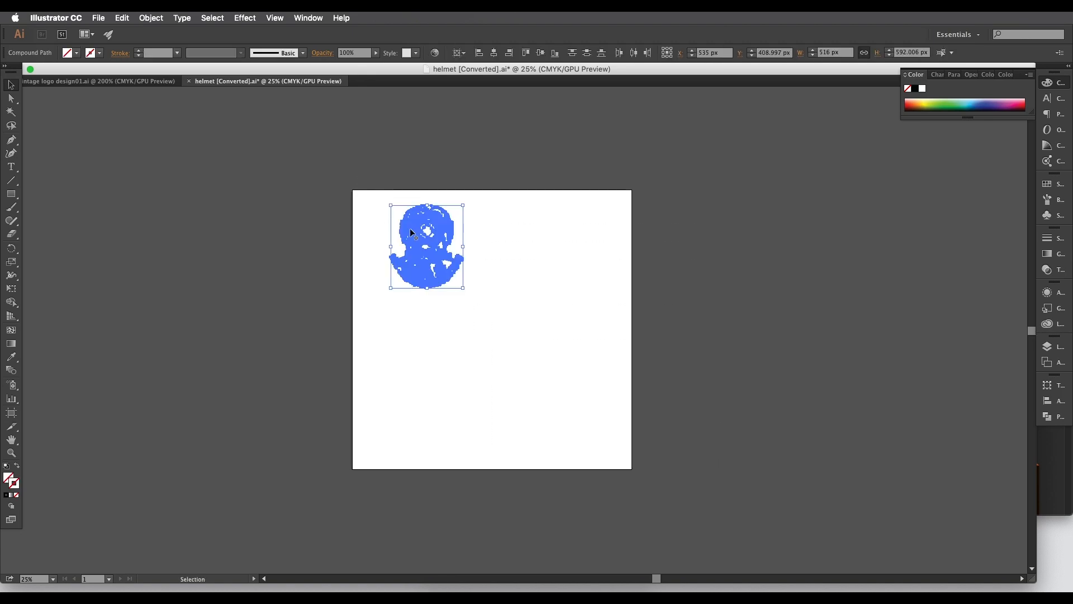
{"action": "scroll", "coordinate": [437, 238], "scroll_direction": "up", "scroll_amount": 3}
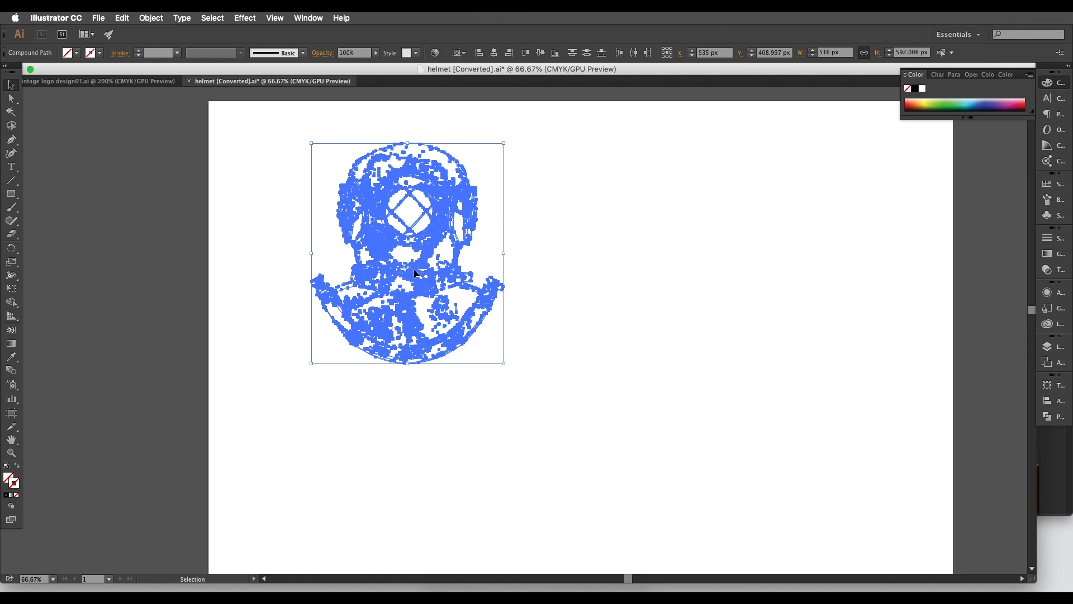
{"action": "left_click", "coordinate": [7, 495]}
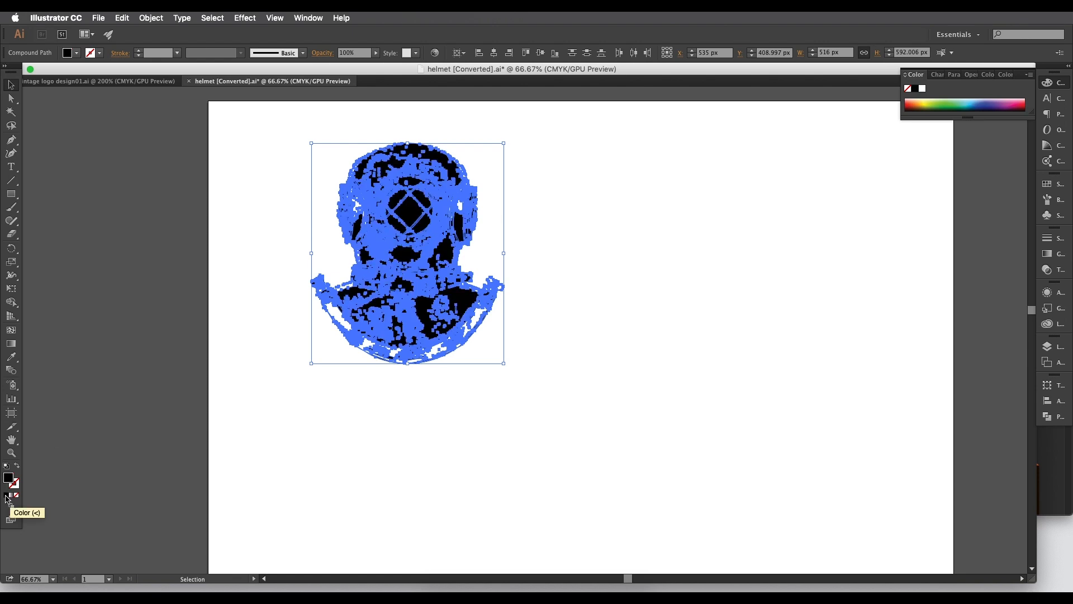
{"action": "left_click", "coordinate": [575, 307]}
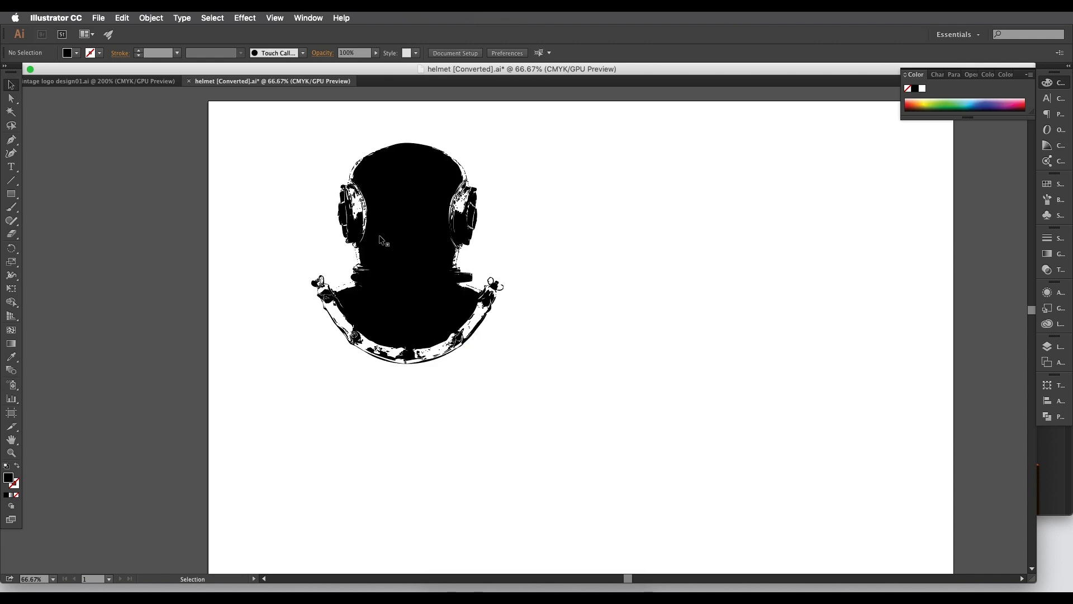
Examine the separate compound paths that make up the black helmet, from the faceplate to the lower collar and outline
{"action": "left_click", "coordinate": [424, 247]}
{"action": "left_click", "coordinate": [419, 213]}
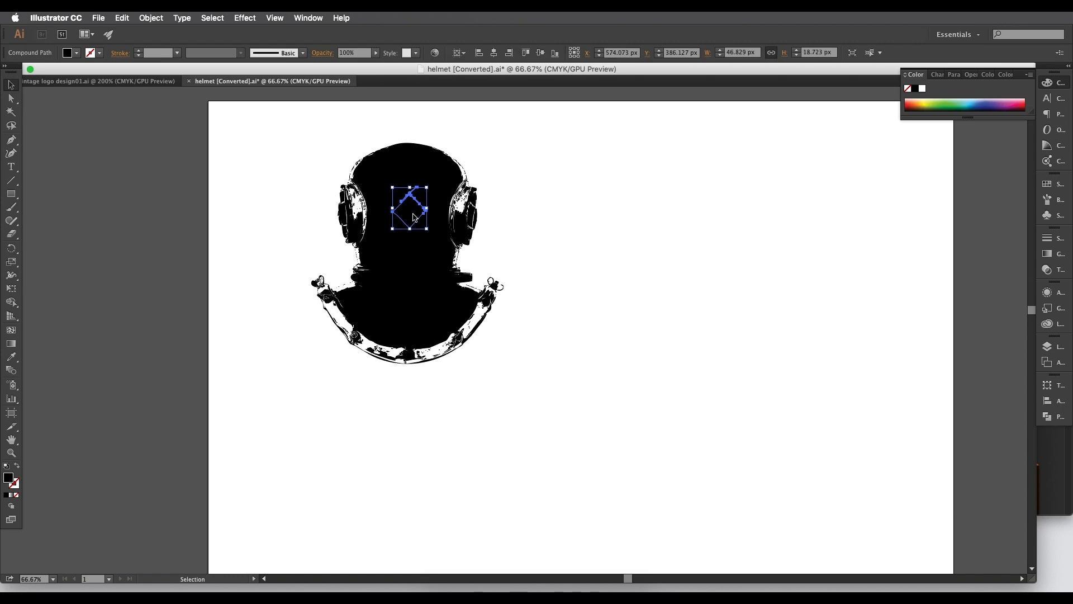
{"action": "left_click", "coordinate": [421, 168]}
{"action": "left_click", "coordinate": [381, 212]}
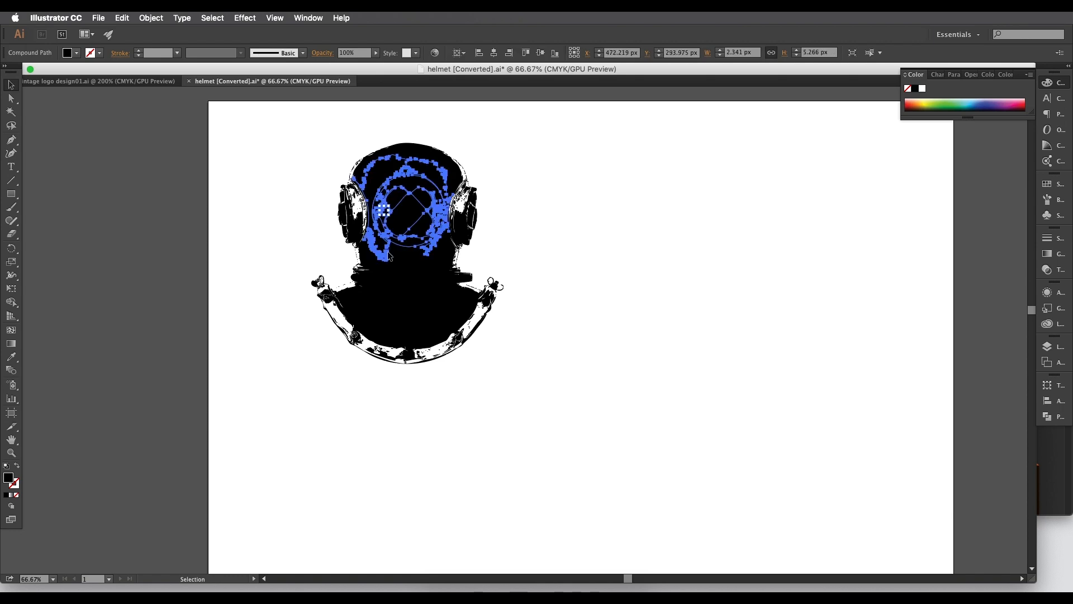
{"action": "scroll", "coordinate": [394, 272], "scroll_direction": "up", "scroll_amount": 2}
{"action": "left_click", "coordinate": [360, 316]}
{"action": "left_click", "coordinate": [367, 321]}
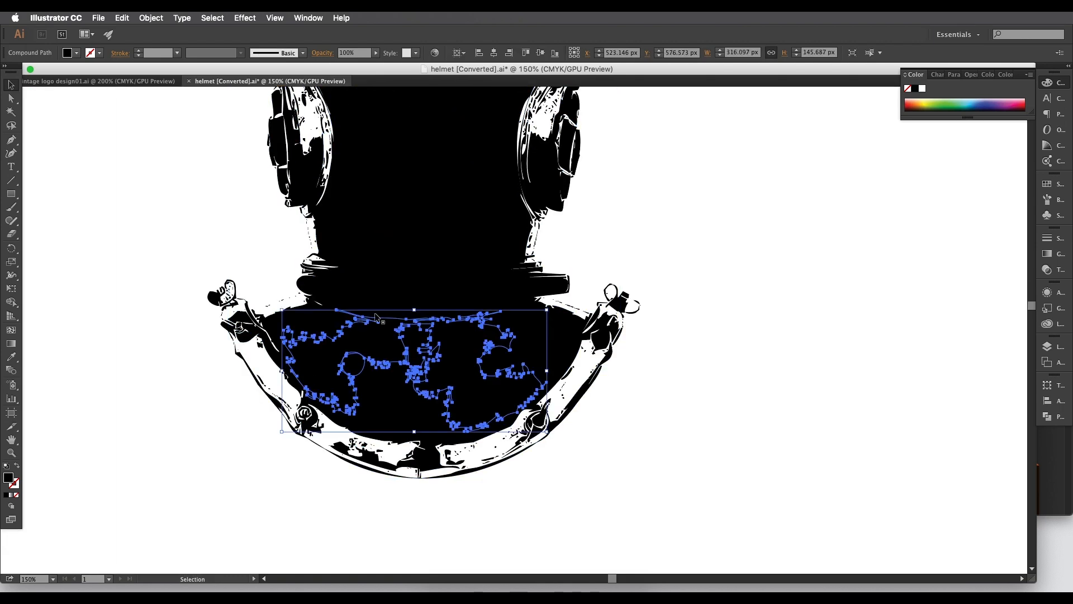
{"action": "left_click", "coordinate": [529, 260]}
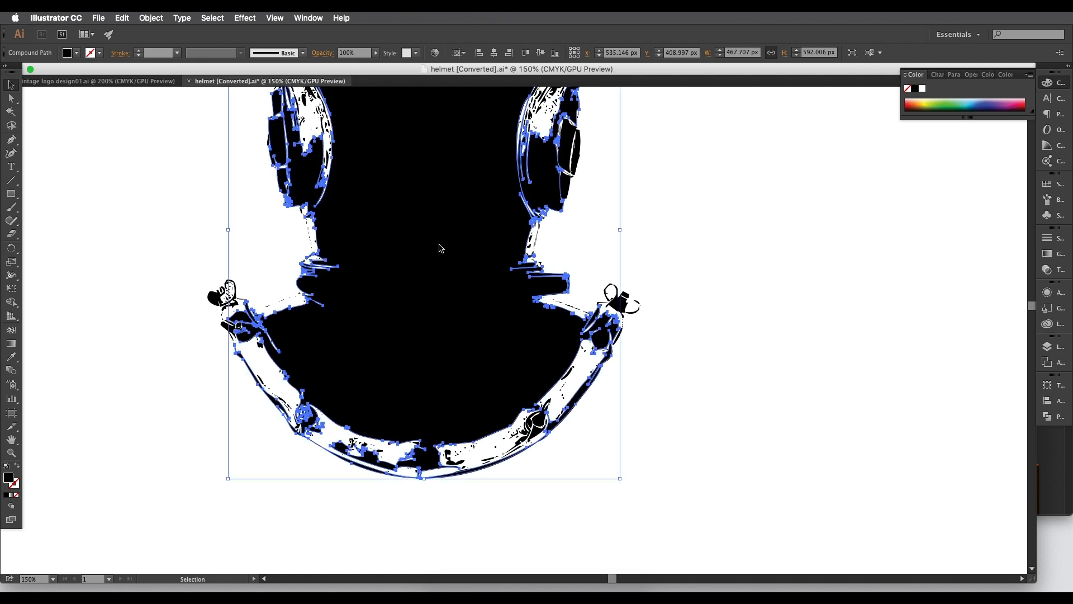
Select all the black helmet paths, combine them with the Pathfinder Exclude shape mode and deselect the result
{"action": "left_click", "coordinate": [411, 169]}
{"action": "left_click_drag", "start_coordinate": [451, 172], "coordinate": [416, 236]}
{"action": "left_click_drag", "start_coordinate": [684, 295], "coordinate": [289, 133]}
{"action": "key", "text": "super+minus"}
{"action": "key", "text": "super+minus"}
{"action": "left_click_drag", "start_coordinate": [595, 392], "coordinate": [233, 124]}
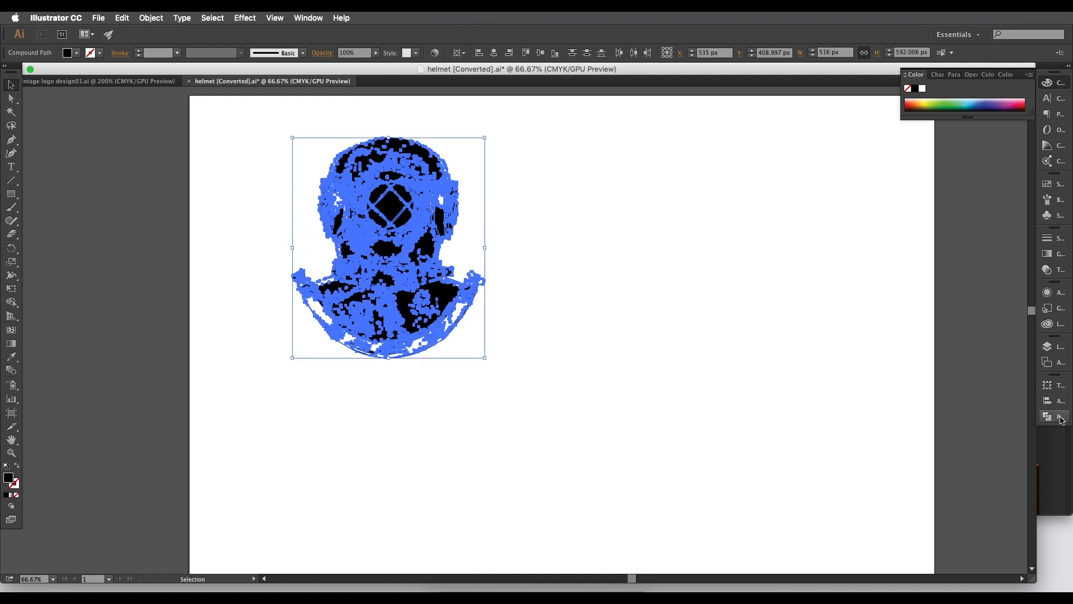
{"action": "left_click", "coordinate": [1061, 419]}
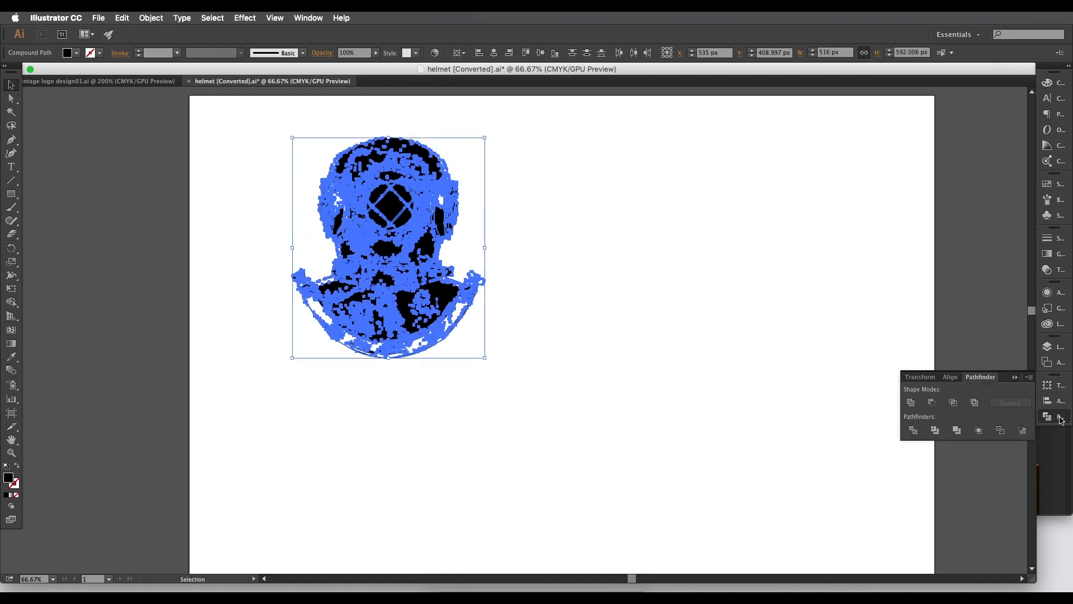
{"action": "left_click", "coordinate": [978, 408]}
{"action": "left_click", "coordinate": [597, 251]}
Examine the combined helmet artwork, checking the restored white details and that it selects as one group
{"action": "left_click_drag", "start_coordinate": [475, 216], "coordinate": [477, 264]}
{"action": "key", "text": "super+equal"}
{"action": "key", "text": "super+equal"}
{"action": "scroll", "coordinate": [488, 295], "scroll_direction": "down", "scroll_amount": 4}
{"action": "scroll", "coordinate": [482, 252], "scroll_direction": "up", "scroll_amount": 2}
{"action": "left_click", "coordinate": [492, 311]}
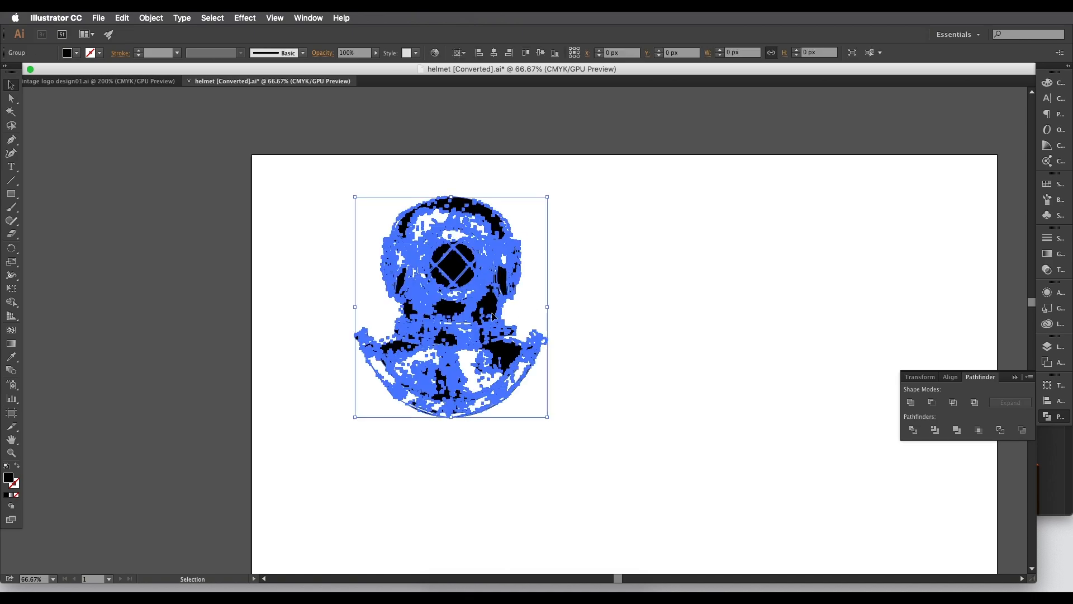
{"action": "scroll", "coordinate": [491, 310], "scroll_direction": "up", "scroll_amount": 2}
{"action": "left_click", "coordinate": [642, 314]}
{"action": "scroll", "coordinate": [482, 298], "scroll_direction": "down", "scroll_amount": 2}
{"action": "left_click_drag", "start_coordinate": [482, 299], "coordinate": [470, 294]}
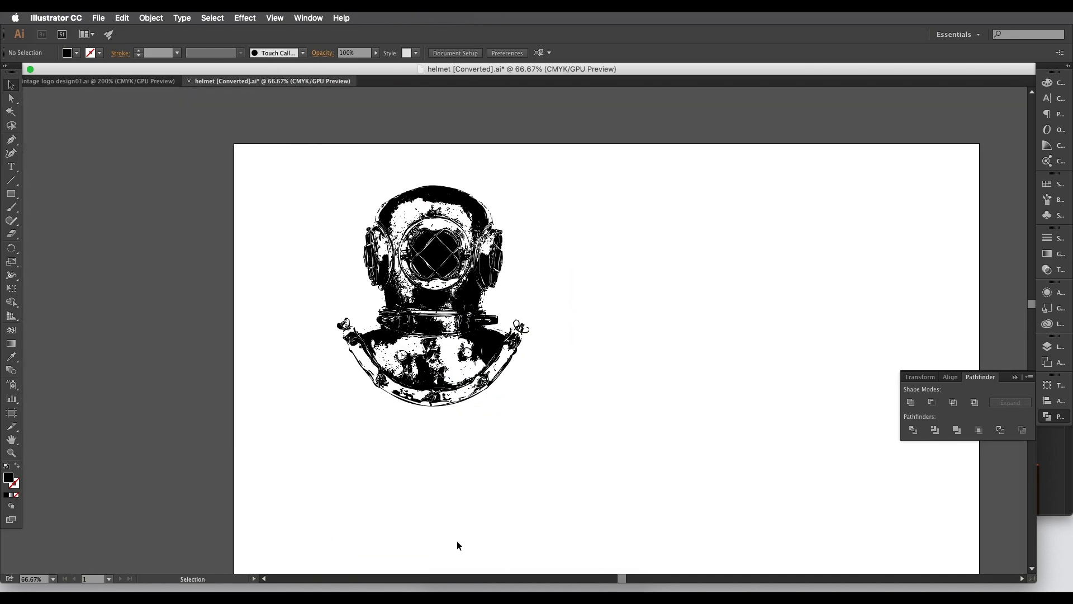
Switch to Photoshop to compare its original helmet artwork with the combined version, and return to Illustrator
{"action": "left_click", "coordinate": [479, 583]}
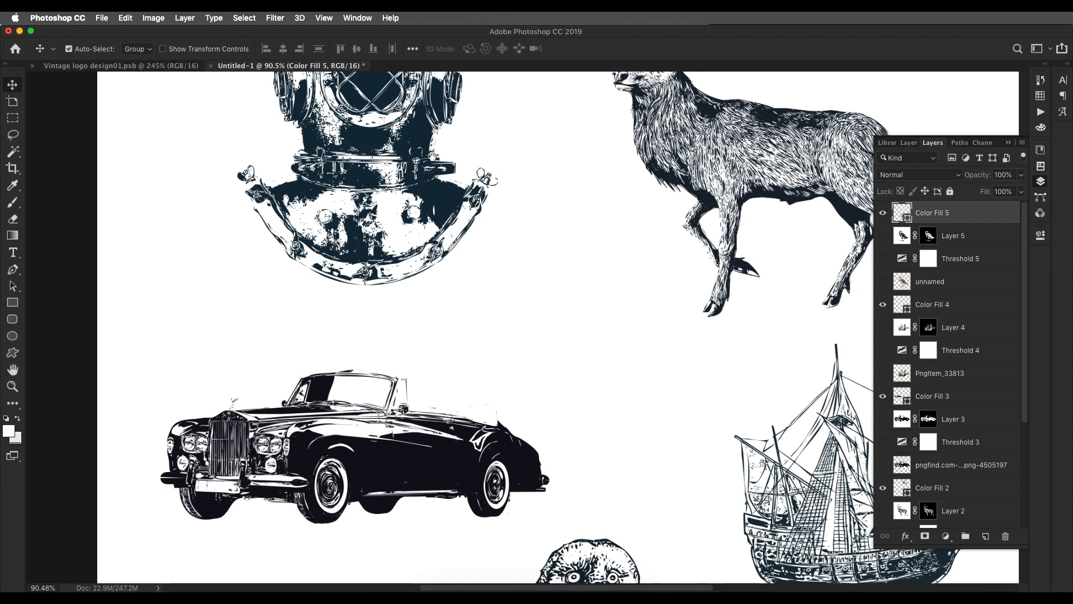
{"action": "left_click_drag", "start_coordinate": [434, 156], "coordinate": [441, 245]}
{"action": "key", "text": "super+Tab"}
{"action": "left_click_drag", "start_coordinate": [509, 256], "coordinate": [446, 227]}
{"action": "left_click", "coordinate": [479, 583]}
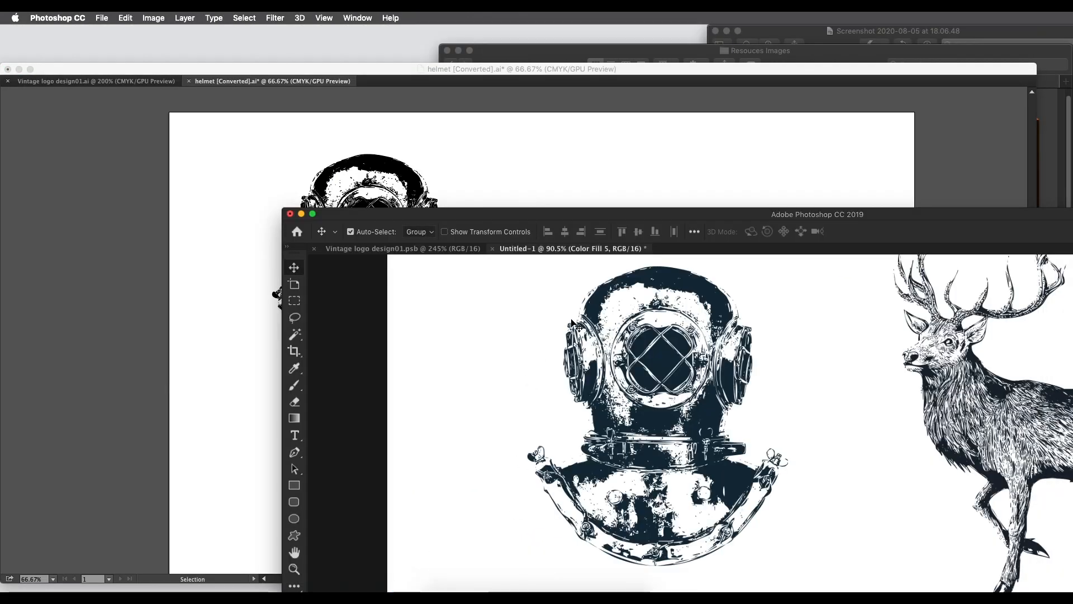
{"action": "left_click", "coordinate": [532, 180]}
{"action": "scroll", "coordinate": [418, 215], "scroll_direction": "up", "scroll_amount": 1}
Copy the helmet group into Vintage logo design01.ai and place it, scaled down, in the blank area beside the MARINELIFE logo
{"action": "left_click", "coordinate": [402, 177]}
{"action": "scroll", "coordinate": [402, 180], "scroll_direction": "up", "scroll_amount": 1}
{"action": "scroll", "coordinate": [367, 214], "scroll_direction": "up", "scroll_amount": 1}
{"action": "scroll", "coordinate": [479, 288], "scroll_direction": "down", "scroll_amount": 3}
{"action": "left_click", "coordinate": [597, 281]}
{"action": "left_click_drag", "start_coordinate": [462, 294], "coordinate": [536, 316]}
{"action": "left_click", "coordinate": [447, 275]}
{"action": "scroll", "coordinate": [543, 327], "scroll_direction": "down", "scroll_amount": 3}
{"action": "left_click_drag", "start_coordinate": [500, 427], "coordinate": [562, 298]}
{"action": "scroll", "coordinate": [585, 265], "scroll_direction": "up", "scroll_amount": 2}
{"action": "scroll", "coordinate": [622, 224], "scroll_direction": "down", "scroll_amount": 2}
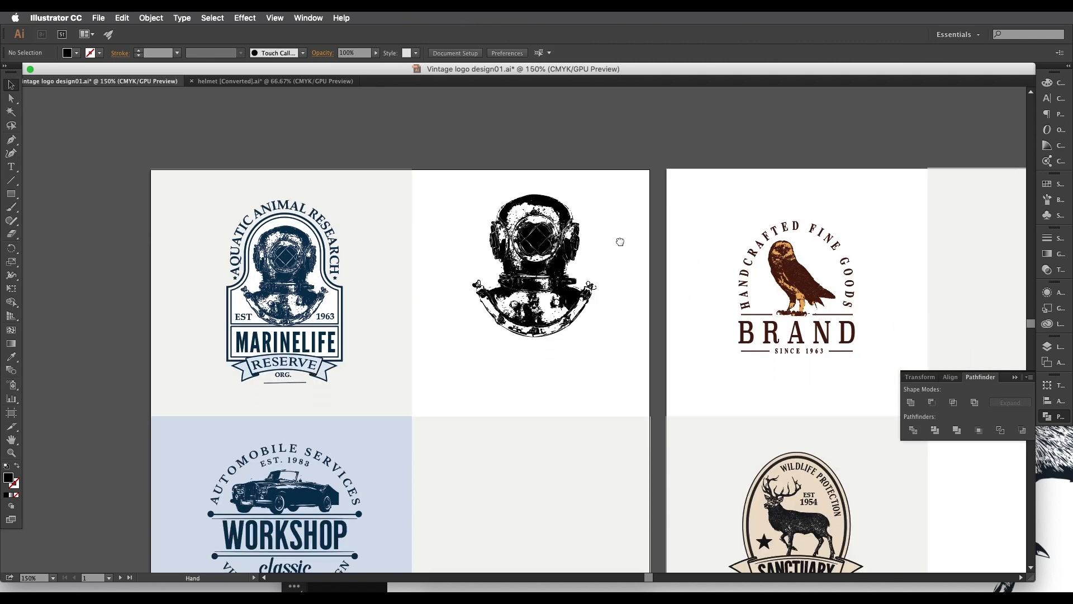
{"action": "left_click_drag", "start_coordinate": [594, 365], "coordinate": [564, 330]}
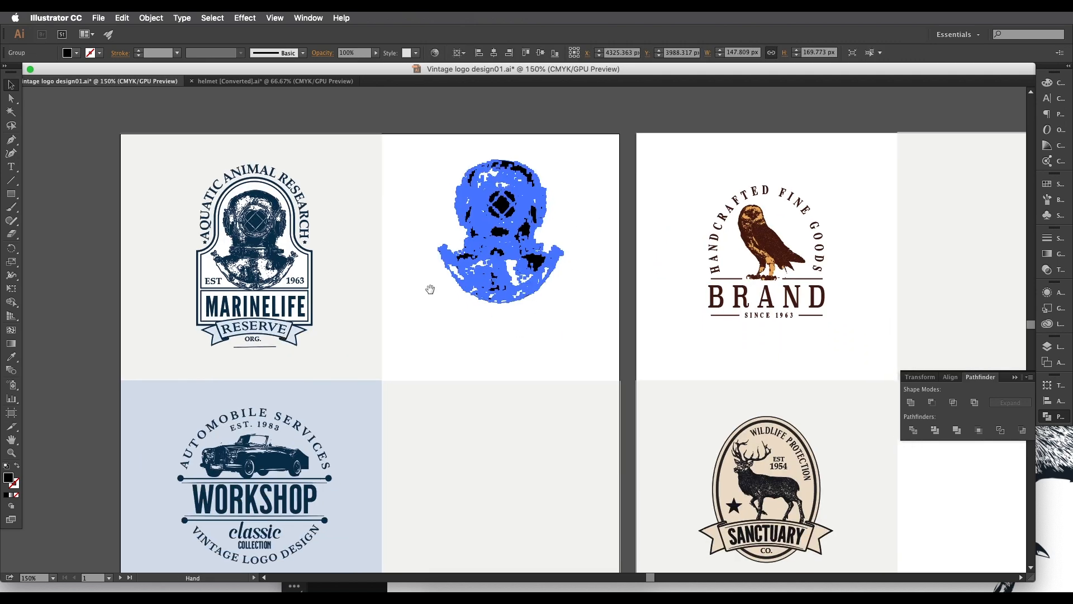
Open car.ai from Finder's Resouces Images folder in Illustrator, converting its Crop Area(s) to artboards
{"action": "left_click", "coordinate": [446, 583]}
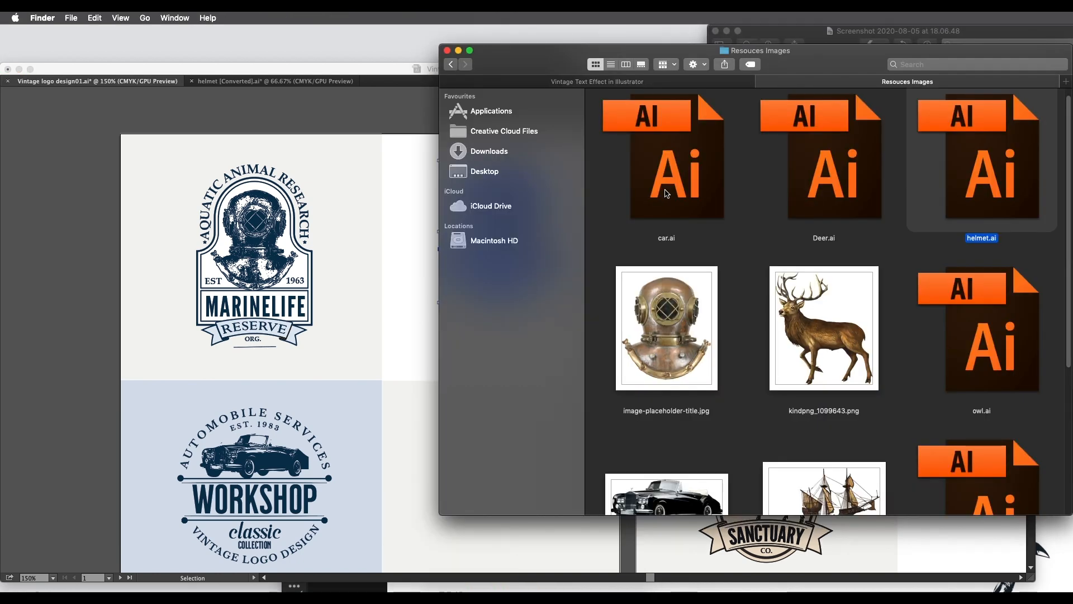
{"action": "right_click", "coordinate": [665, 189]}
{"action": "left_click", "coordinate": [687, 193]}
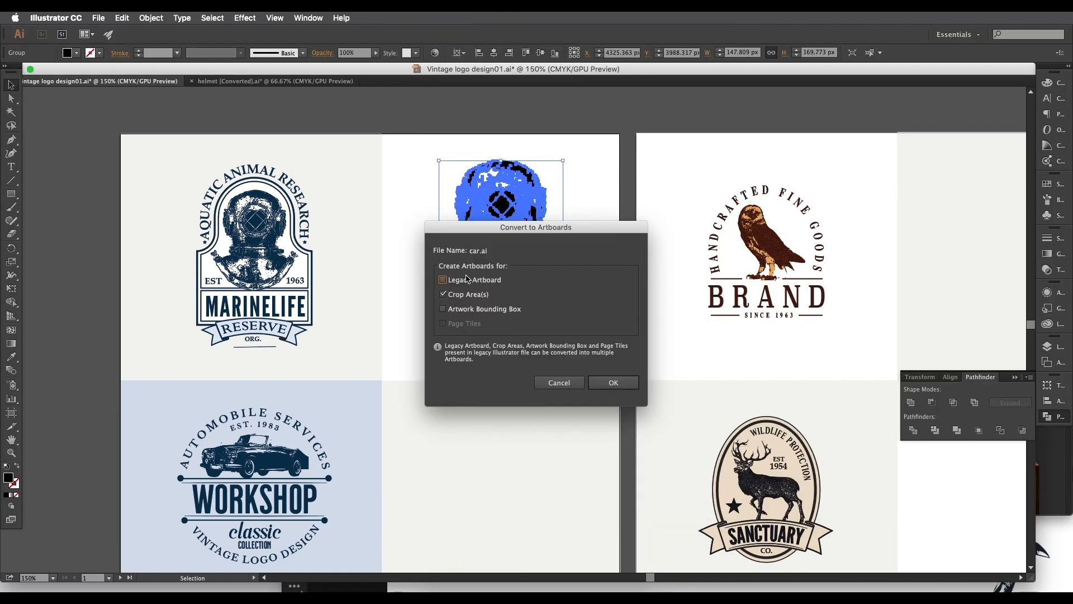
{"action": "left_click", "coordinate": [614, 383]}
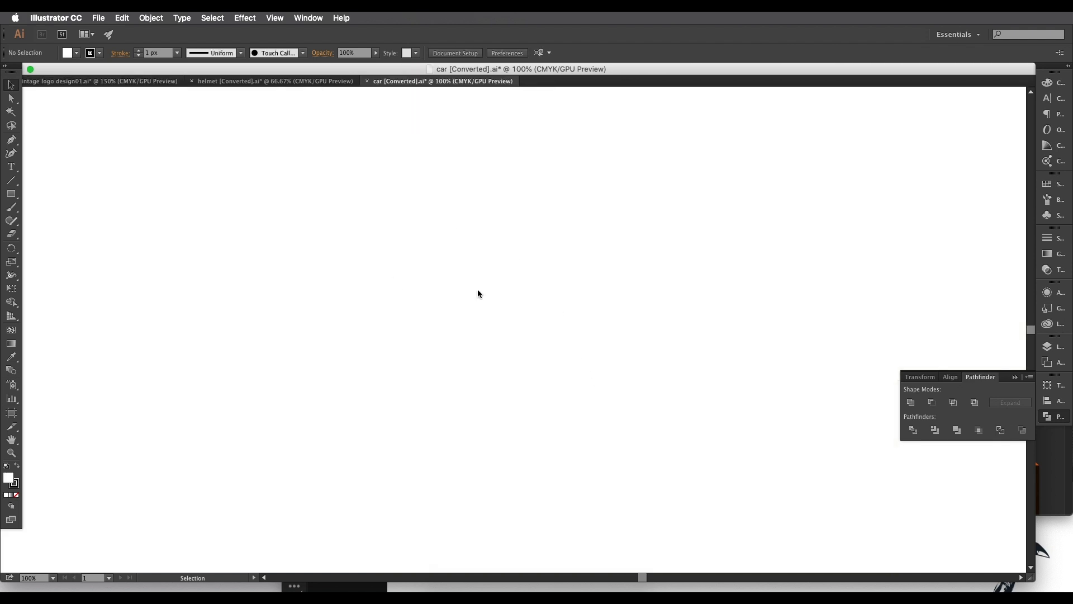
Select all the unfilled car paths on the artboard and try to set their colour to near-black 050303
{"action": "scroll", "coordinate": [564, 340], "scroll_direction": "down", "scroll_amount": 4}
{"action": "left_click_drag", "start_coordinate": [706, 453], "coordinate": [352, 137]}
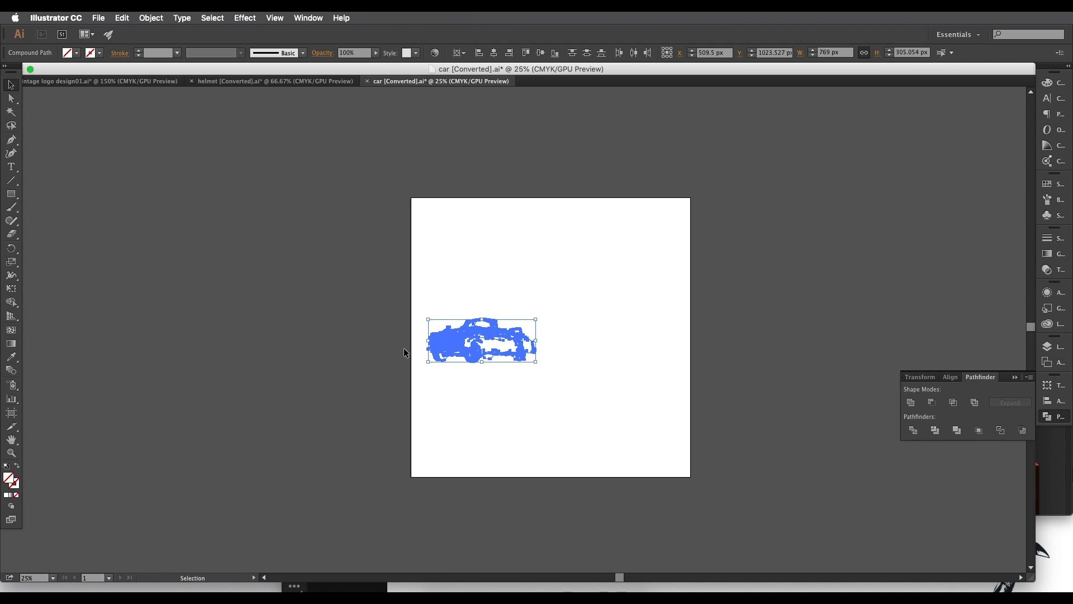
{"action": "double_click", "coordinate": [12, 482]}
{"action": "left_click", "coordinate": [408, 338]}
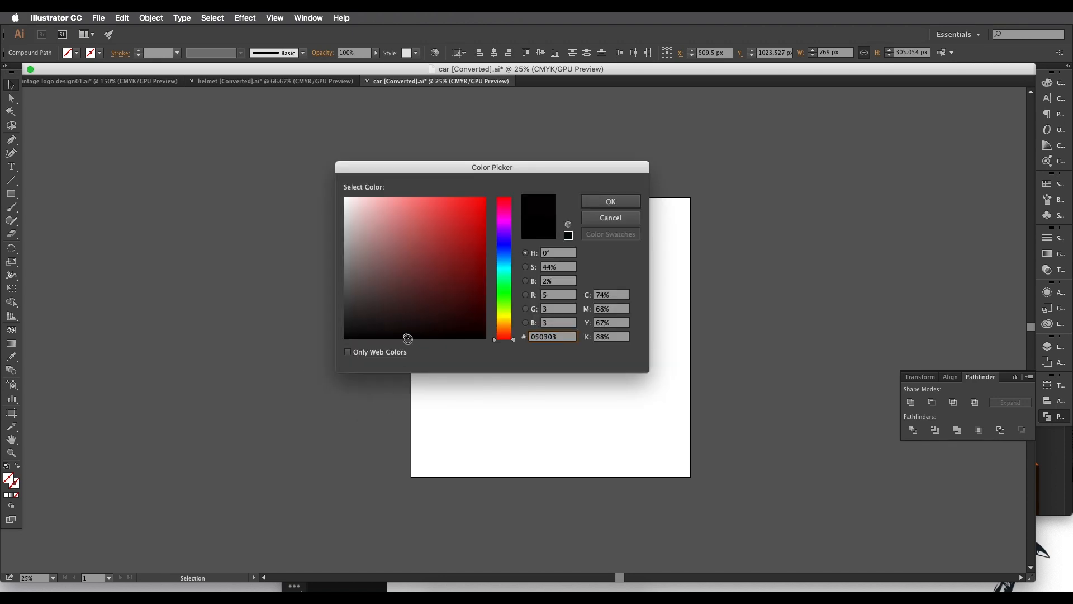
{"action": "left_click", "coordinate": [607, 202]}
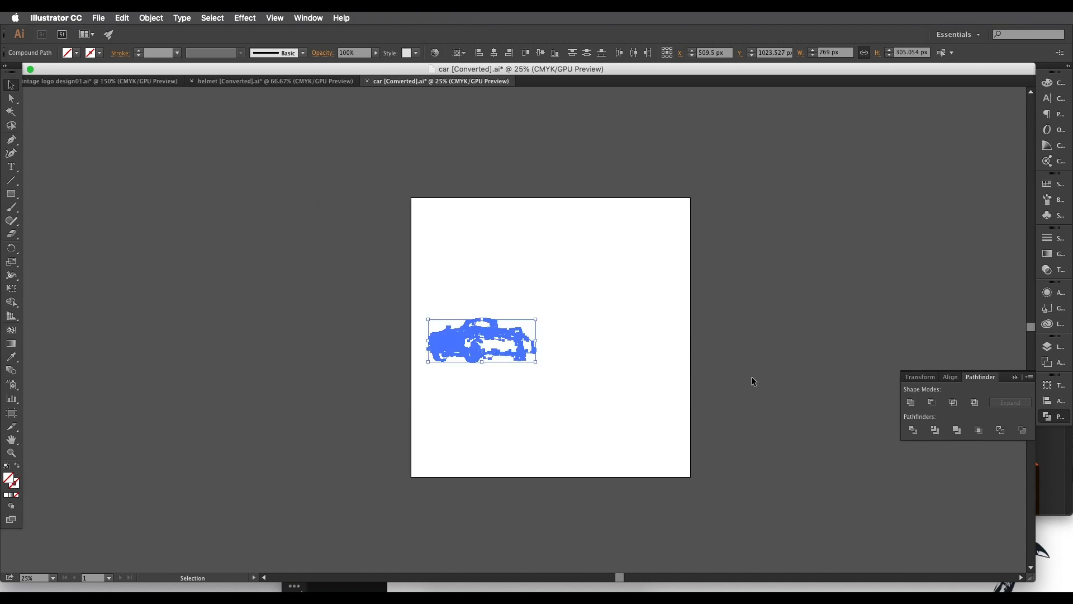
Combine the selected car paths into a group with the Pathfinder Exclude shape mode
{"action": "left_click", "coordinate": [1050, 419]}
{"action": "left_click", "coordinate": [1048, 419]}
{"action": "left_click", "coordinate": [976, 407]}
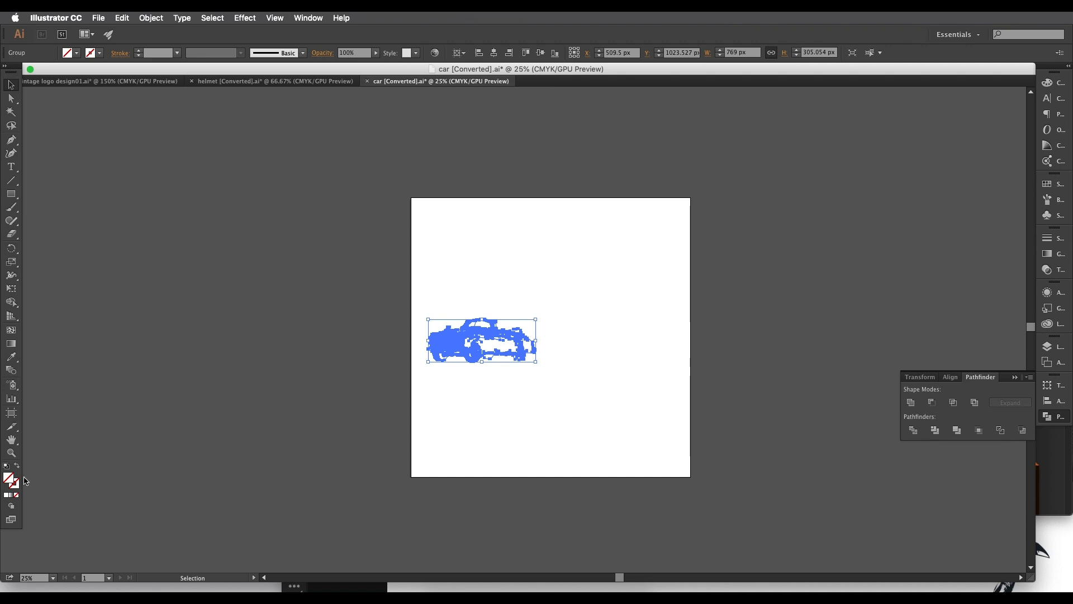
Fill the combined car group with near-black 161111 and deselect it
{"action": "left_click", "coordinate": [7, 494]}
{"action": "double_click", "coordinate": [9, 478]}
{"action": "left_click", "coordinate": [378, 327]}
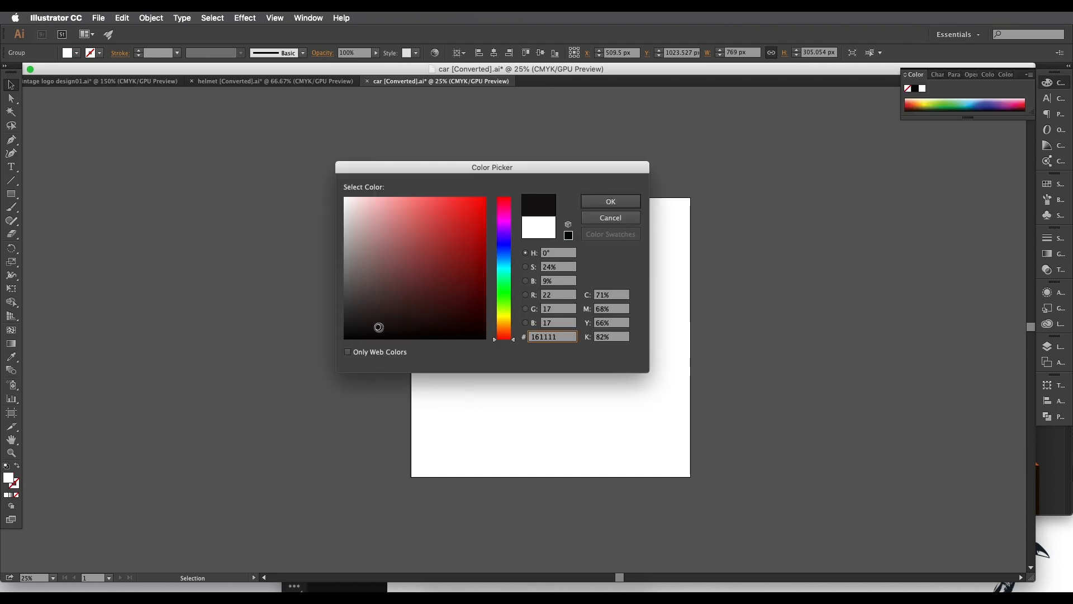
{"action": "left_click", "coordinate": [620, 200]}
{"action": "scroll", "coordinate": [552, 325], "scroll_direction": "up", "scroll_amount": 6}
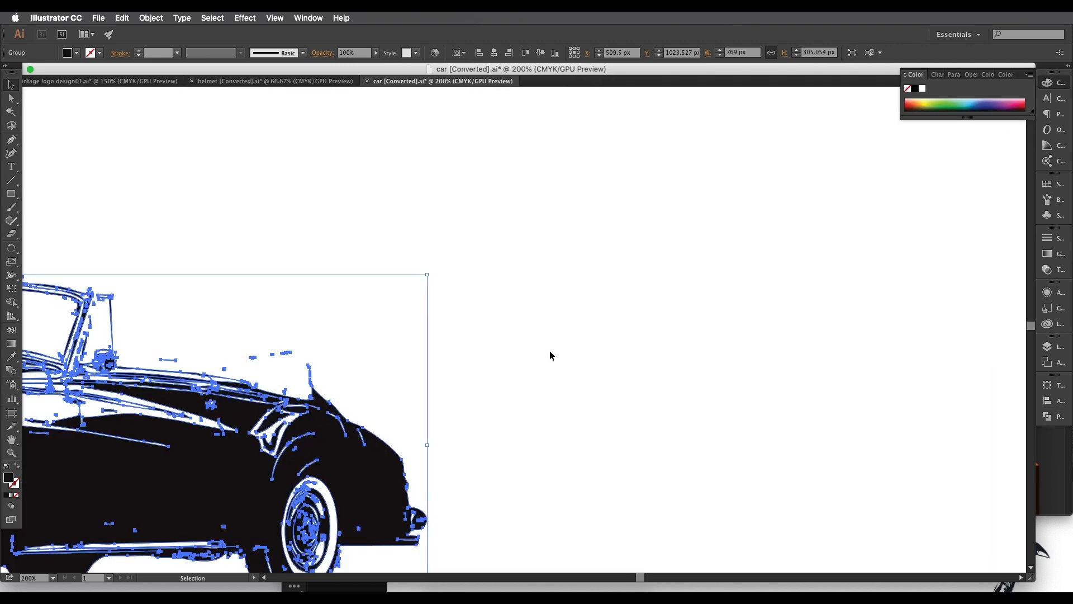
{"action": "left_click", "coordinate": [463, 403]}
Copy the filled car into Vintage logo design01.ai and place it, scaled down, in the blank area beside the WORKSHOP logo
{"action": "scroll", "coordinate": [462, 404], "scroll_direction": "down", "scroll_amount": 2}
{"action": "scroll", "coordinate": [559, 366], "scroll_direction": "down", "scroll_amount": 3}
{"action": "left_click_drag", "start_coordinate": [314, 403], "coordinate": [551, 458]}
{"action": "scroll", "coordinate": [546, 362], "scroll_direction": "up", "scroll_amount": 2}
{"action": "left_click_drag", "start_coordinate": [610, 430], "coordinate": [595, 441]}
{"action": "left_click_drag", "start_coordinate": [531, 453], "coordinate": [546, 457]}
{"action": "left_click", "coordinate": [186, 391]}
{"action": "key", "text": "space"}
{"action": "left_click_drag", "start_coordinate": [421, 446], "coordinate": [422, 441]}
{"action": "left_click_drag", "start_coordinate": [691, 455], "coordinate": [666, 440]}
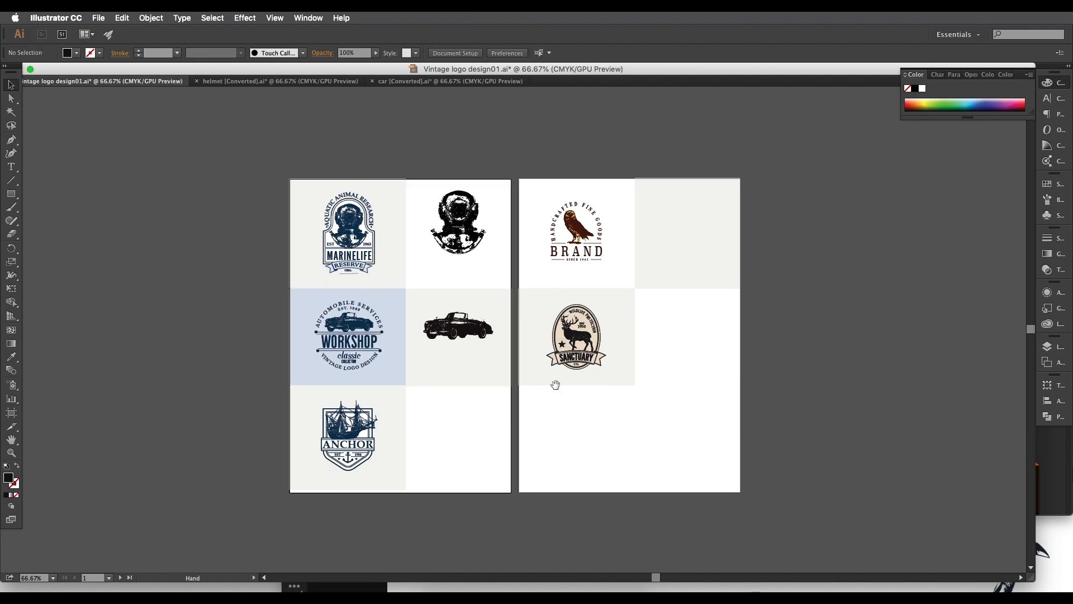
{"action": "left_click_drag", "start_coordinate": [606, 414], "coordinate": [595, 407]}
Open Deer.ai, owl.ai and ship.ai together from Finder's Resouces Images folder in Illustrator, converting each file's Crop Area(s) to artboards
{"action": "mouse_move", "coordinate": [532, 588]}
{"action": "left_click", "coordinate": [442, 588]}
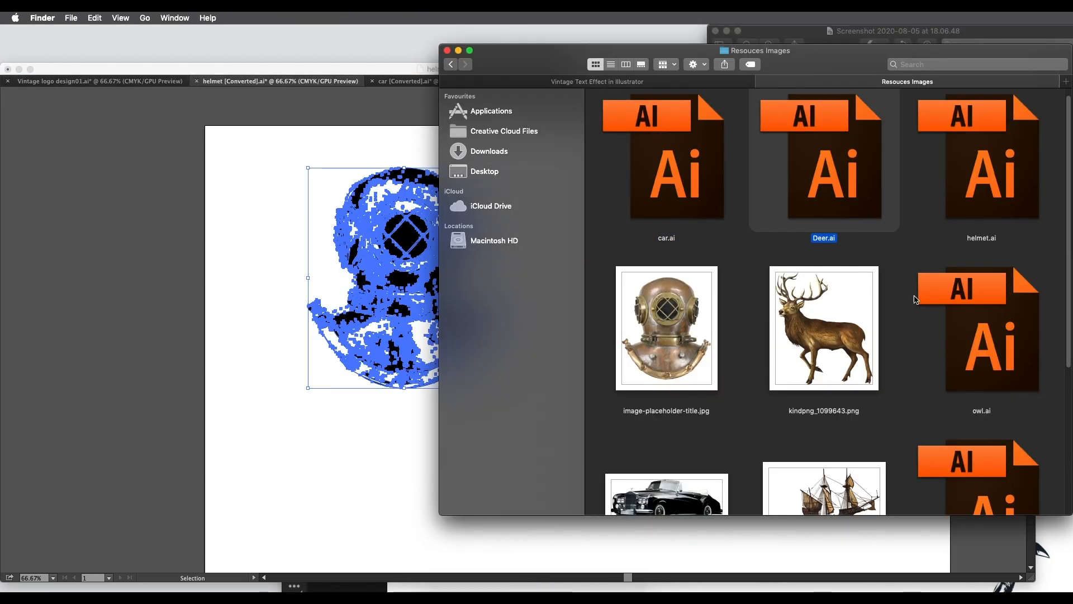
{"action": "left_click", "coordinate": [975, 335], "text": "super"}
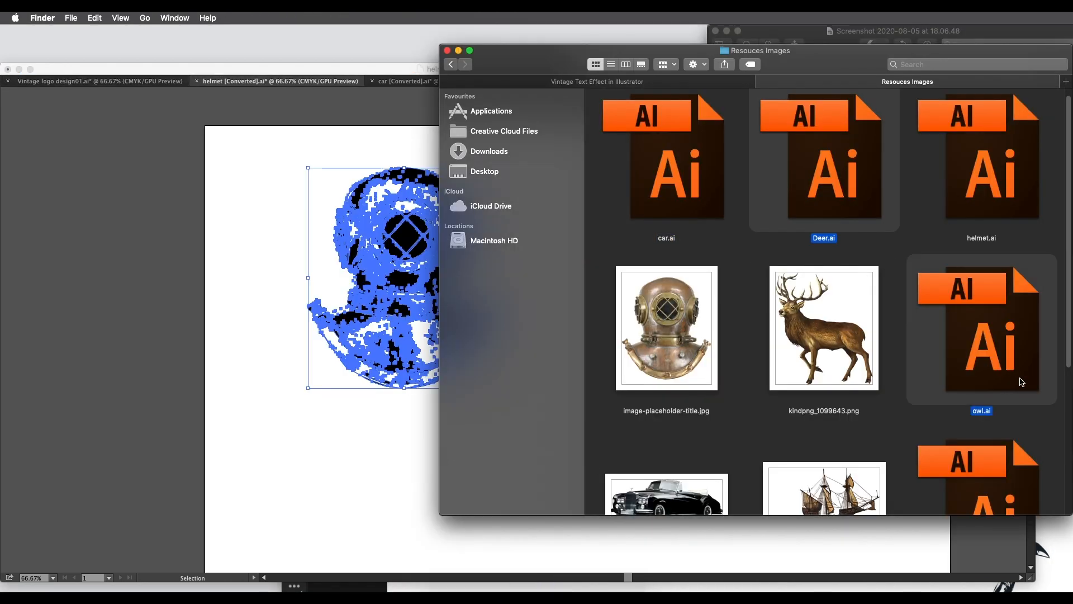
{"action": "scroll", "coordinate": [977, 439], "scroll_direction": "down", "scroll_amount": 3}
{"action": "left_click", "coordinate": [978, 436], "text": "super"}
{"action": "right_click", "coordinate": [970, 295]}
{"action": "left_click", "coordinate": [951, 317]}
{"action": "left_click", "coordinate": [630, 386]}
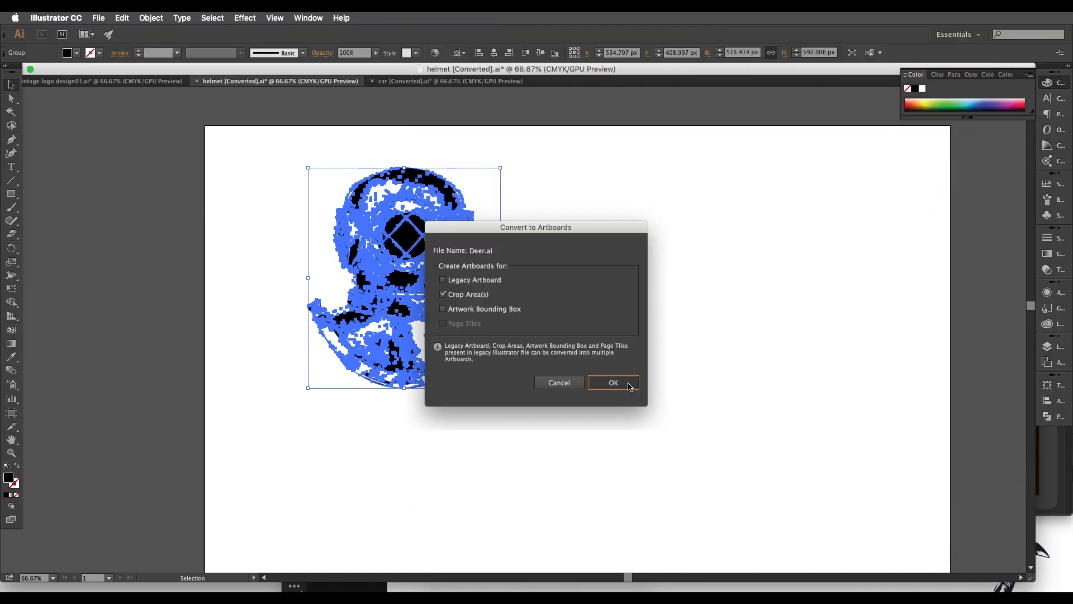
{"action": "left_click", "coordinate": [615, 390]}
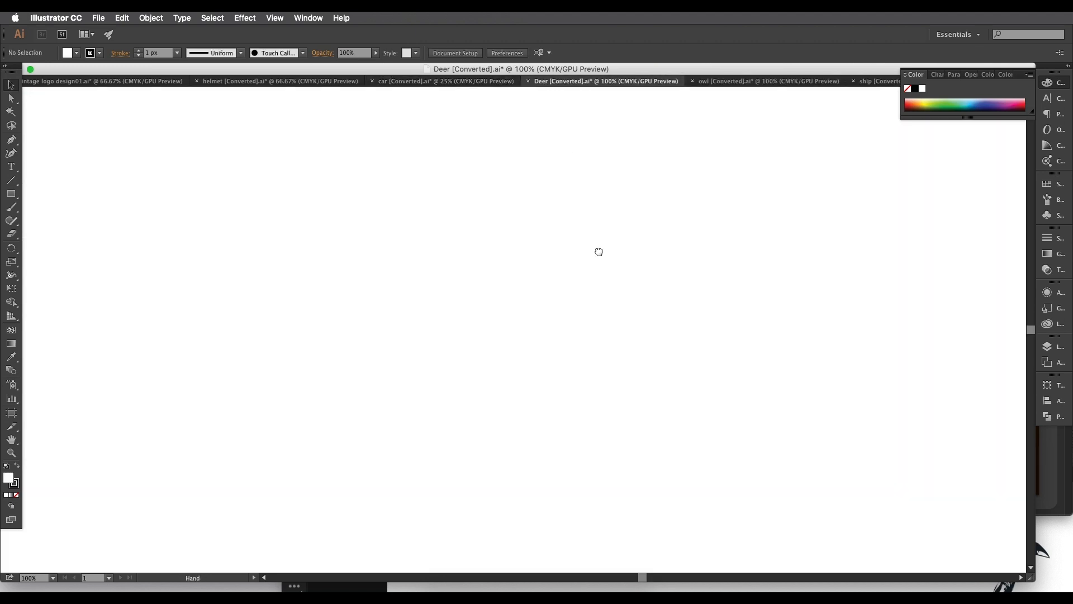
Select all the unfilled deer paths in the Deer document, fill them with near-black and deselect them
{"action": "left_click_drag", "start_coordinate": [598, 252], "coordinate": [571, 249]}
{"action": "scroll", "coordinate": [559, 251], "scroll_direction": "down", "scroll_amount": 5}
{"action": "left_click_drag", "start_coordinate": [640, 397], "coordinate": [372, 204]}
{"action": "scroll", "coordinate": [531, 248], "scroll_direction": "up", "scroll_amount": 1}
{"action": "scroll", "coordinate": [531, 247], "scroll_direction": "up", "scroll_amount": 2}
{"action": "left_click_drag", "start_coordinate": [592, 233], "coordinate": [533, 322]}
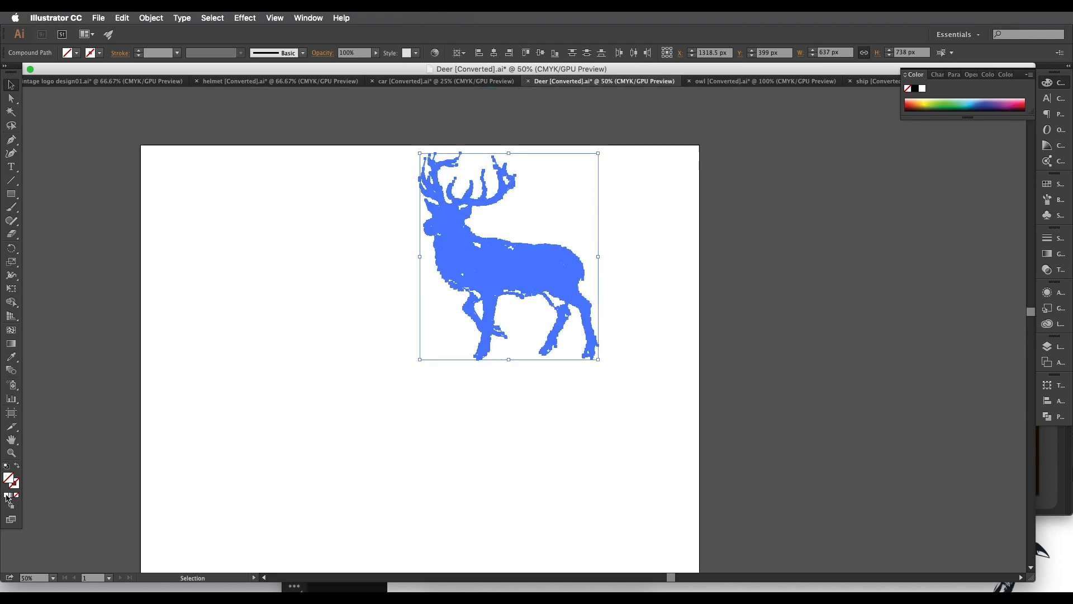
{"action": "double_click", "coordinate": [9, 482]}
{"action": "left_click", "coordinate": [384, 336]}
{"action": "left_click", "coordinate": [591, 202]}
{"action": "scroll", "coordinate": [546, 248], "scroll_direction": "up", "scroll_amount": 2}
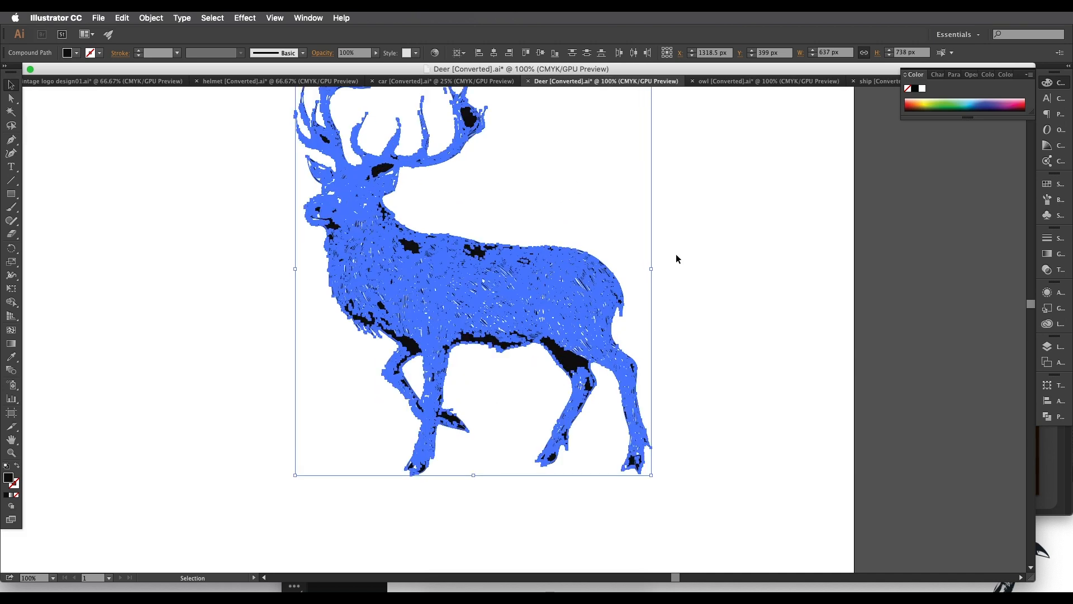
{"action": "left_click", "coordinate": [668, 256]}
Combine all the filled deer paths with the Pathfinder Exclude shape mode, deselect them and check the fur and antler details
{"action": "scroll", "coordinate": [425, 262], "scroll_direction": "up", "scroll_amount": 2}
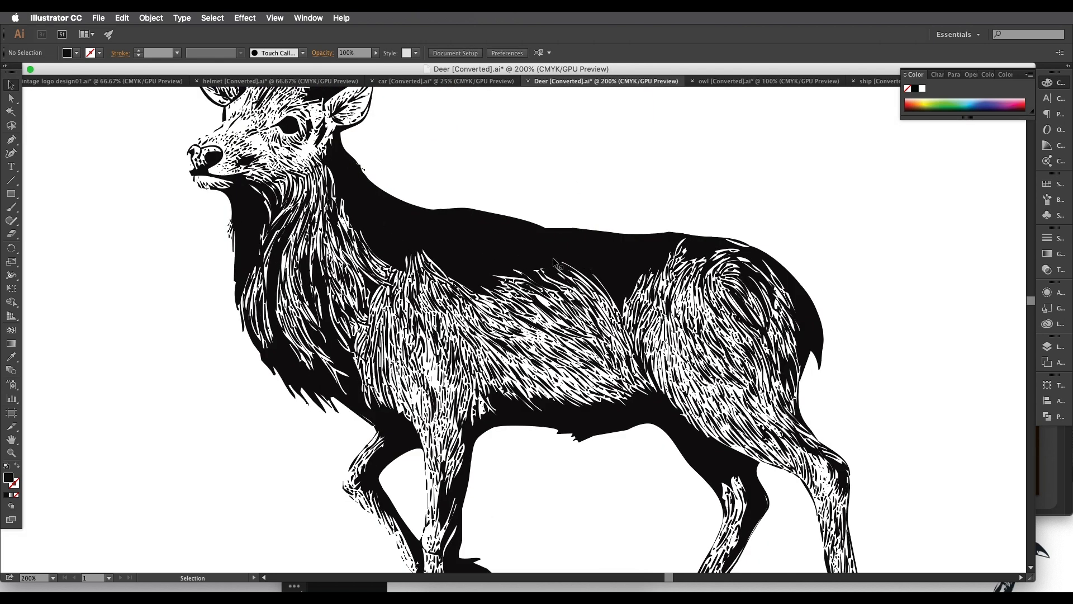
{"action": "scroll", "coordinate": [597, 265], "scroll_direction": "down", "scroll_amount": 4}
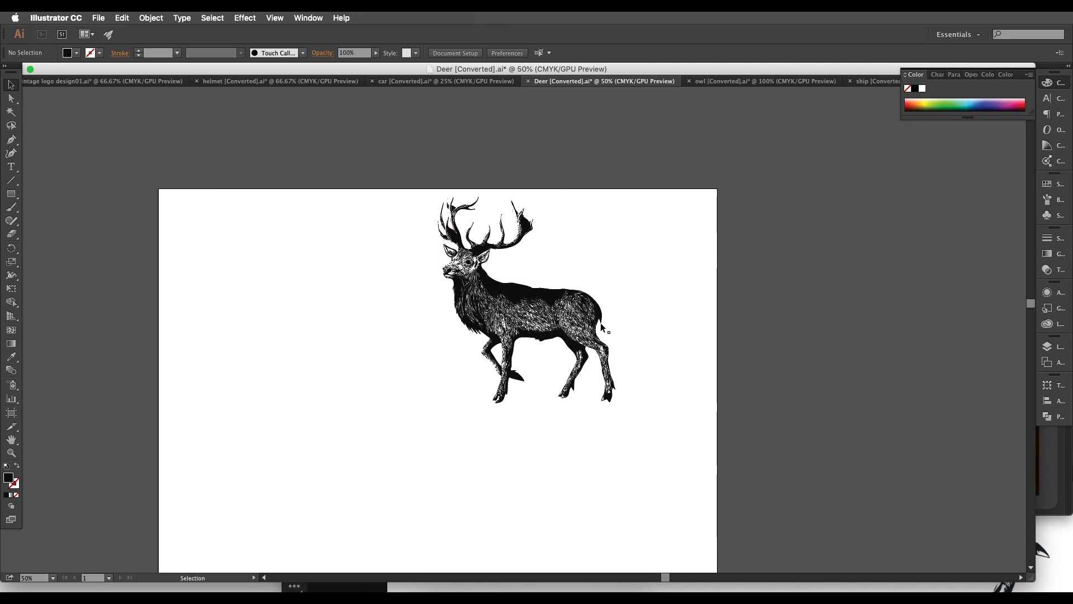
{"action": "left_click_drag", "start_coordinate": [551, 364], "coordinate": [320, 144]}
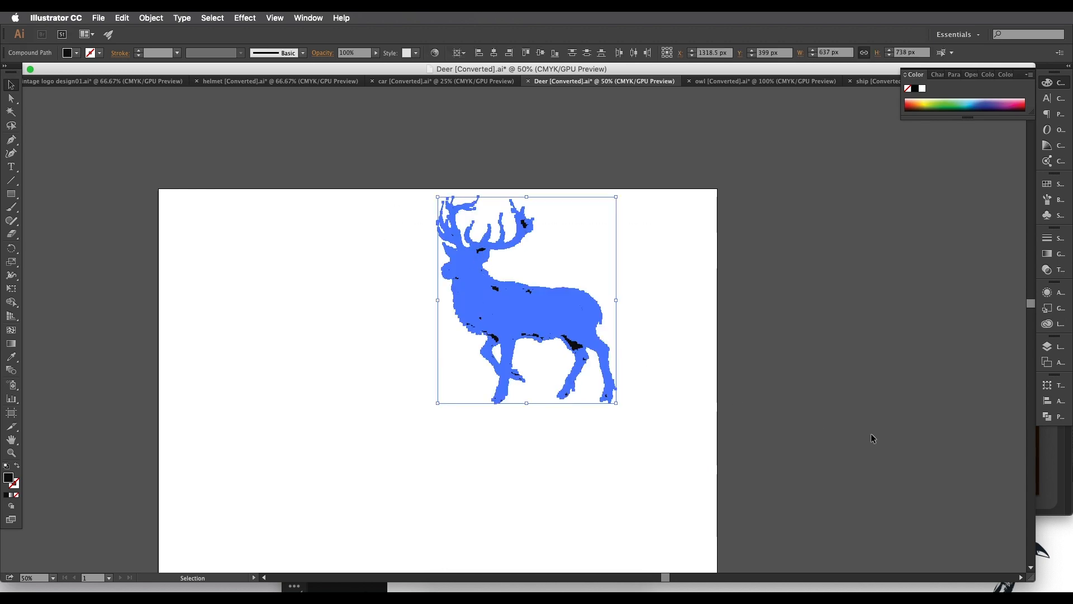
{"action": "left_click", "coordinate": [1054, 417]}
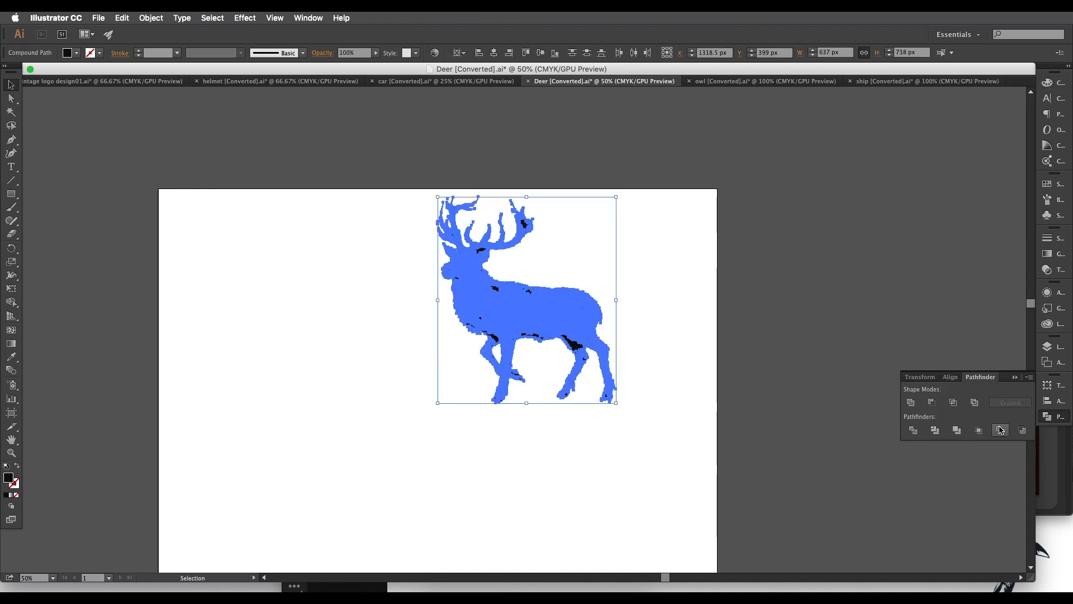
{"action": "left_click", "coordinate": [974, 407]}
{"action": "left_click", "coordinate": [668, 274]}
{"action": "scroll", "coordinate": [541, 295], "scroll_direction": "up", "scroll_amount": 3}
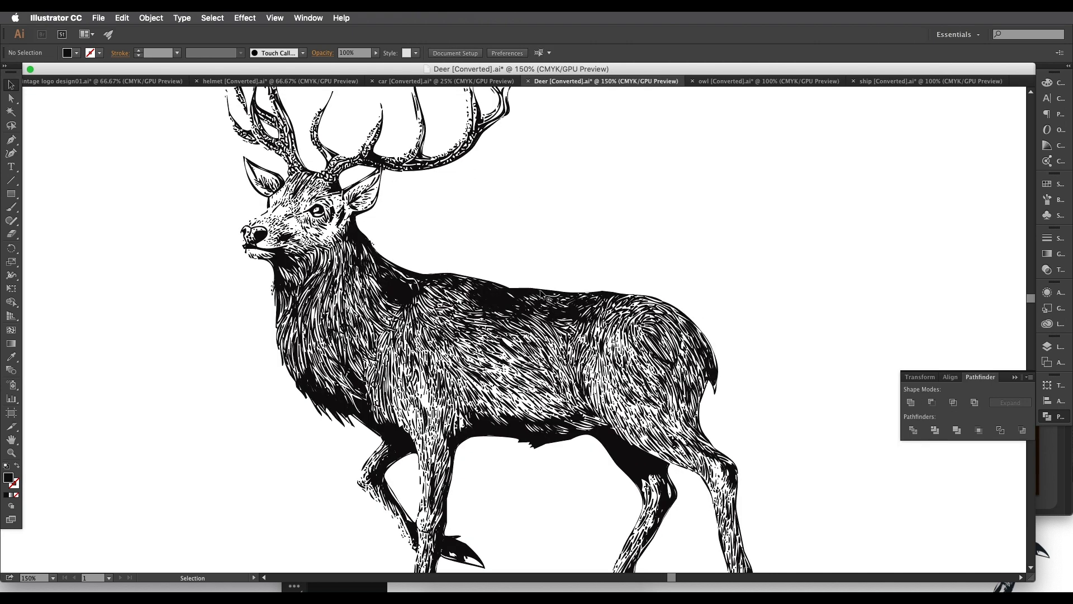
{"action": "left_click_drag", "start_coordinate": [506, 262], "coordinate": [446, 314]}
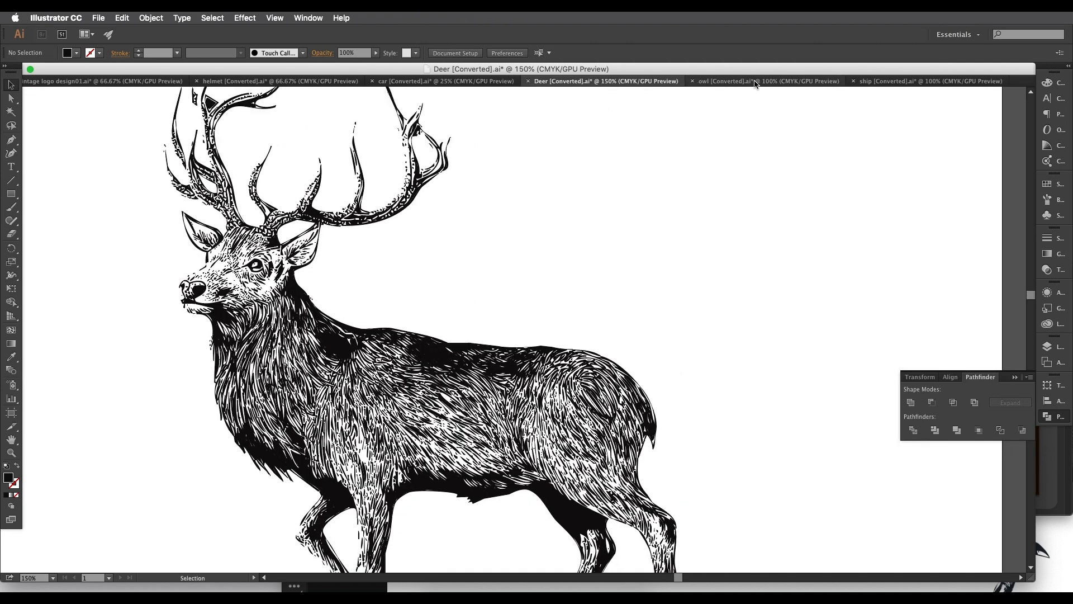
Select all the unfilled owl paths in the owl document, fill them with black 000000 and deselect them
{"action": "left_click", "coordinate": [720, 83]}
{"action": "scroll", "coordinate": [604, 280], "scroll_direction": "down", "scroll_amount": 2}
{"action": "left_click_drag", "start_coordinate": [746, 503], "coordinate": [400, 274]}
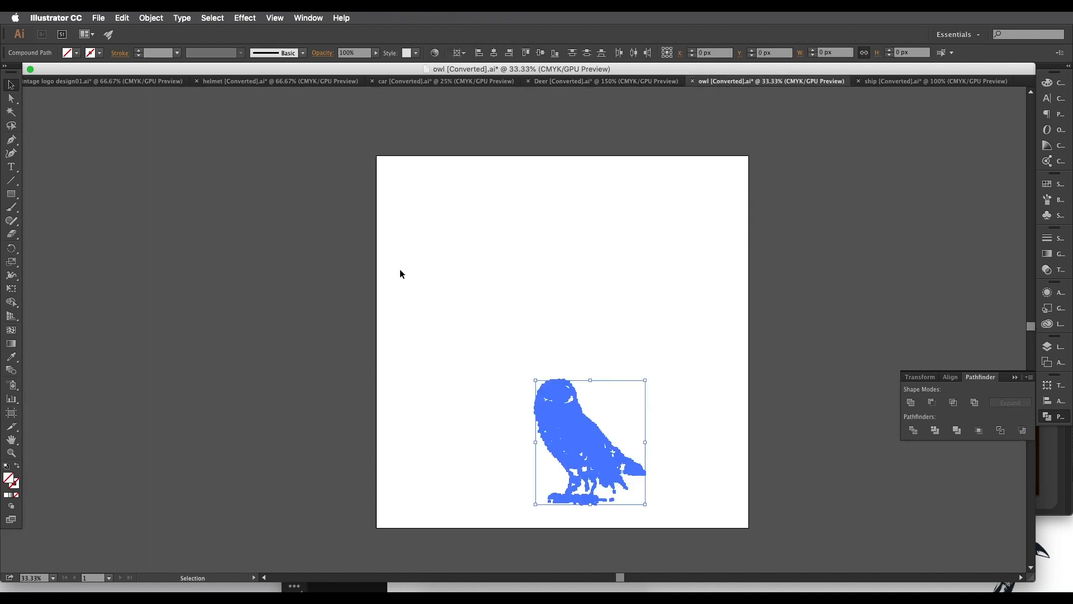
{"action": "left_click", "coordinate": [7, 496]}
{"action": "double_click", "coordinate": [8, 478]}
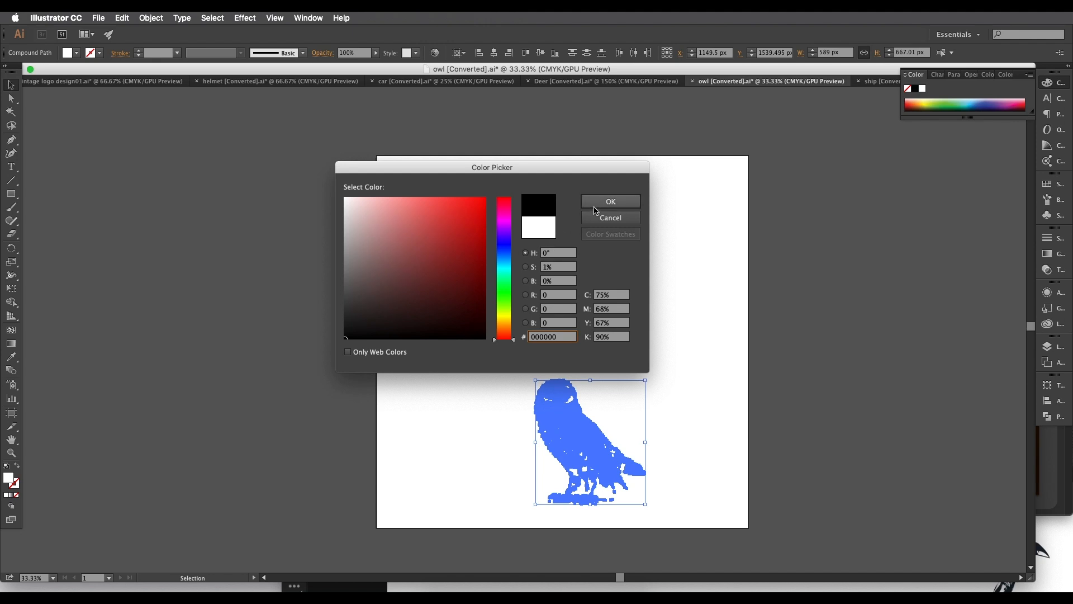
{"action": "left_click", "coordinate": [594, 207]}
{"action": "scroll", "coordinate": [618, 421], "scroll_direction": "up", "scroll_amount": 2}
{"action": "left_click_drag", "start_coordinate": [606, 436], "coordinate": [599, 332]}
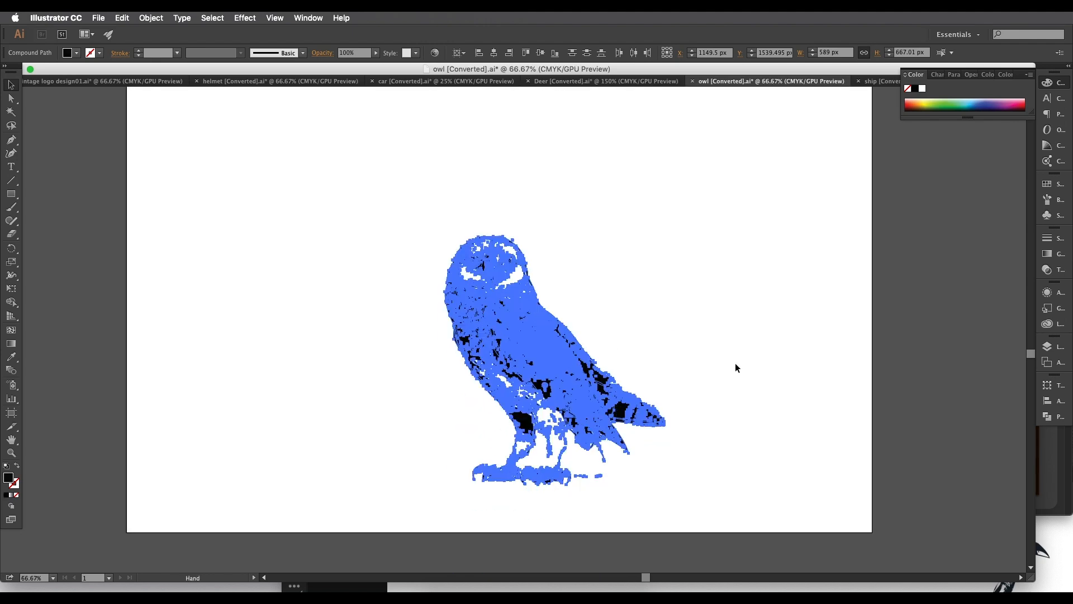
{"action": "left_click", "coordinate": [706, 362]}
Select all the filled owl paths in the owl document and combine them with the Pathfinder Exclude shape mode
{"action": "left_click_drag", "start_coordinate": [752, 506], "coordinate": [345, 183]}
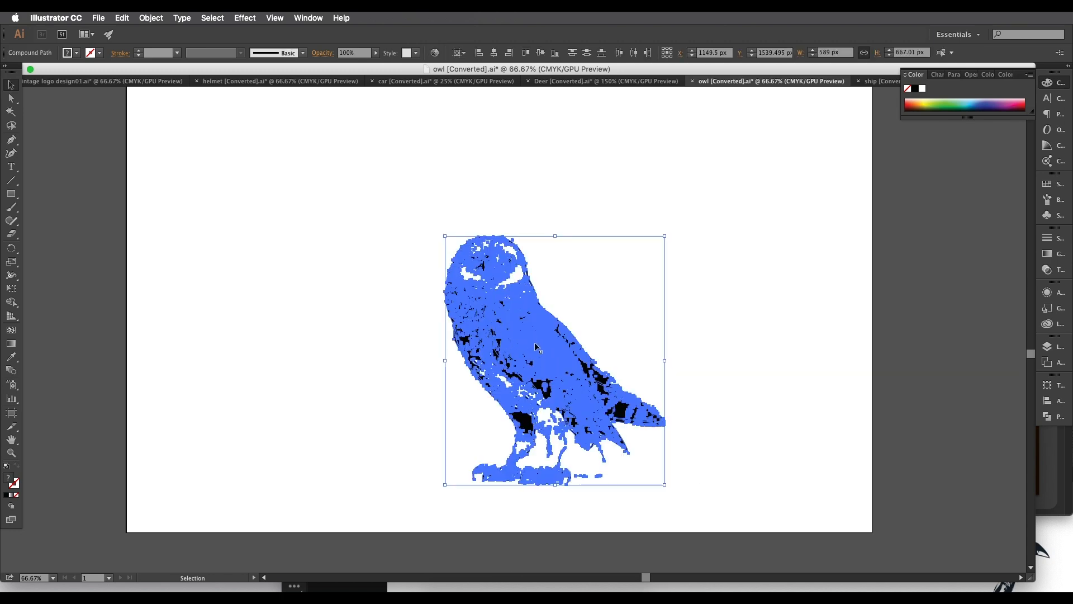
{"action": "left_click", "coordinate": [1056, 420]}
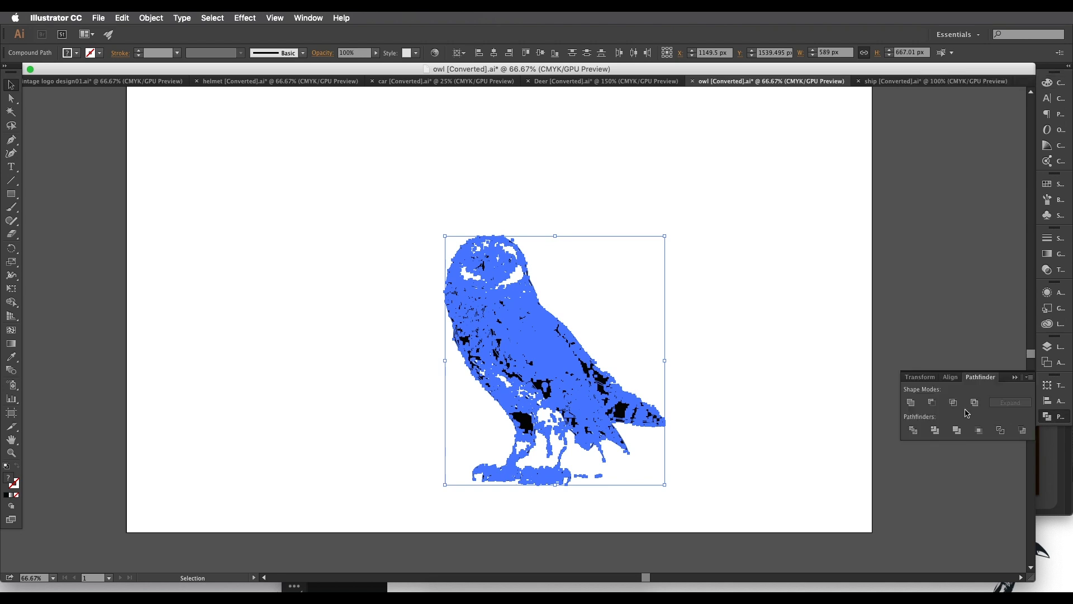
{"action": "left_click", "coordinate": [974, 403]}
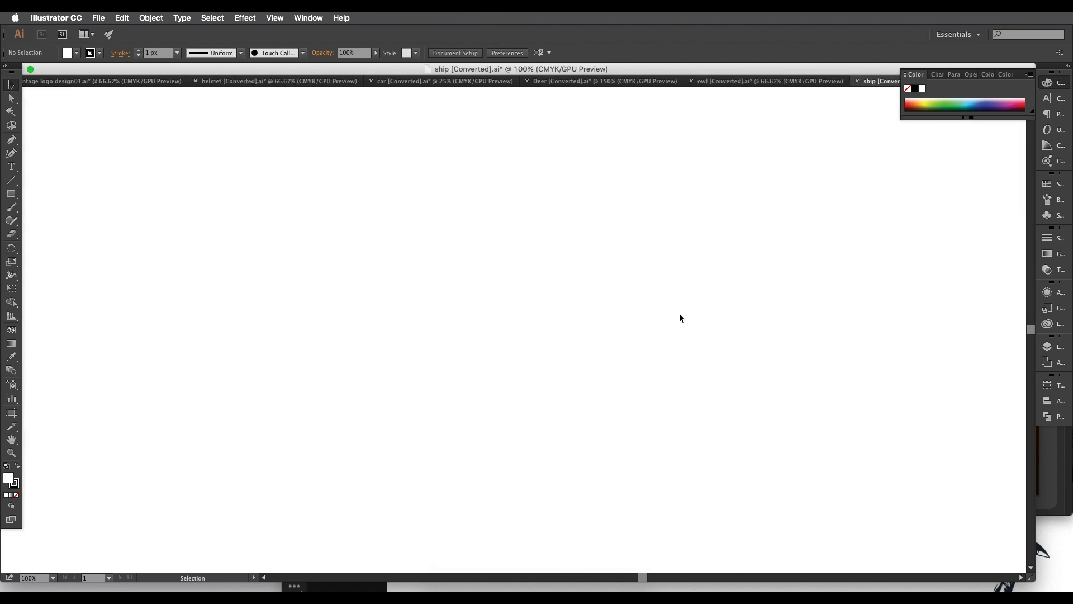
Select all the unfilled ship paths in the ship document and fill them with black 000000
{"action": "scroll", "coordinate": [680, 315], "scroll_direction": "down", "scroll_amount": 4}
{"action": "left_click_drag", "start_coordinate": [767, 424], "coordinate": [466, 190]}
{"action": "left_click_drag", "start_coordinate": [733, 359], "coordinate": [640, 328]}
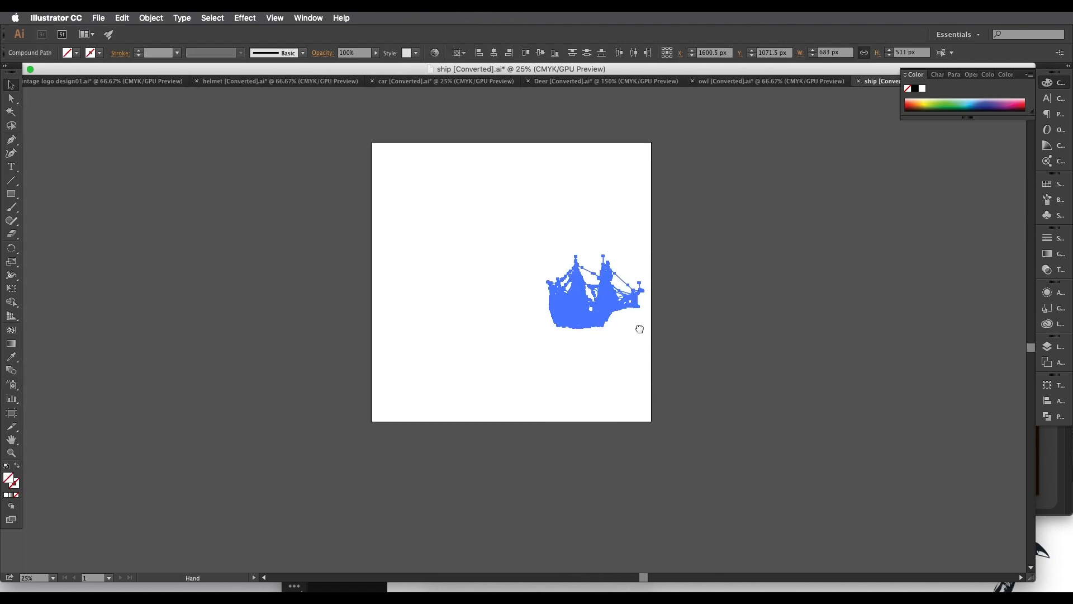
{"action": "scroll", "coordinate": [615, 310], "scroll_direction": "up", "scroll_amount": 3}
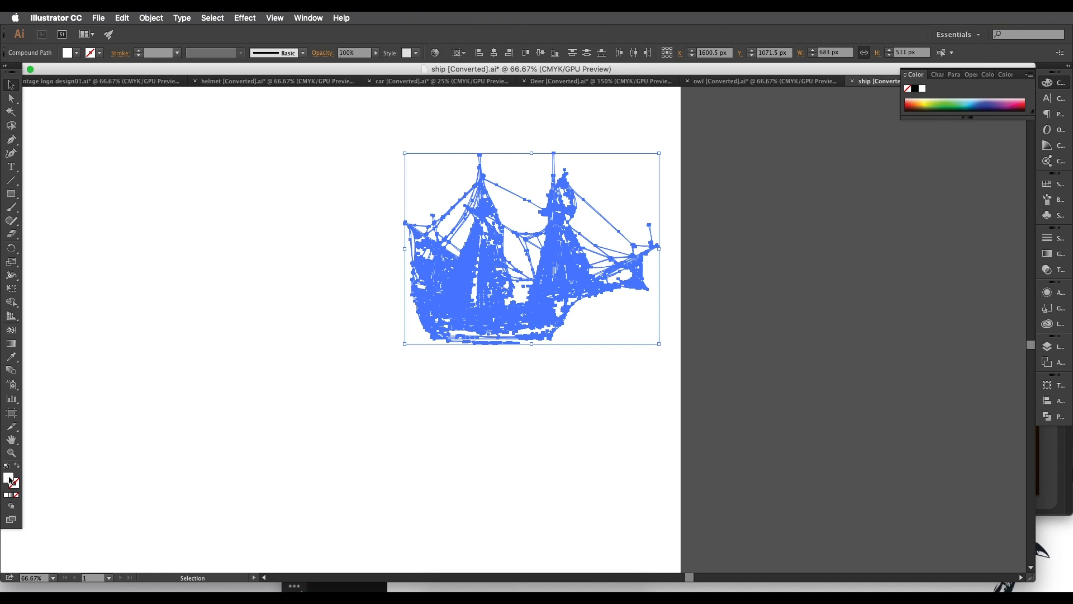
{"action": "double_click", "coordinate": [9, 478]}
{"action": "left_click", "coordinate": [445, 338]}
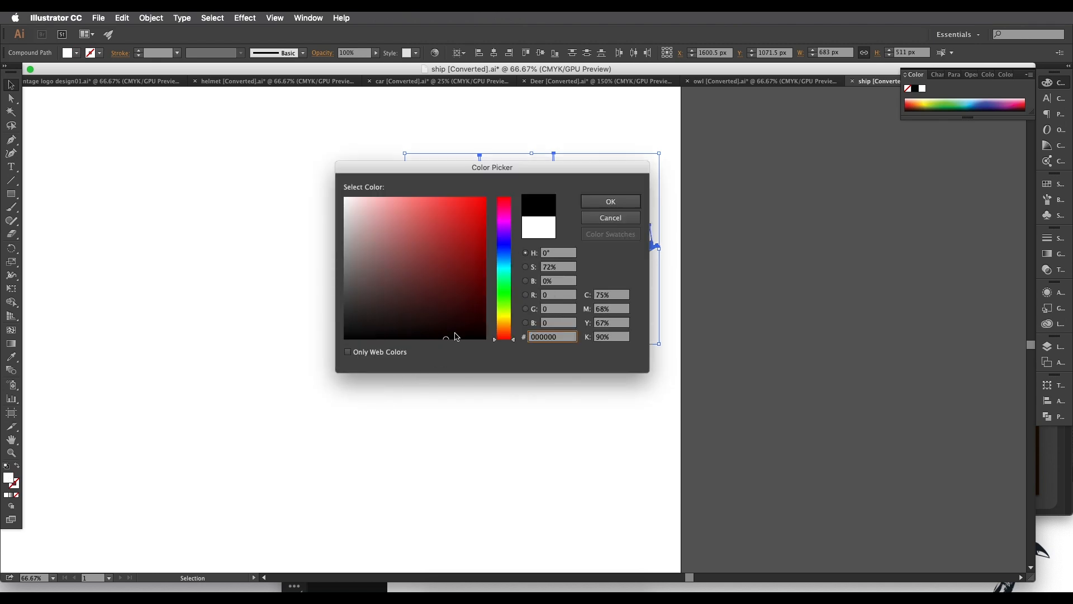
{"action": "left_click", "coordinate": [609, 202]}
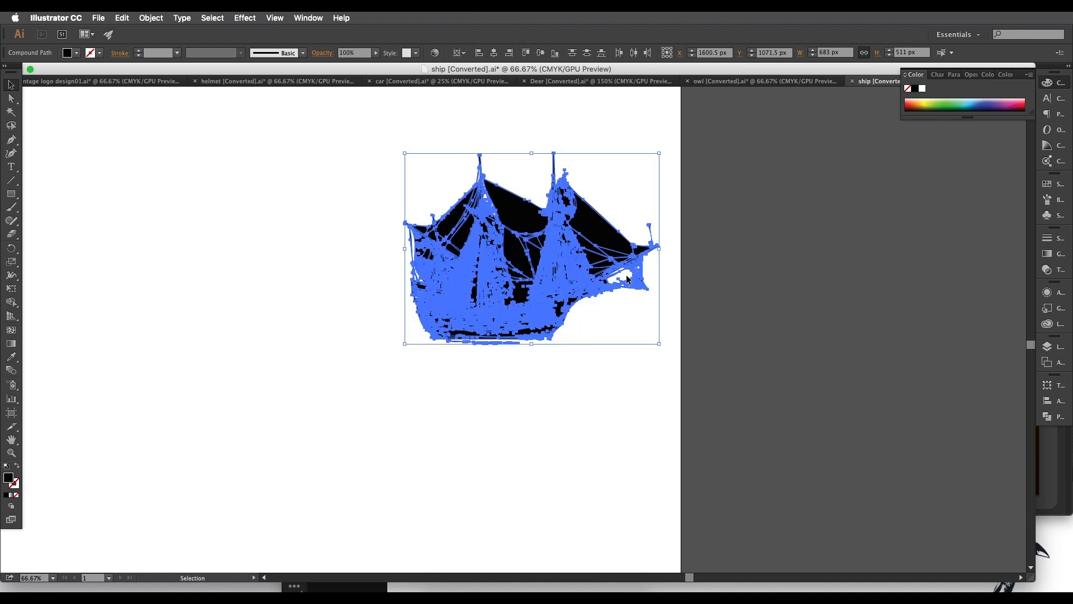
Combine the filled ship paths with the Pathfinder Exclude shape mode, deselect them and check the rigging and hull details
{"action": "left_click", "coordinate": [1050, 417]}
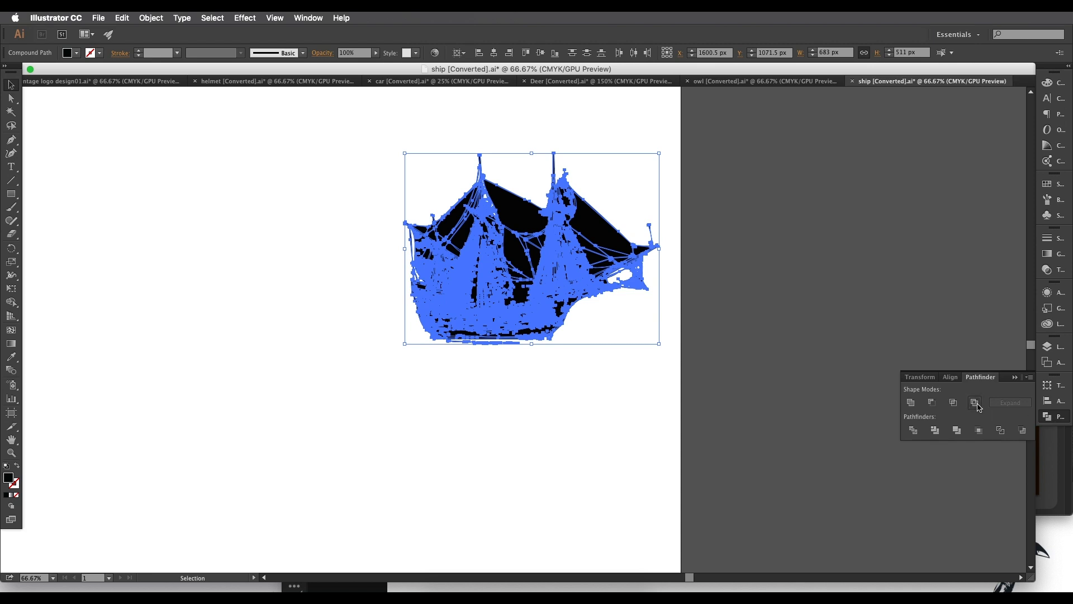
{"action": "left_click", "coordinate": [582, 405]}
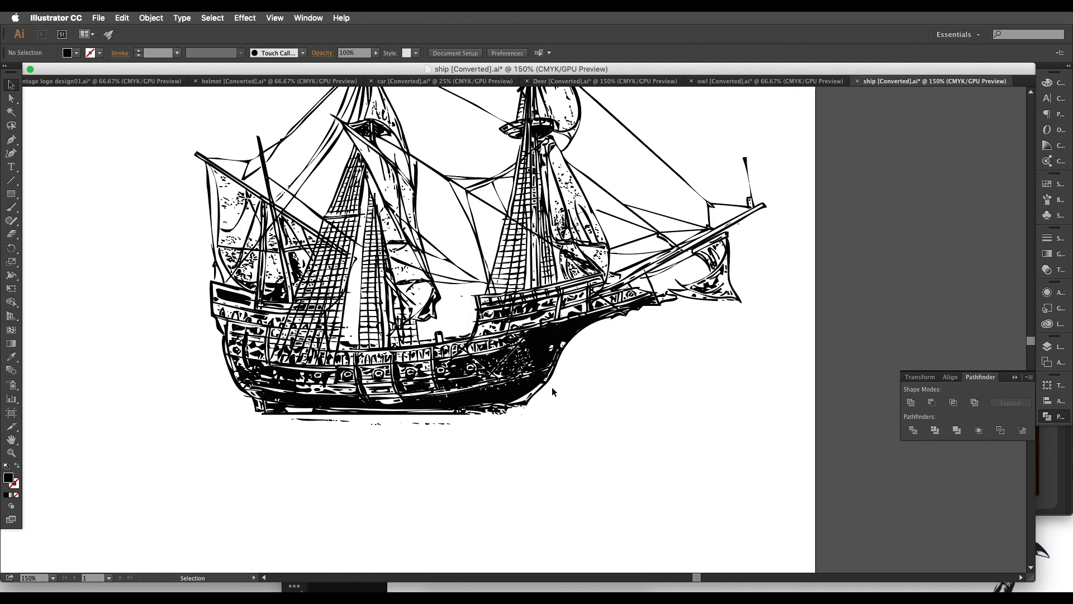
{"action": "left_click", "coordinate": [532, 386]}
Copy the ship artwork into the Vintage logo design01 document, scale it down and place it beside the Anchor logo
{"action": "left_click_drag", "start_coordinate": [549, 388], "coordinate": [476, 269]}
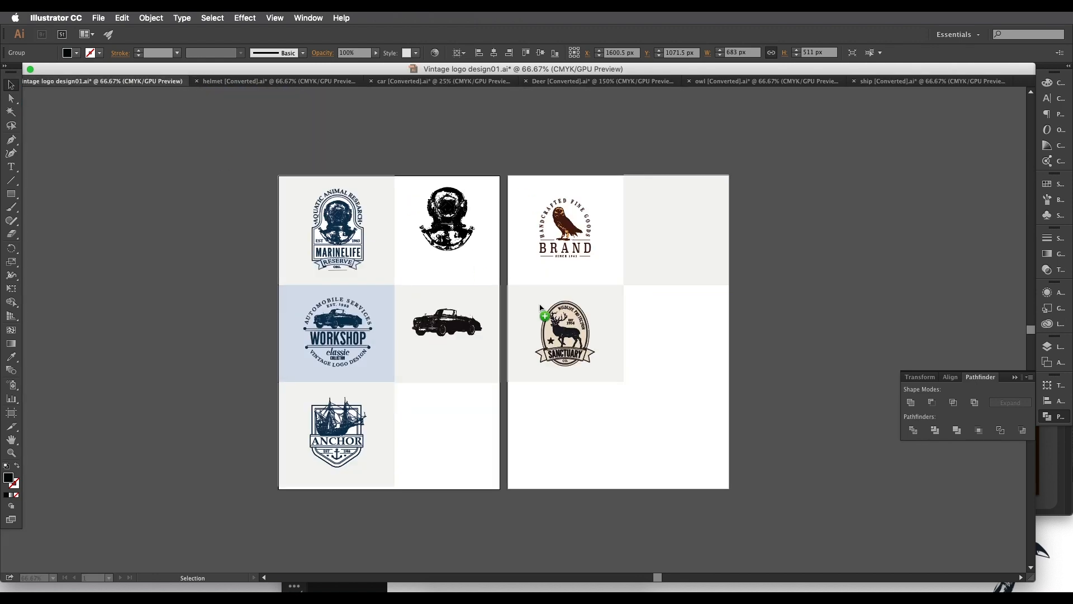
{"action": "left_click_drag", "start_coordinate": [457, 439], "coordinate": [459, 432]}
{"action": "left_click_drag", "start_coordinate": [441, 275], "coordinate": [441, 411]}
{"action": "left_click_drag", "start_coordinate": [445, 455], "coordinate": [453, 450]}
{"action": "left_click", "coordinate": [596, 412]}
Copy the owl artwork into the Vintage logo design01 document, scale it down and place it beside the Brand logo
{"action": "left_click_drag", "start_coordinate": [576, 259], "coordinate": [505, 292]}
{"action": "scroll", "coordinate": [506, 289], "scroll_direction": "up", "scroll_amount": 1}
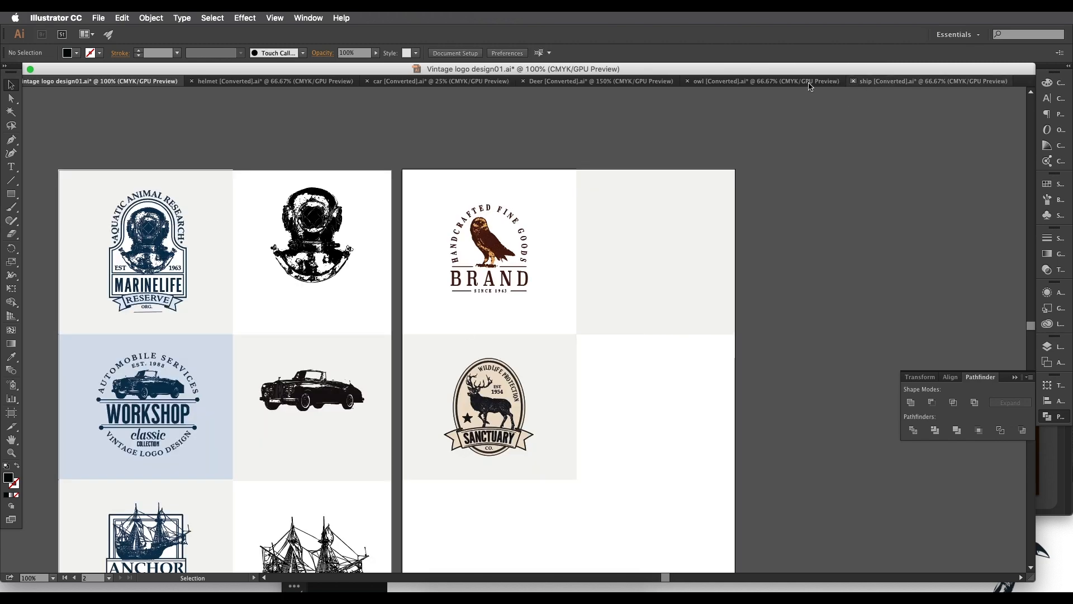
{"action": "left_click", "coordinate": [769, 81]}
{"action": "left_click_drag", "start_coordinate": [504, 313], "coordinate": [579, 419]}
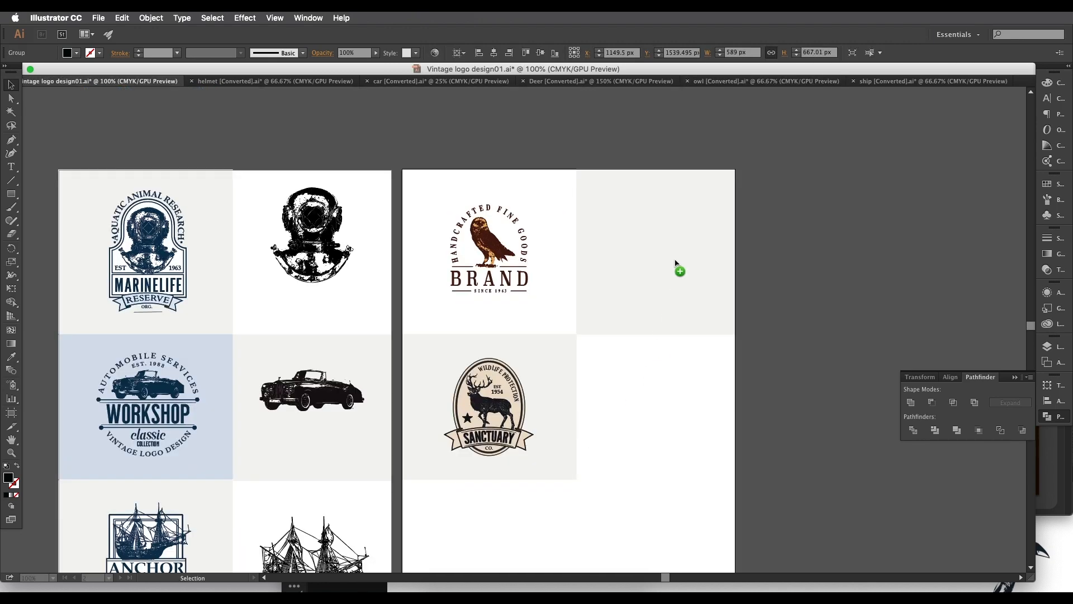
{"action": "left_click_drag", "start_coordinate": [665, 255], "coordinate": [667, 255]}
{"action": "scroll", "coordinate": [667, 255], "scroll_direction": "down", "scroll_amount": 1}
{"action": "left_click_drag", "start_coordinate": [689, 160], "coordinate": [690, 359]}
{"action": "left_click_drag", "start_coordinate": [685, 377], "coordinate": [660, 246]}
{"action": "left_click", "coordinate": [739, 253]}
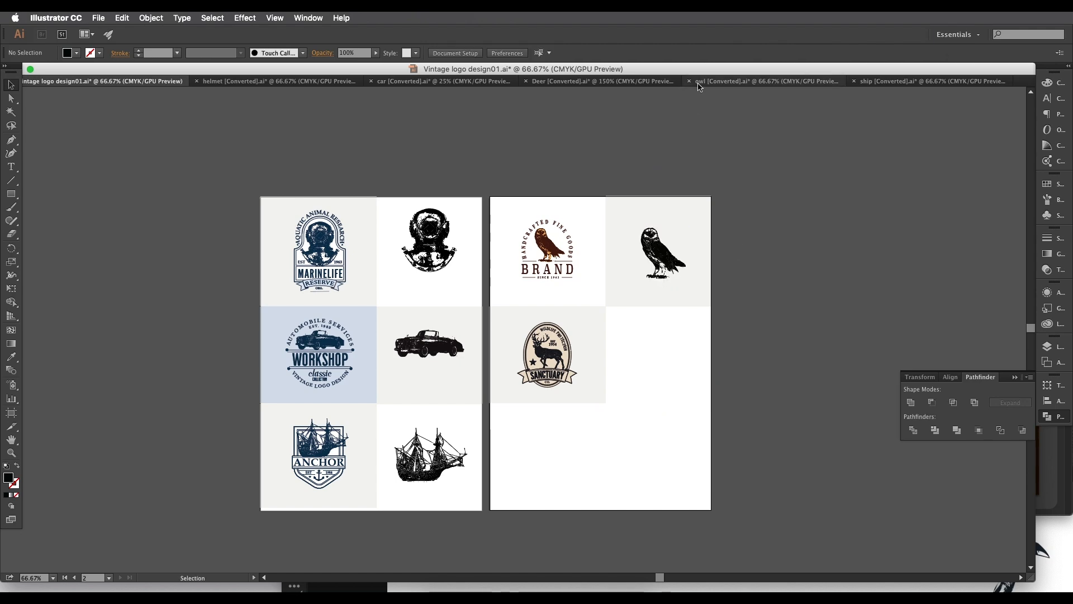
Copy the deer artwork into the Vintage logo design01 document, scale it down and place it beside the Sanctuary logo
{"action": "left_click", "coordinate": [603, 81]}
{"action": "left_click_drag", "start_coordinate": [581, 330], "coordinate": [586, 275]}
{"action": "scroll", "coordinate": [590, 314], "scroll_direction": "down", "scroll_amount": 4}
{"action": "left_click_drag", "start_coordinate": [674, 430], "coordinate": [412, 197]}
{"action": "scroll", "coordinate": [546, 292], "scroll_direction": "up", "scroll_amount": 1}
{"action": "left_click_drag", "start_coordinate": [578, 343], "coordinate": [656, 362]}
{"action": "left_click_drag", "start_coordinate": [636, 212], "coordinate": [649, 429]}
{"action": "left_click_drag", "start_coordinate": [647, 459], "coordinate": [670, 360]}
{"action": "left_click", "coordinate": [726, 343]}
Compare the black helmet, car and other artwork with the finished vintage logos beside them
{"action": "scroll", "coordinate": [427, 305], "scroll_direction": "up", "scroll_amount": 3}
{"action": "left_click_drag", "start_coordinate": [484, 269], "coordinate": [461, 346]}
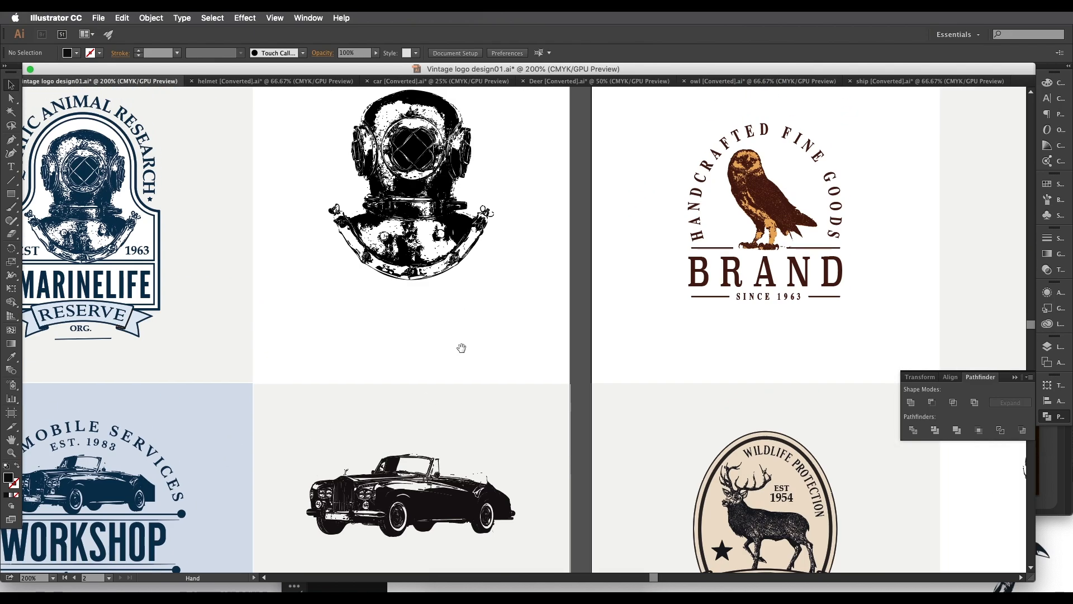
{"action": "scroll", "coordinate": [462, 347], "scroll_direction": "down", "scroll_amount": 2}
{"action": "left_click_drag", "start_coordinate": [464, 290], "coordinate": [504, 314]}
{"action": "scroll", "coordinate": [523, 336], "scroll_direction": "up", "scroll_amount": 2}
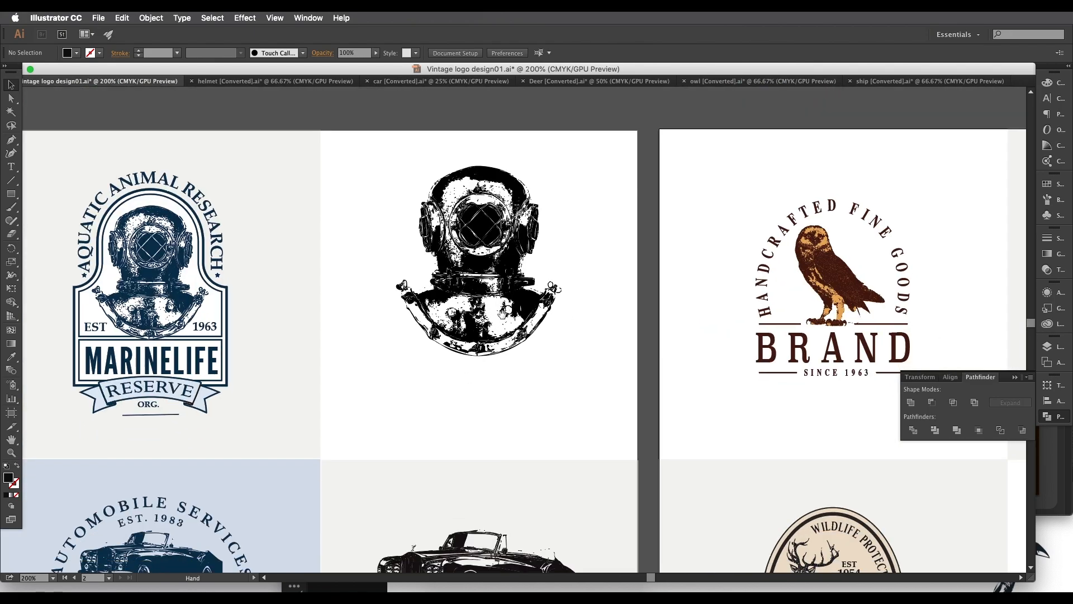
{"action": "scroll", "coordinate": [370, 357], "scroll_direction": "down", "scroll_amount": 2}
{"action": "left_click_drag", "start_coordinate": [370, 357], "coordinate": [384, 305]}
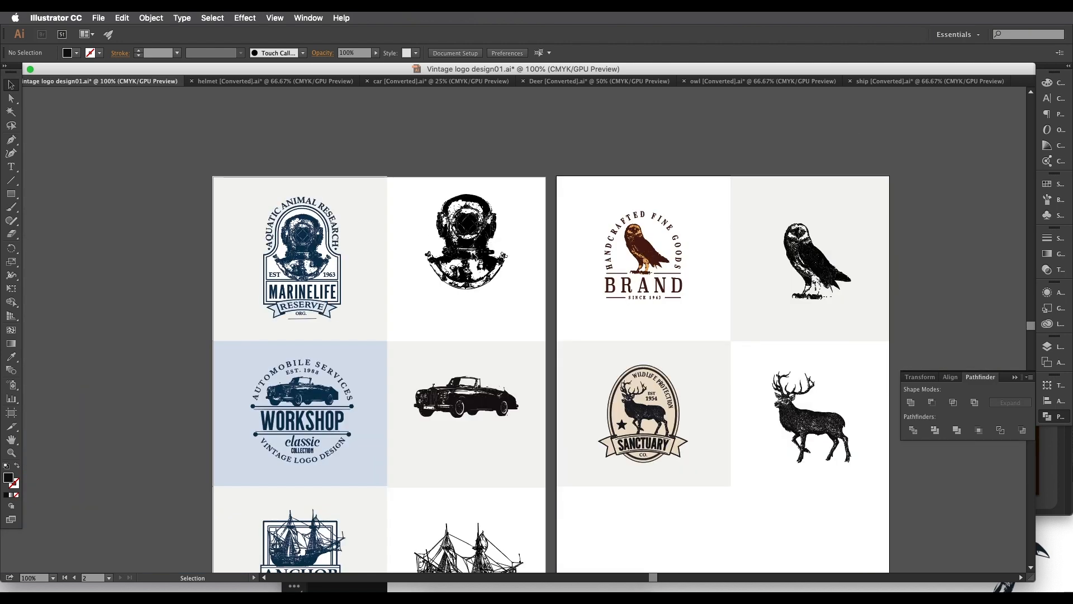
Select the black helmet, car, ship, deer and owl artwork together and recolour it with the Marinelife logo's dark navy using the Eyedropper
{"action": "left_click", "coordinate": [480, 261]}
{"action": "scroll", "coordinate": [480, 262], "scroll_direction": "down", "scroll_amount": 3}
{"action": "left_click", "coordinate": [475, 330], "text": "shift"}
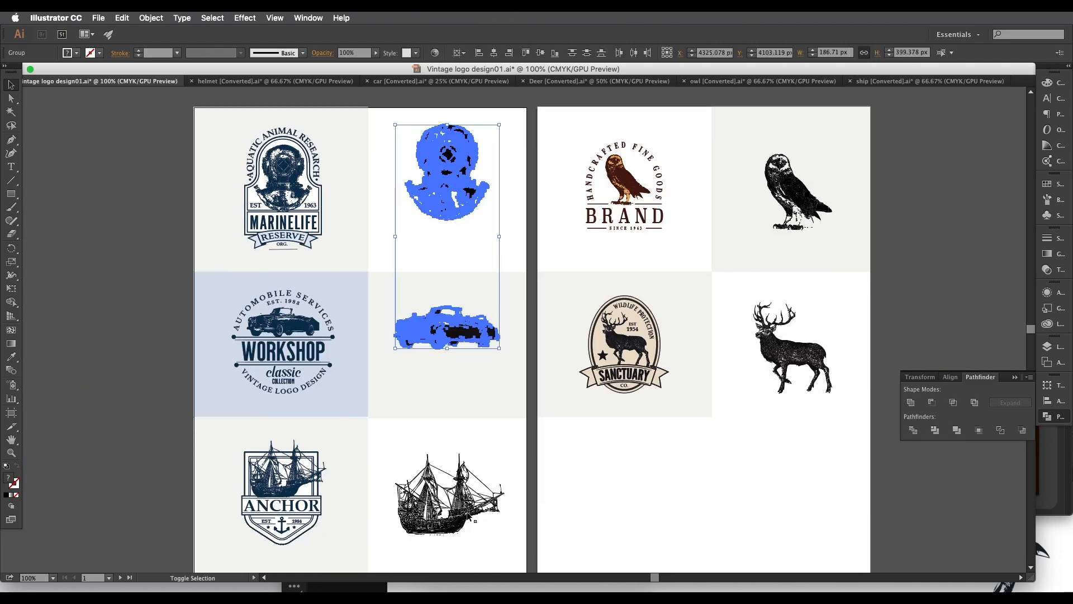
{"action": "left_click", "coordinate": [458, 492], "text": "shift"}
{"action": "left_click", "coordinate": [805, 359], "text": "shift"}
{"action": "left_click", "coordinate": [791, 192], "text": "shift"}
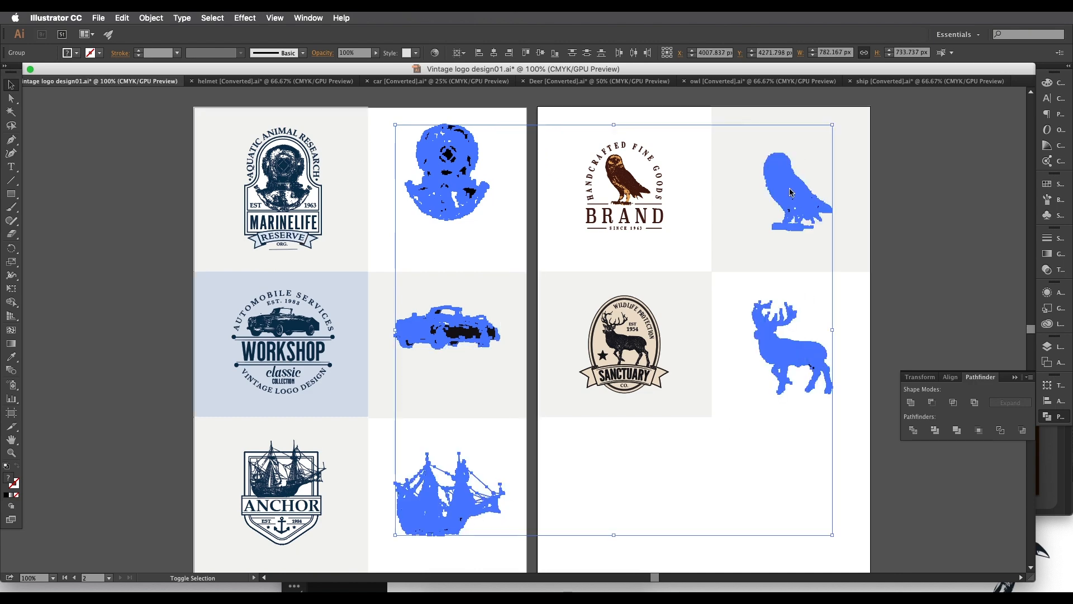
{"action": "scroll", "coordinate": [761, 213], "scroll_direction": "up", "scroll_amount": 2}
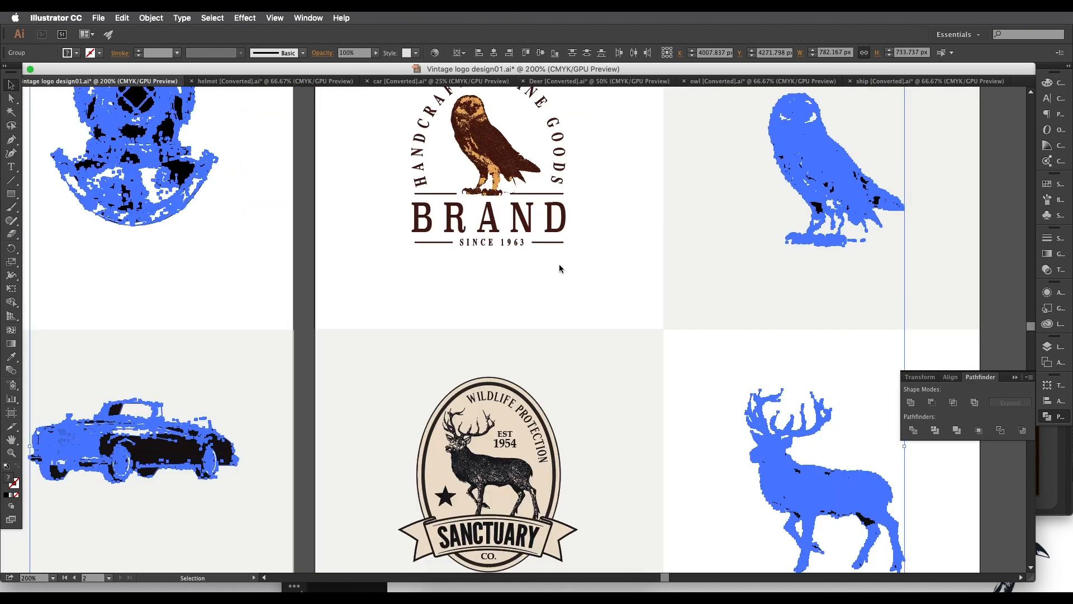
{"action": "left_click_drag", "start_coordinate": [215, 318], "coordinate": [589, 348]}
{"action": "left_click_drag", "start_coordinate": [389, 312], "coordinate": [476, 350]}
{"action": "key", "text": "i"}
{"action": "scroll", "coordinate": [306, 234], "scroll_direction": "up", "scroll_amount": 4}
{"action": "scroll", "coordinate": [306, 235], "scroll_direction": "down", "scroll_amount": 3}
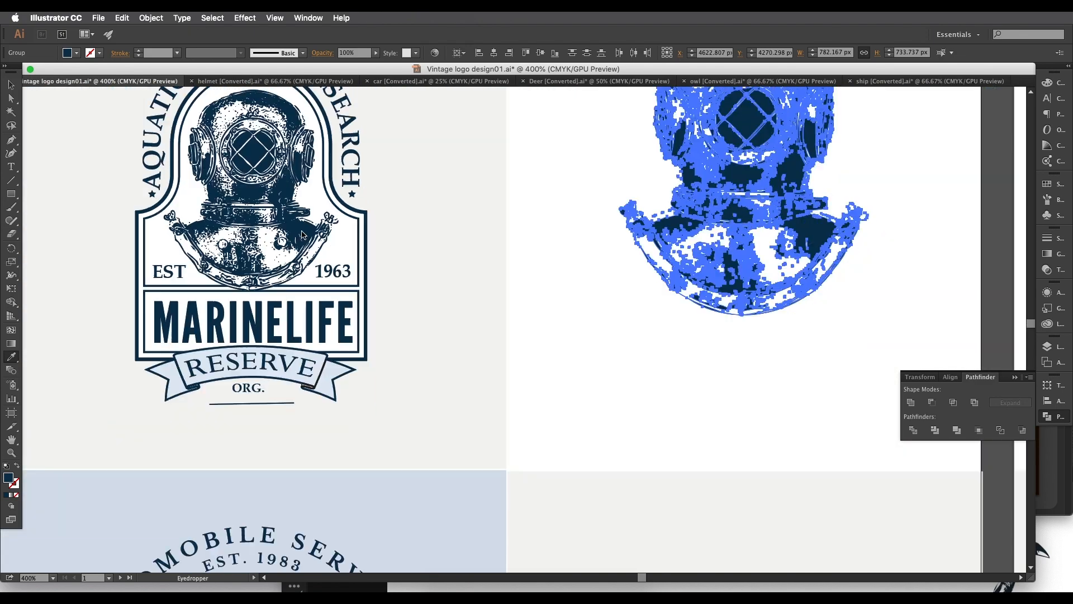
{"action": "left_click", "coordinate": [10, 87]}
{"action": "left_click", "coordinate": [677, 351]}
Examine the recoloured artwork beside the logos up close and select the deer to inspect its paths
{"action": "scroll", "coordinate": [772, 374], "scroll_direction": "down", "scroll_amount": 4}
{"action": "left_click_drag", "start_coordinate": [782, 400], "coordinate": [407, 290]}
{"action": "scroll", "coordinate": [407, 289], "scroll_direction": "up", "scroll_amount": 3}
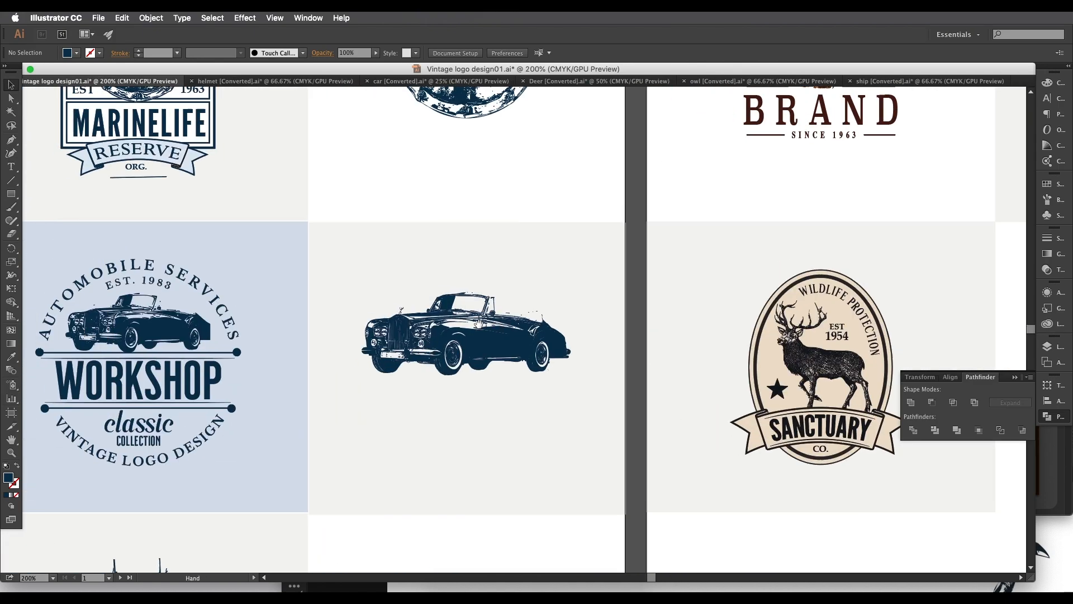
{"action": "left_click_drag", "start_coordinate": [481, 230], "coordinate": [518, 372]}
{"action": "left_click_drag", "start_coordinate": [582, 324], "coordinate": [593, 106]}
{"action": "left_click_drag", "start_coordinate": [582, 409], "coordinate": [615, 119]}
{"action": "scroll", "coordinate": [584, 280], "scroll_direction": "up", "scroll_amount": 2}
{"action": "left_click", "coordinate": [589, 347]}
{"action": "left_click_drag", "start_coordinate": [719, 280], "coordinate": [27, 461]}
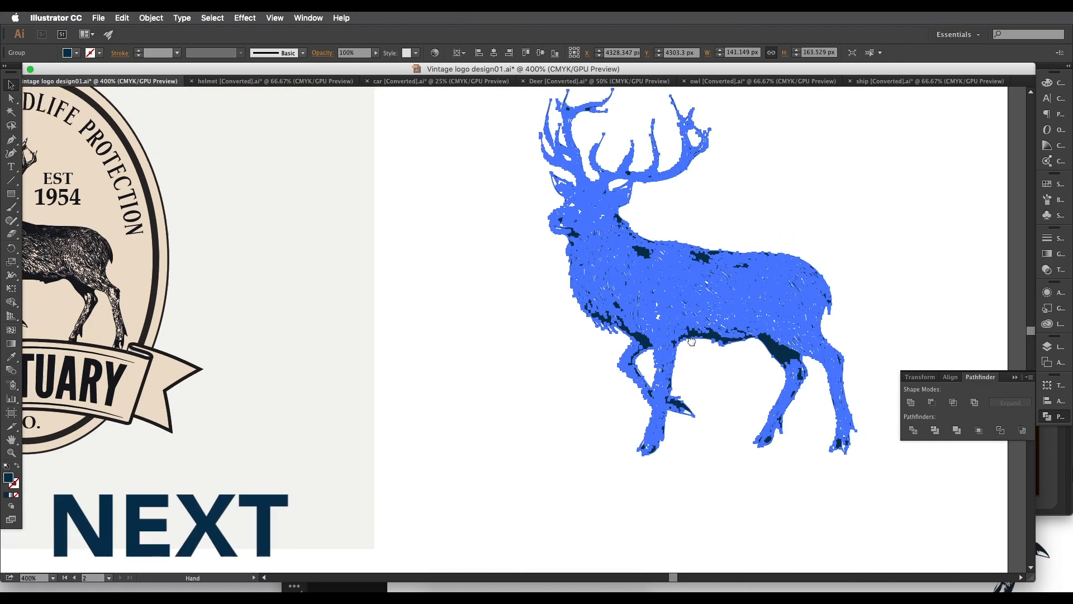